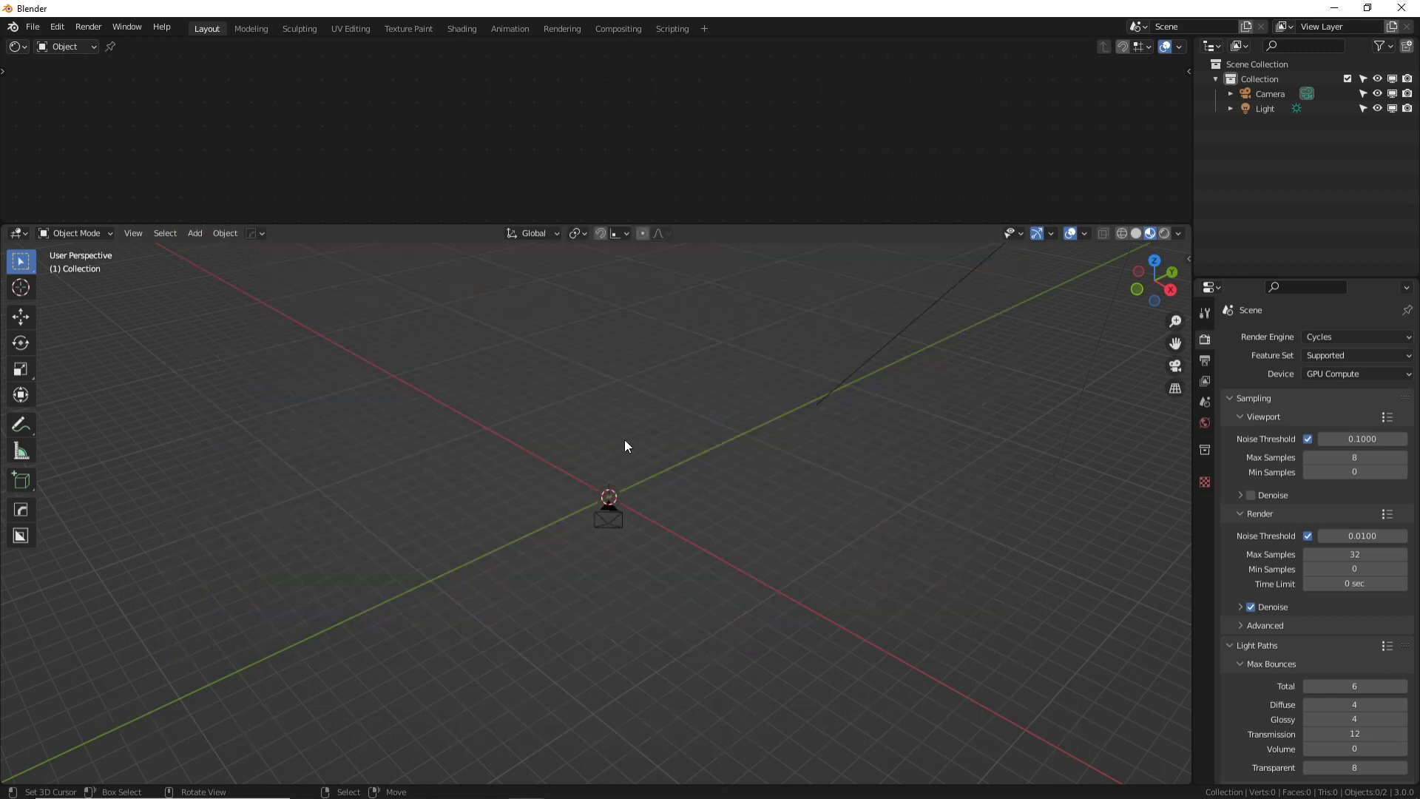
- Add a plane mesh at the origin and scale it up to about 19.9 m square
key("shift+a")
mouse_move(641, 438)
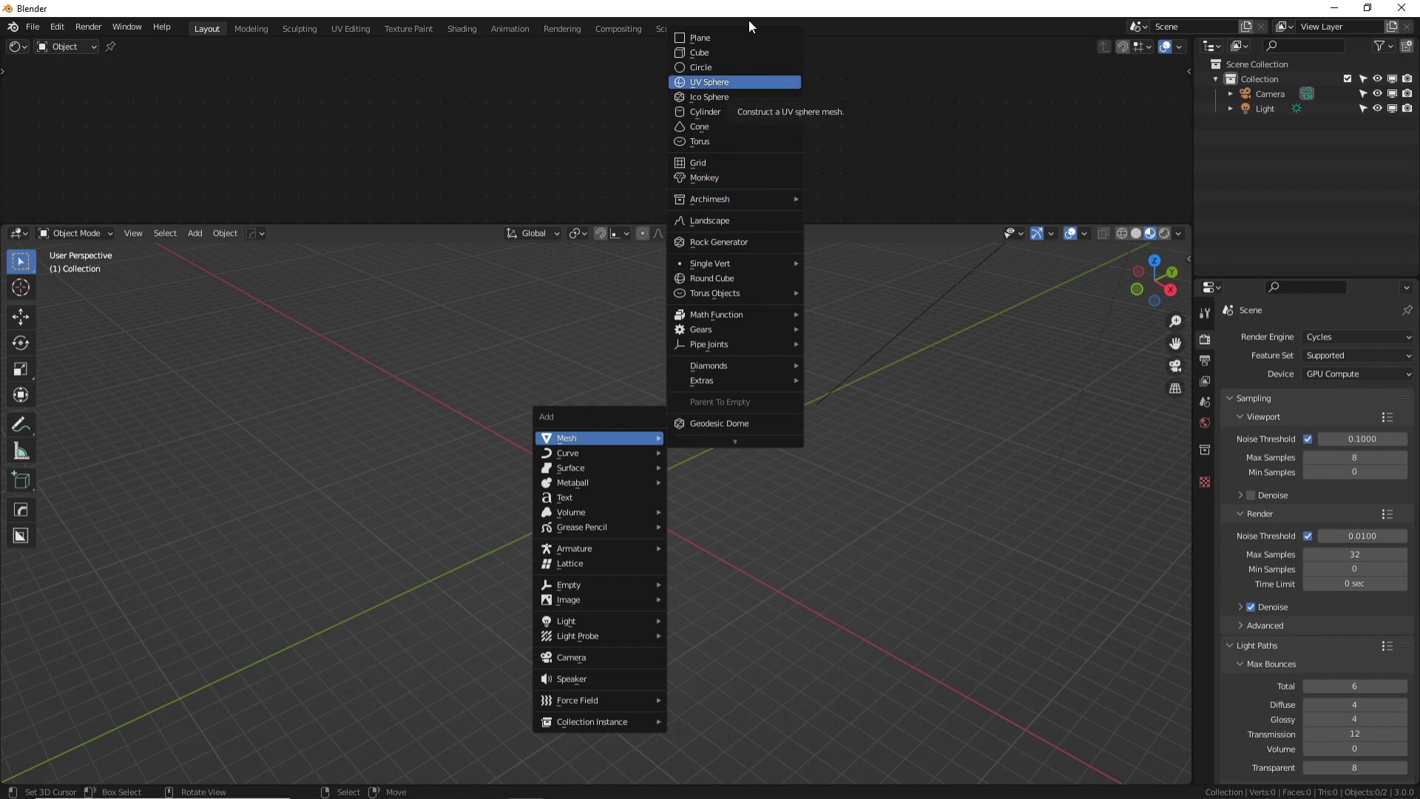
left_click(740, 35)
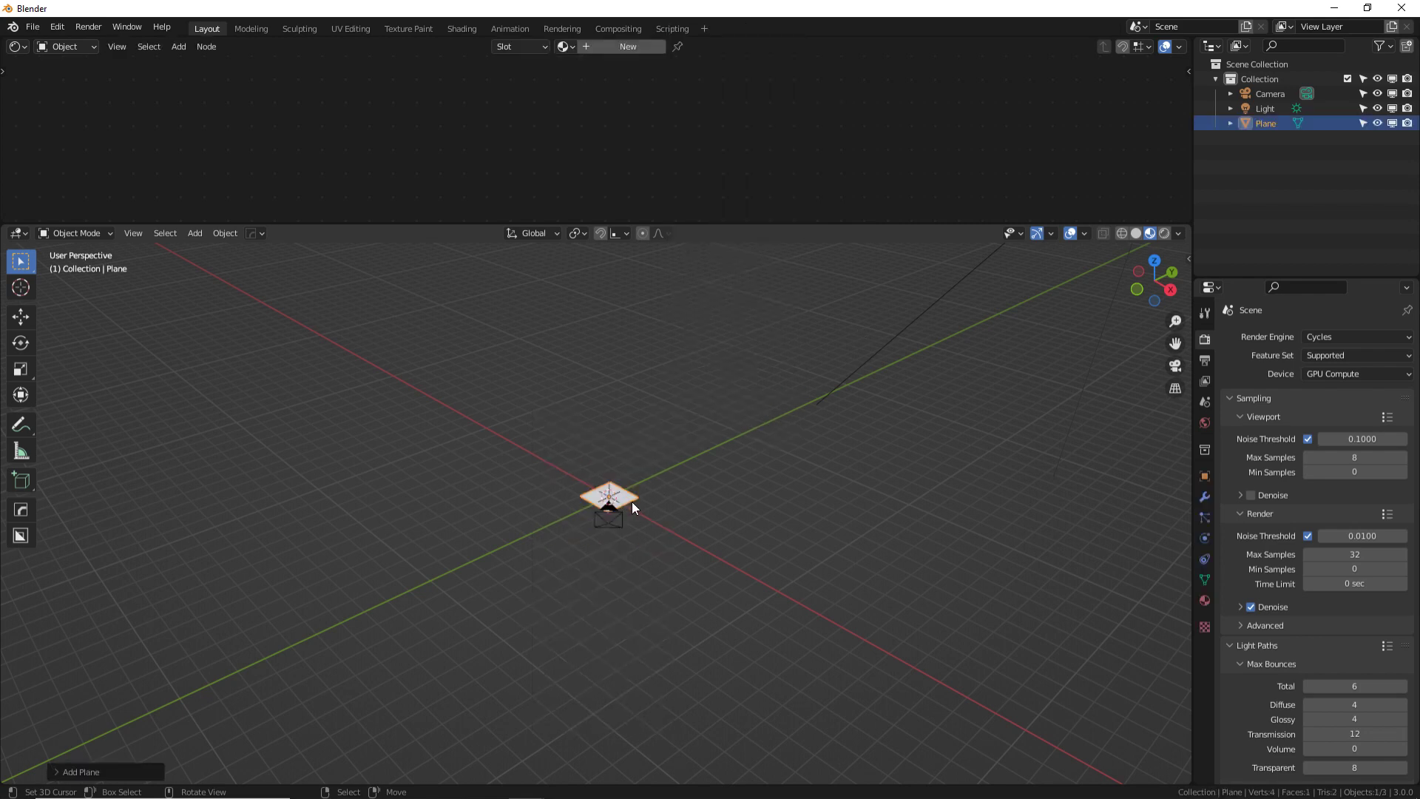
key("s")
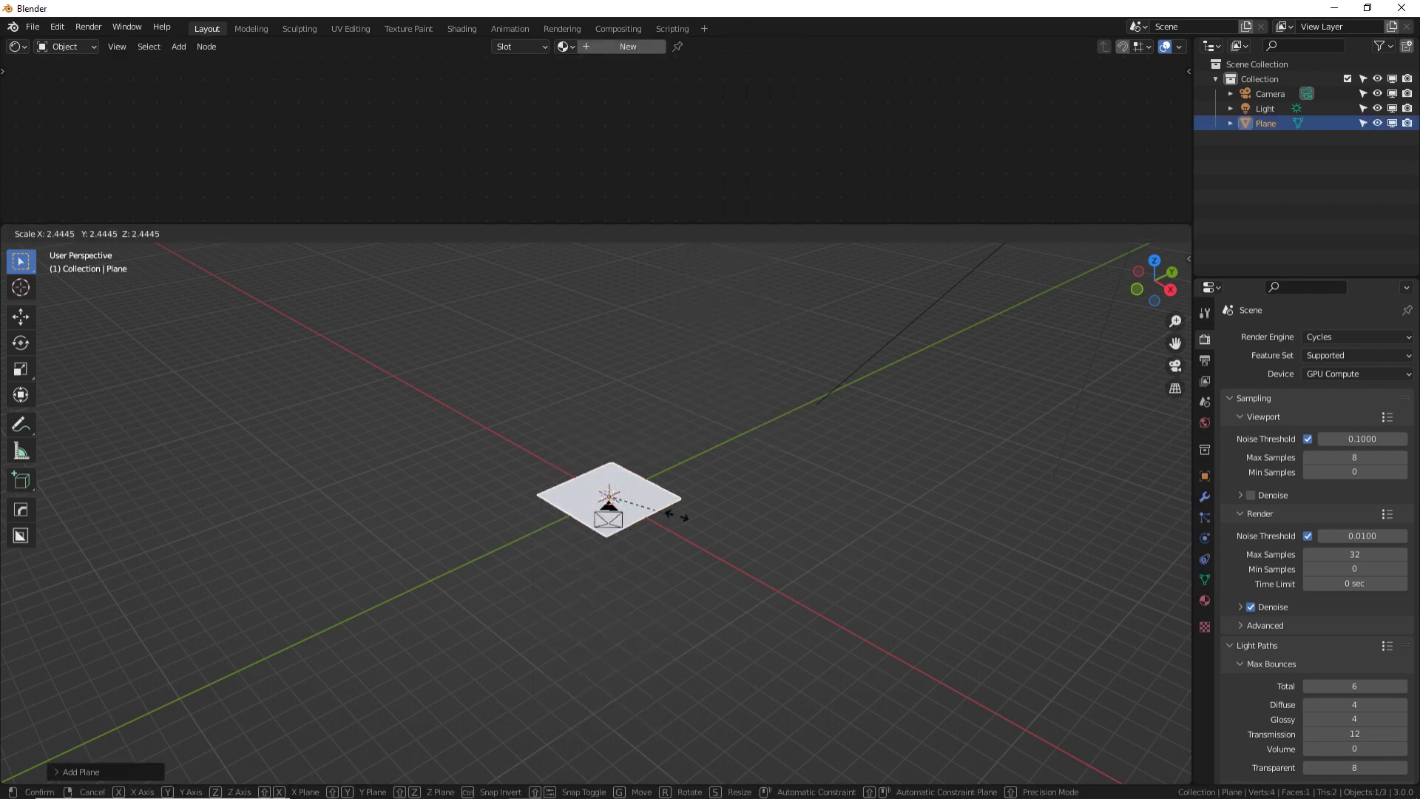
left_click(870, 558)
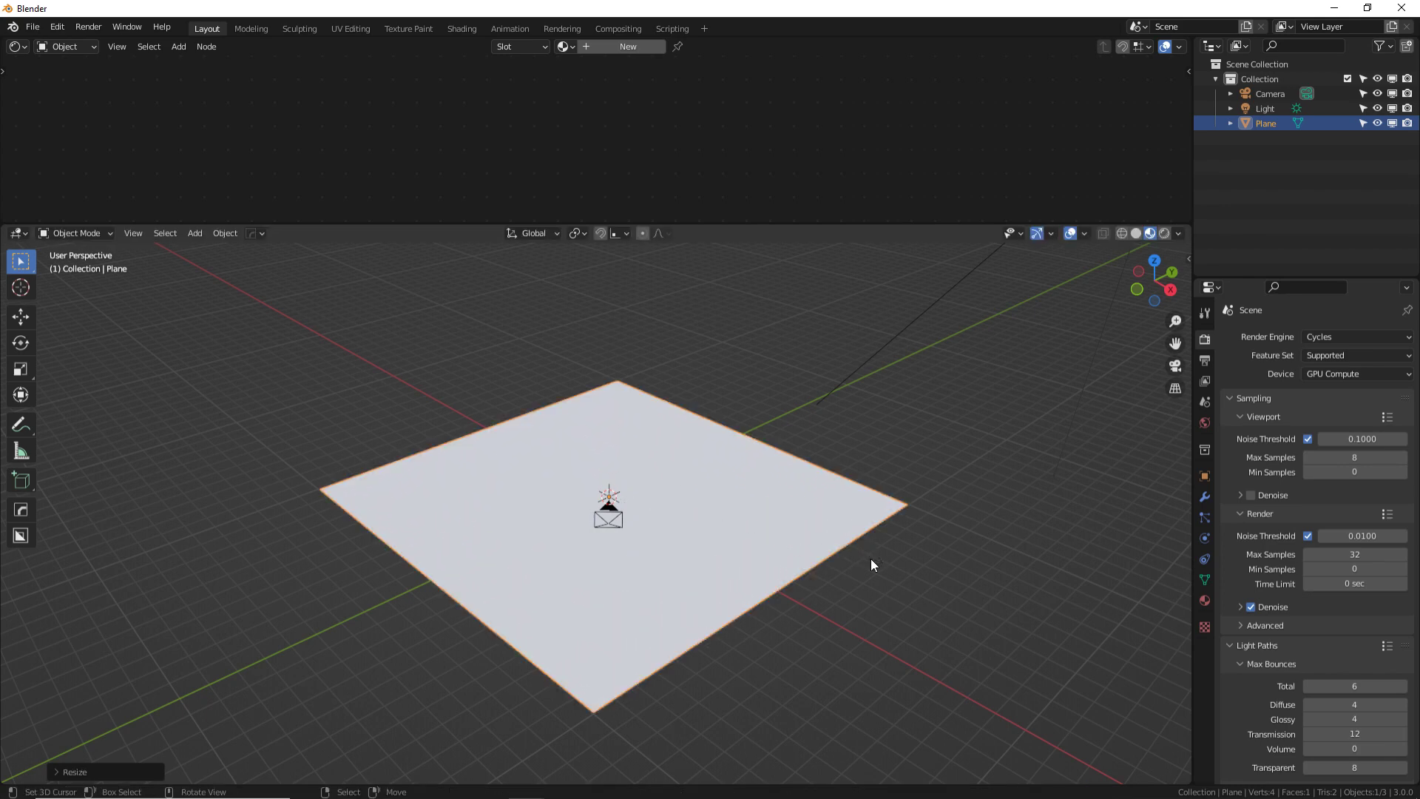
scroll(861, 555, "down", 2)
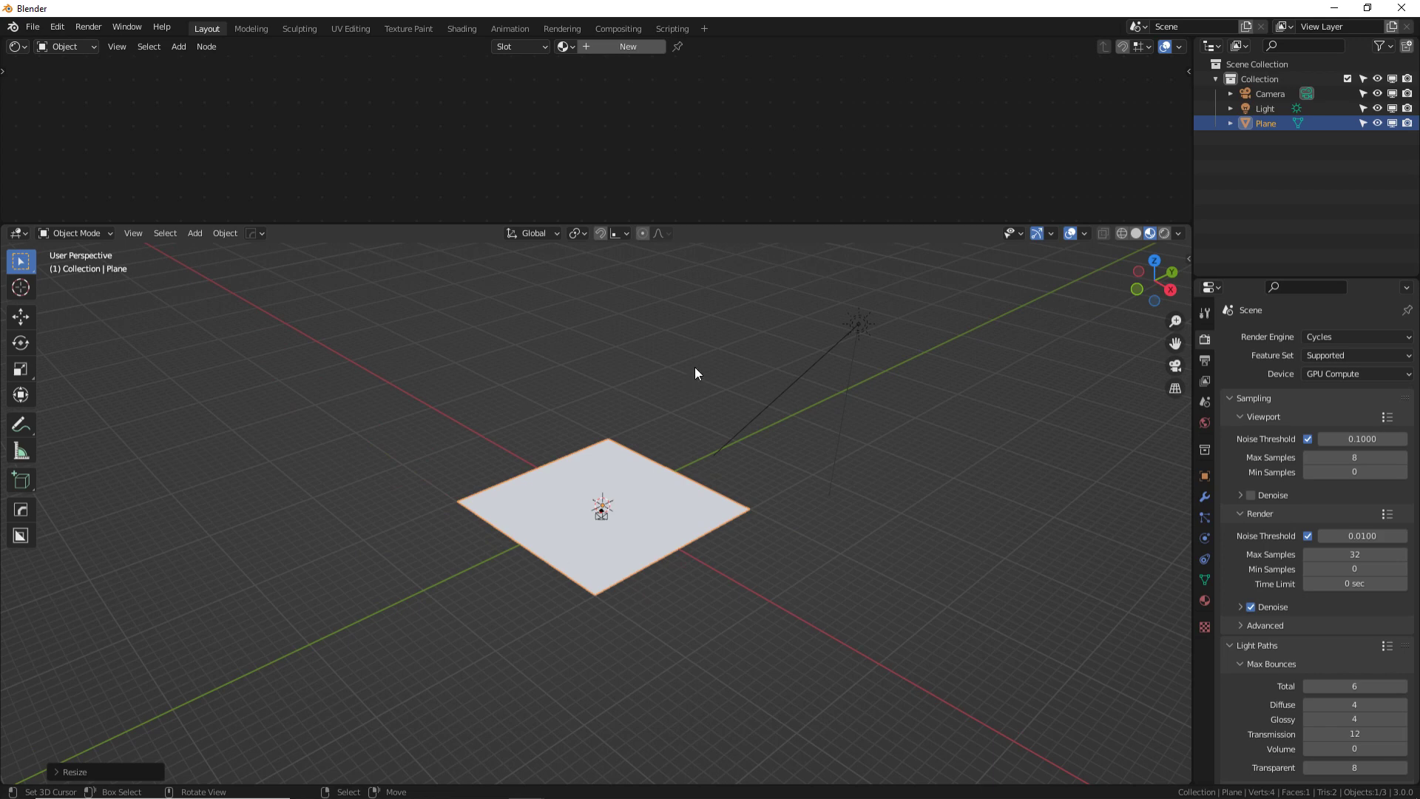
- Set the viewport's clip end distance to 100000 m and hide the sidebar
key("n")
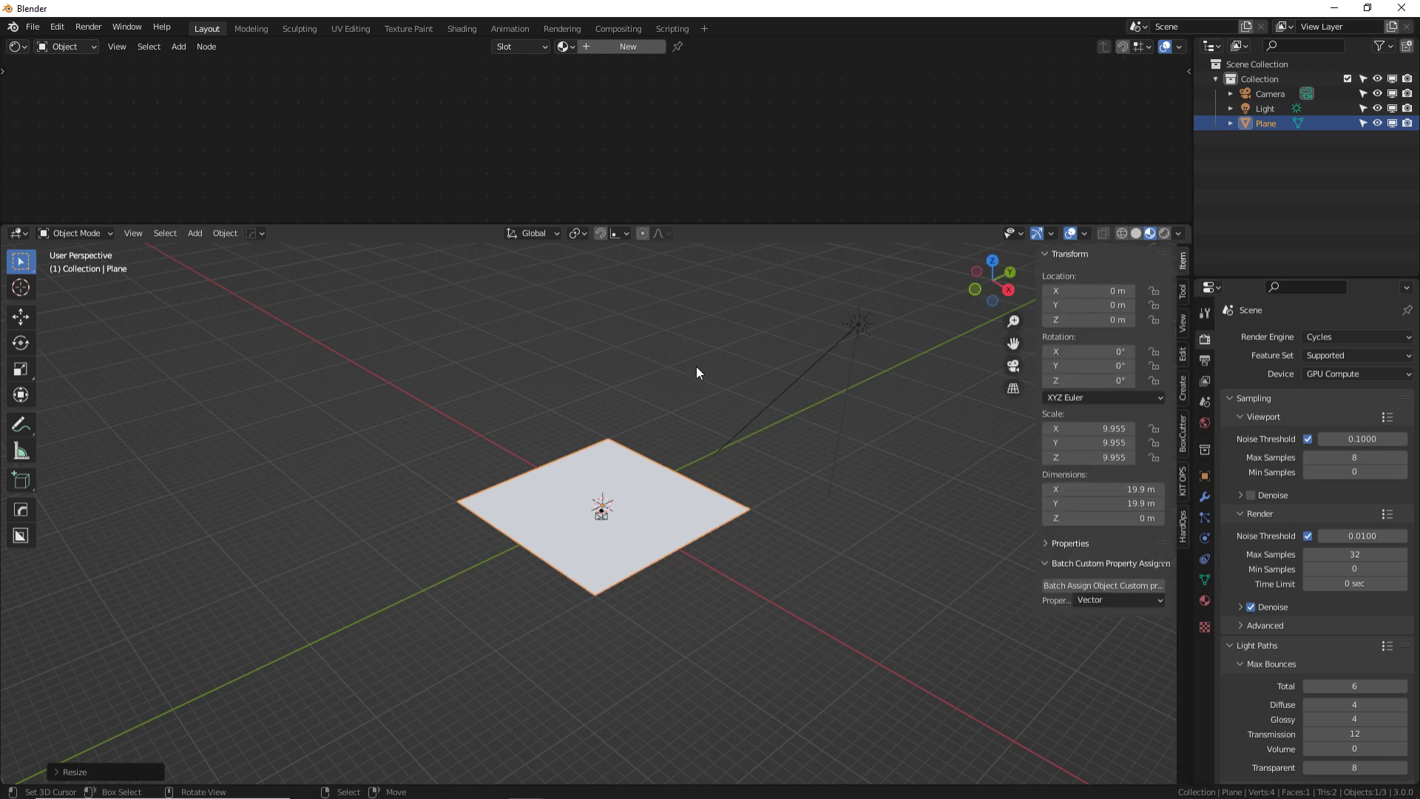
left_click(1184, 326)
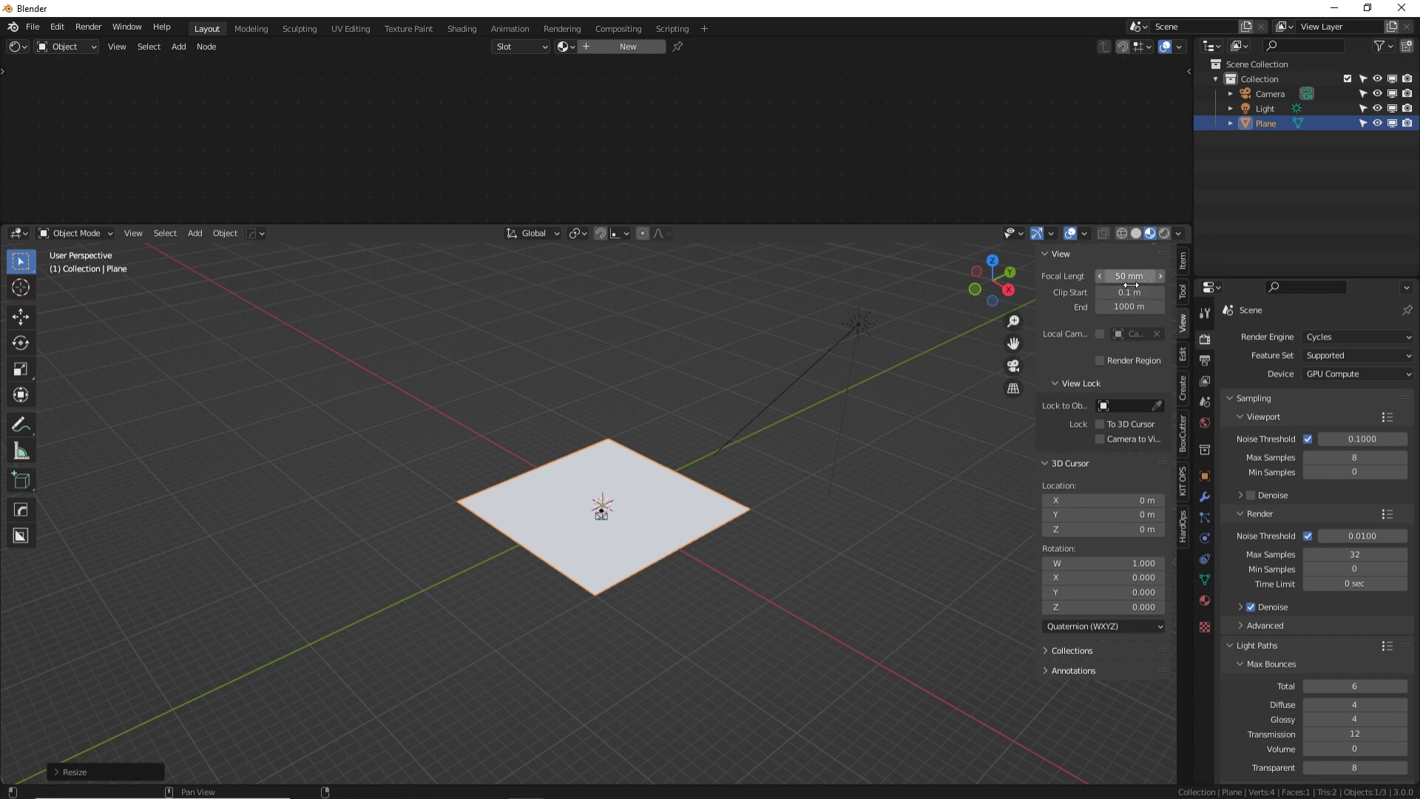
left_click(1122, 307)
left_click(1122, 308)
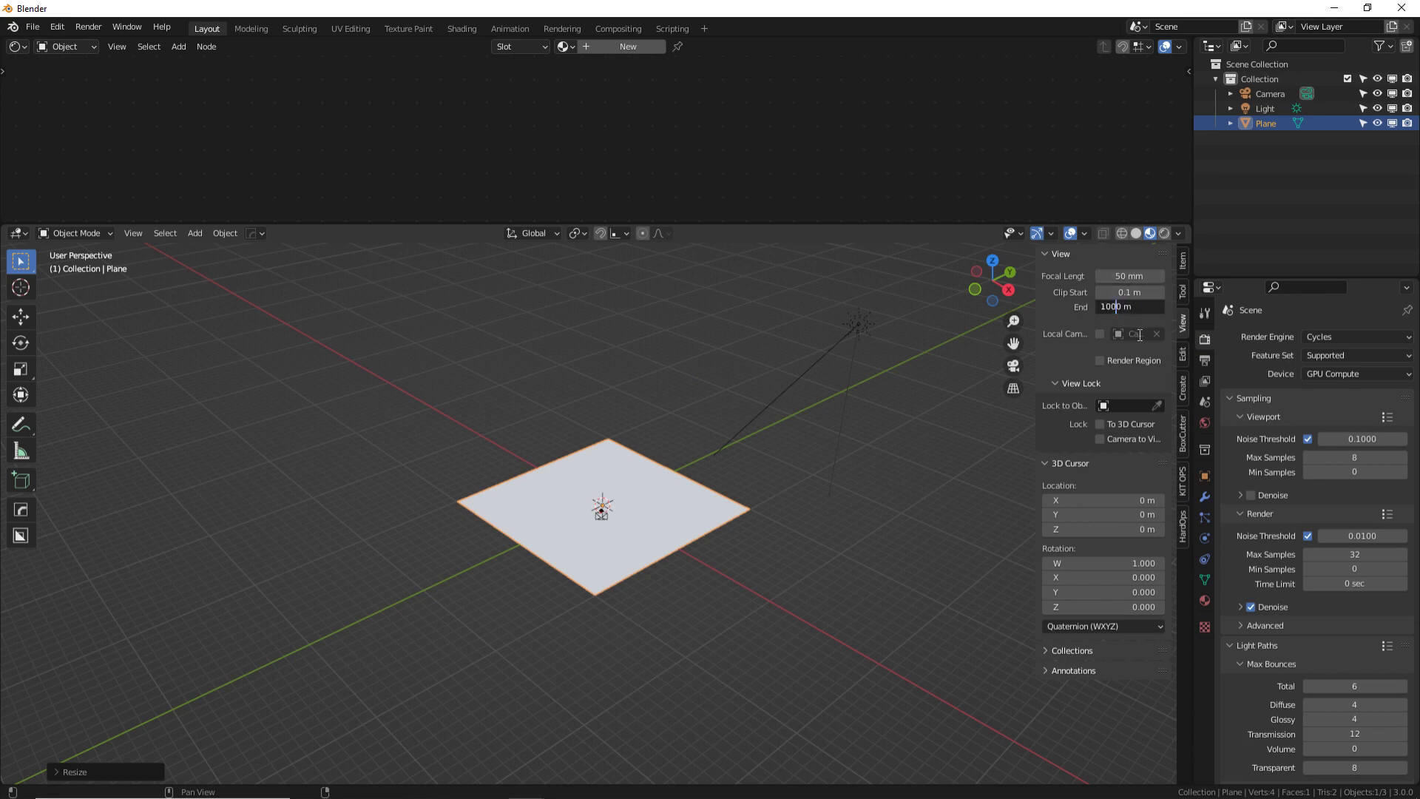
type("00")
key("Return")
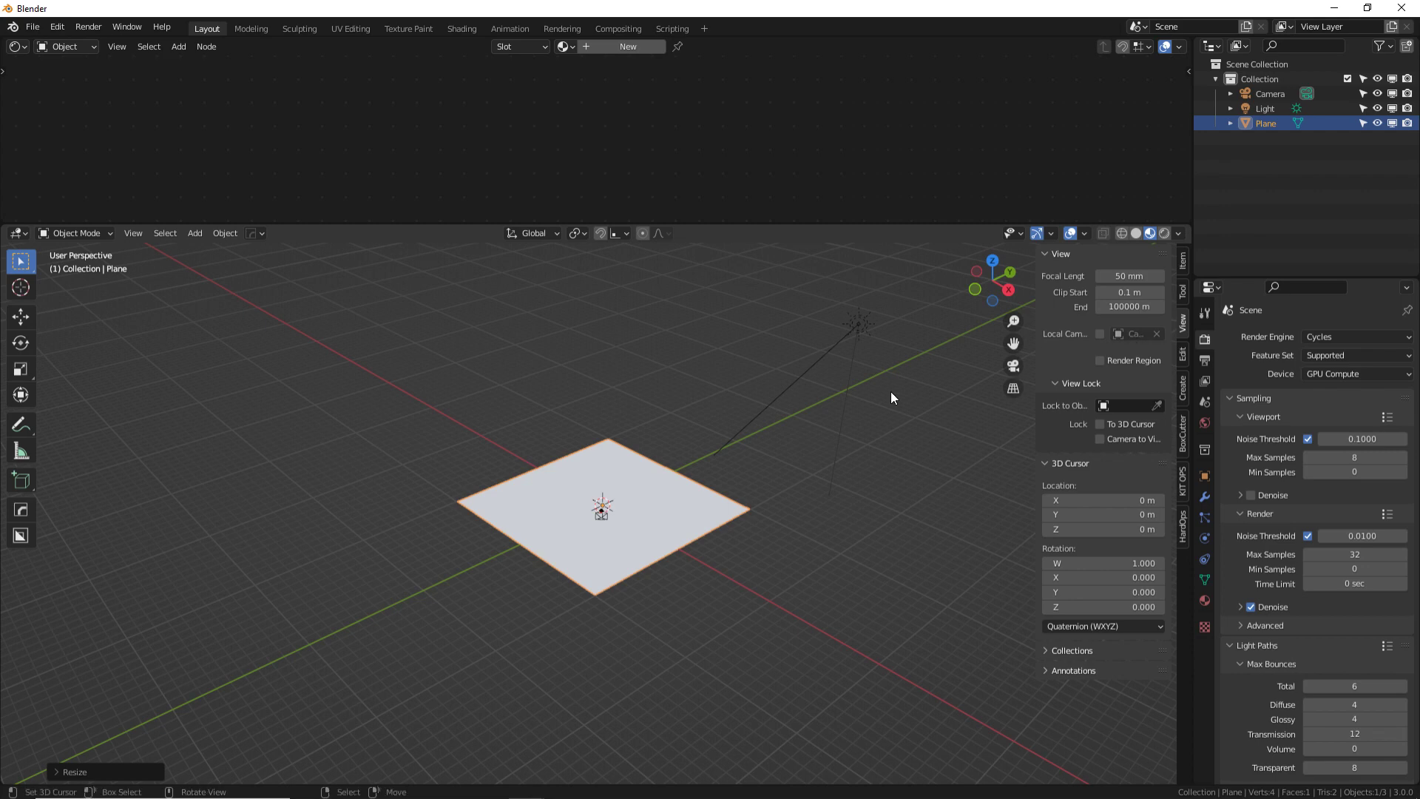
scroll(767, 505, "up", 2)
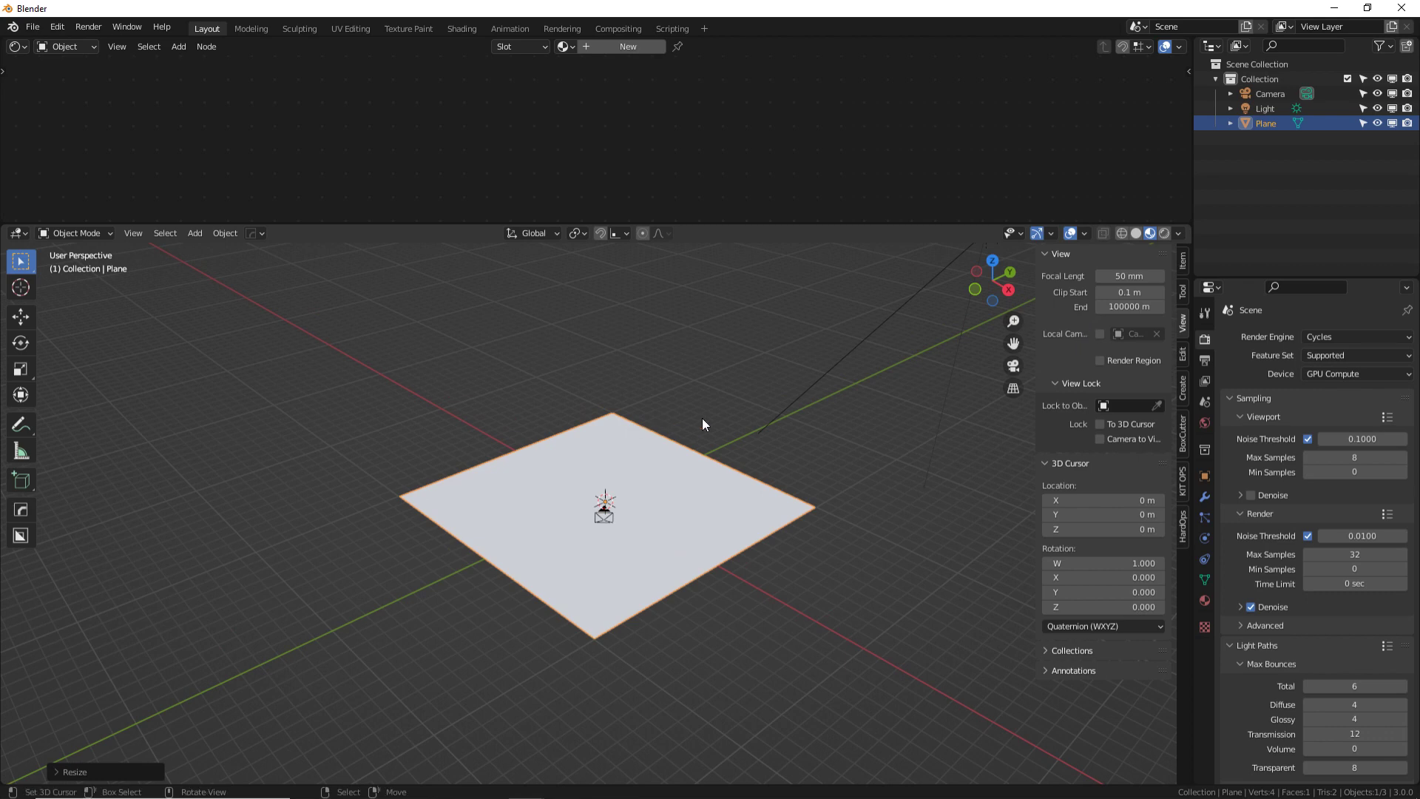
key("n")
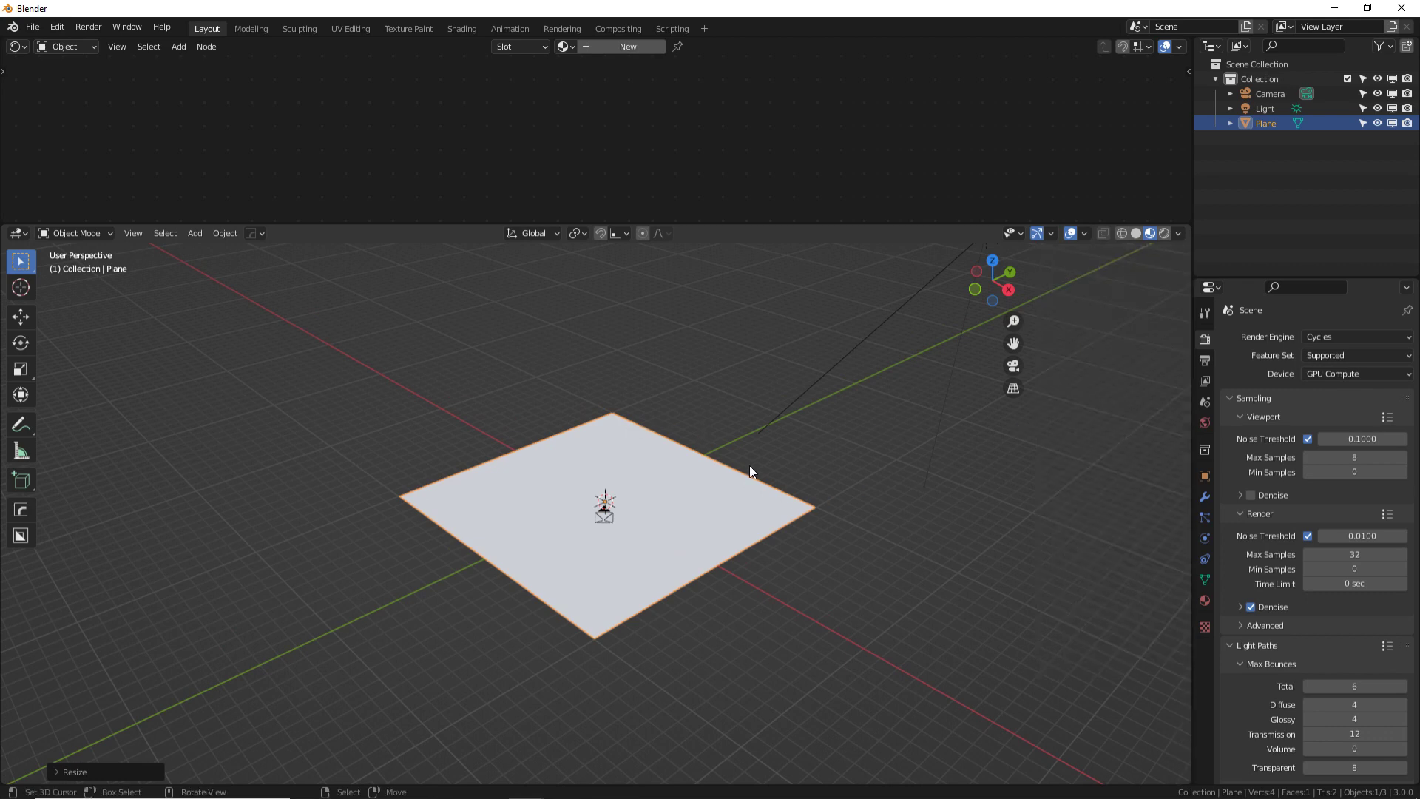
- Create a new collection in the Outliner and rename it "part 1"
middle_click_drag(793, 490, 954, 466)
left_click(1293, 187)
right_click(1293, 186)
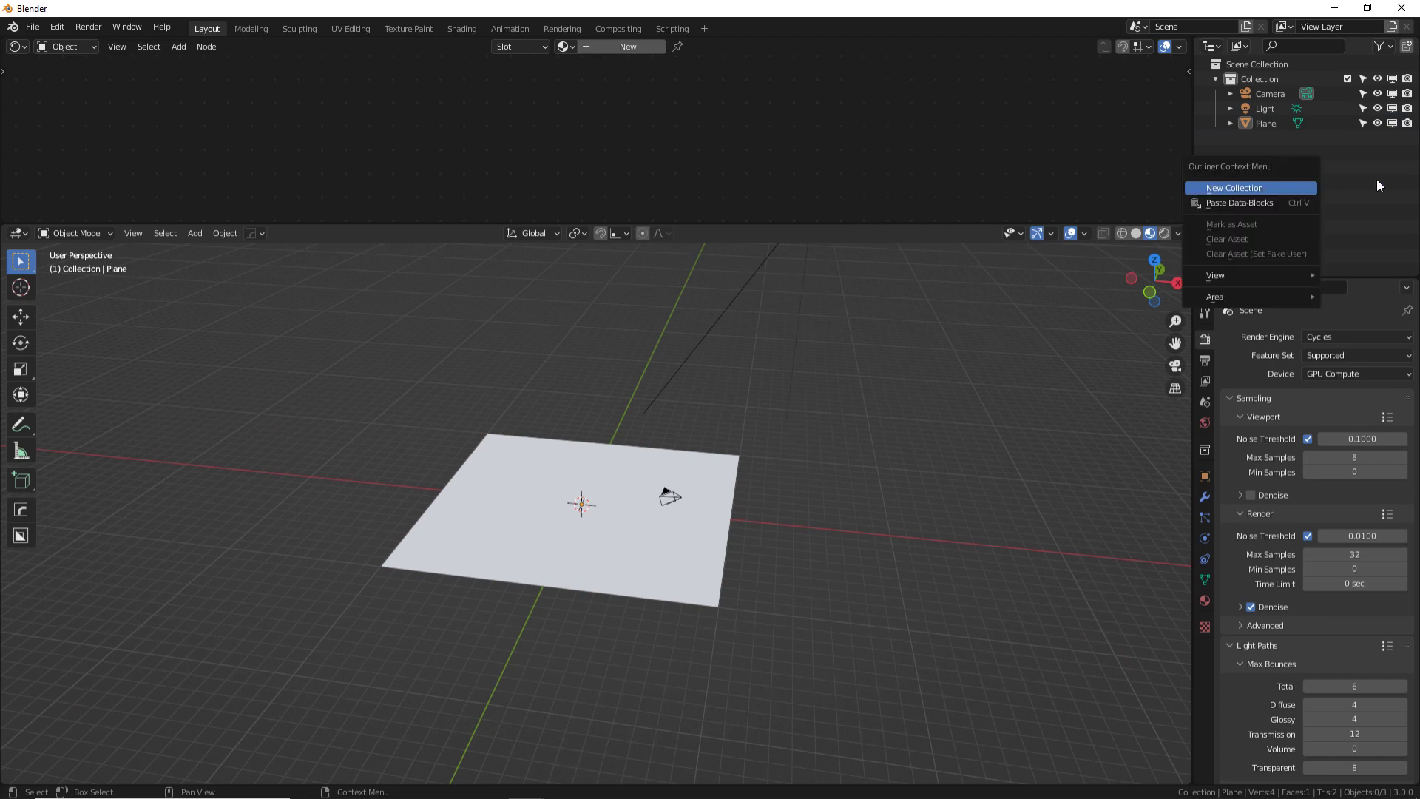
right_click(1332, 183)
left_click(1314, 184)
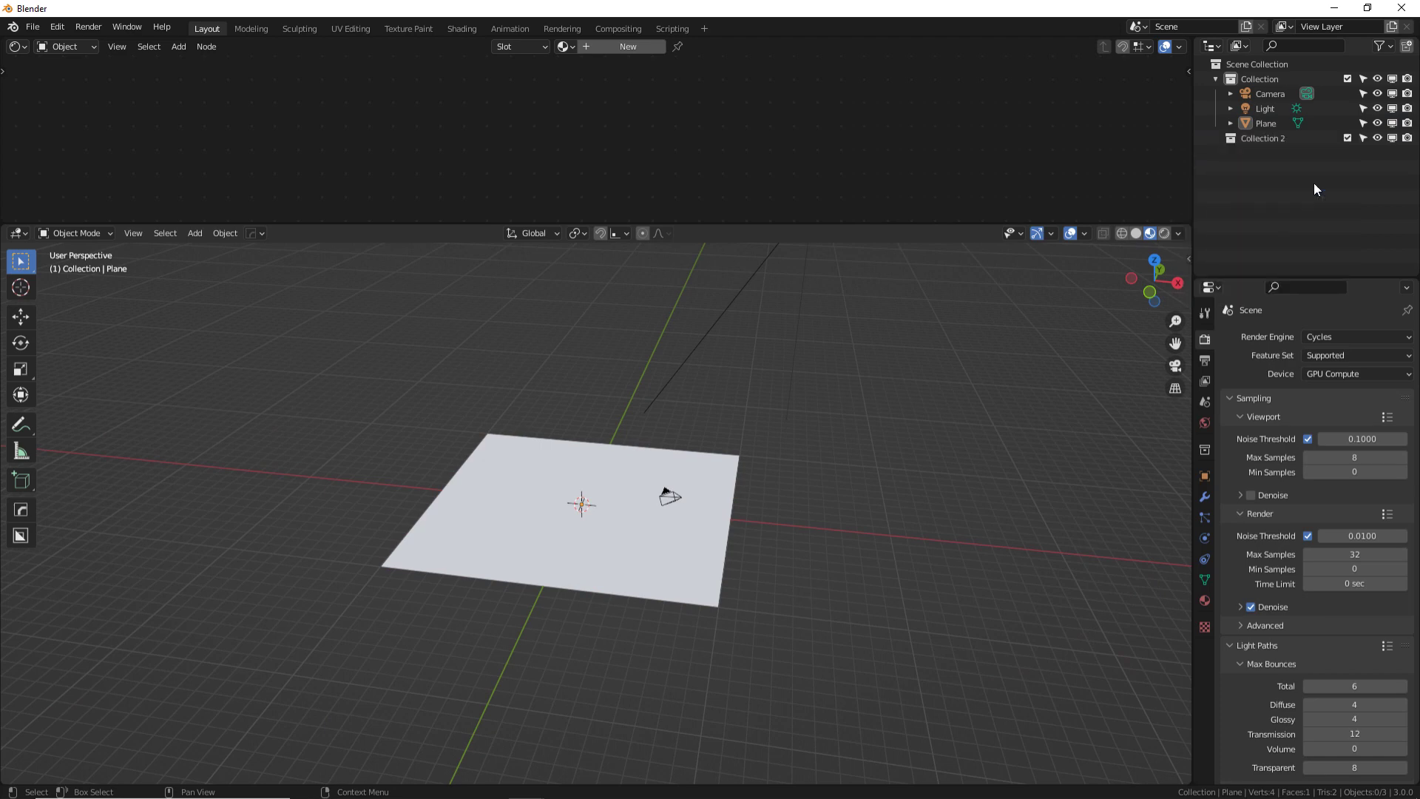
double_click(1273, 135)
type("part 1")
key("Return")
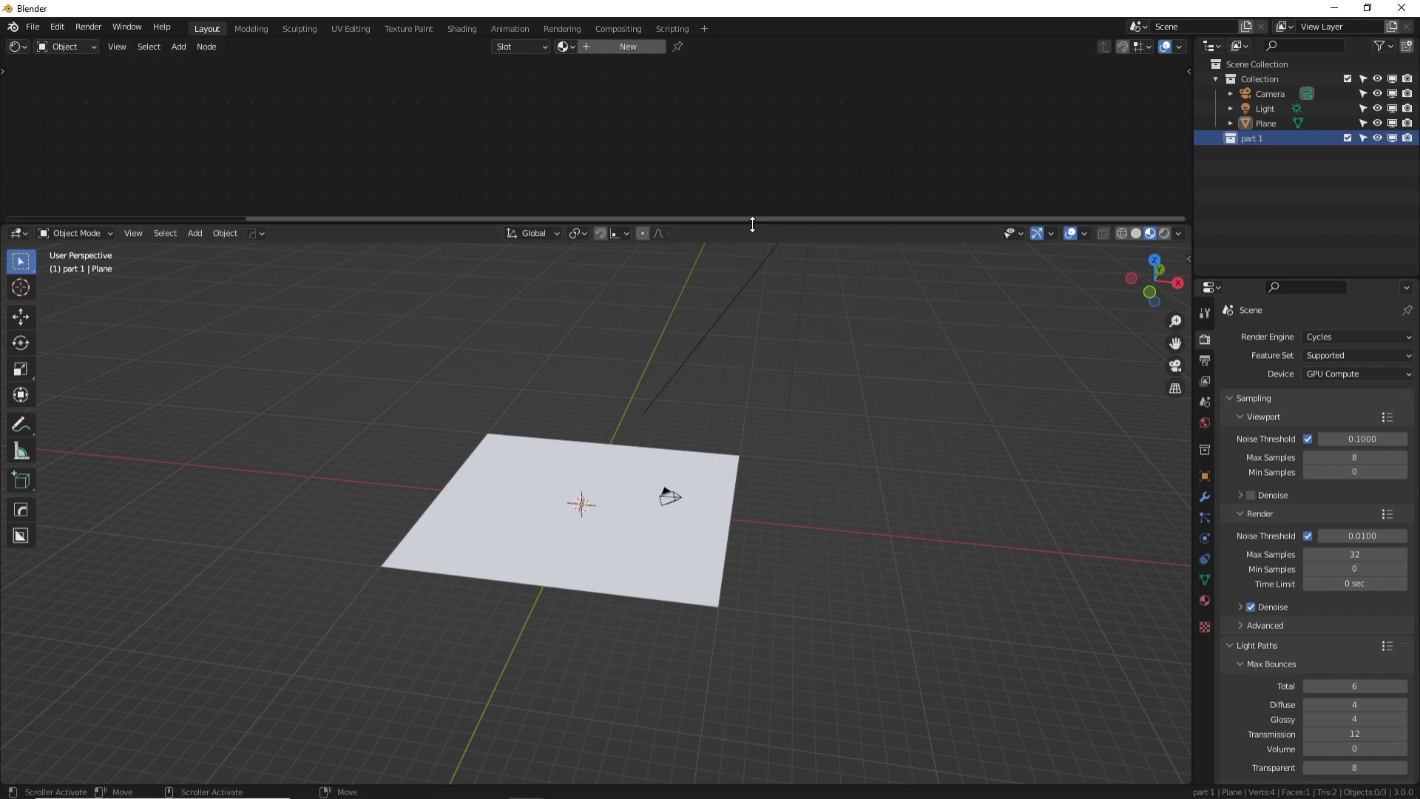
- Close the node editor above the 3D viewport and split the viewport into two stacked areas
left_click_drag(752, 224, 757, 482)
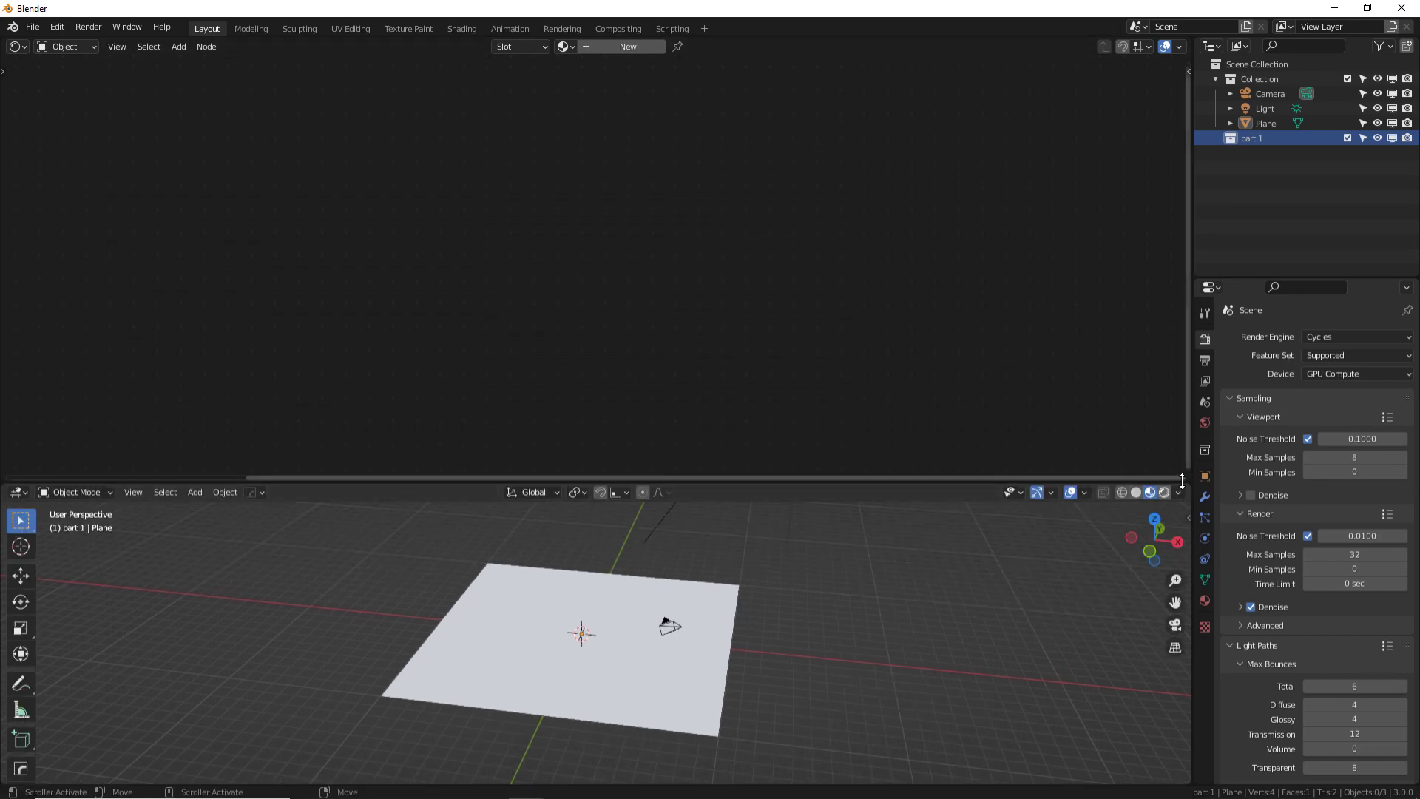
left_click_drag(1189, 486, 1186, 455)
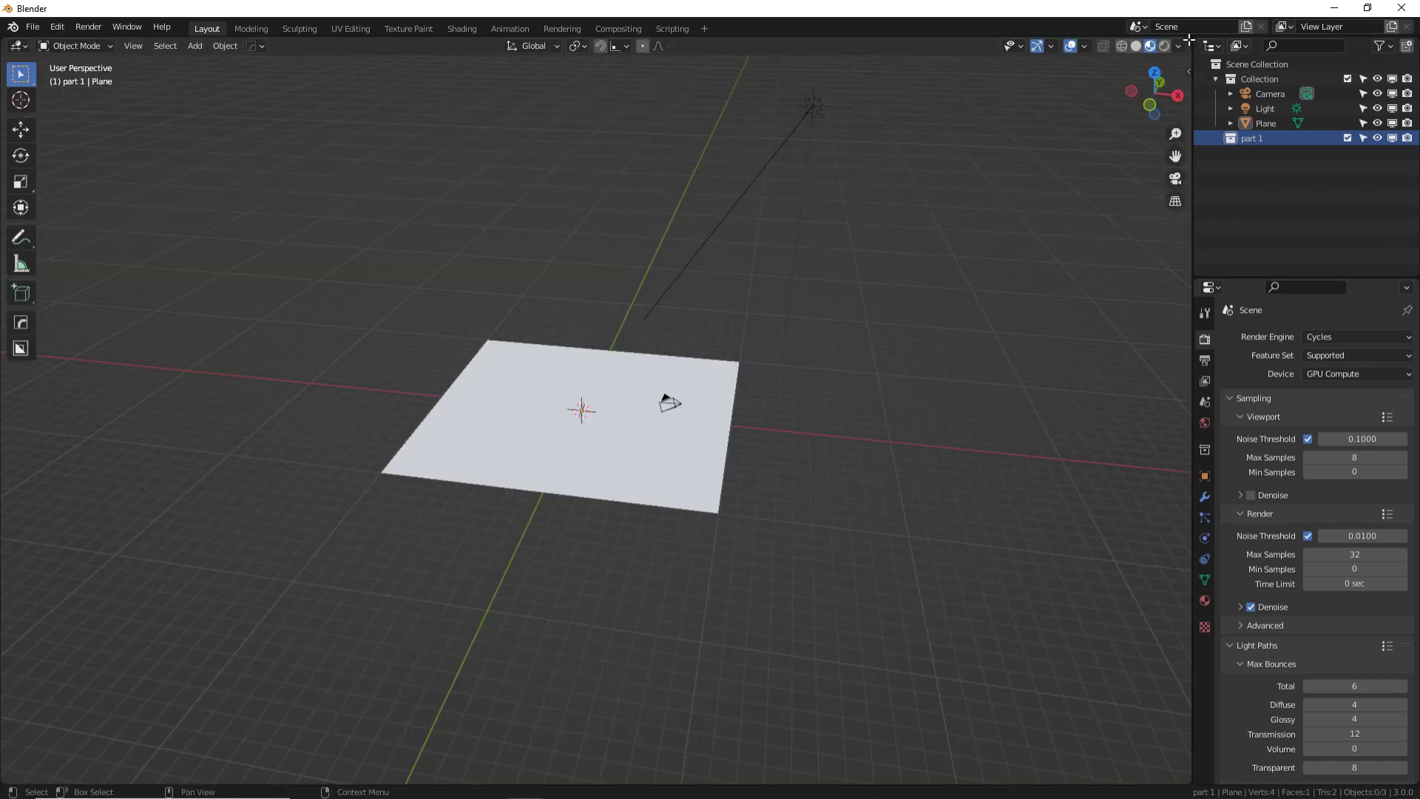
left_click_drag(1189, 39, 1032, 486)
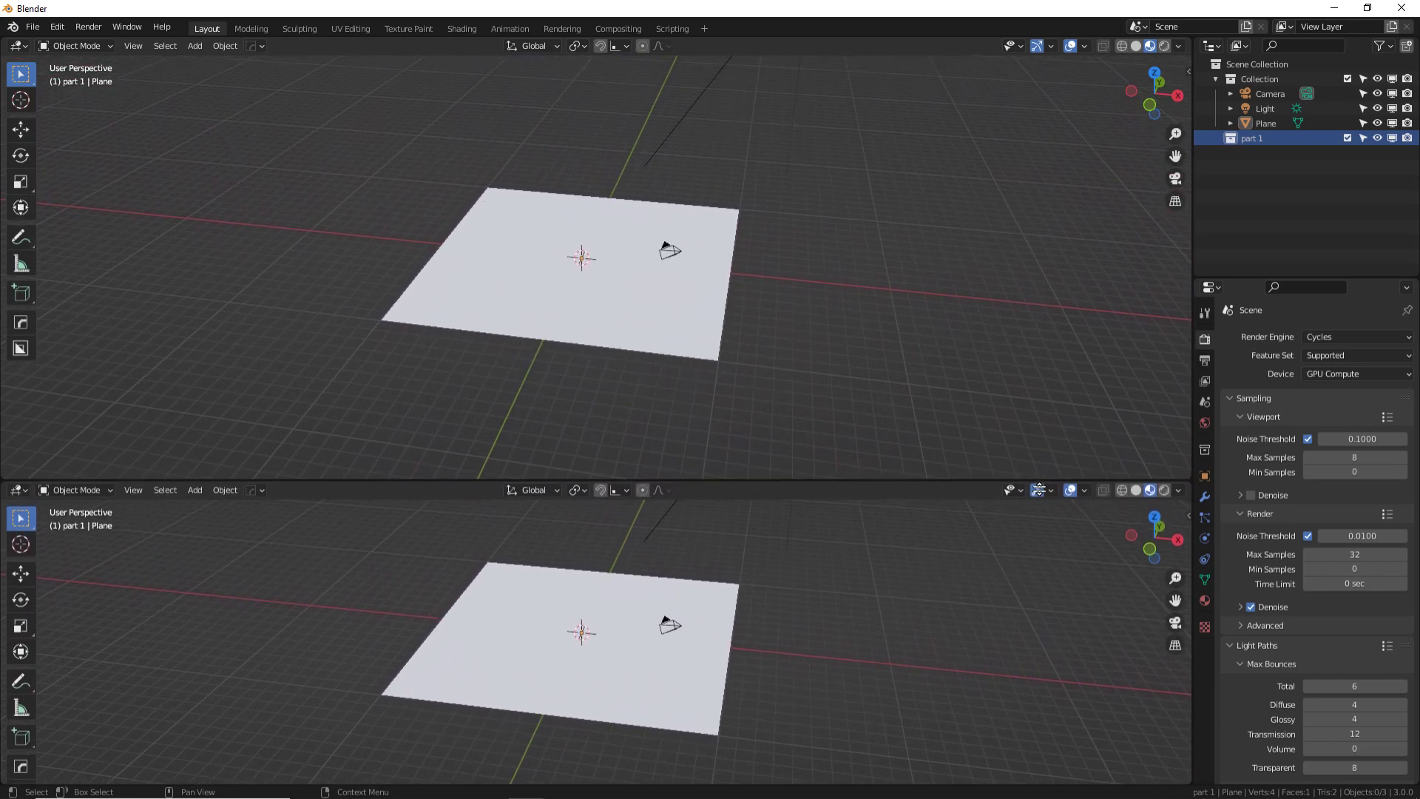
- Switch the upper area to the Geometry Node Editor and hide its sidebar
left_click(19, 46)
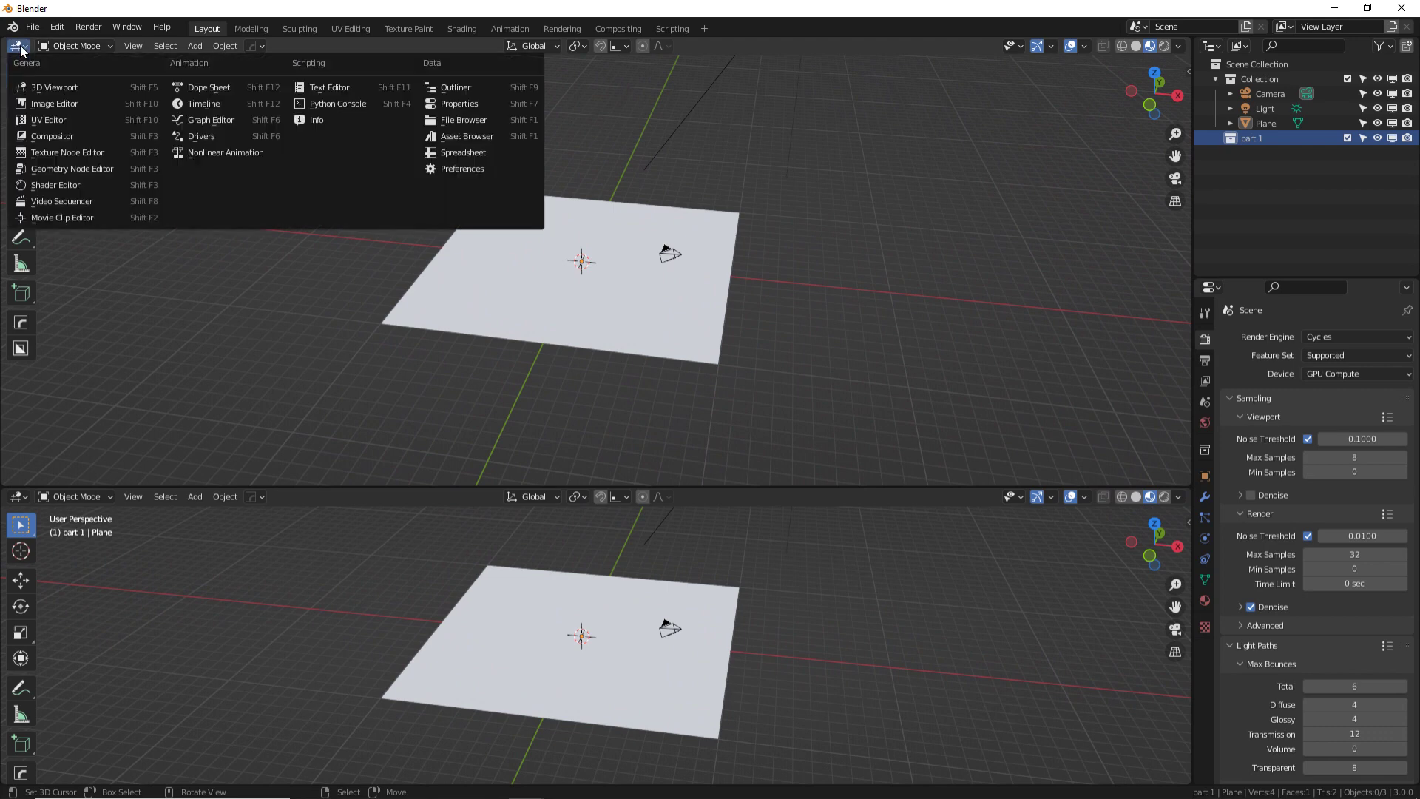
left_click(89, 168)
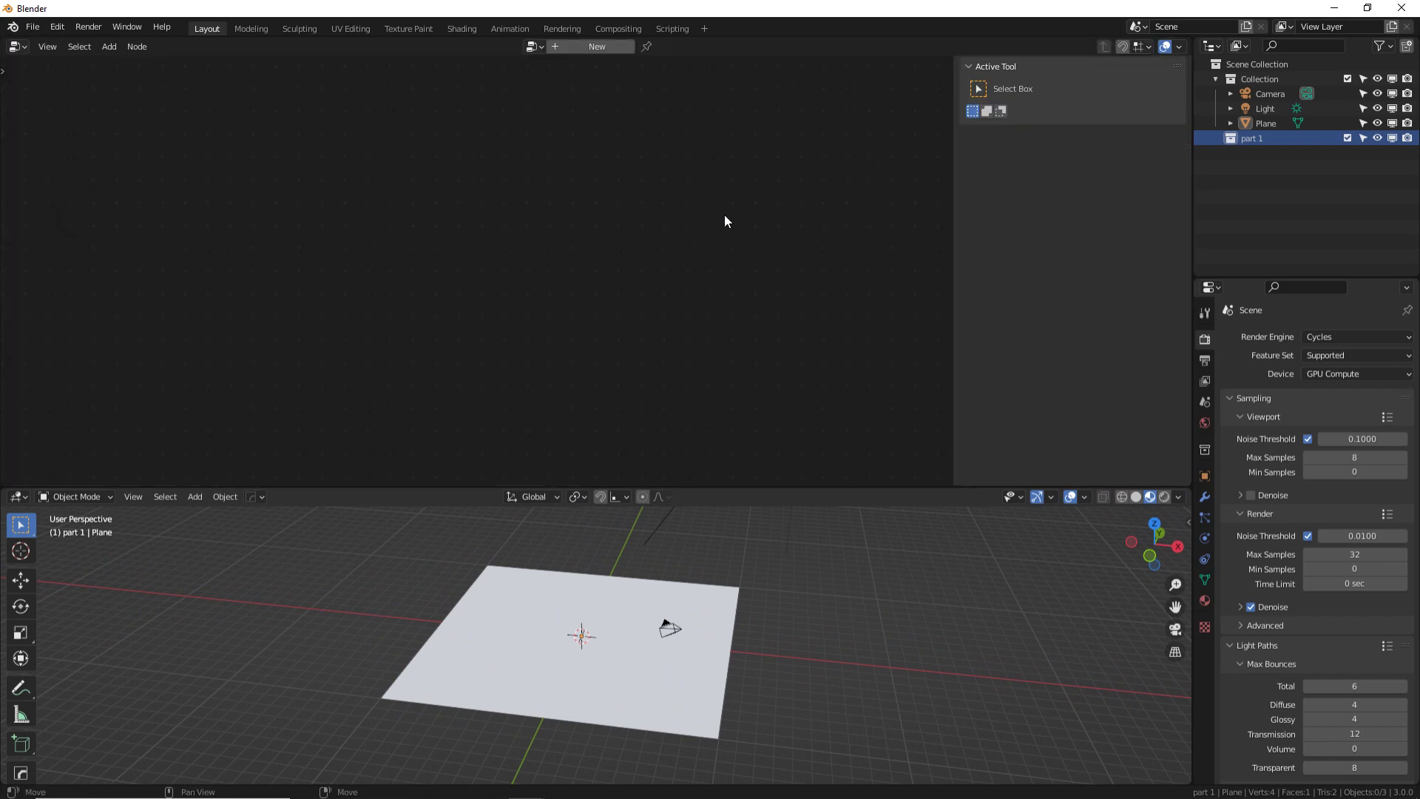
key("n")
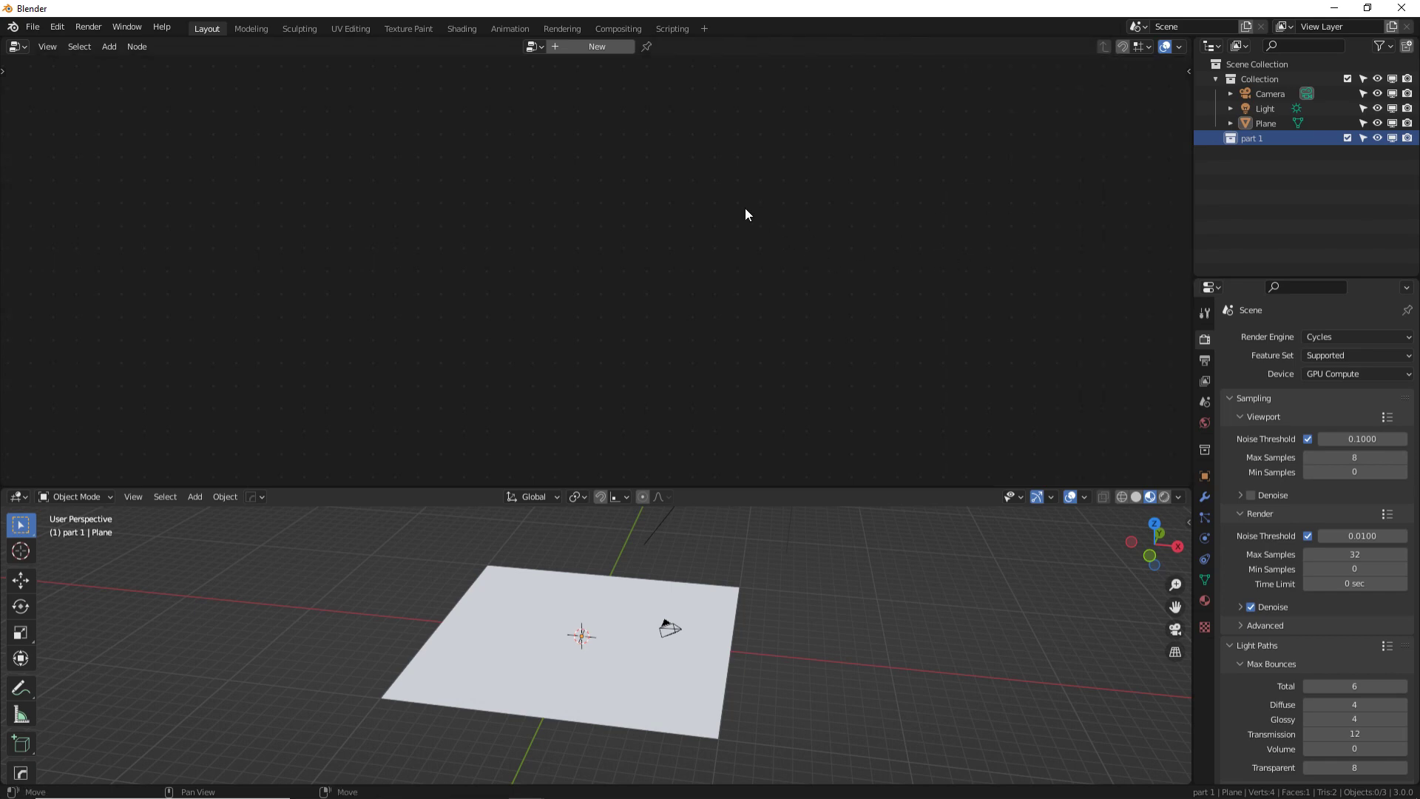
- Create a new geometry node tree on the plane and name it "Scatter"
left_click(607, 48)
double_click(591, 48)
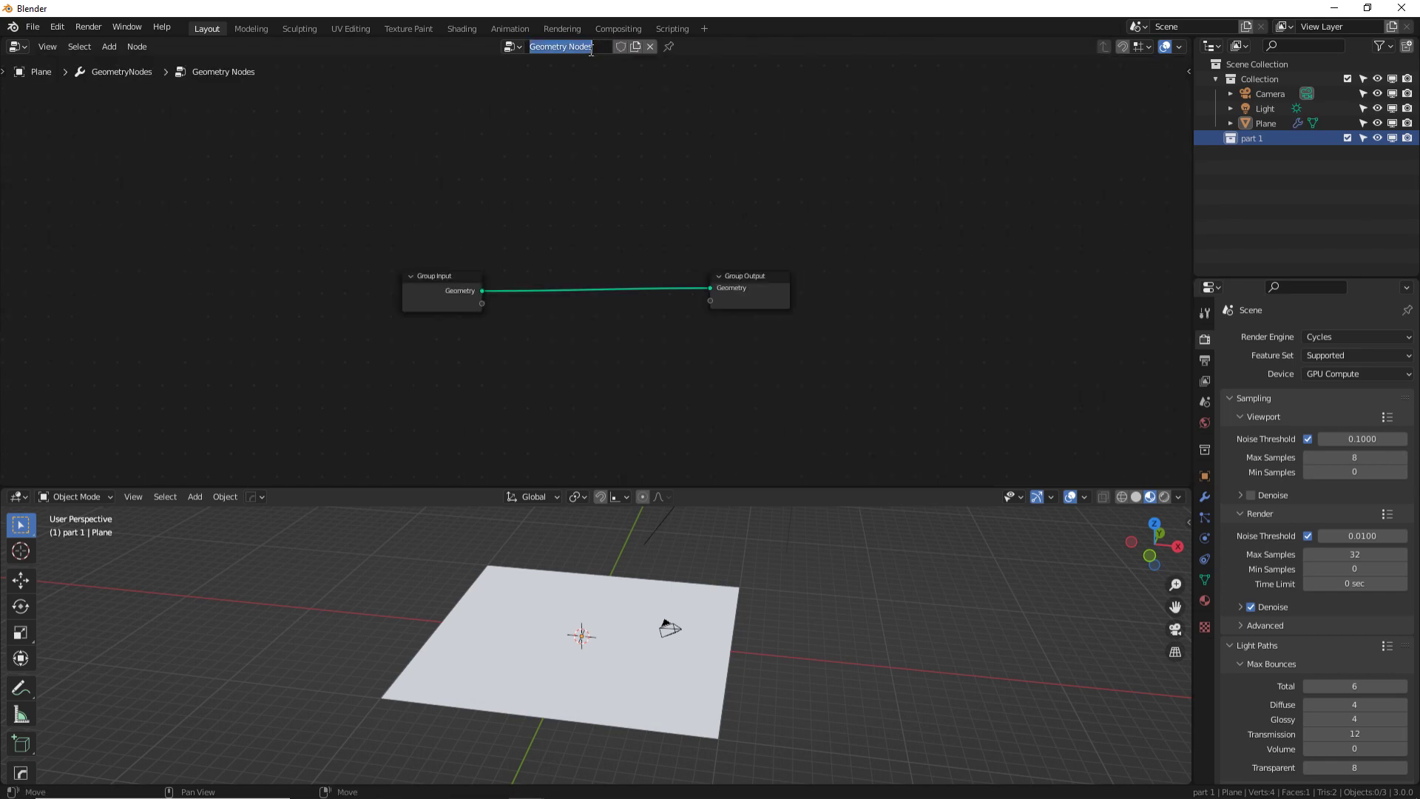
type("Scatter")
key("Return")
- Spread the Group Input and Group Output nodes far apart to make room for nodes between them
left_click(474, 301)
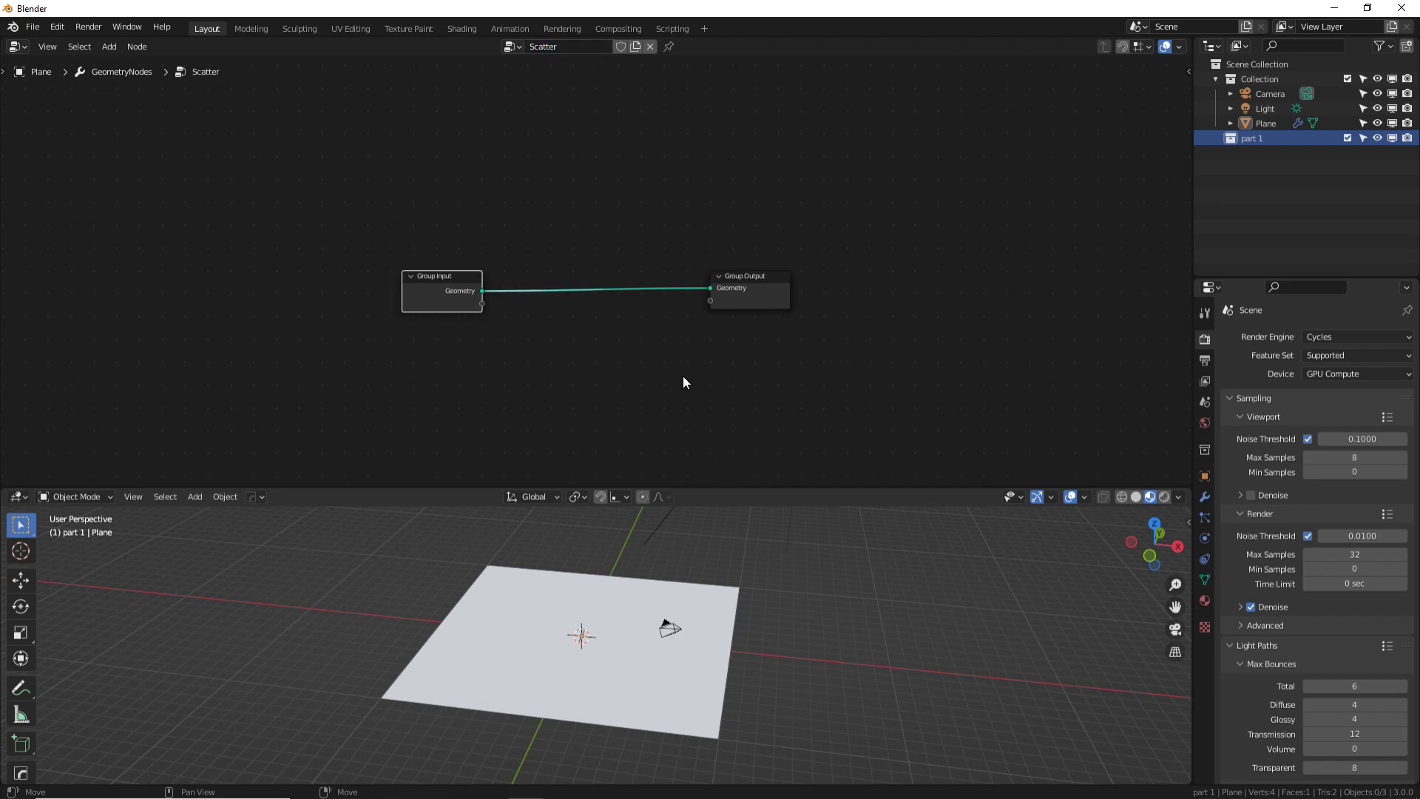
key("g")
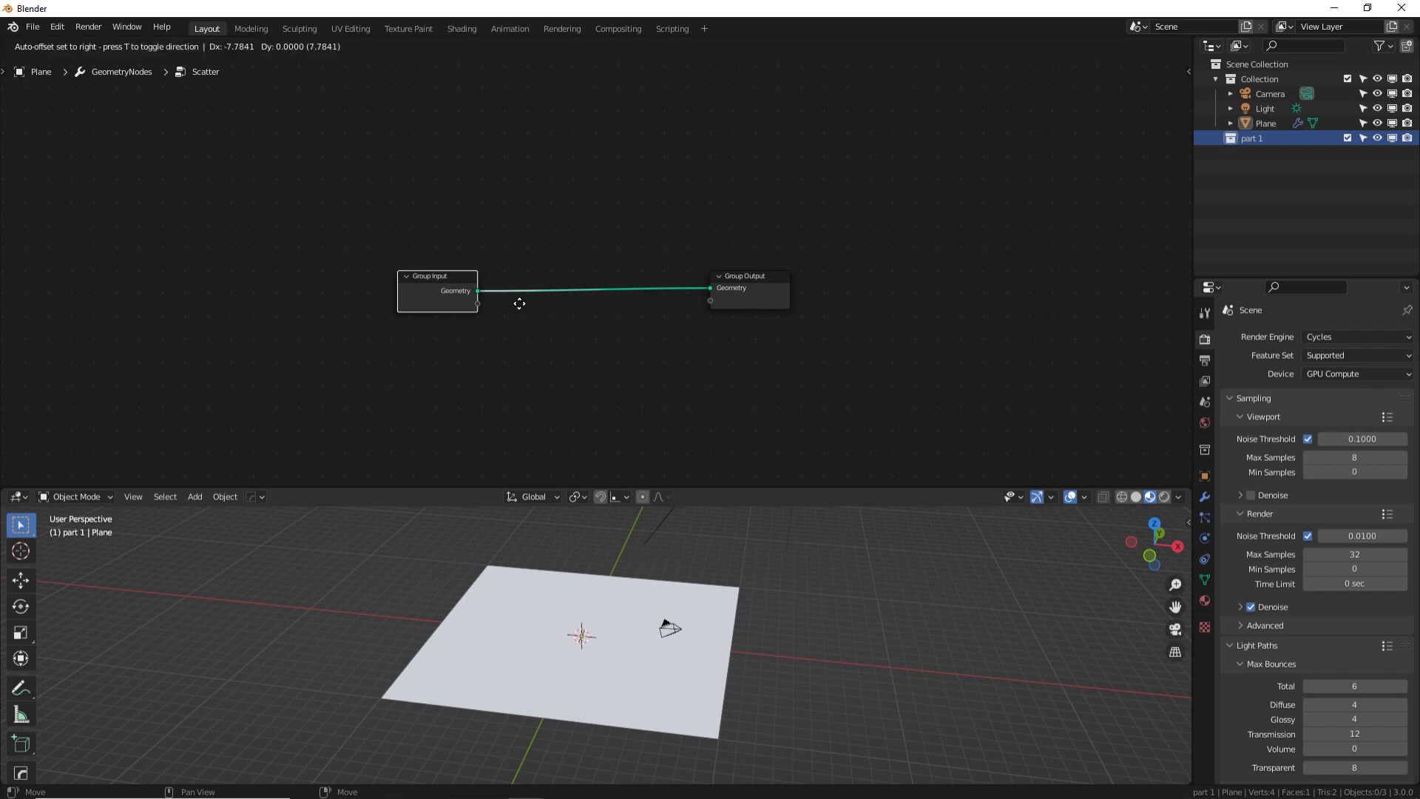
left_click(263, 304)
left_click(761, 309)
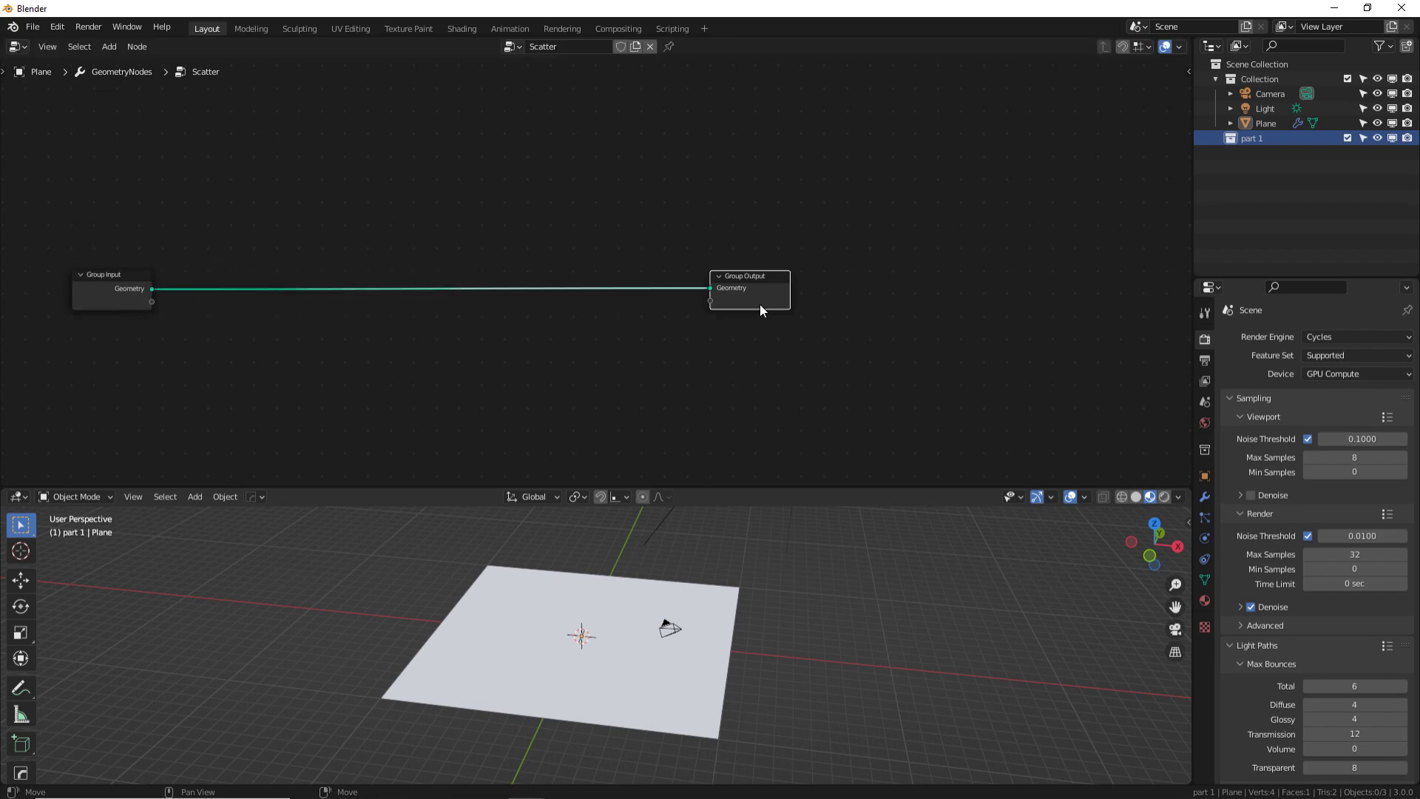
key("g")
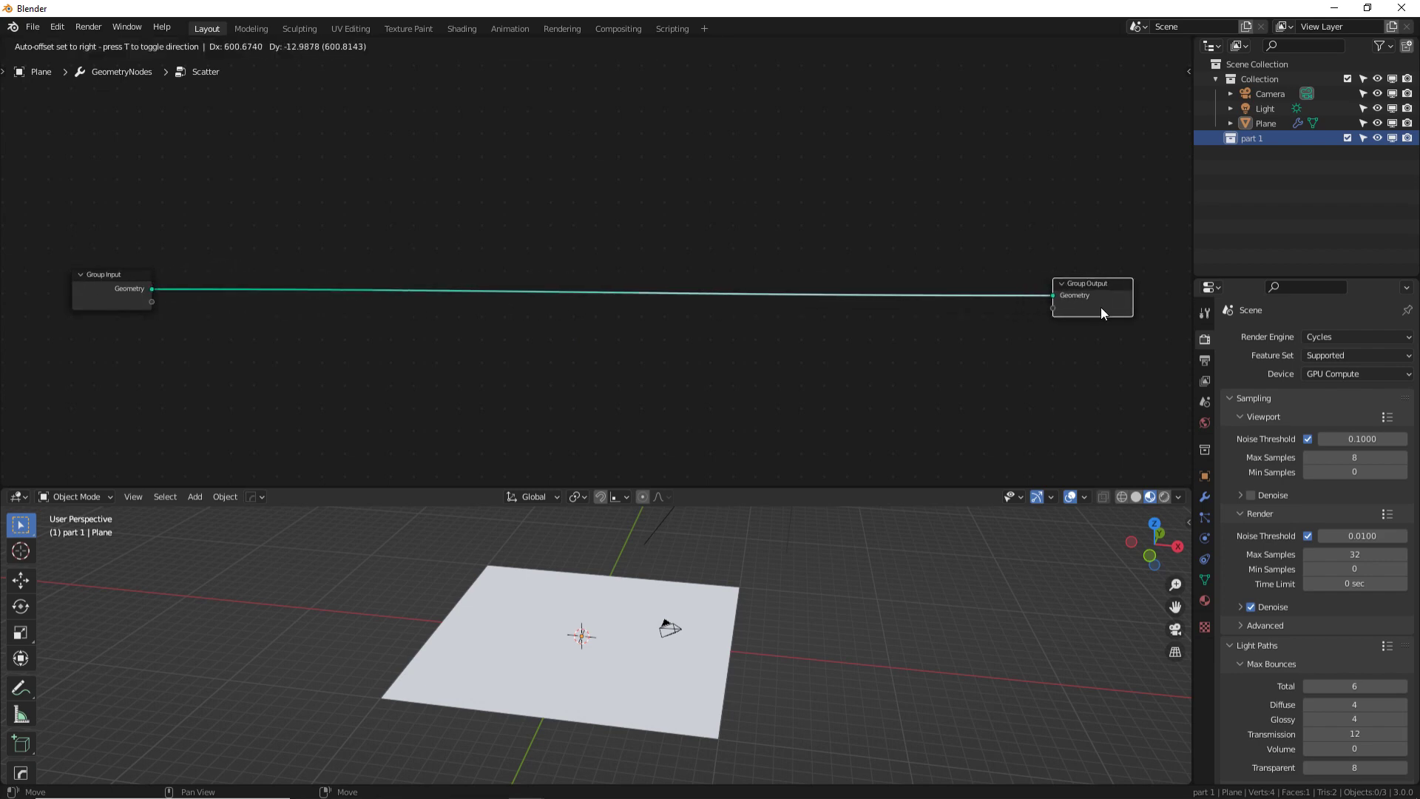
left_click(1104, 315)
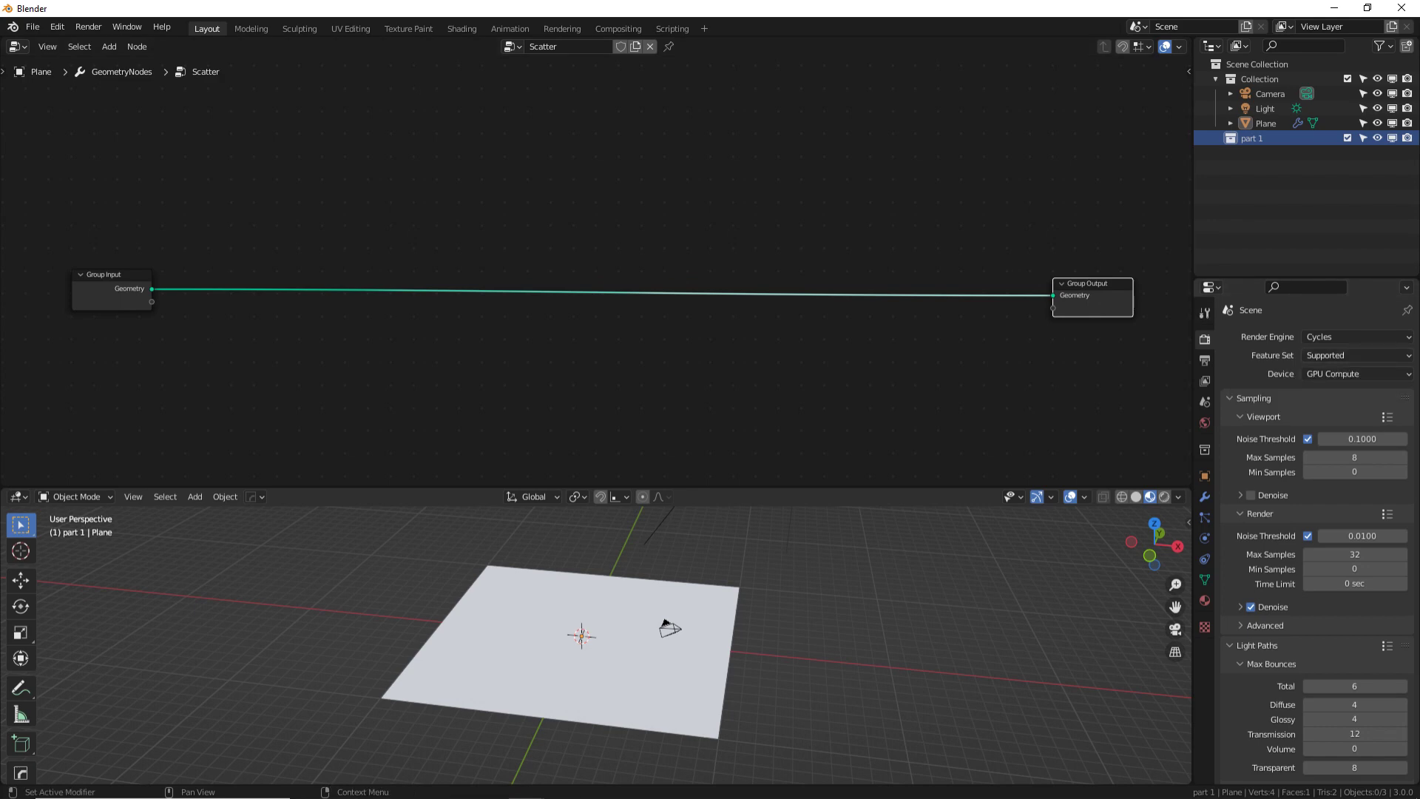
left_click_drag(1124, 304, 1126, 301)
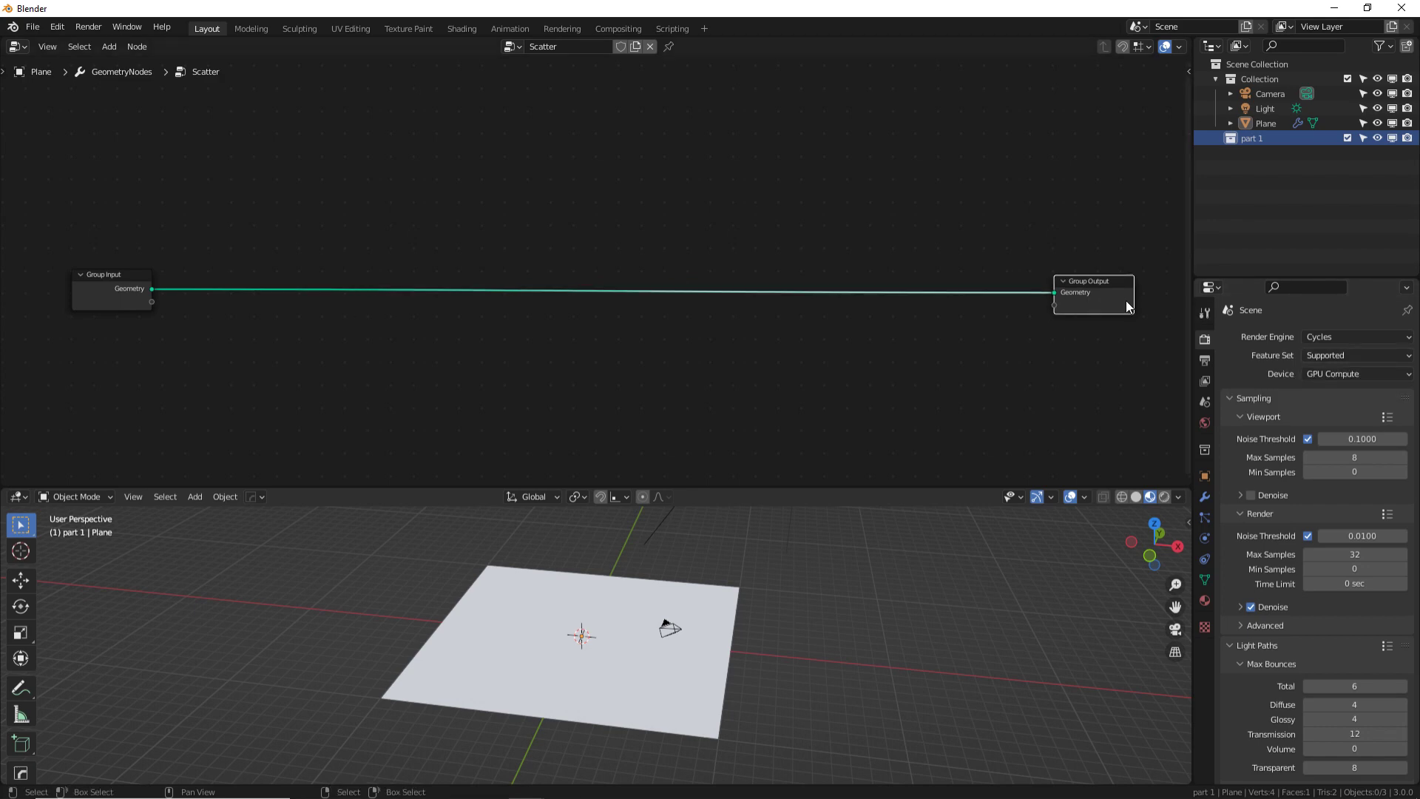
left_click(1006, 355)
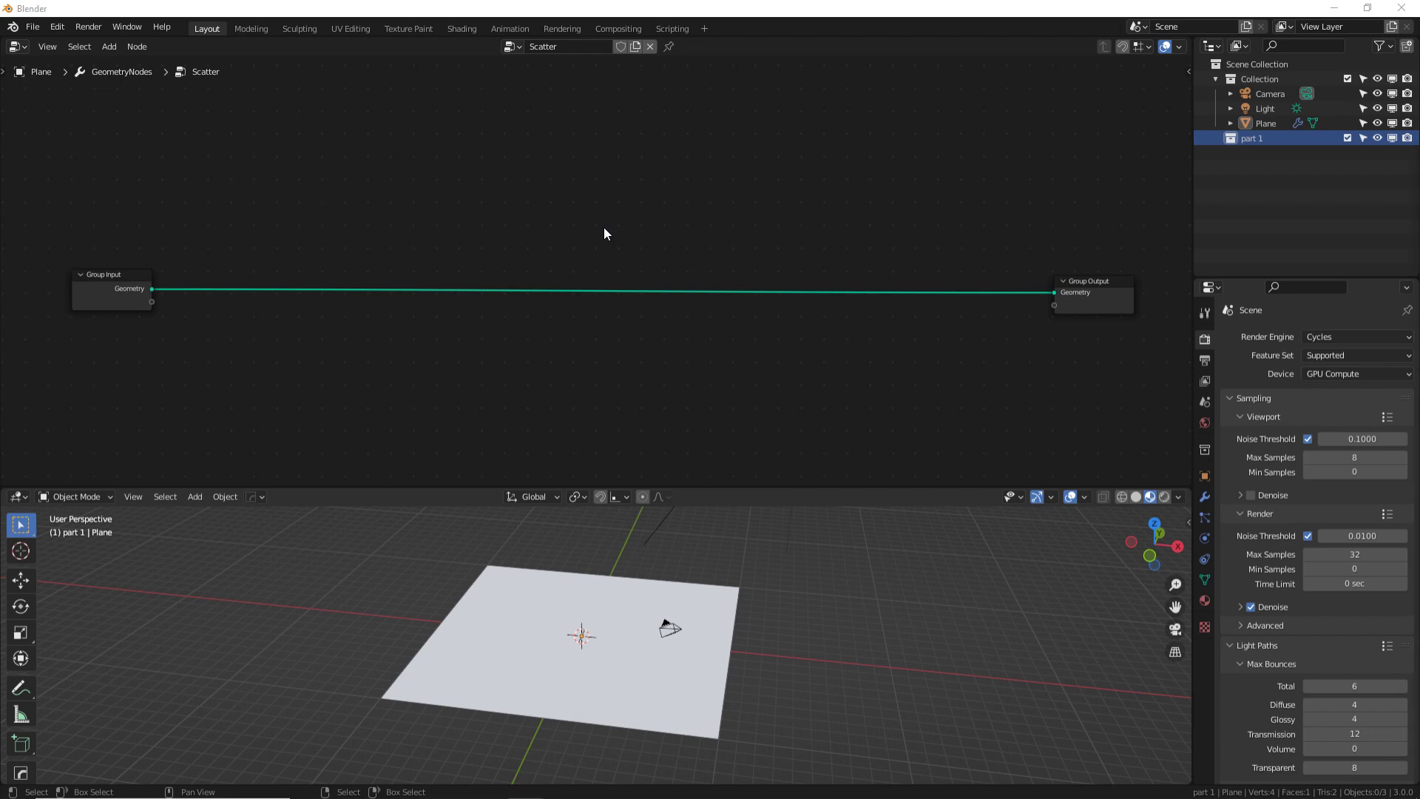
- Insert a Distribute Points on Faces node on the geometry link and place it close to the Group Input node
key("shift+a")
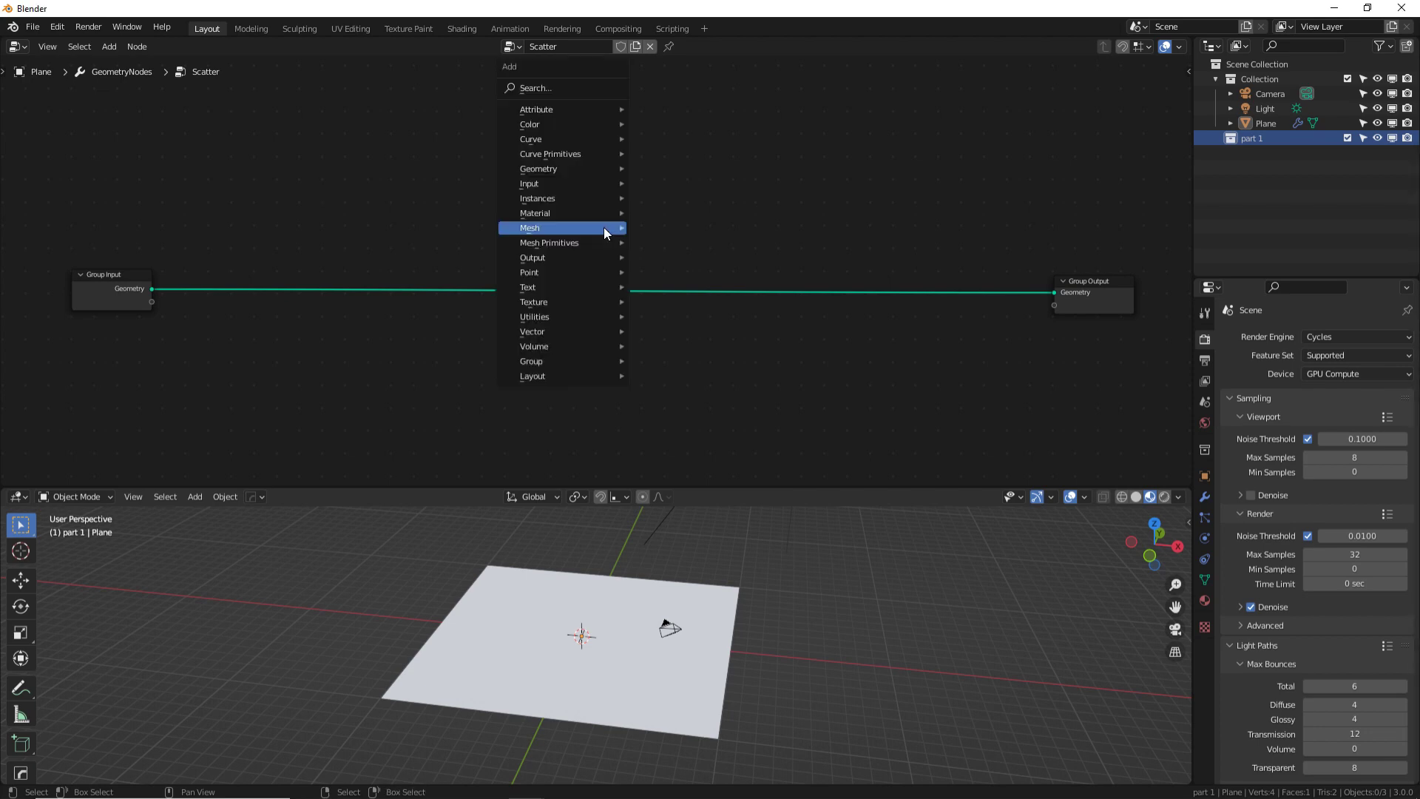
left_click(572, 90)
type("f")
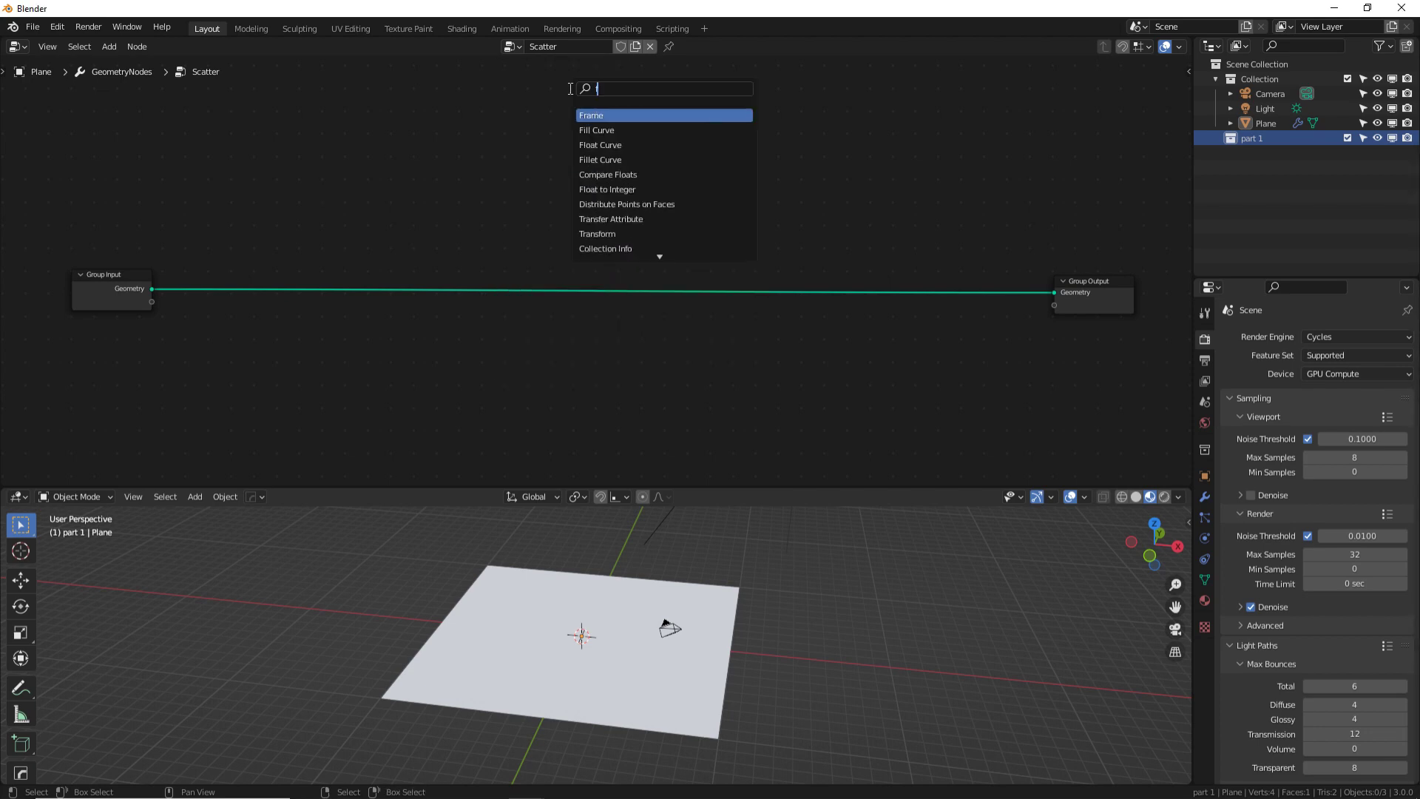
type("aces")
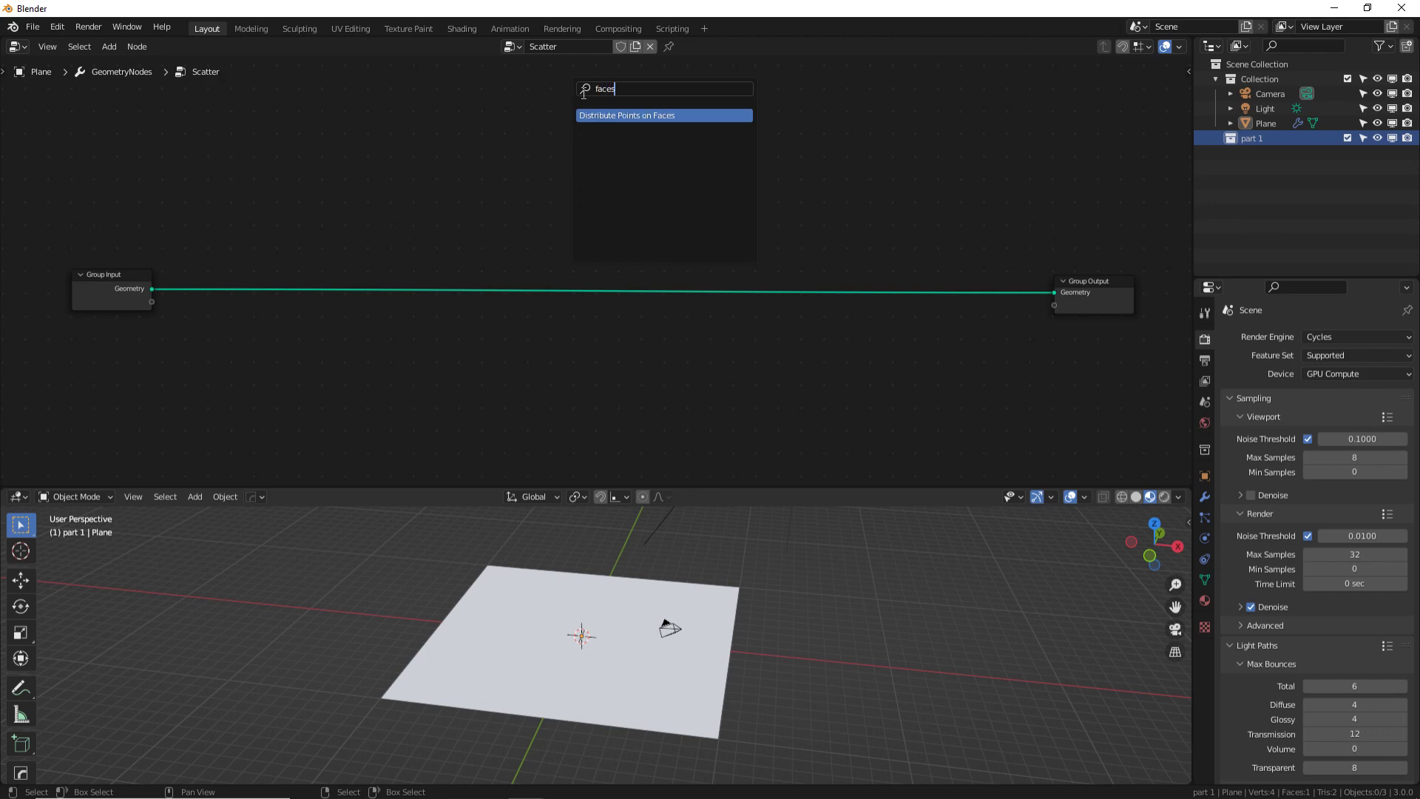
left_click(680, 115)
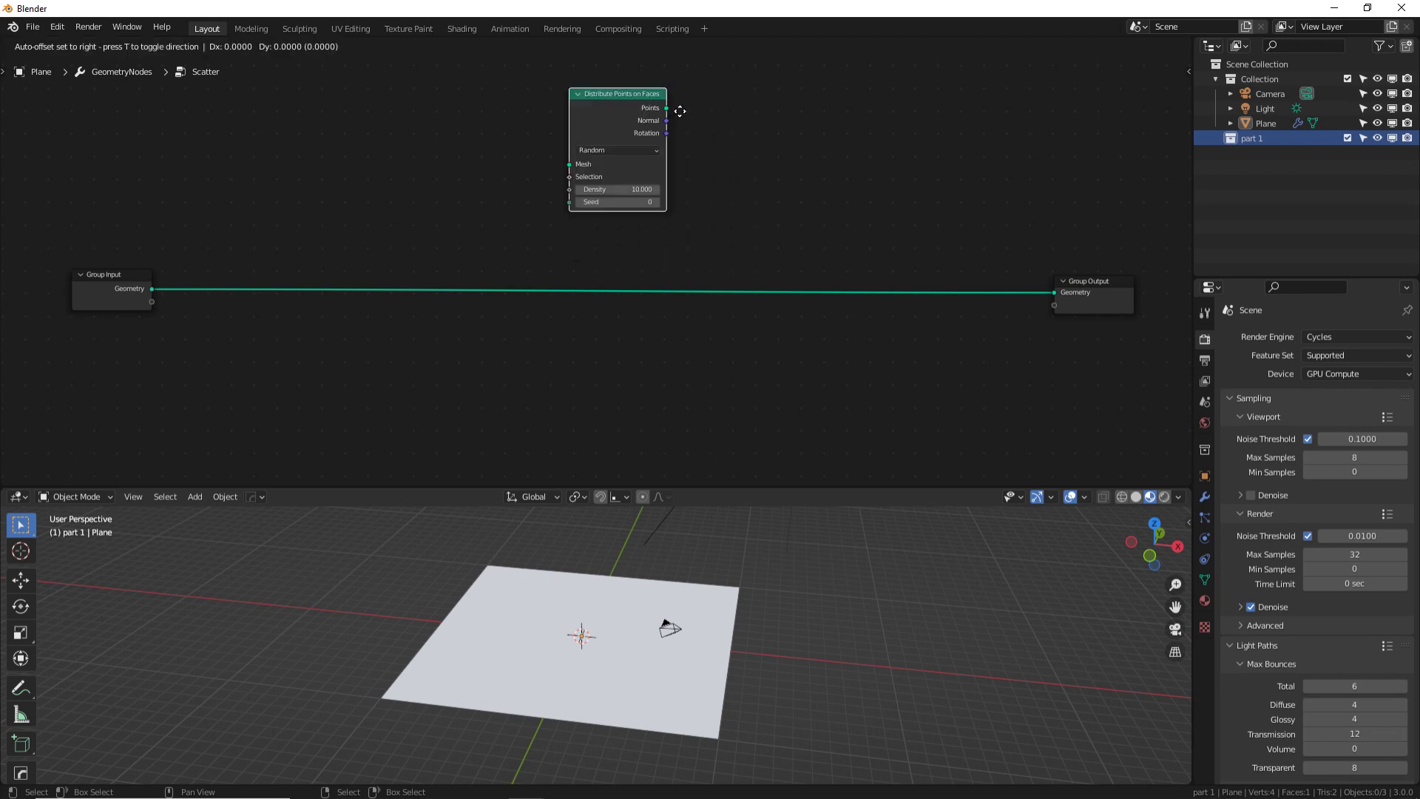
left_click(492, 207)
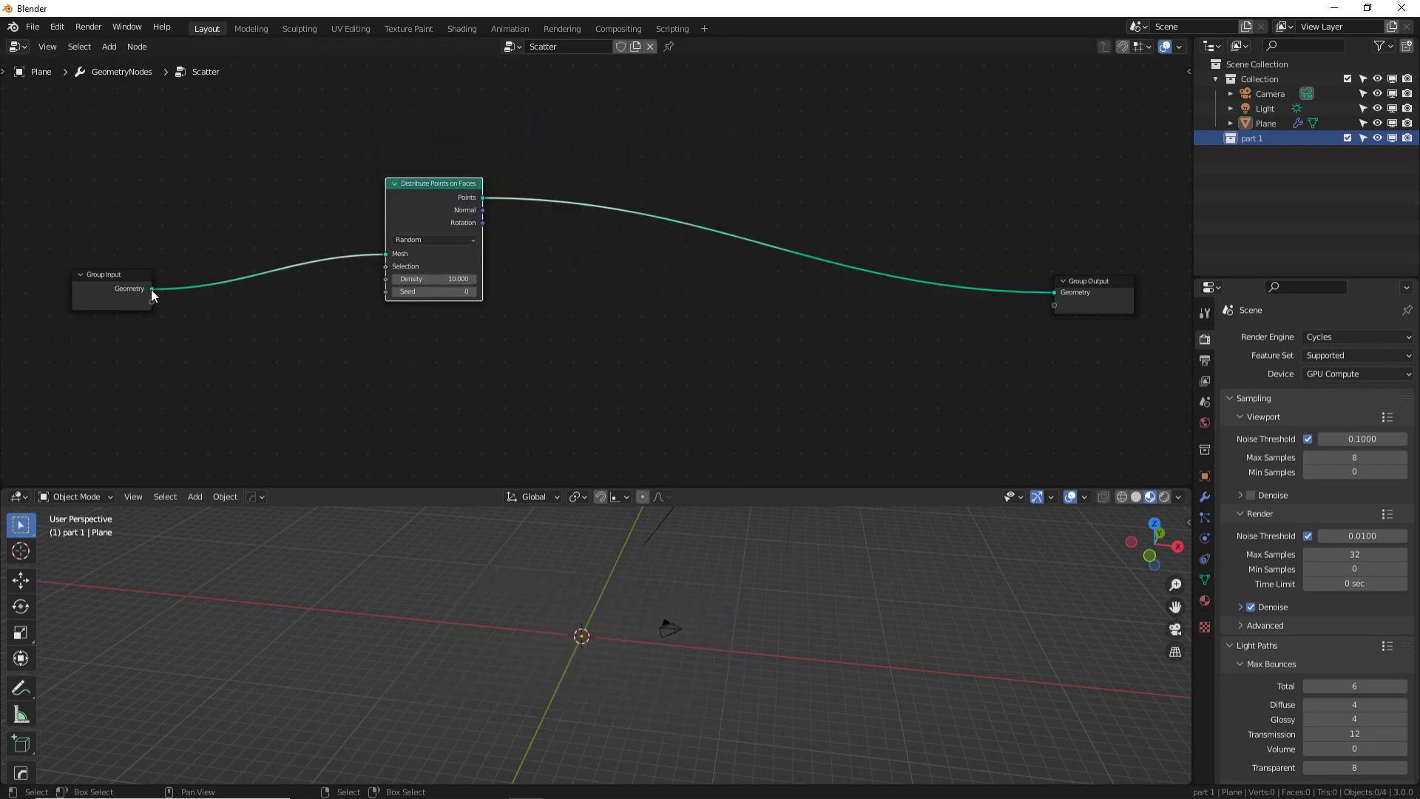
left_click_drag(442, 194, 261, 179)
- Insert an Instance on Points node on the link between Distribute Points on Faces and Group Output
key("shift+a")
type("p")
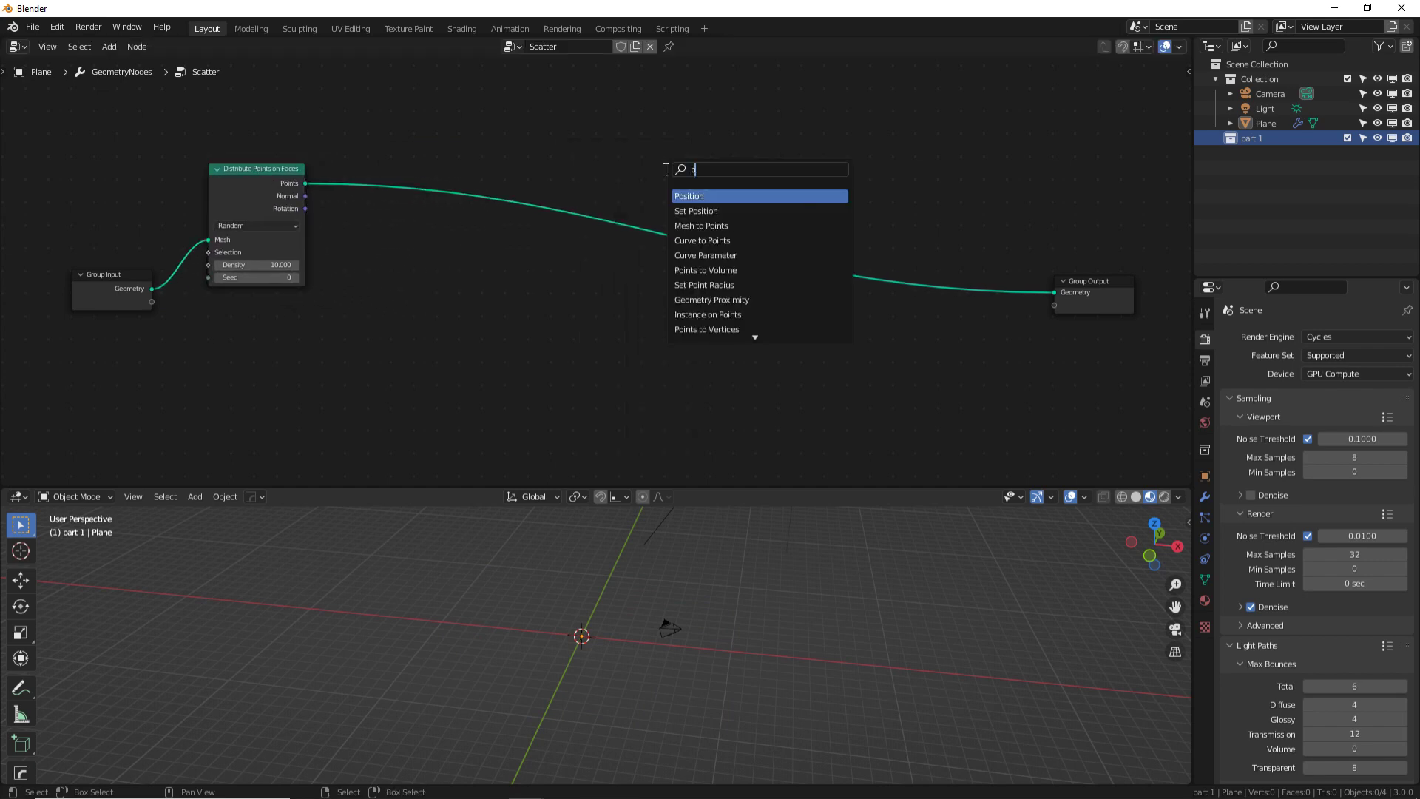
type("oints")
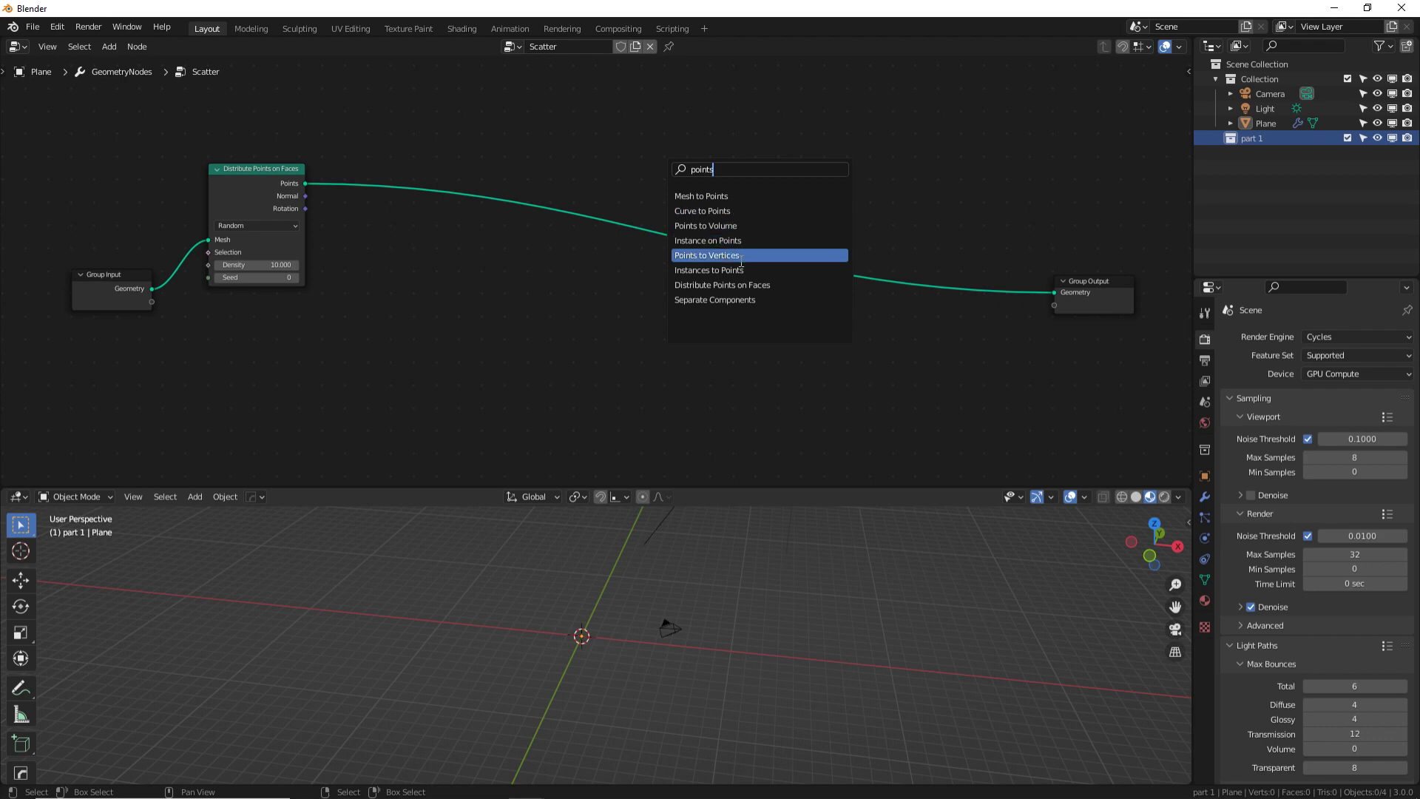
left_click(722, 239)
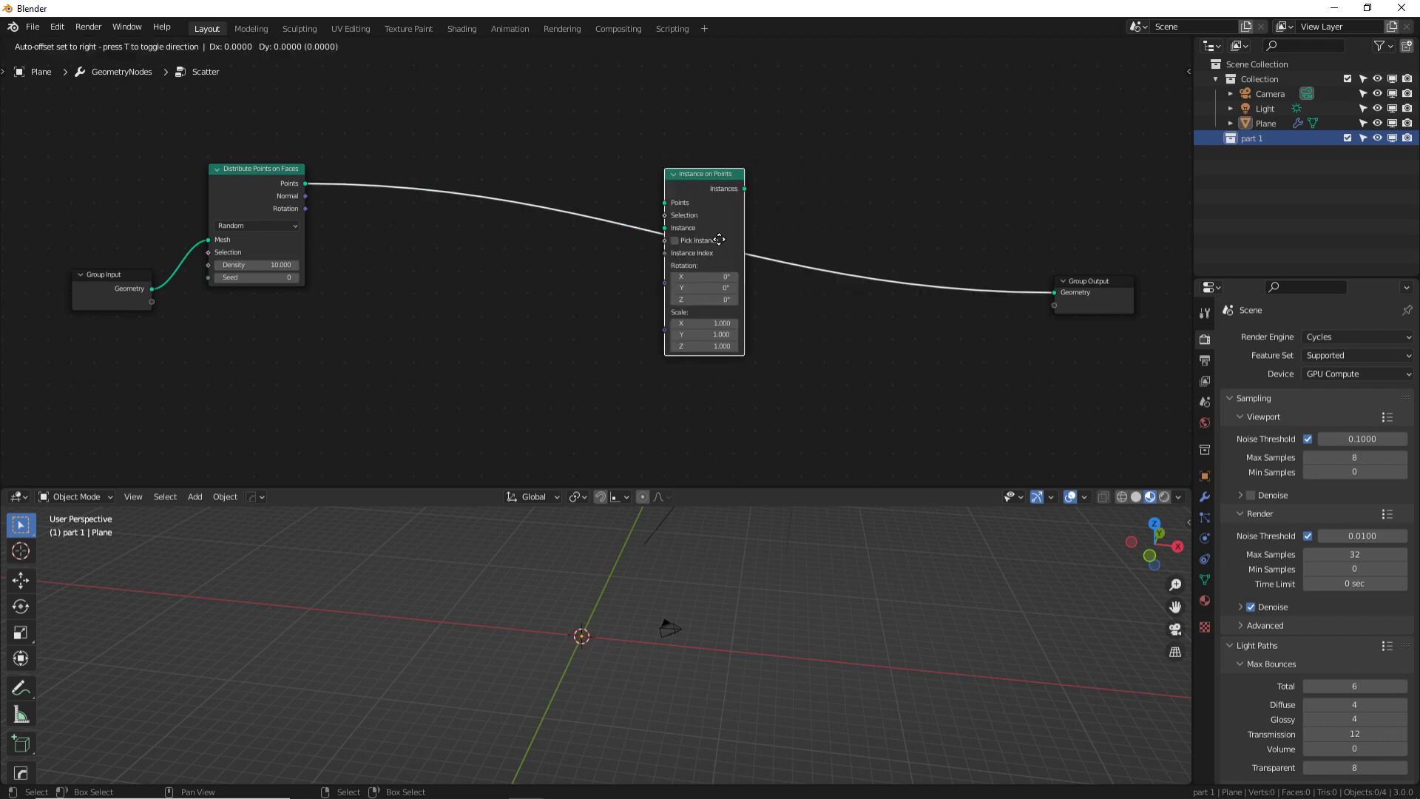
left_click(731, 216)
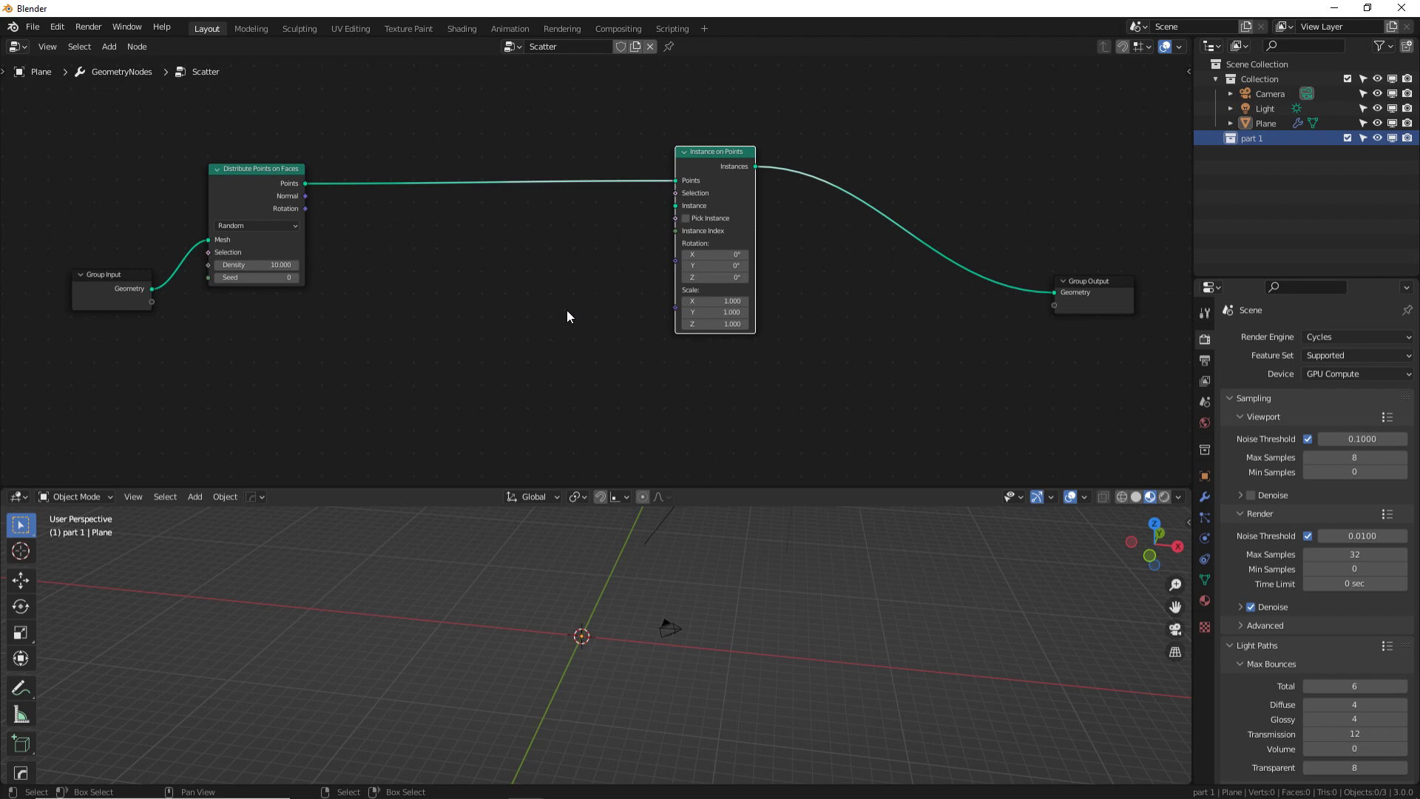
- Add a Collection Info node and place it just below the Distribute Points on Faces node
key("shift+a")
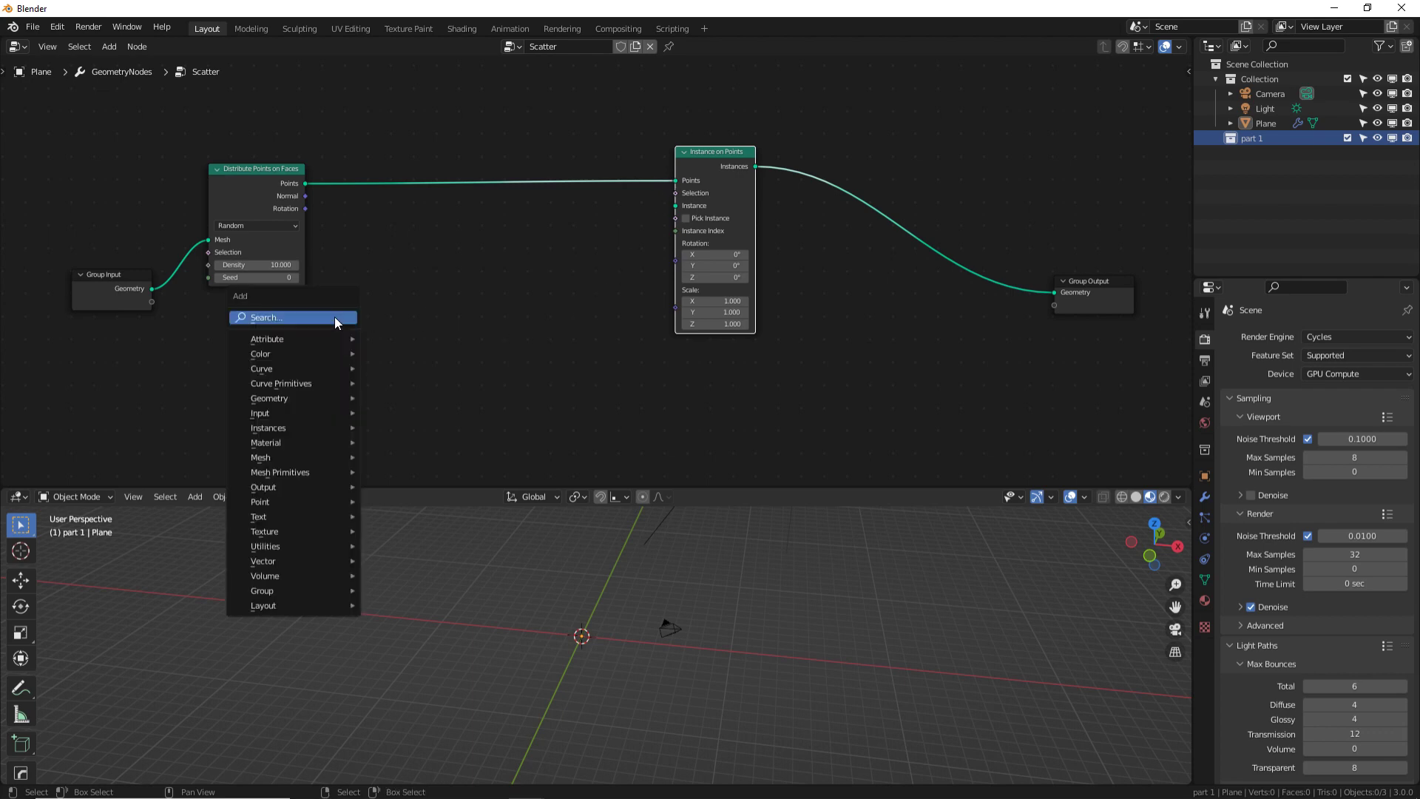
type("coll")
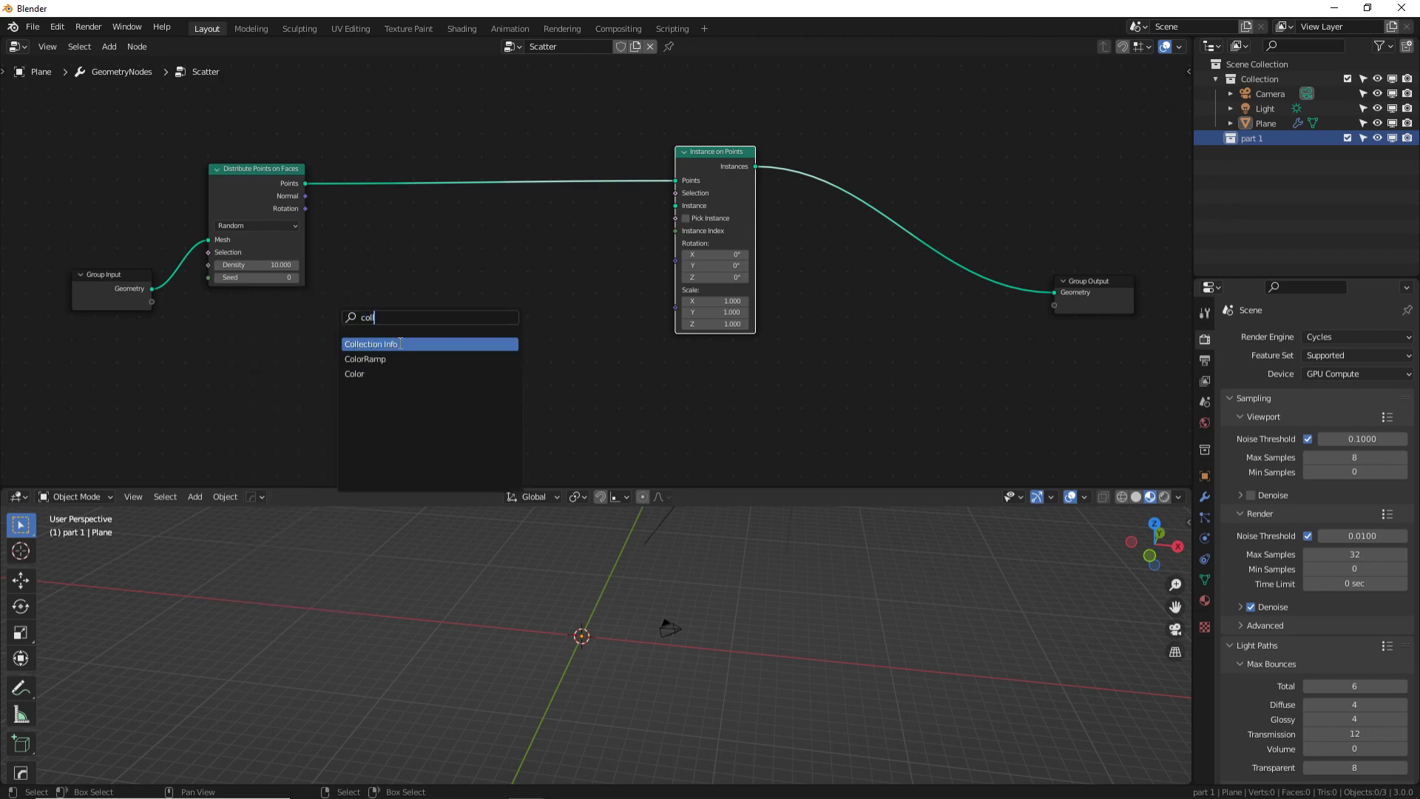
left_click(400, 344)
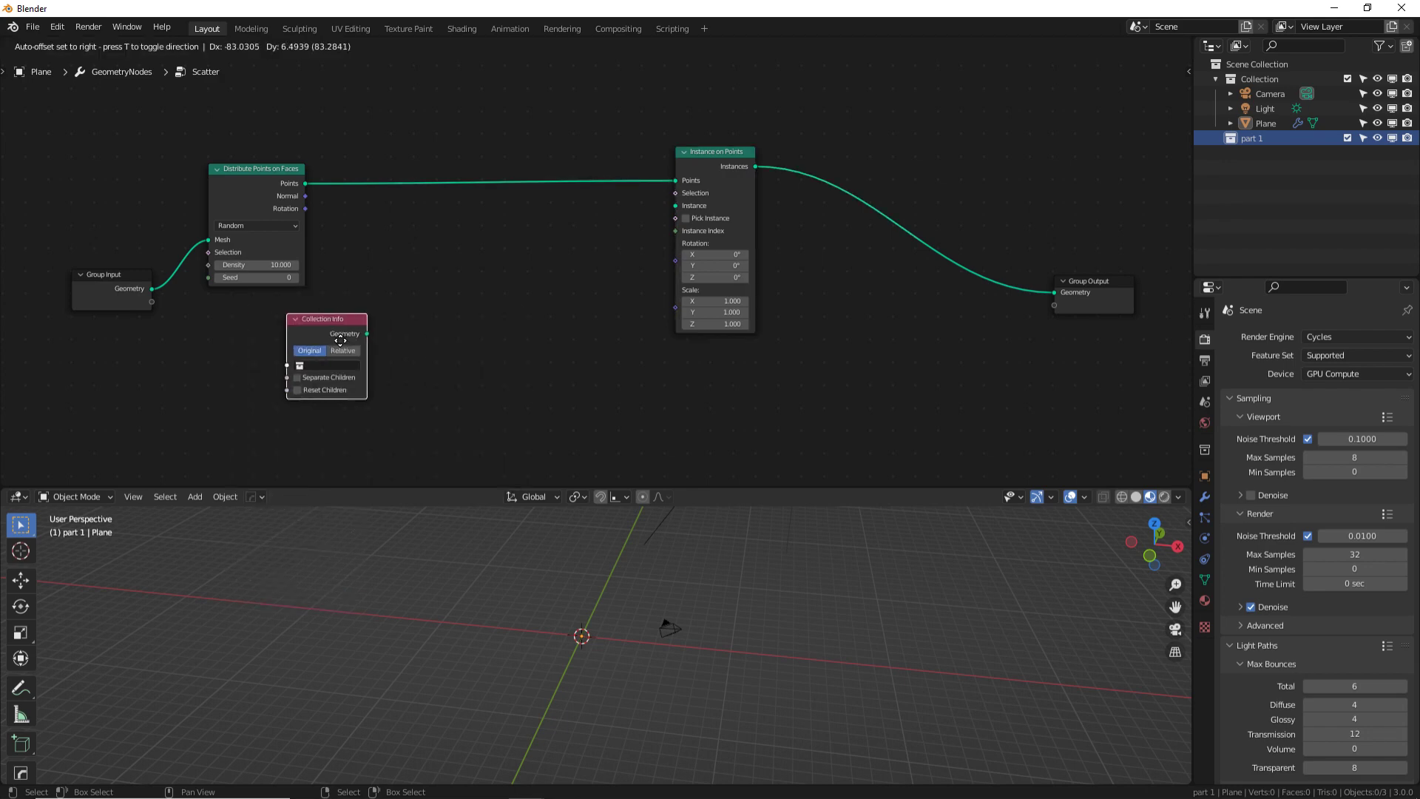
left_click(288, 355)
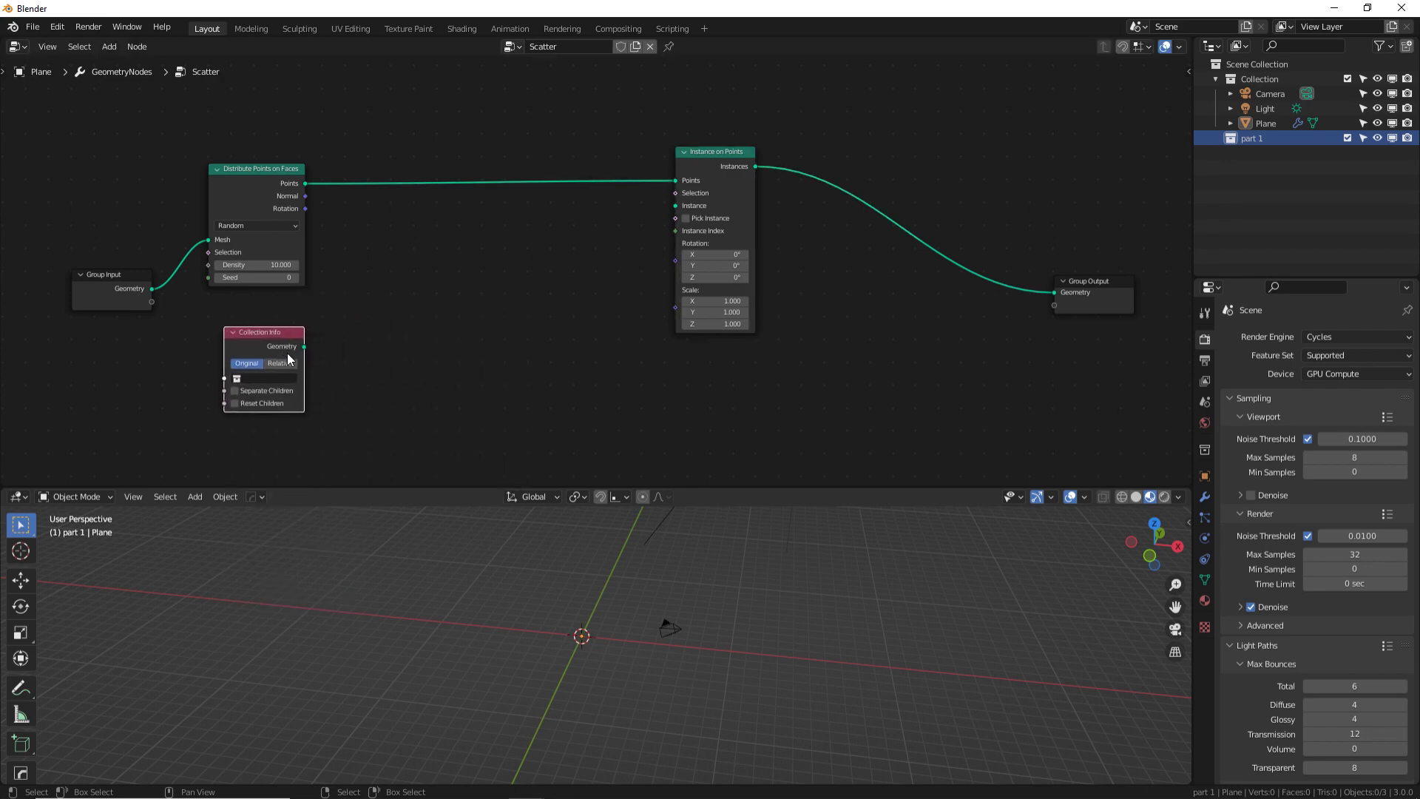
- Set Collection Info to "part 1" with Separate Children and Reset Children enabled, and feed it into Instance on Points' Instance input with Pick Instance enabled
left_click(248, 380)
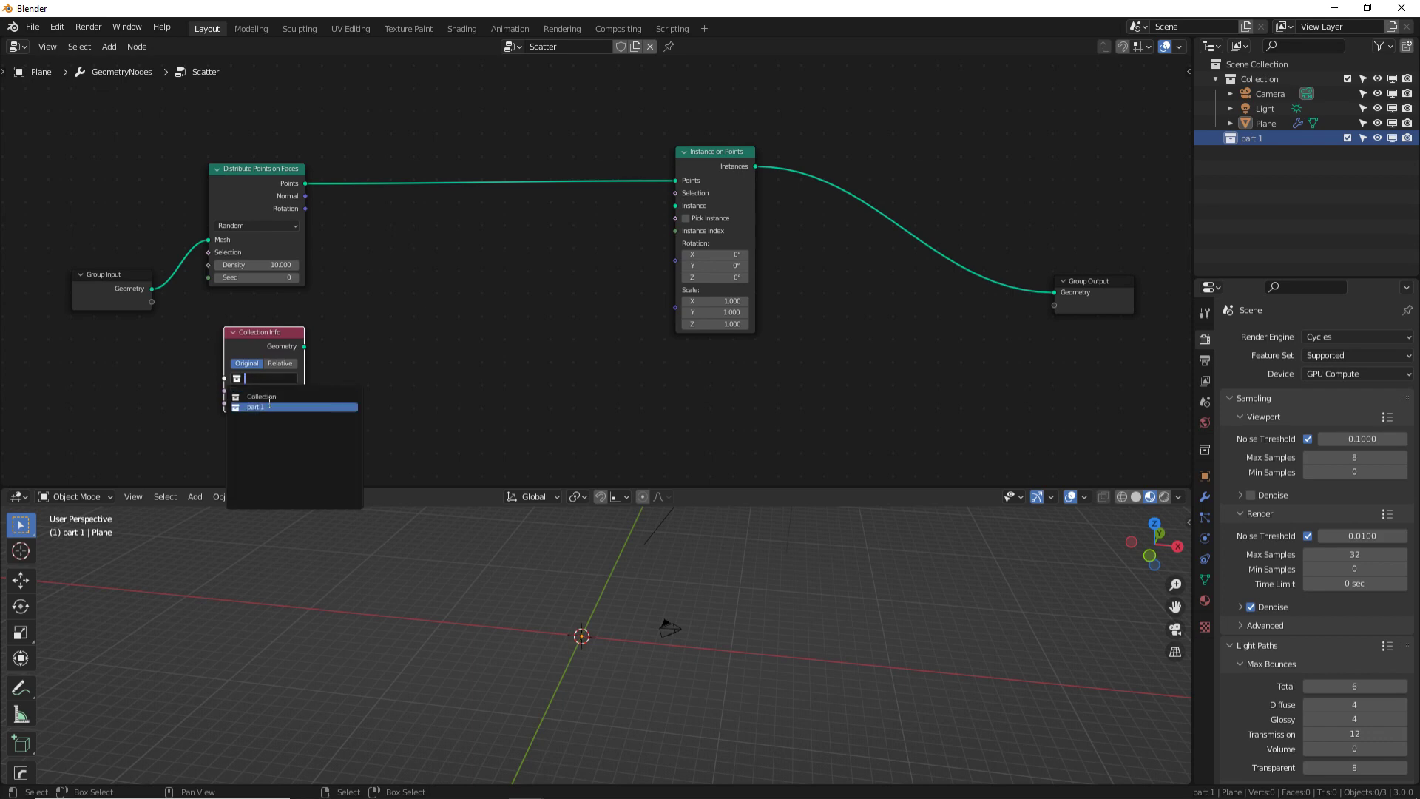
left_click(271, 407)
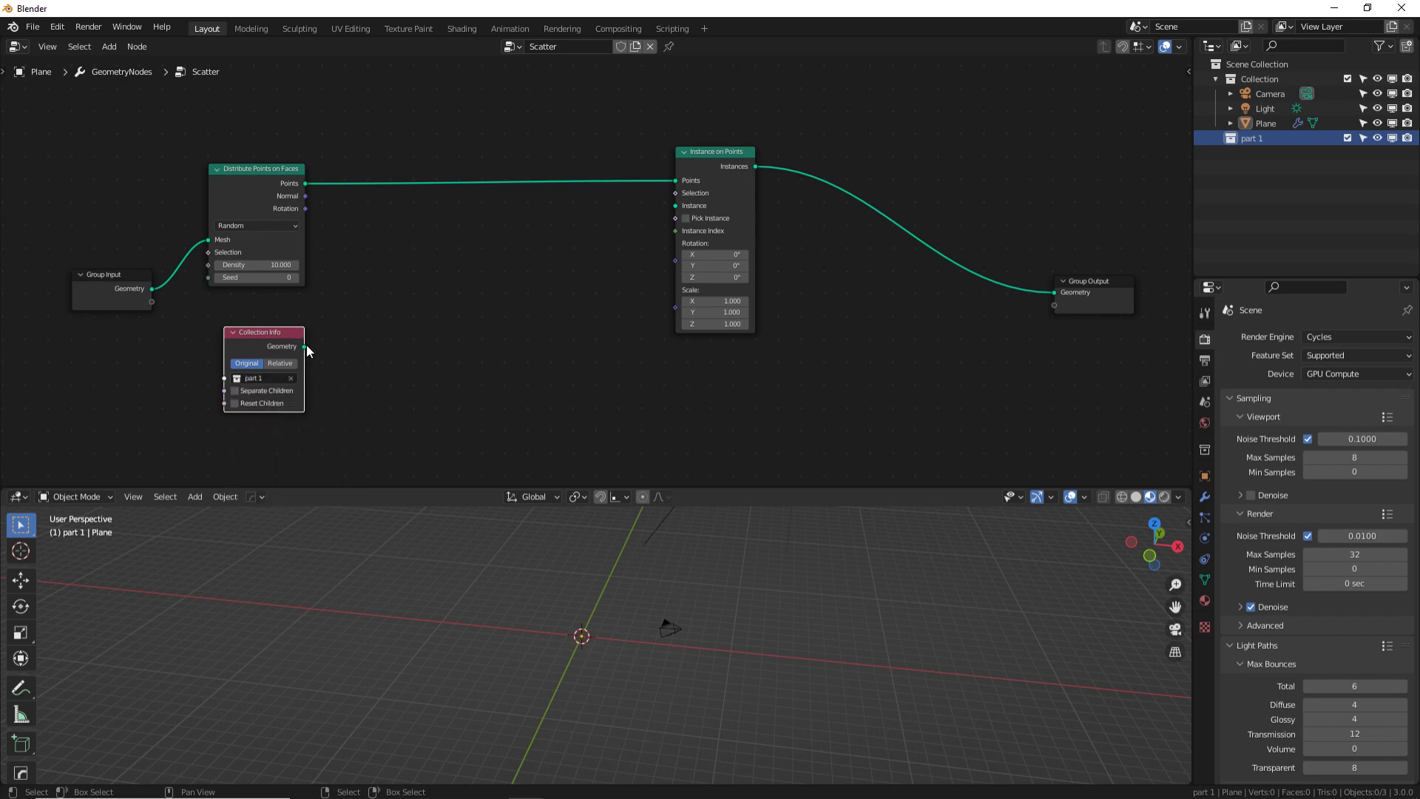
left_click_drag(304, 346, 684, 206)
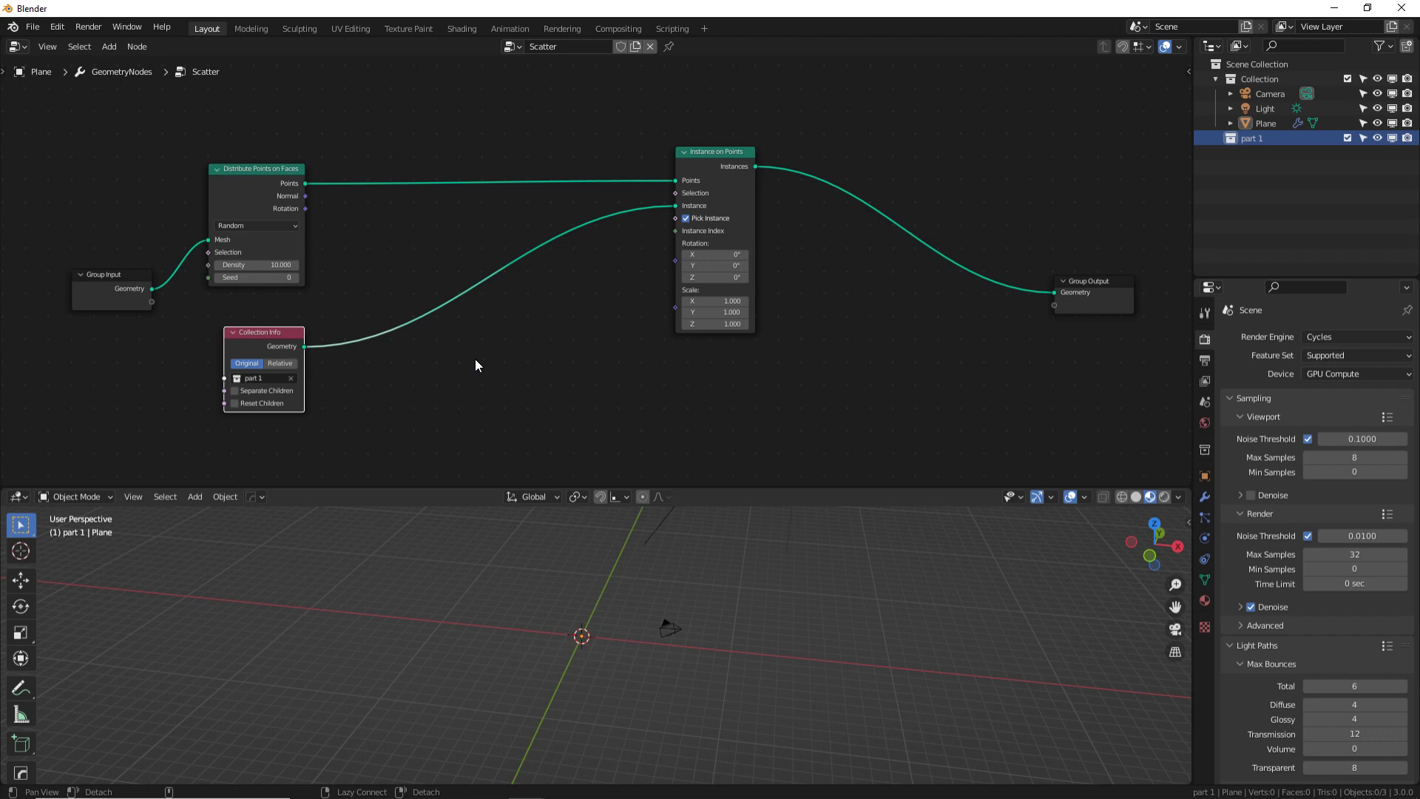
middle_click_drag(475, 363, 502, 344)
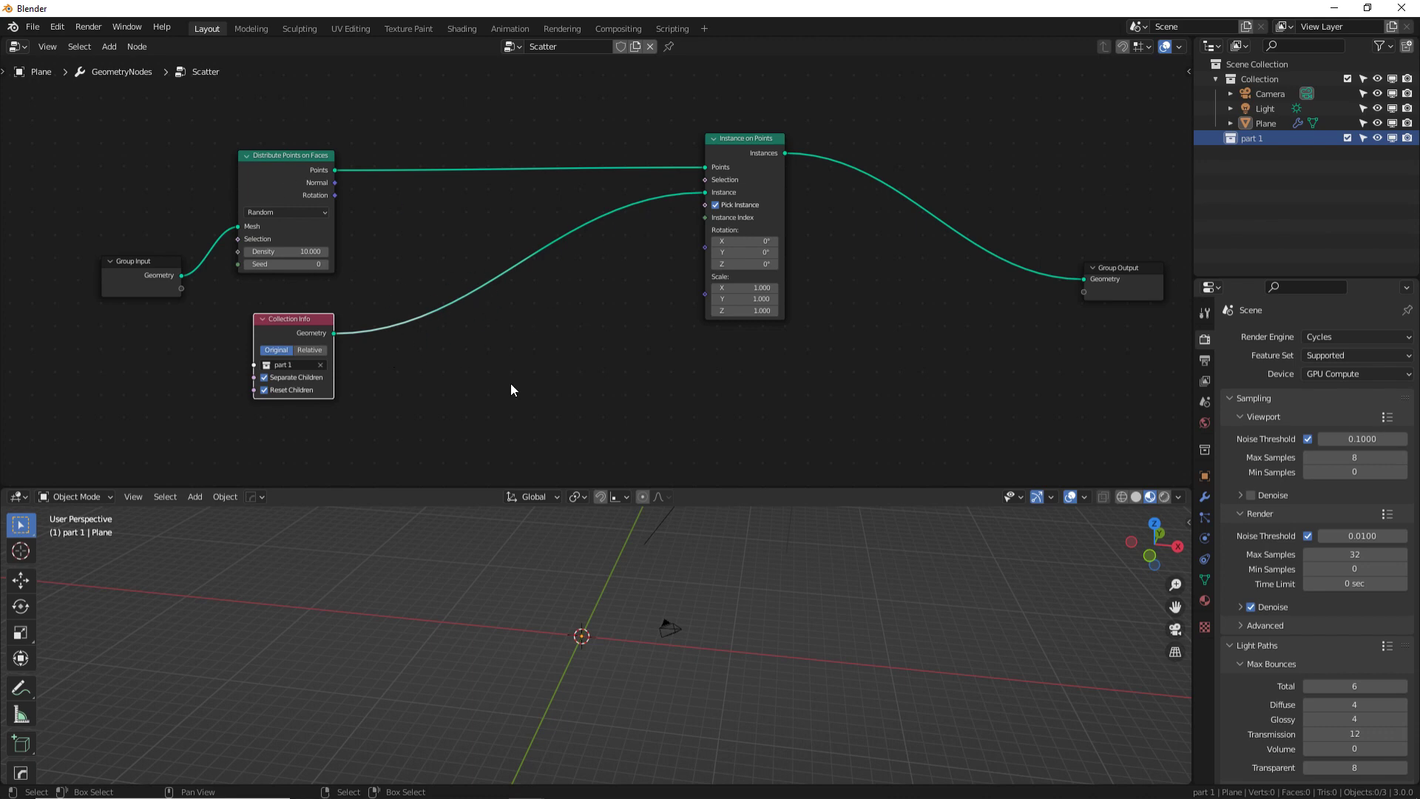
- Replace the Collection Info link into the Instance input with a Cube node, and disable Pick Instance on Instance on Points
key("shift+a")
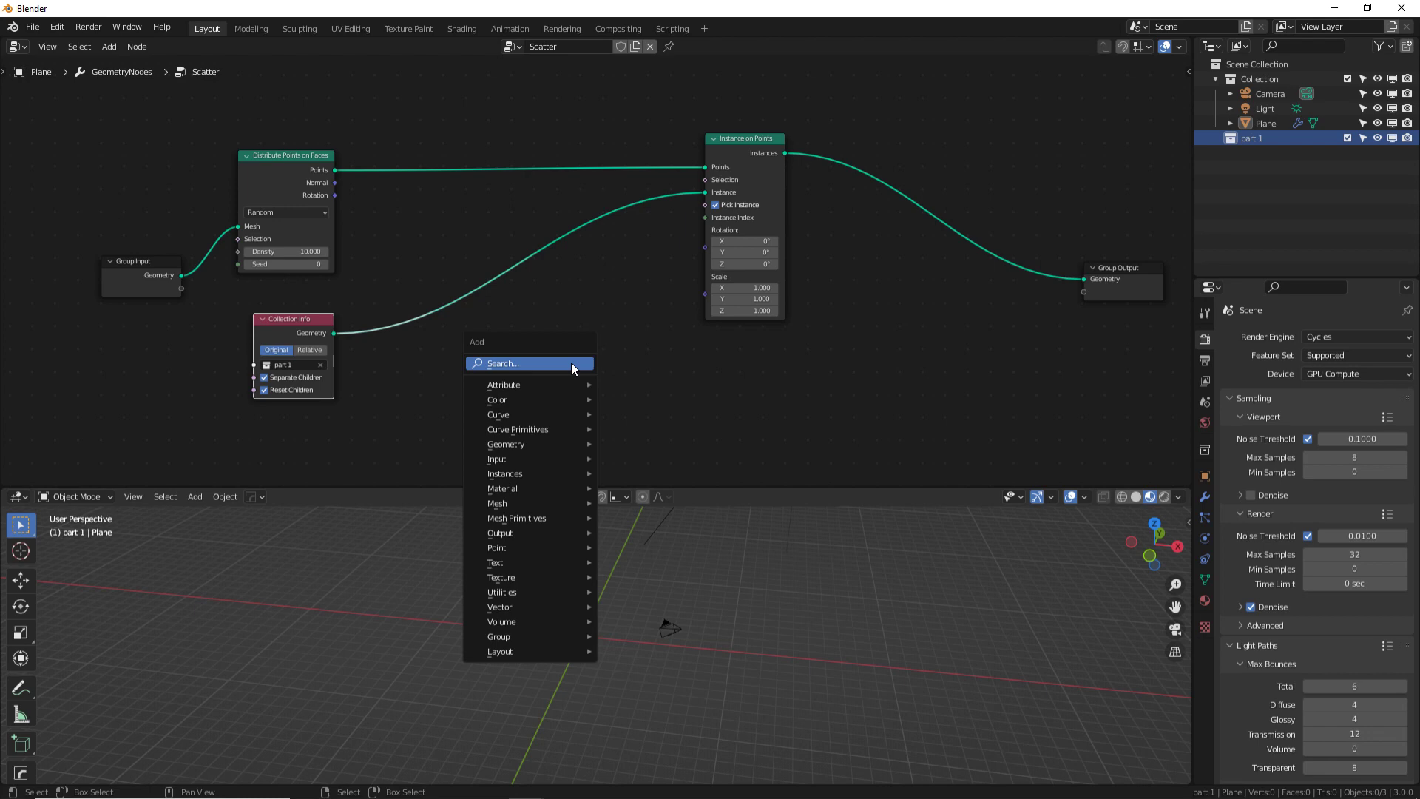
left_click(571, 363)
type("cube")
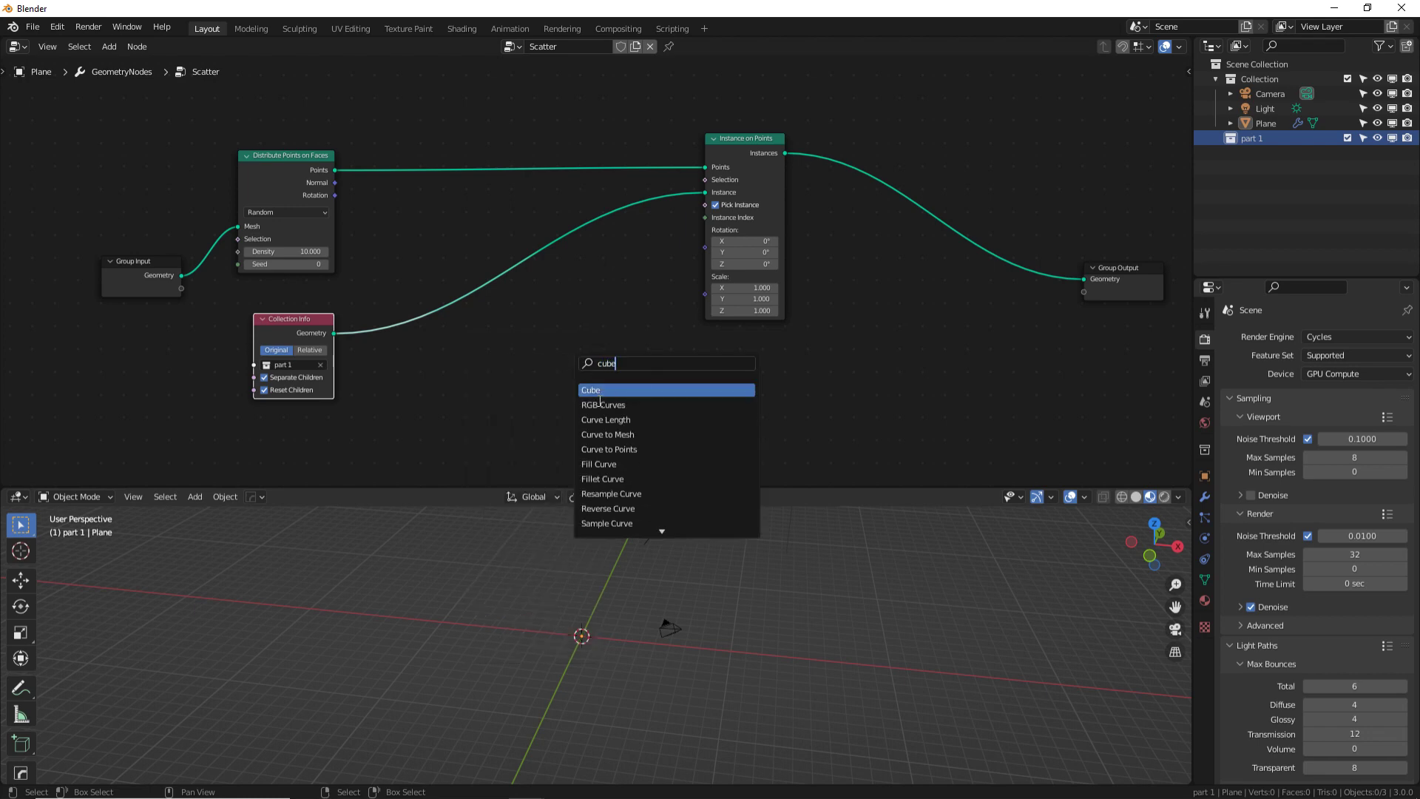
left_click(598, 390)
left_click(488, 280)
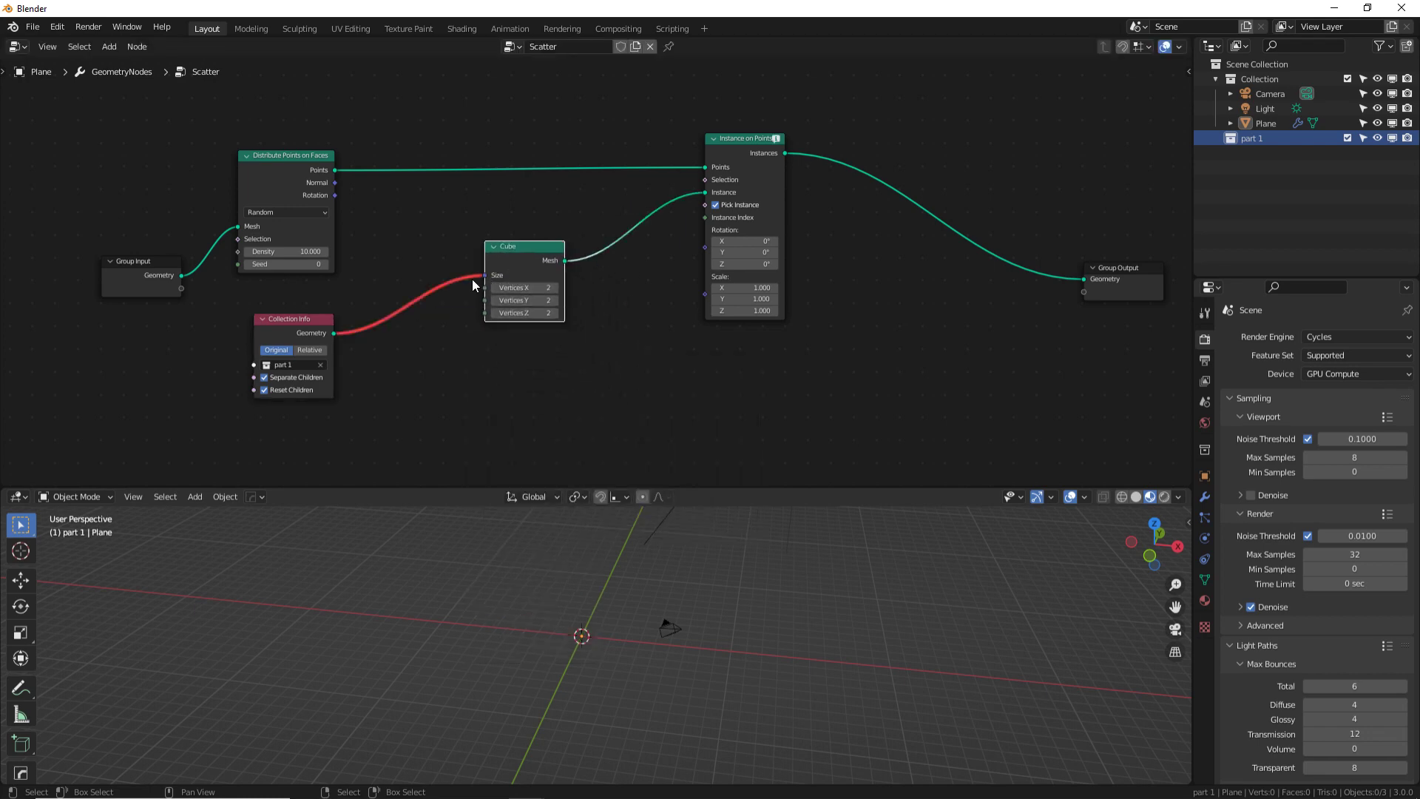
left_click_drag(484, 275, 389, 387)
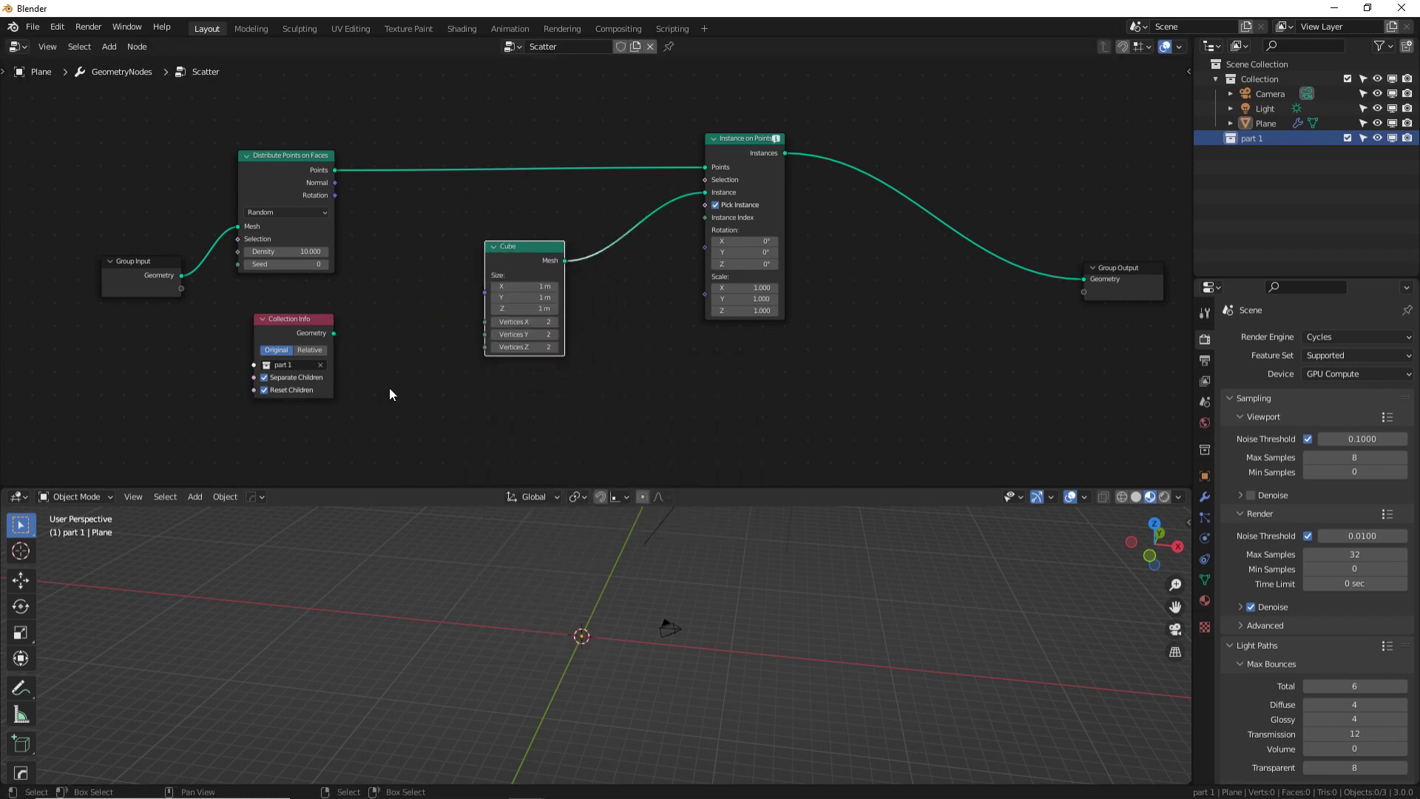
left_click(715, 205)
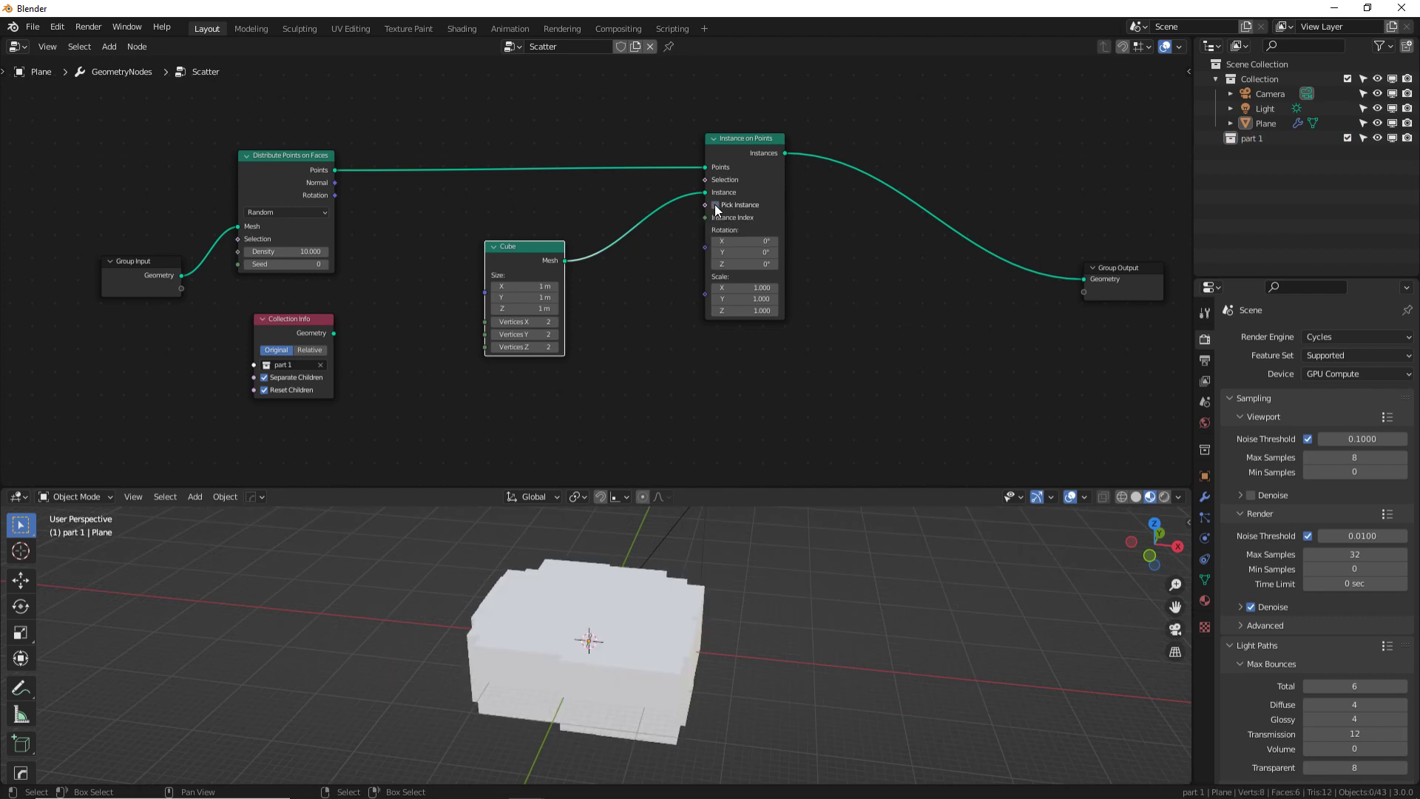
- Set the Cube node's X, Y and Z sizes to 0.2 m
middle_click_drag(548, 623, 584, 635)
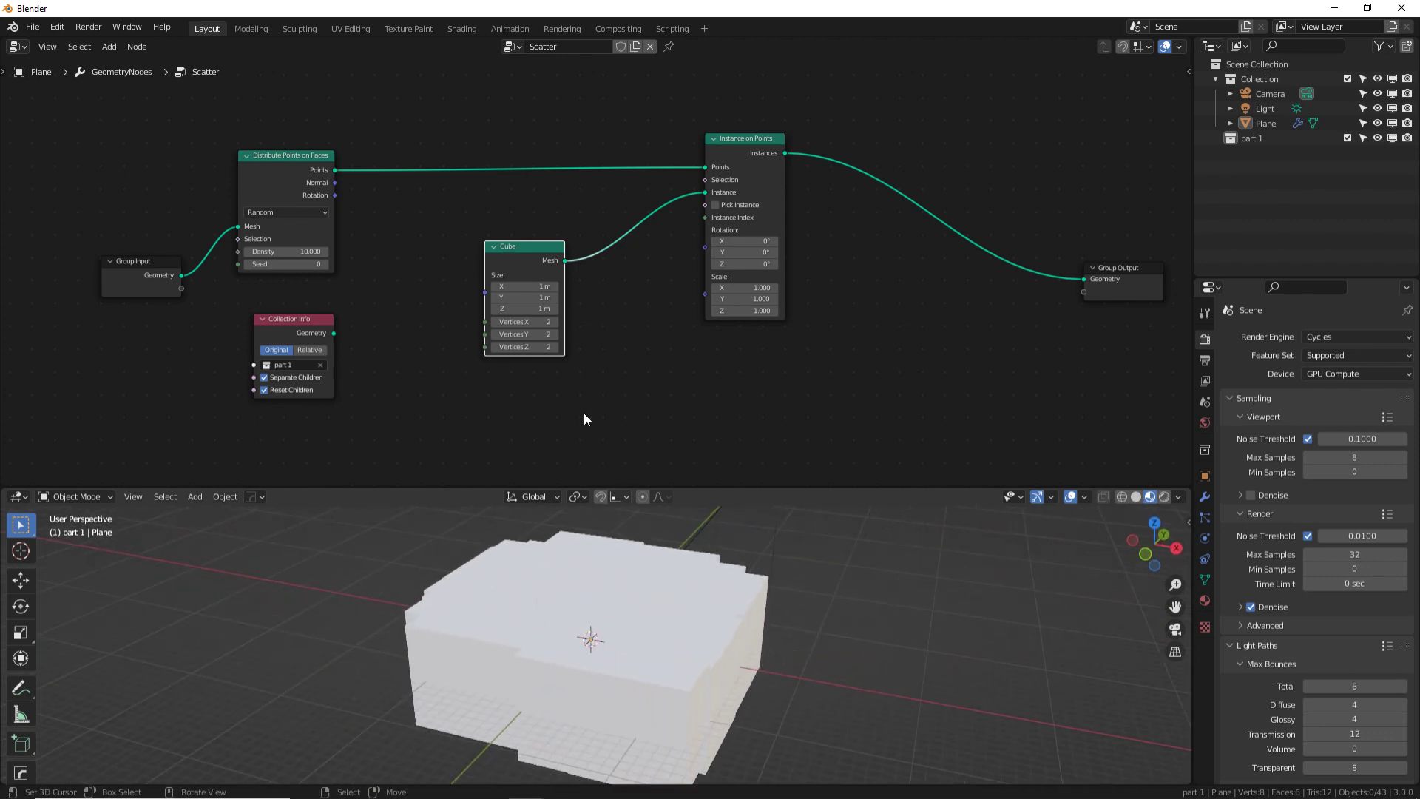
mouse_move(518, 308)
left_mouse_down()
mouse_move(512, 290)
mouse_move(526, 290)
left_mouse_up()
type("0.4")
key("Return")
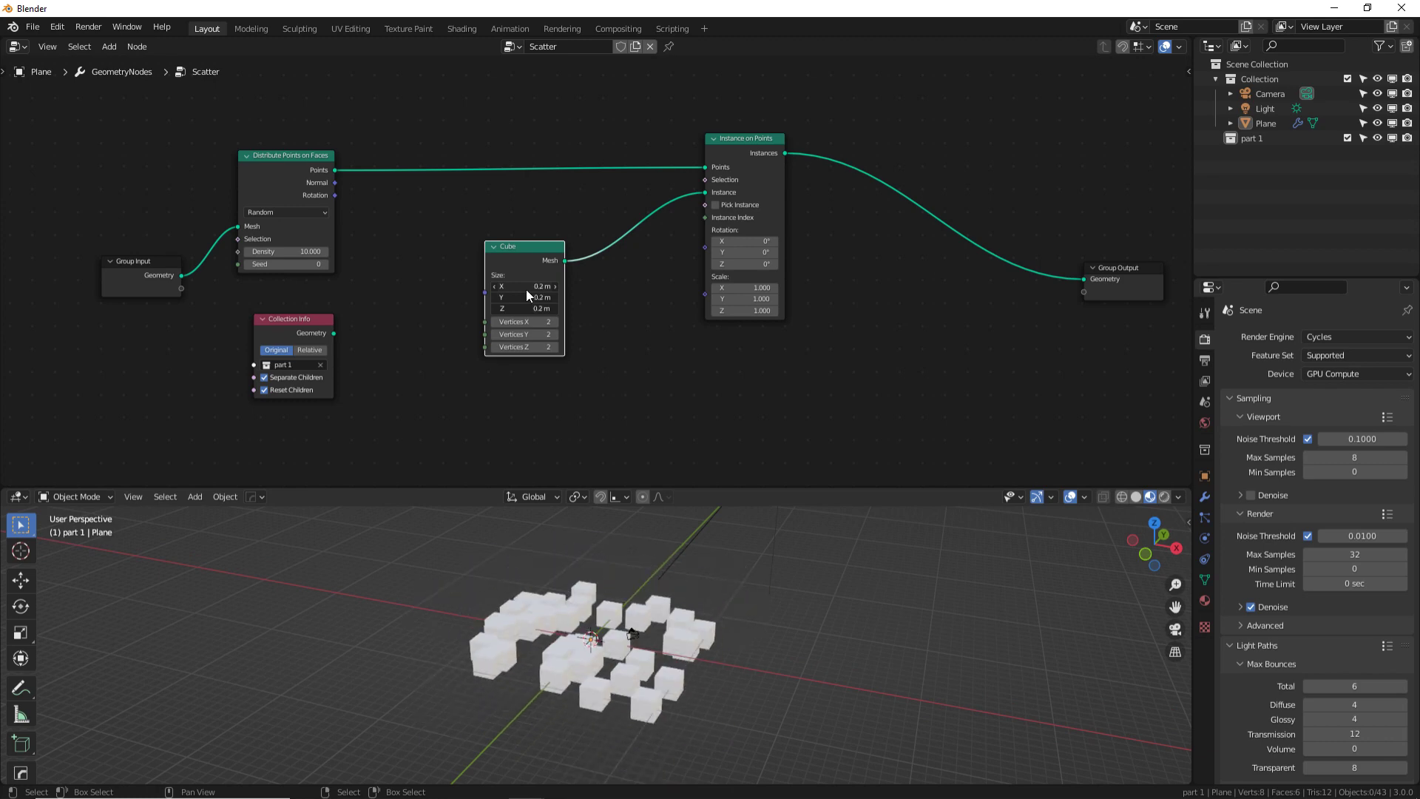
middle_click_drag(556, 597, 607, 634)
- Set the Distribute Points on Faces density to 10.8 and its seed to 65
left_click(309, 175)
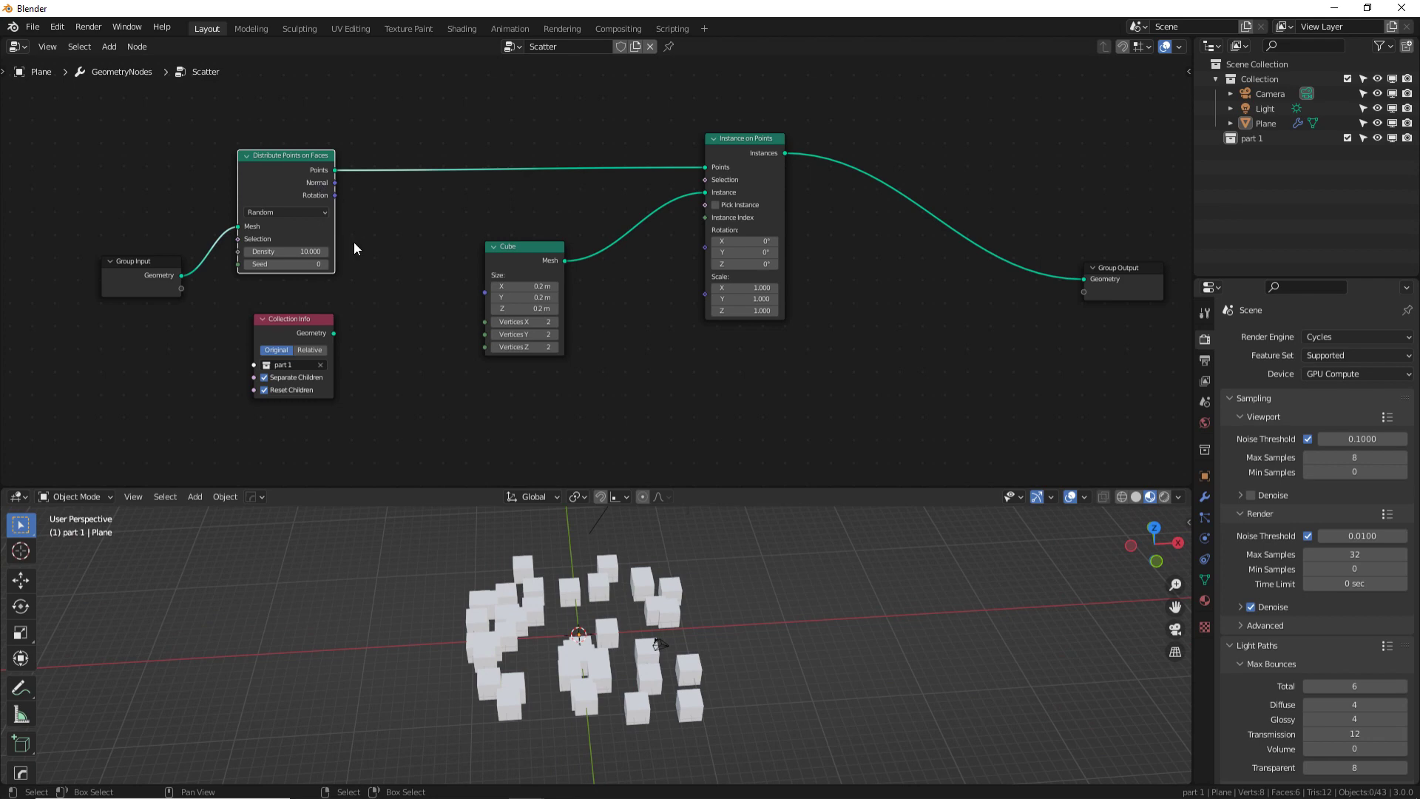
scroll(342, 245, "up", 2)
left_click_drag(379, 256, 390, 249, "alt")
left_click_drag(231, 243, 282, 261)
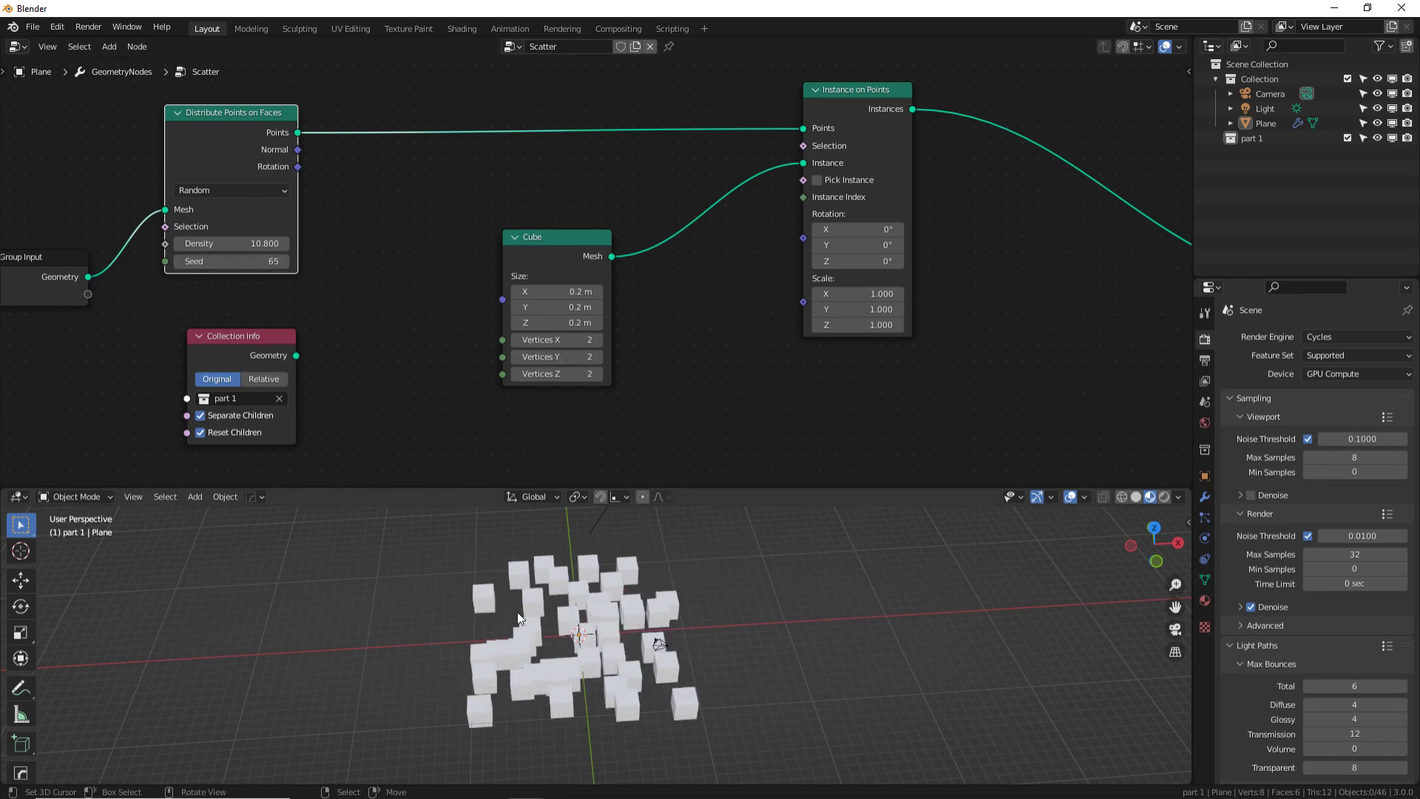
middle_click_drag(623, 592, 552, 573)
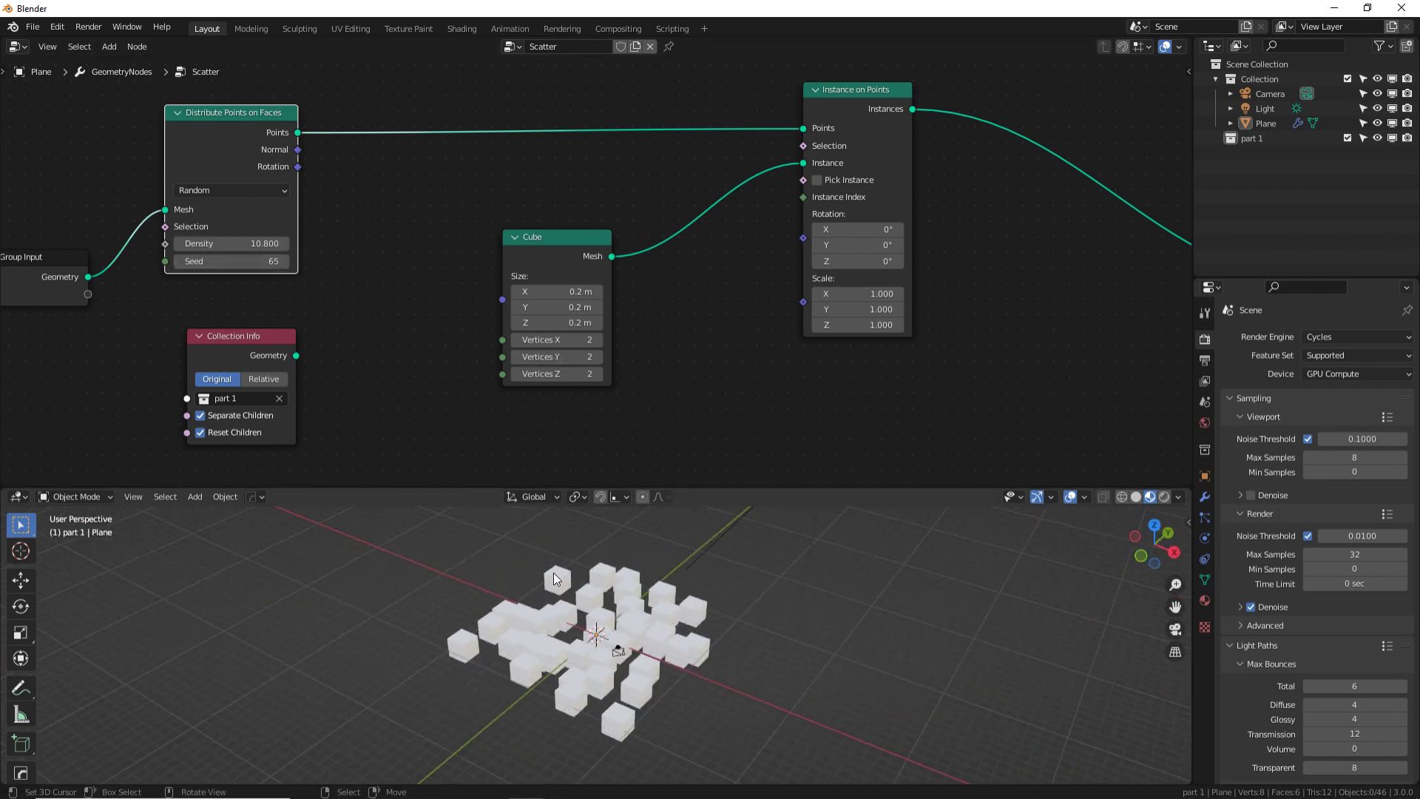
- Delete the Cube node from the node tree
middle_click_drag(624, 456, 630, 444)
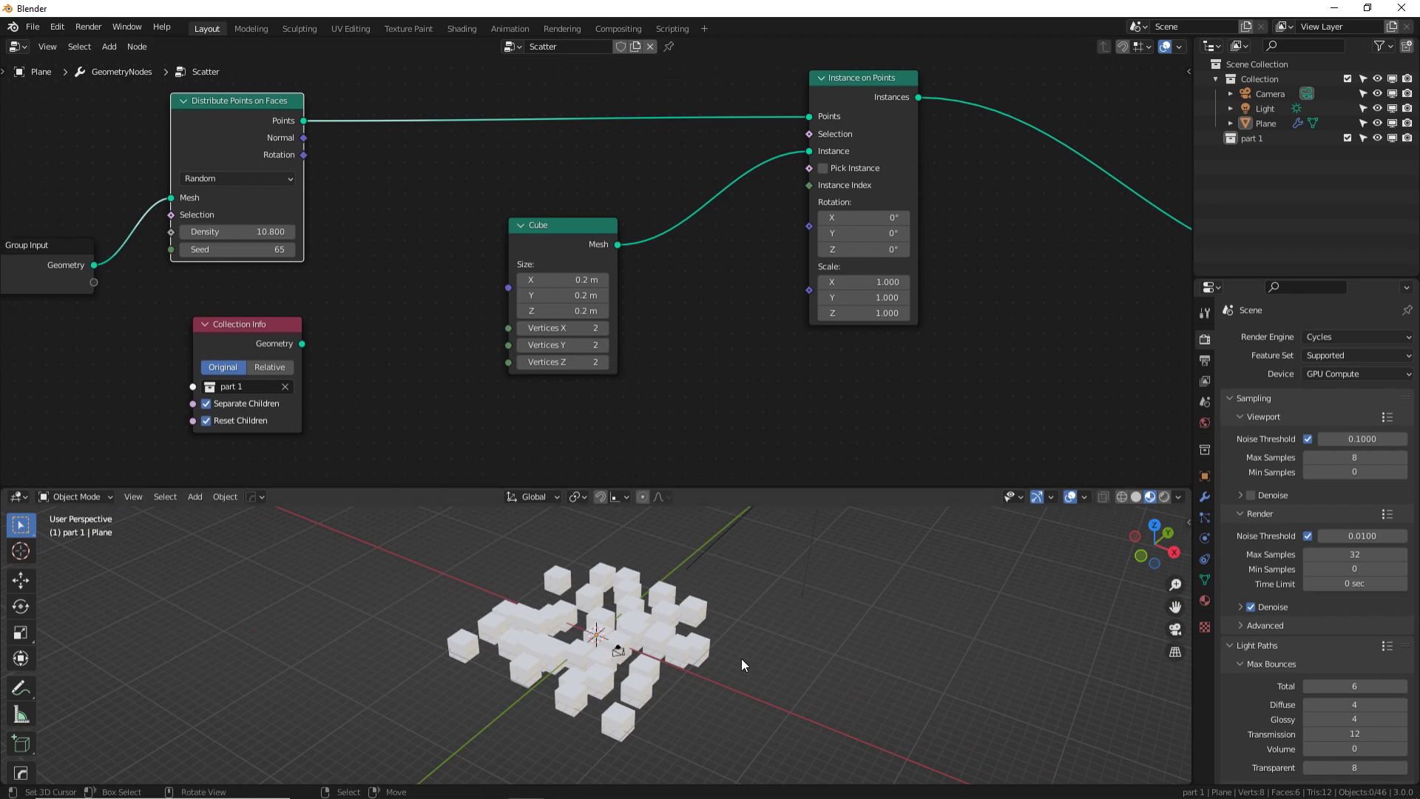
left_click(589, 258)
key("x")
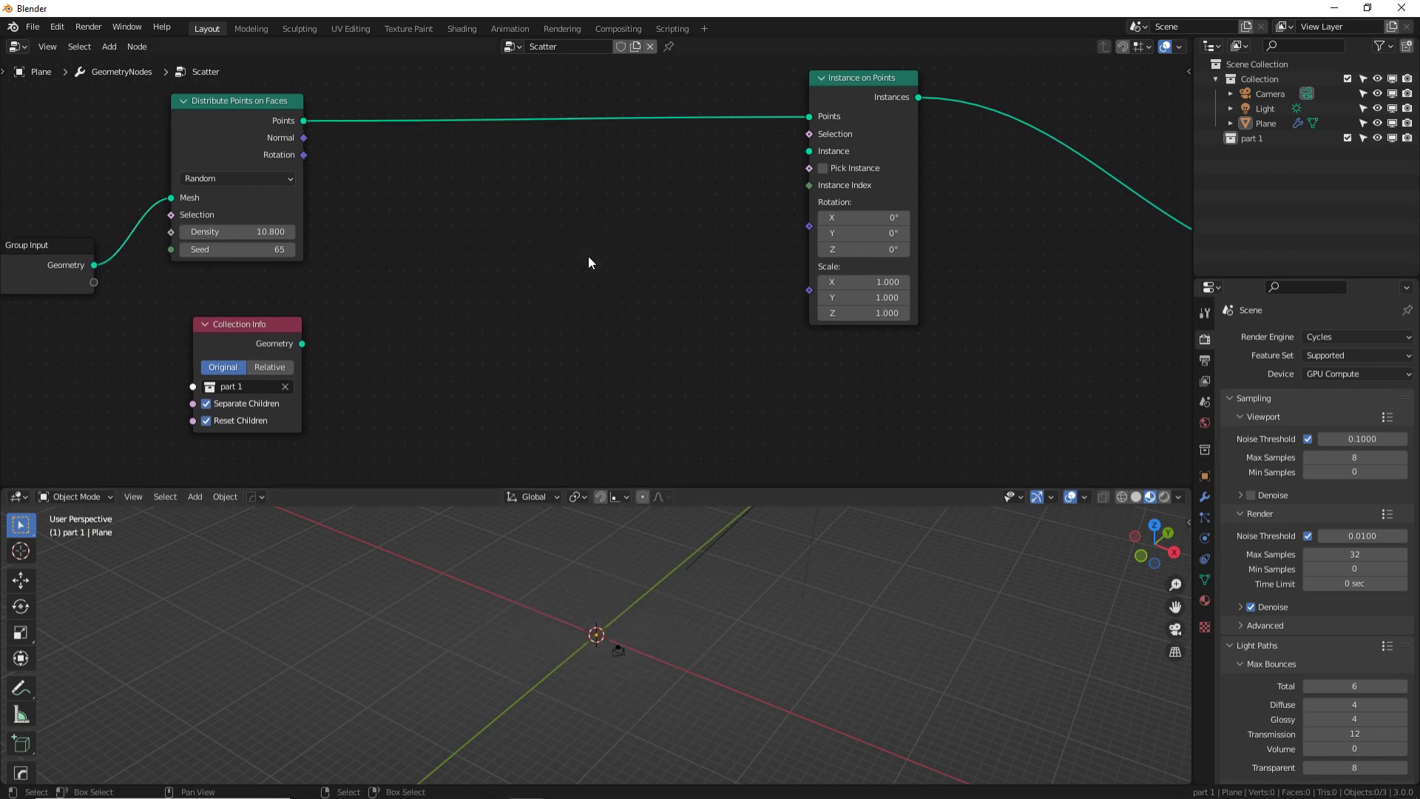
- Add a Random Value node between the Collection Info and Instance on Points nodes
key("shift+a")
left_click(540, 253)
type("rand")
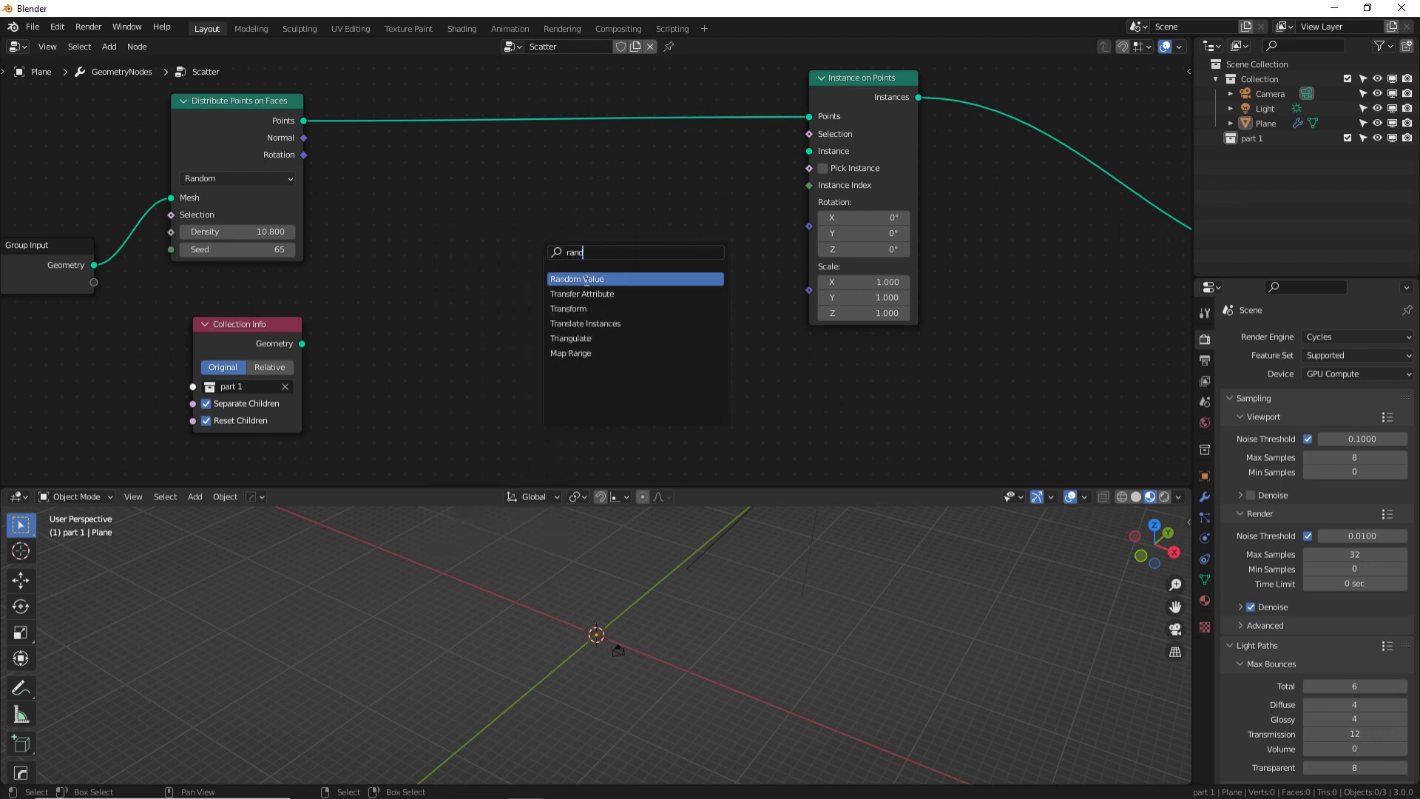
left_click(585, 280)
left_click(586, 280)
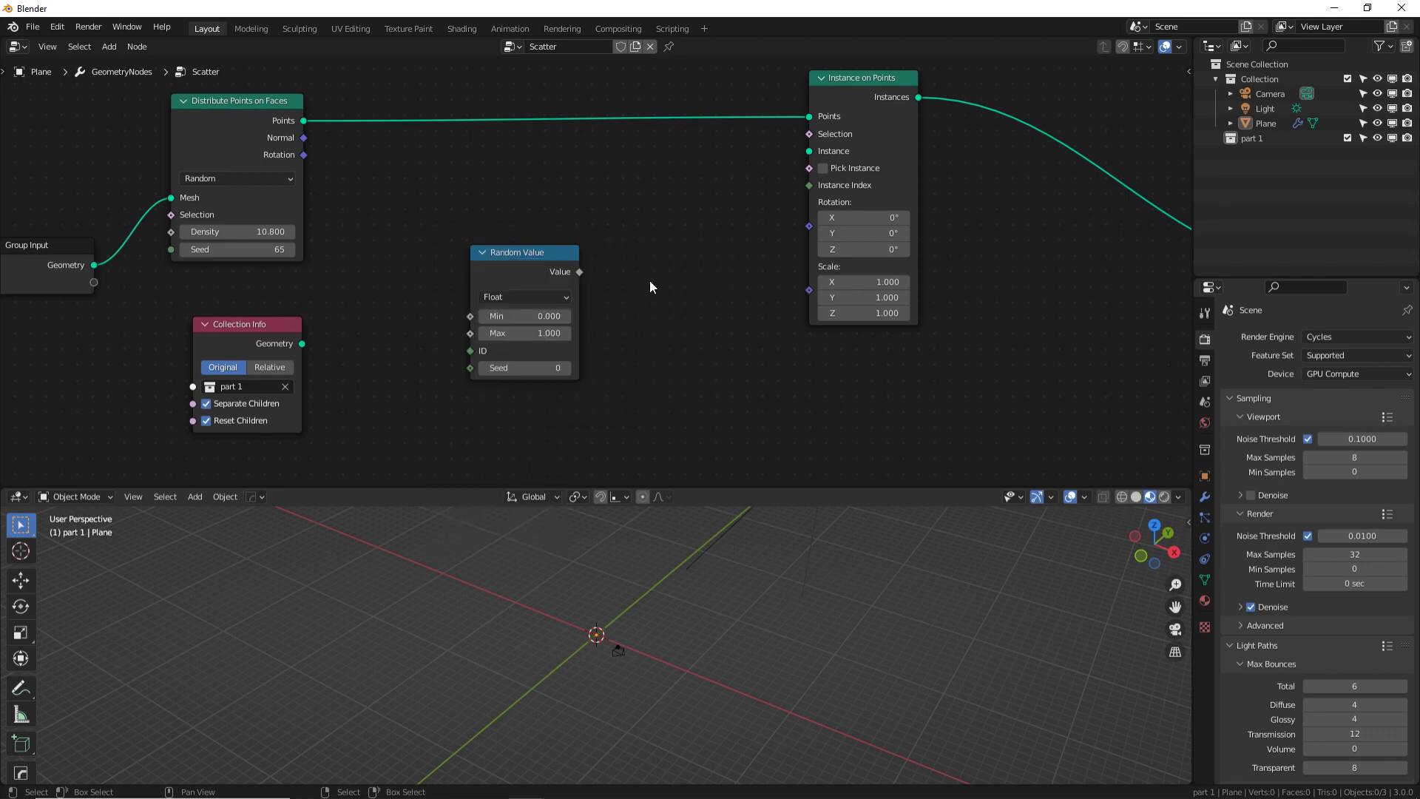
- Add a Combine XYZ node, link the random value to its X, Y and Z, and connect its vector to Instance on Points' Scale
key("shift+a")
left_click(659, 277)
type("xyz")
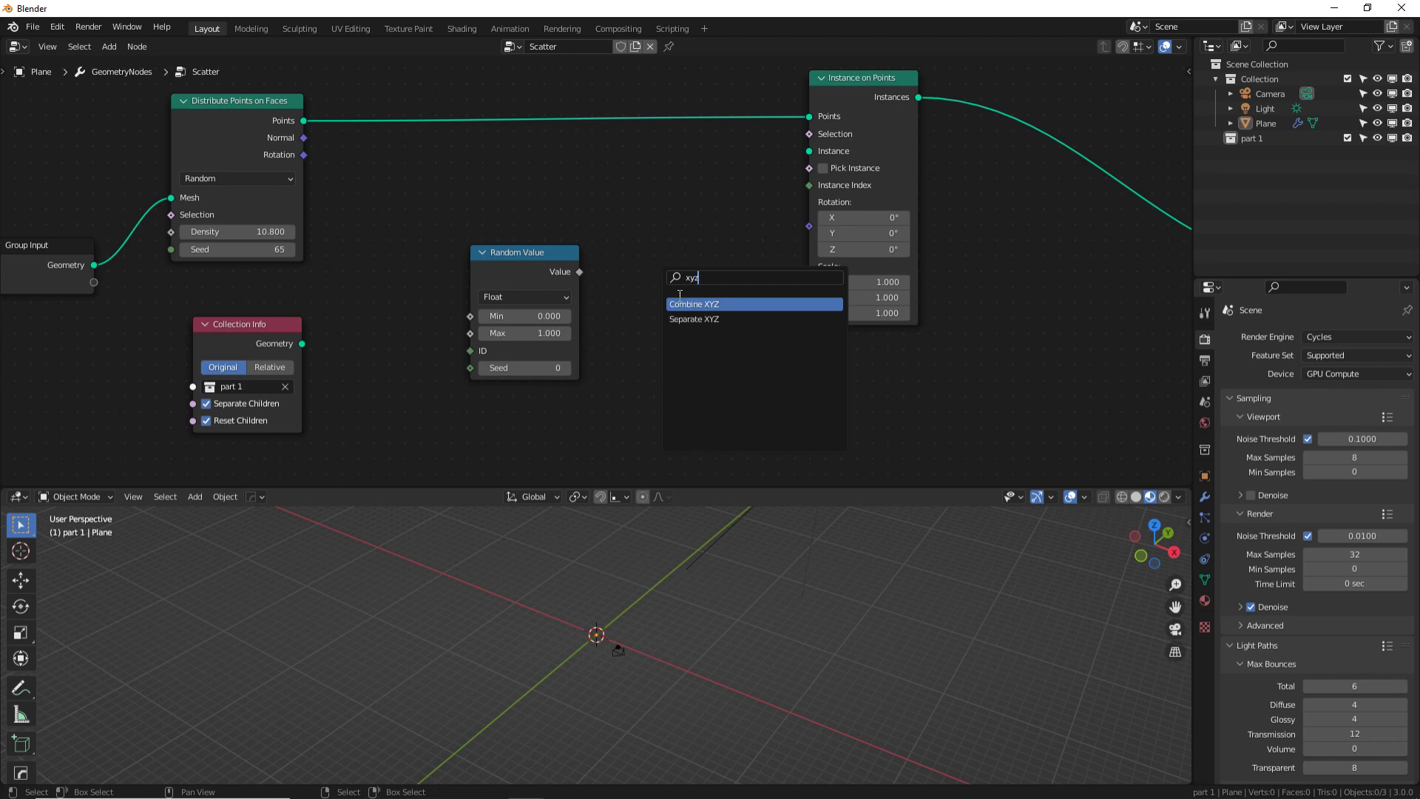
key("Return")
left_click(651, 282)
left_click_drag(580, 272, 609, 329)
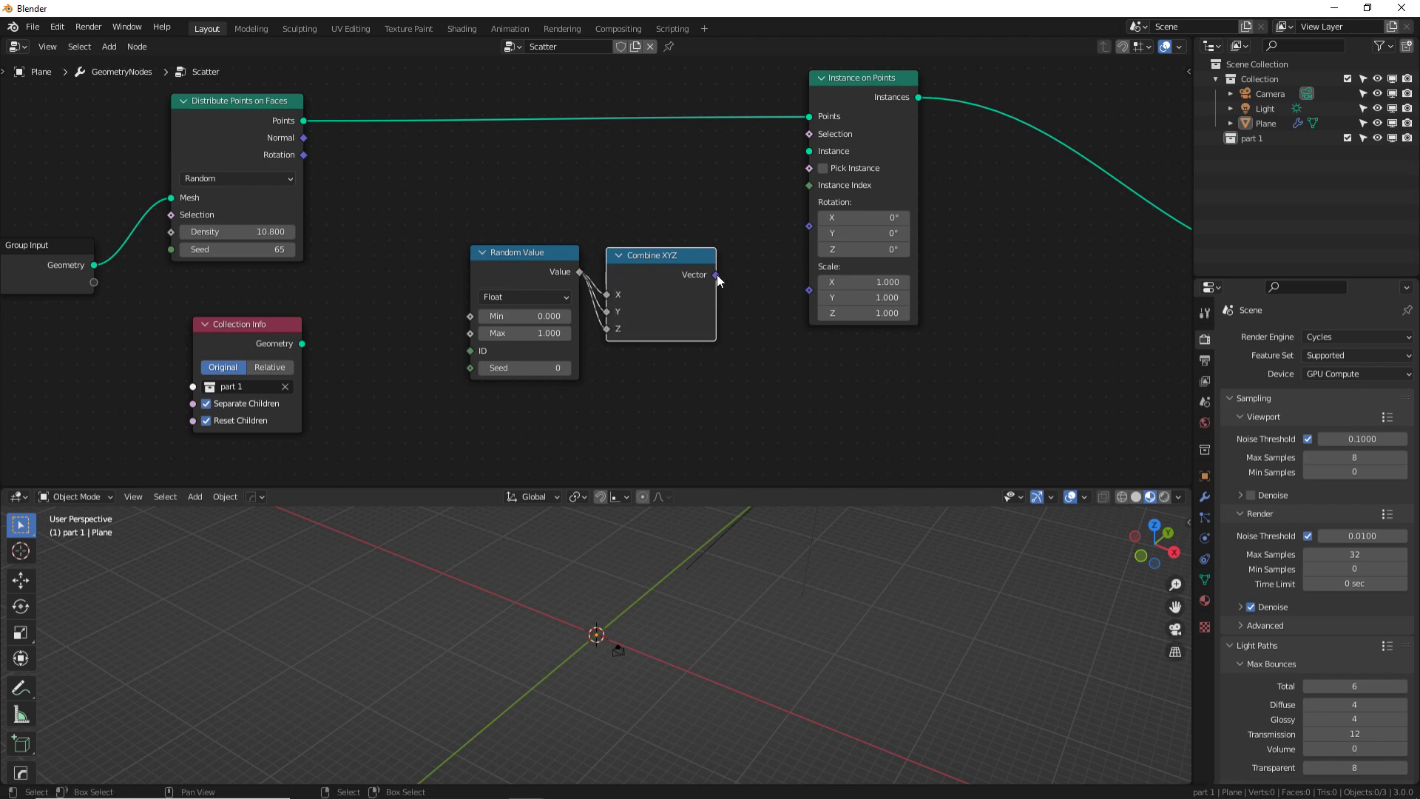
left_click_drag(716, 275, 807, 295)
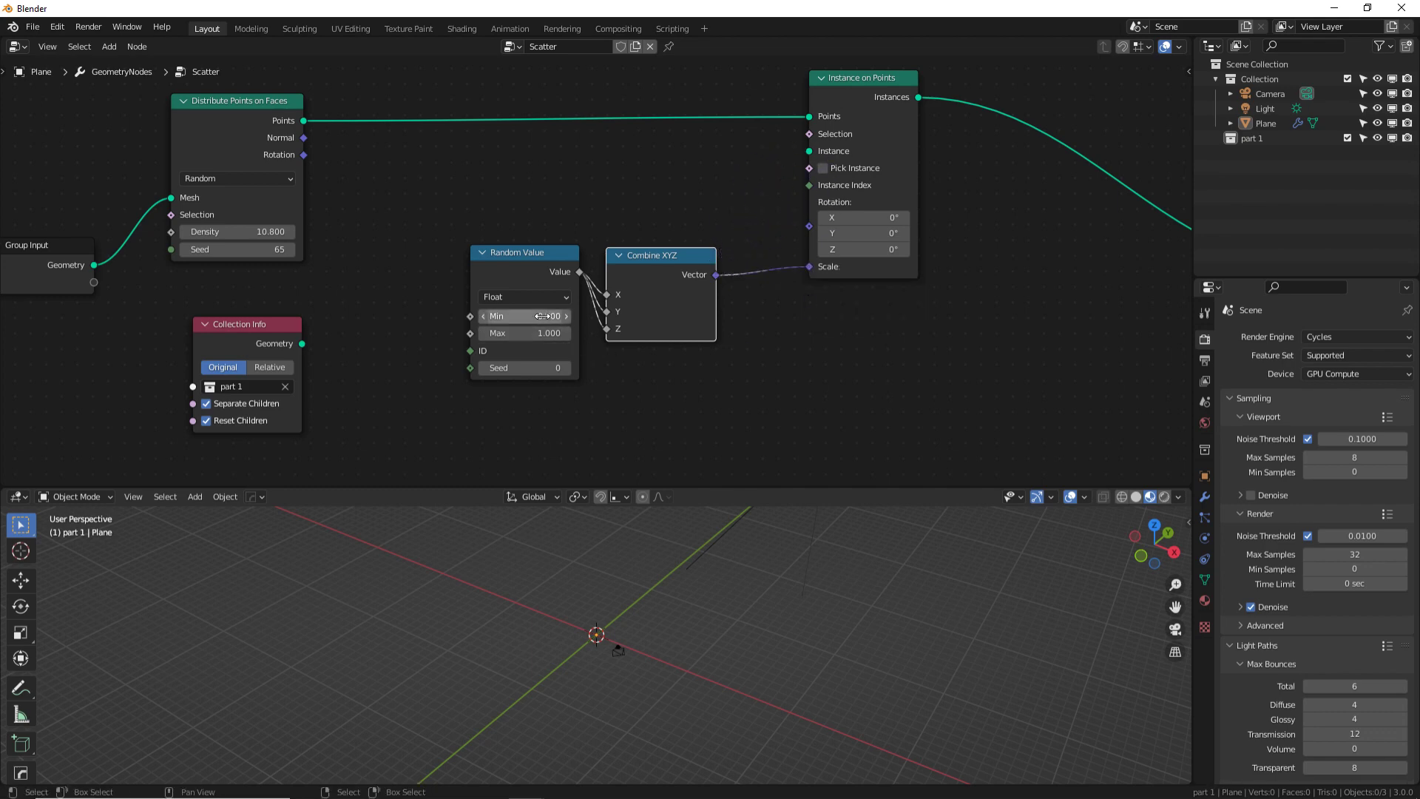
- Set the Random Value minimum to 0.2 and link the Distribute Points on Faces rotation to Instance on Points' Rotation
left_click_drag(532, 316, 548, 316)
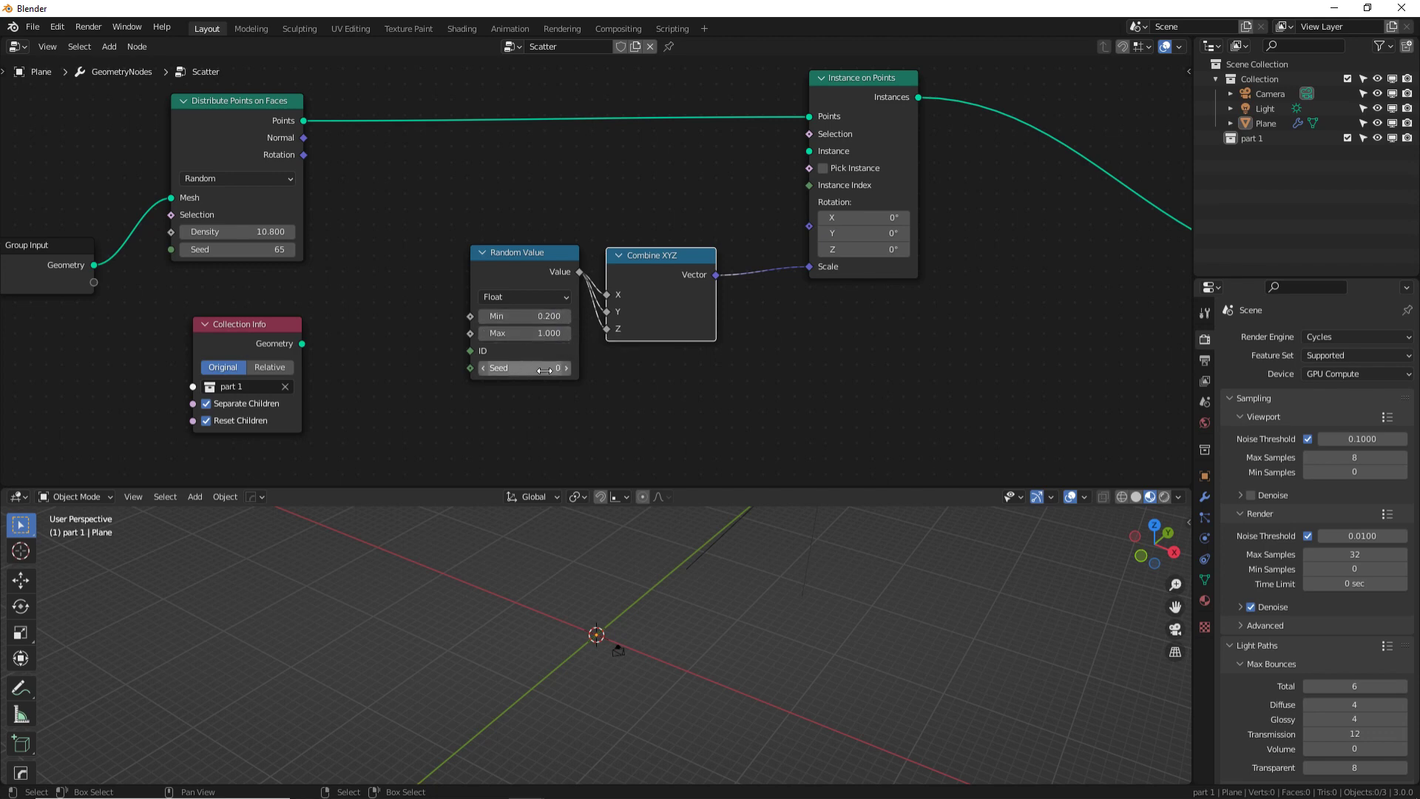
left_click_drag(304, 155, 810, 226)
key("Home")
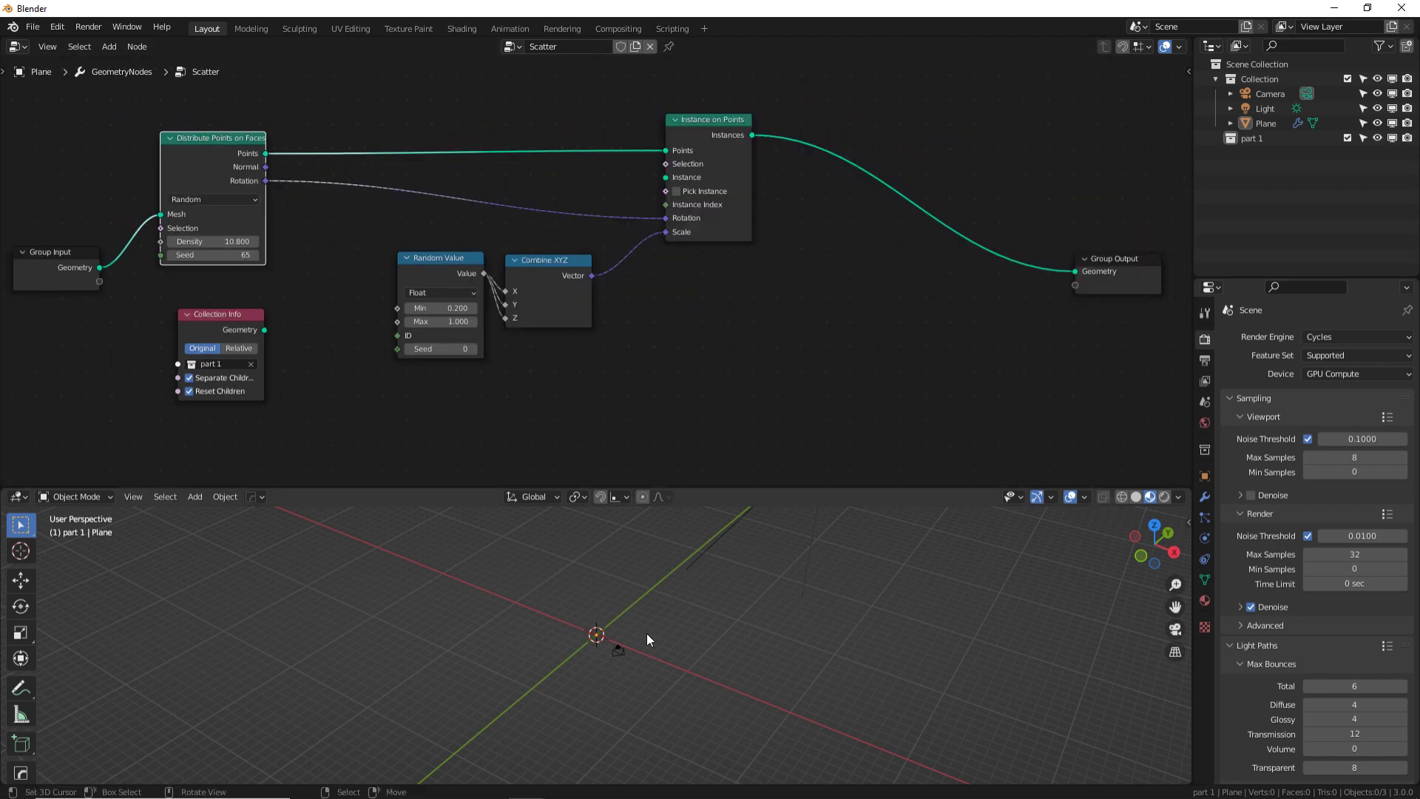
- Insert a Join Geometry node before Group Output and link the Group Input geometry into it
left_click(71, 288)
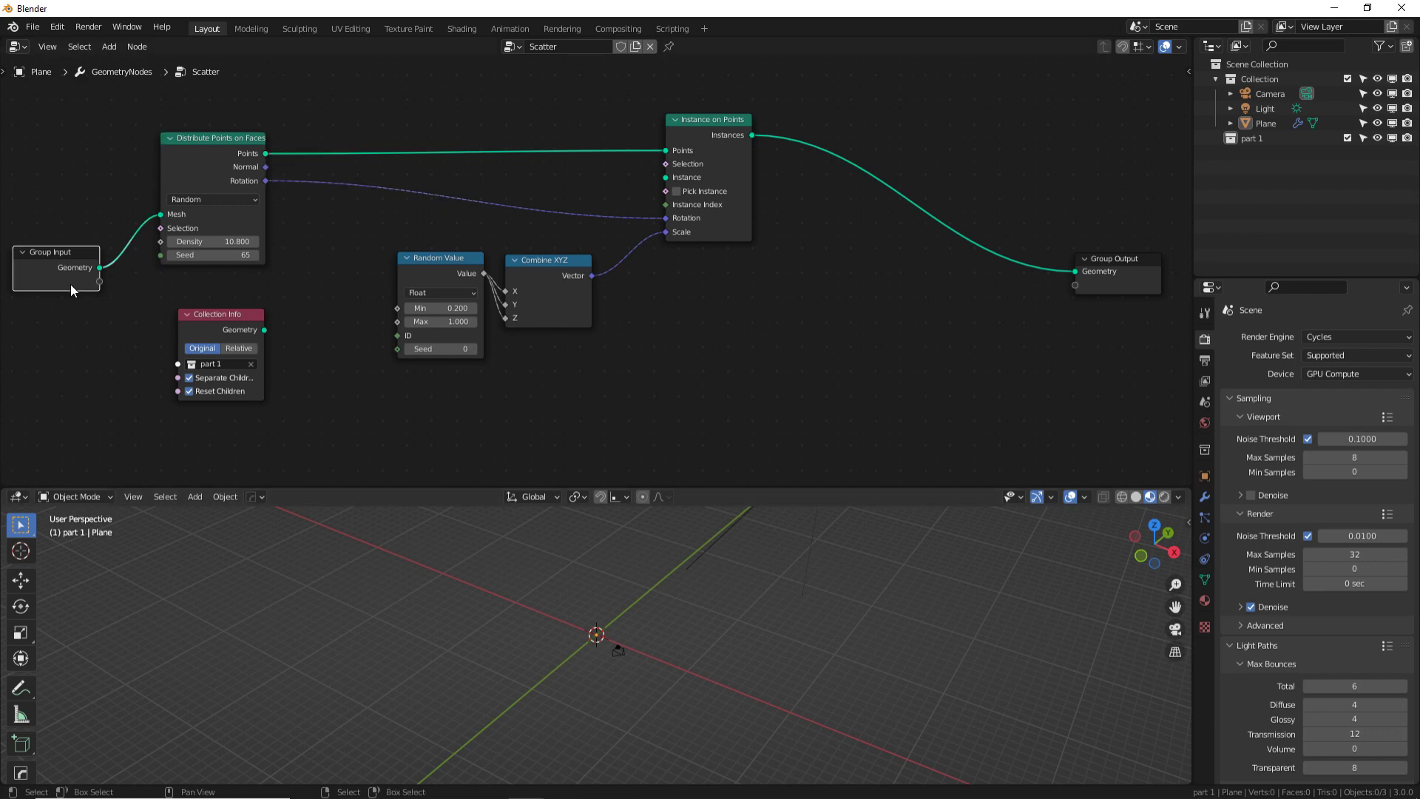
left_click(1116, 274)
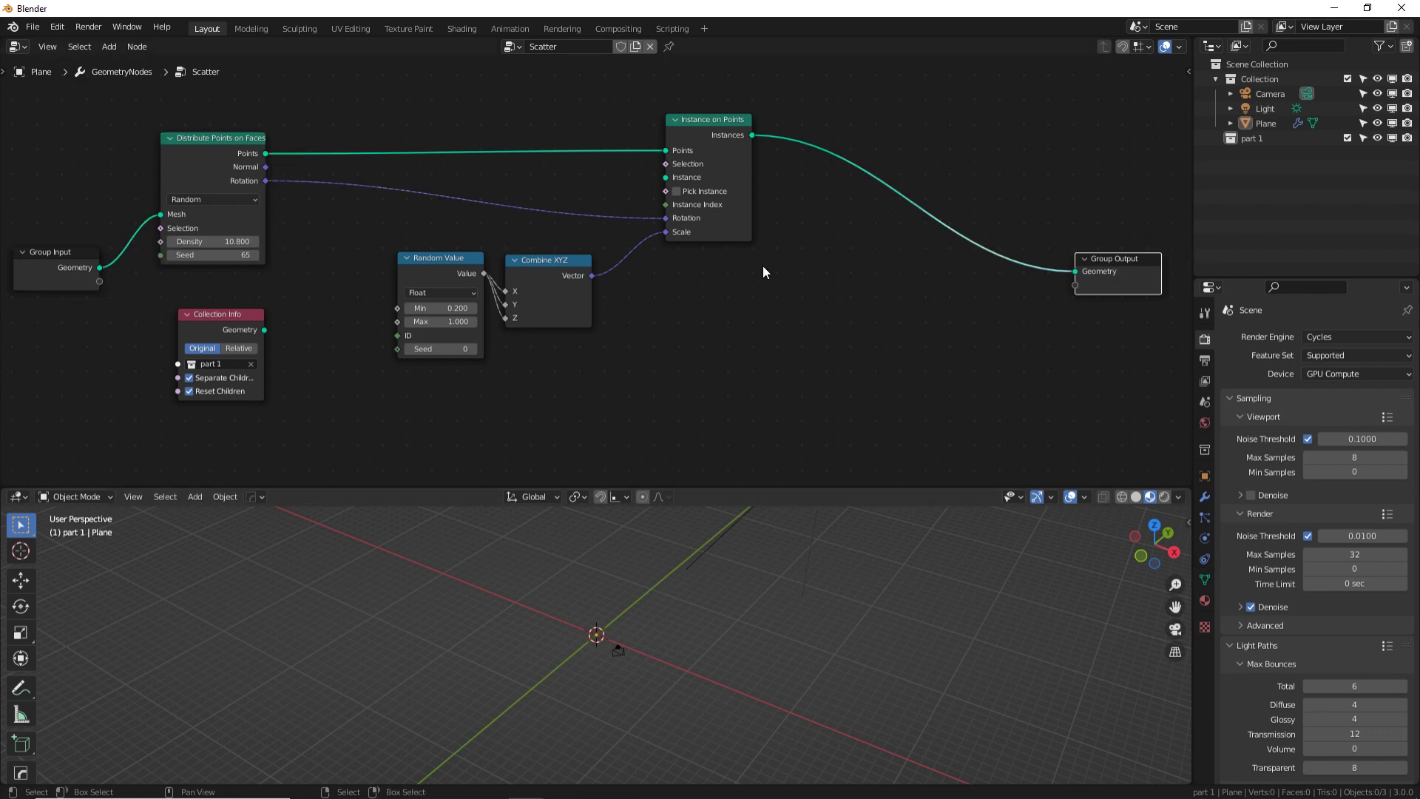
key("shift+a")
type("join")
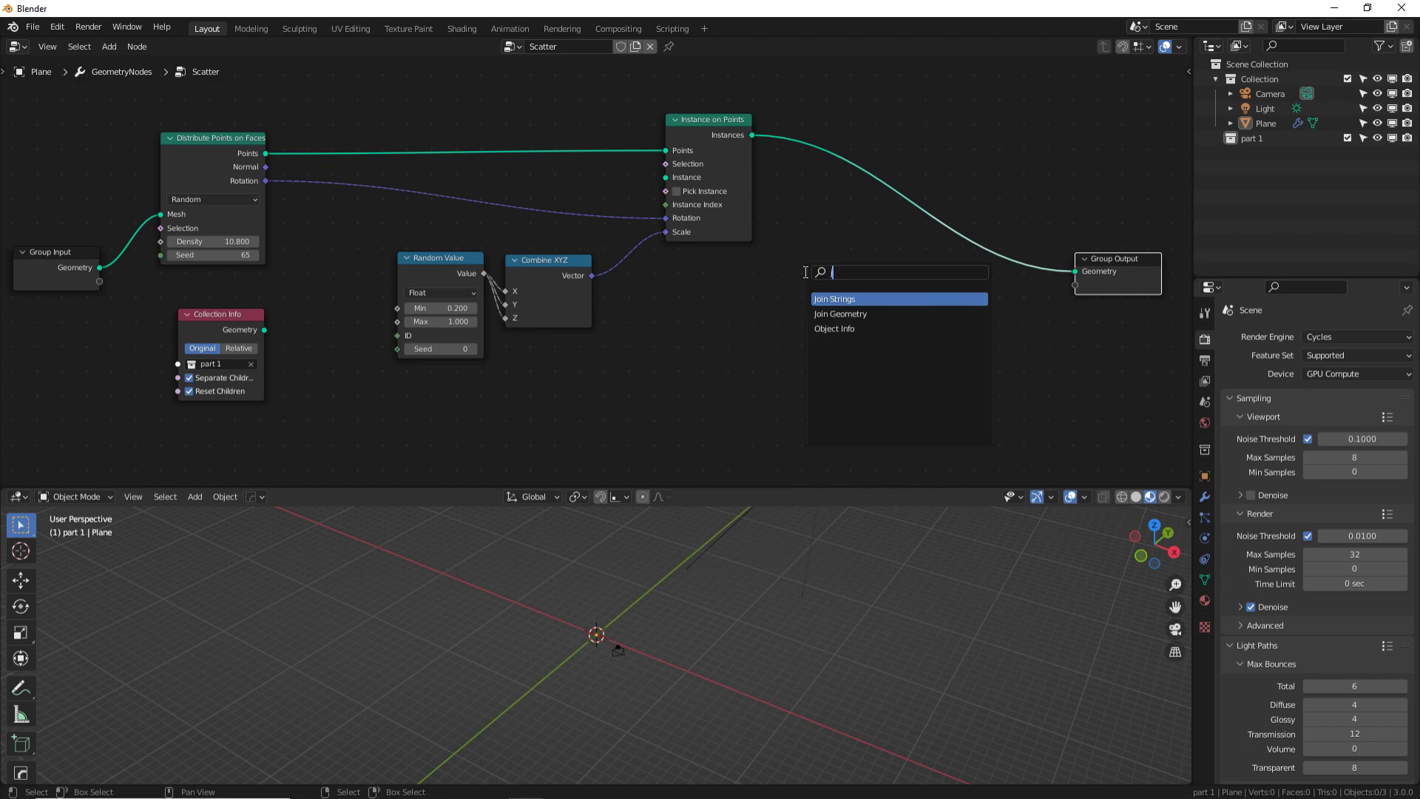
left_click(841, 314)
left_click(955, 316)
left_click_drag(99, 267, 935, 281)
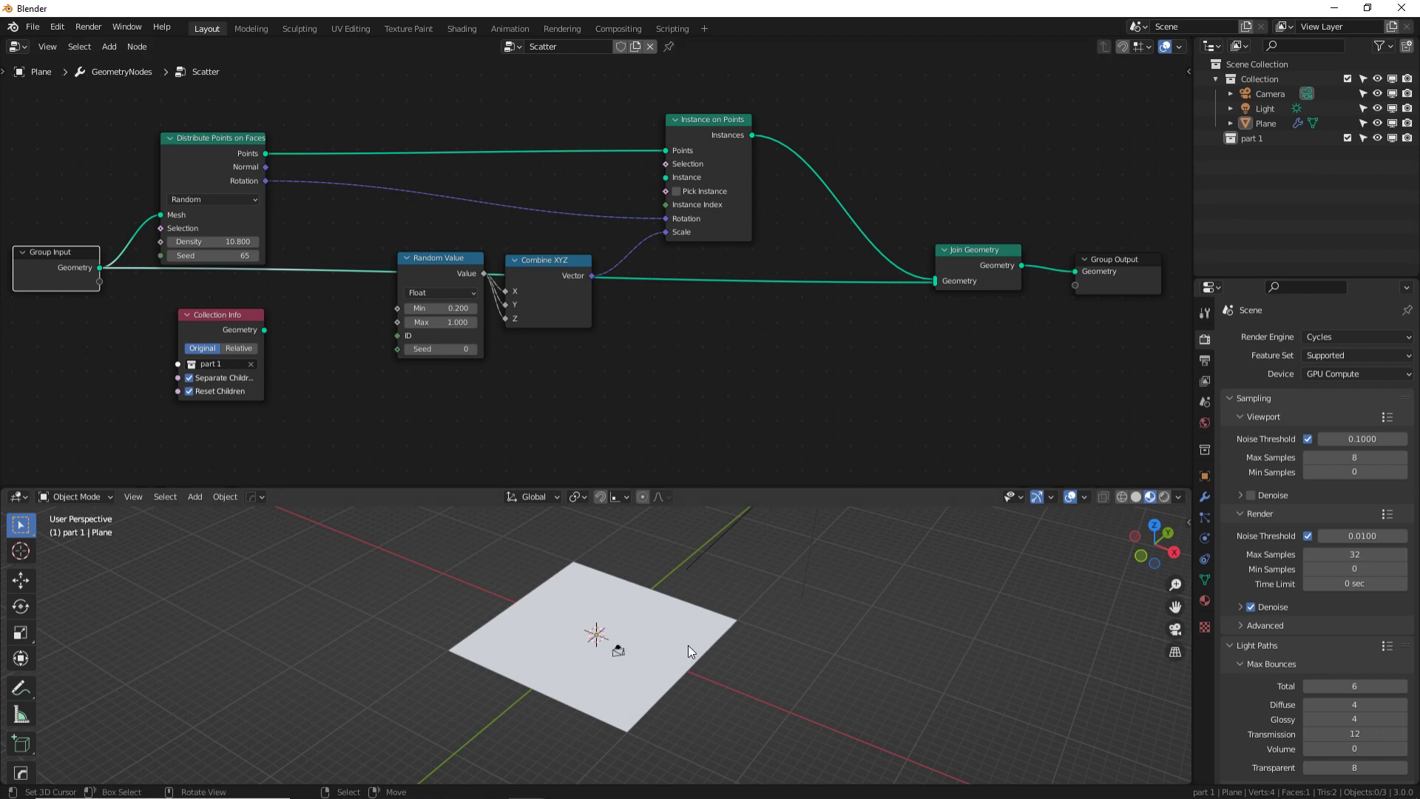
- Enlarge the 3D viewport by shrinking the node editor, leaving free space beside the plane in view
middle_click_drag(713, 637, 601, 614)
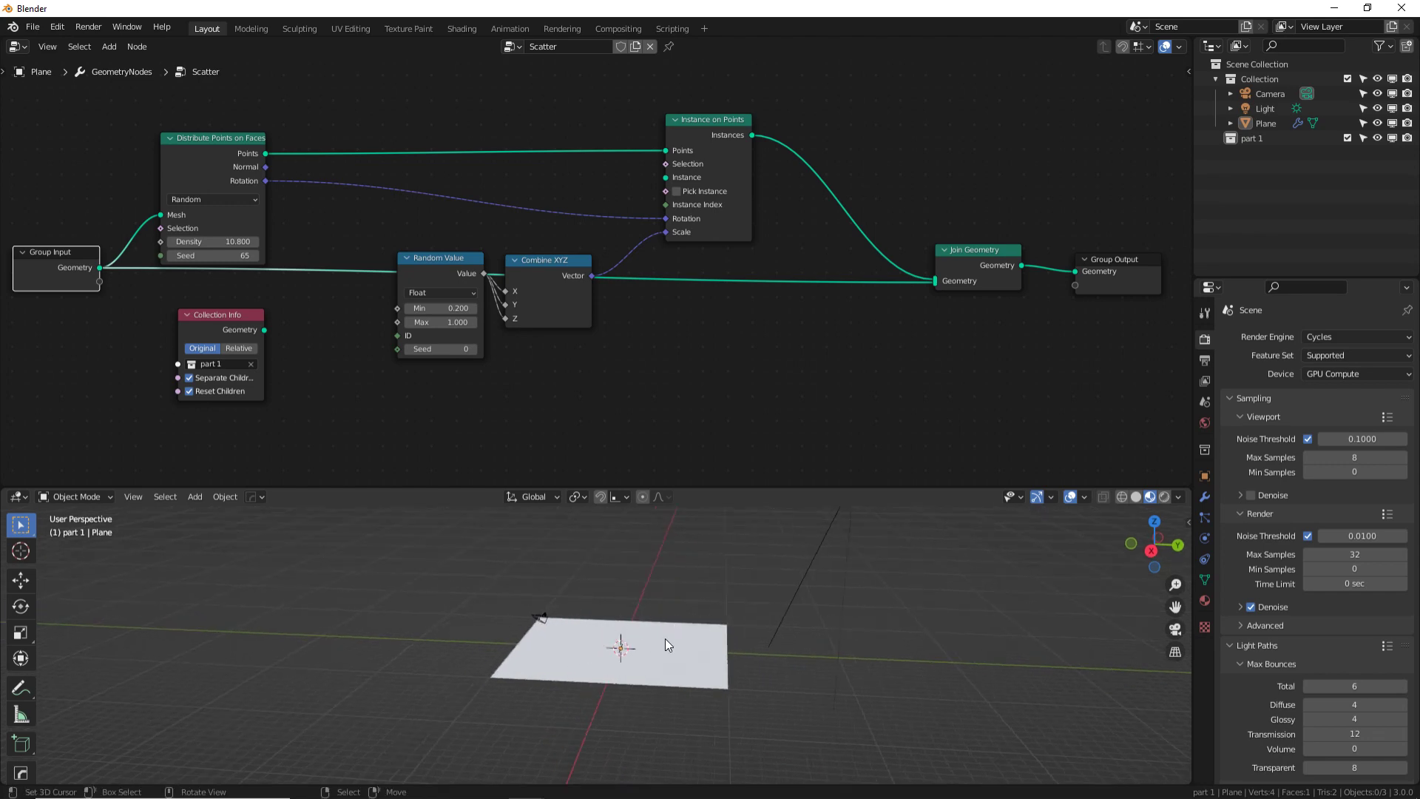
left_click(976, 276)
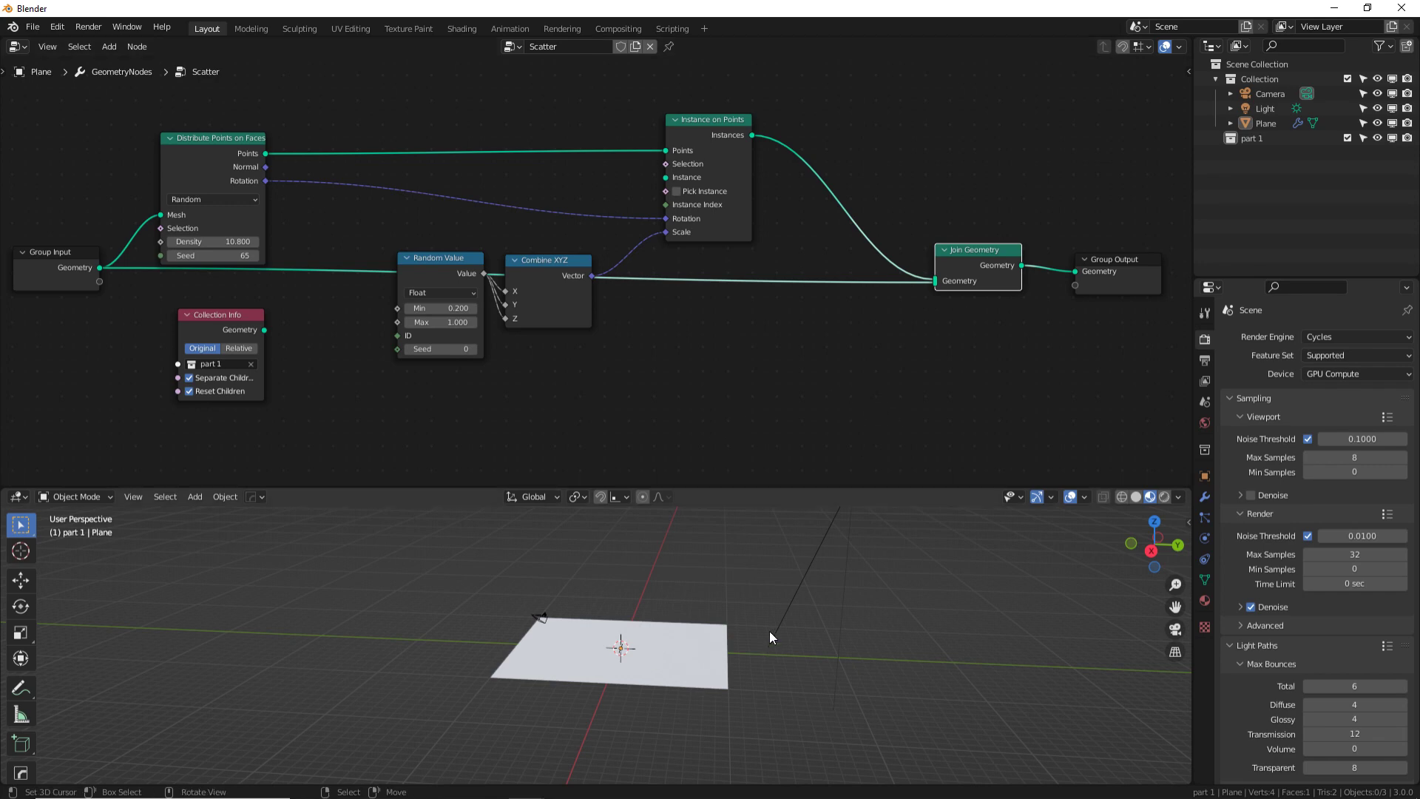
left_click_drag(770, 488, 770, 126)
middle_click_drag(786, 333, 806, 510, "shift")
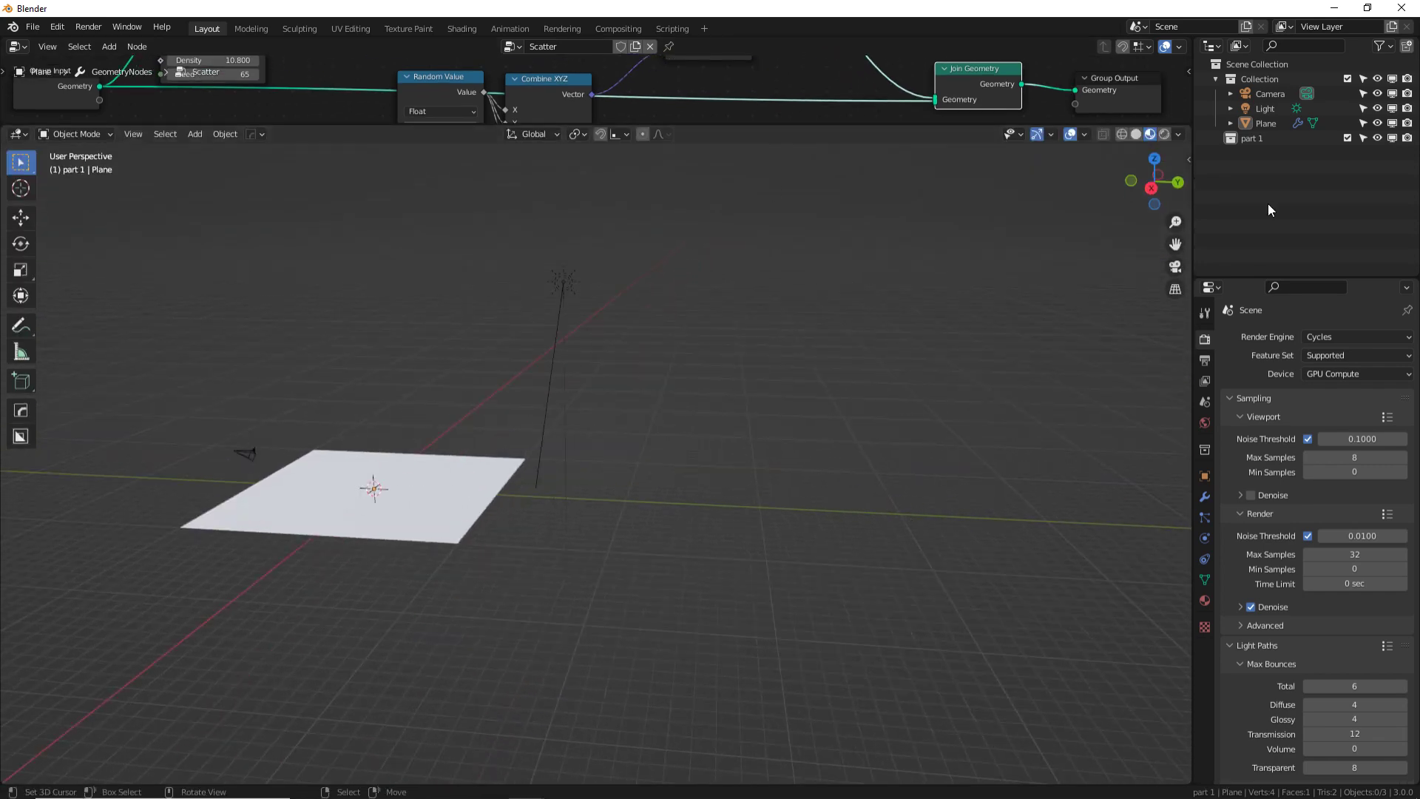
- Add a cube mesh to the part 1 collection and move it along the Y axis, well clear of the plane
left_click(1254, 140)
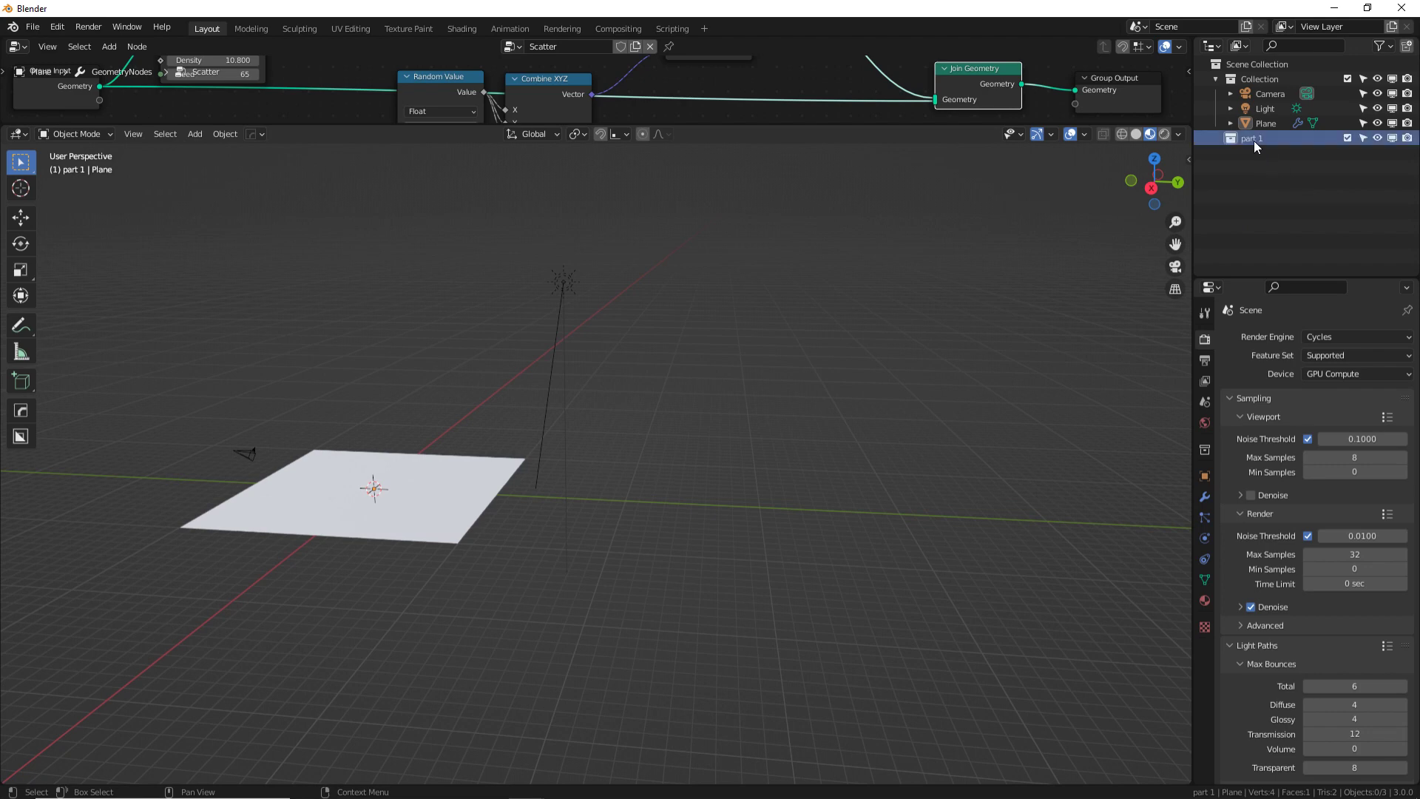
middle_click_drag(918, 373, 948, 402)
key("shift+a")
mouse_move(956, 404)
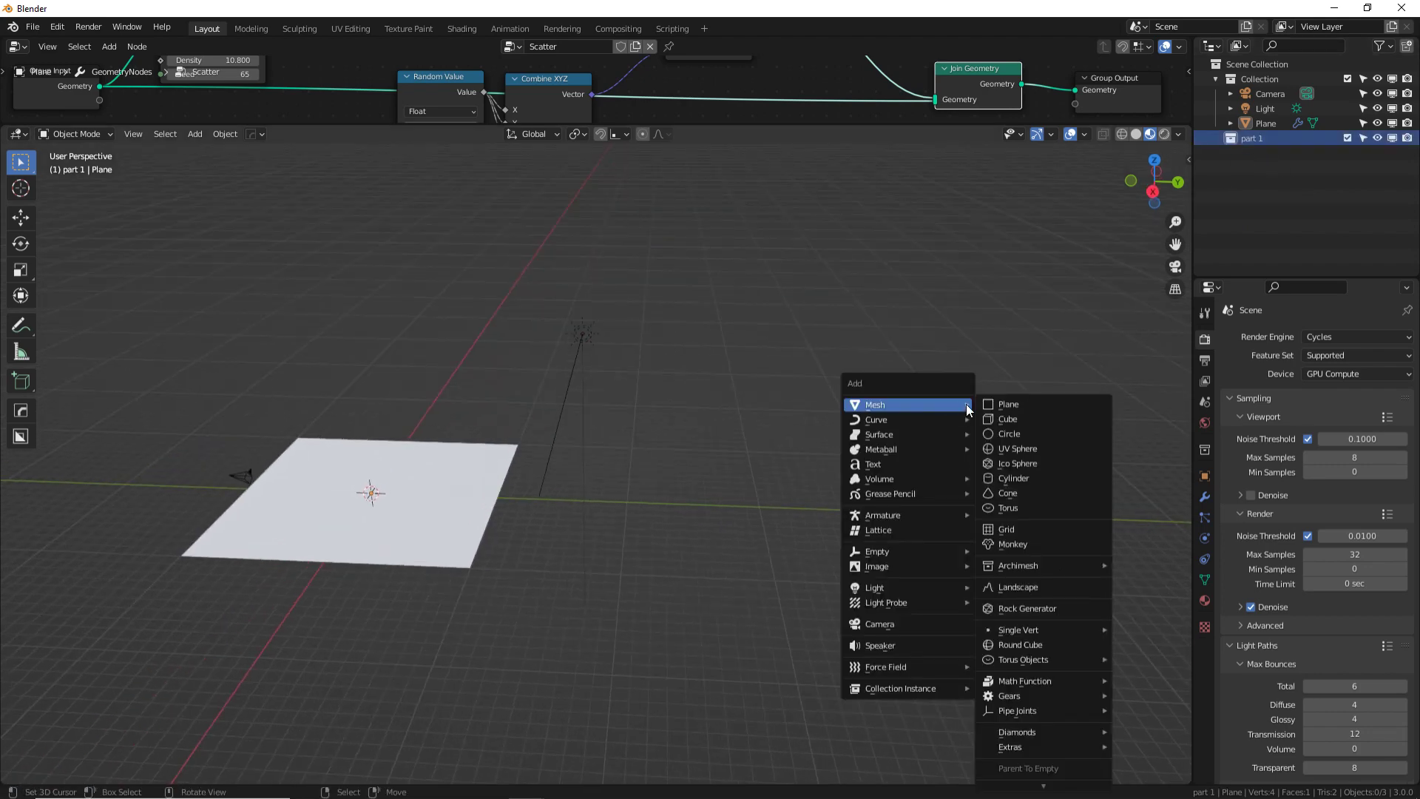
left_click(1047, 420)
key("g")
key("y")
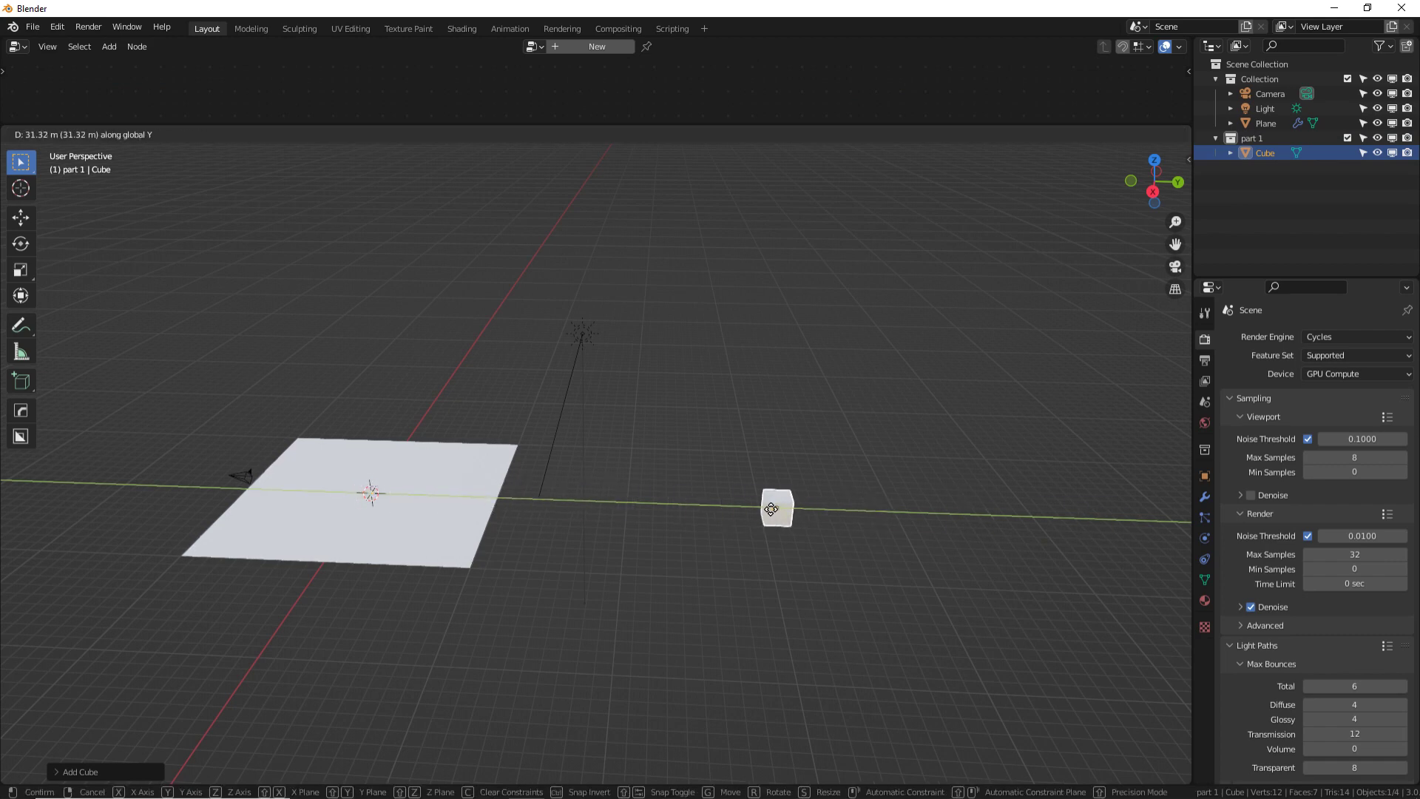
left_click(736, 518)
middle_click_drag(736, 518, 583, 494)
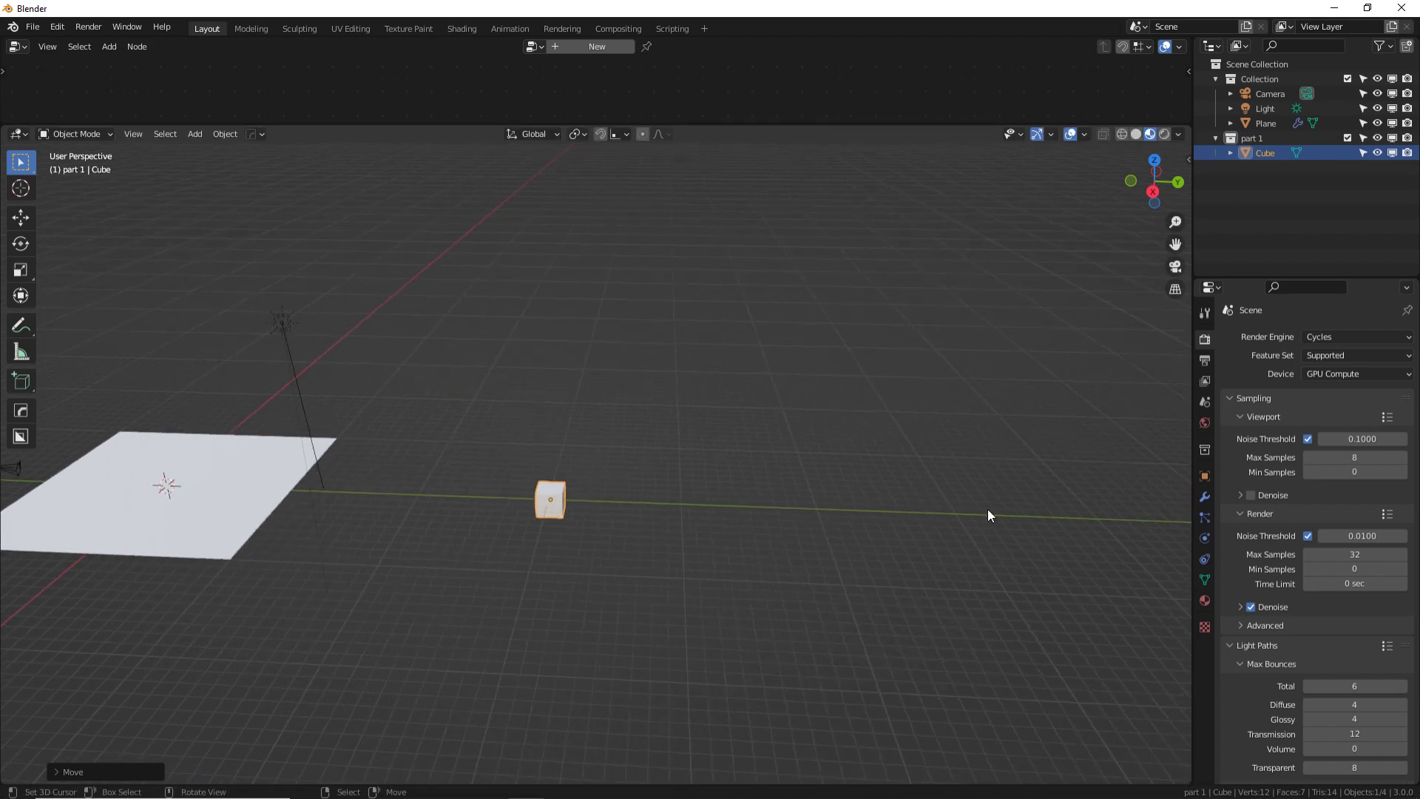
scroll(579, 518, "up", 3)
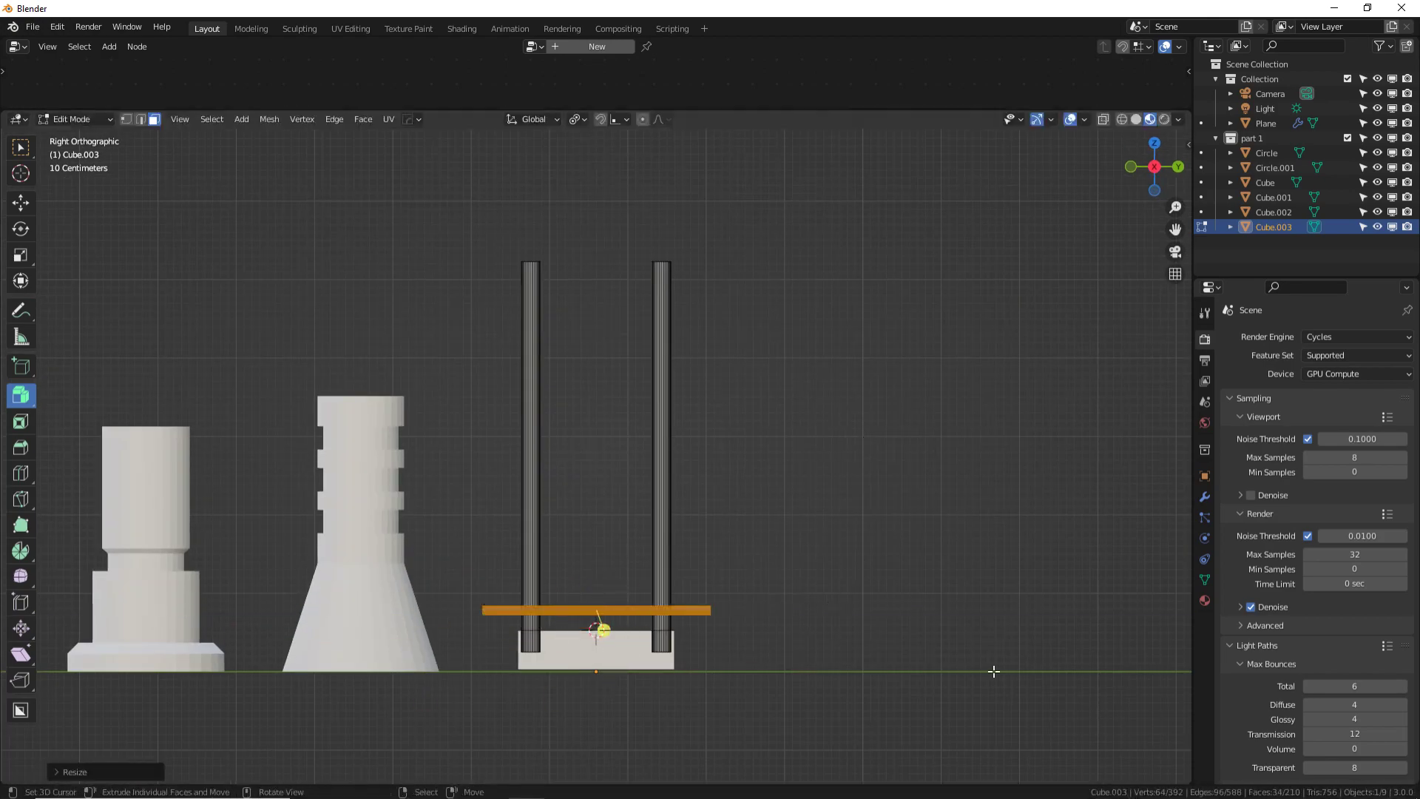
- Rotate the thin bar of the square lattice tower into a diagonal brace and duplicate the braces to fill out its frame
key("r")
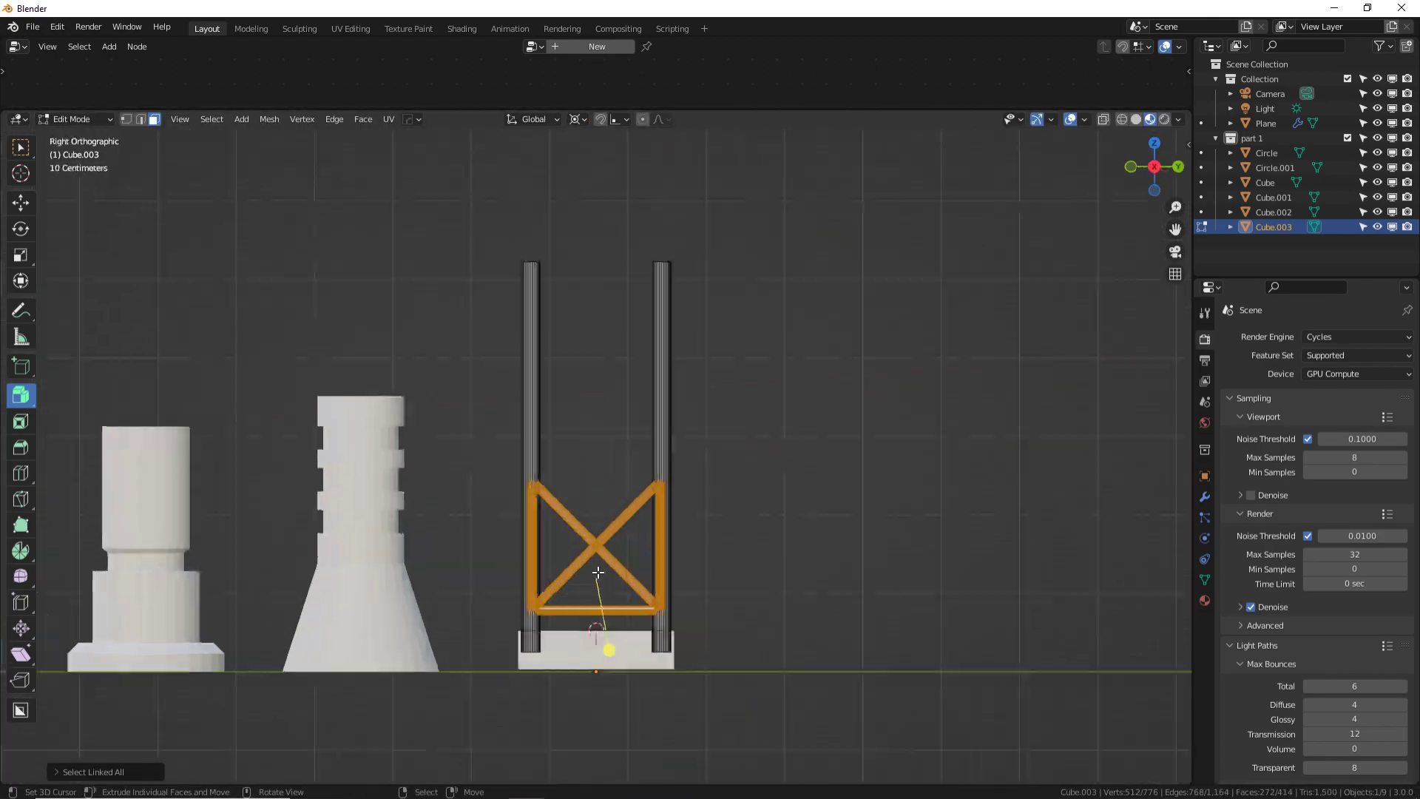
key("shift+d")
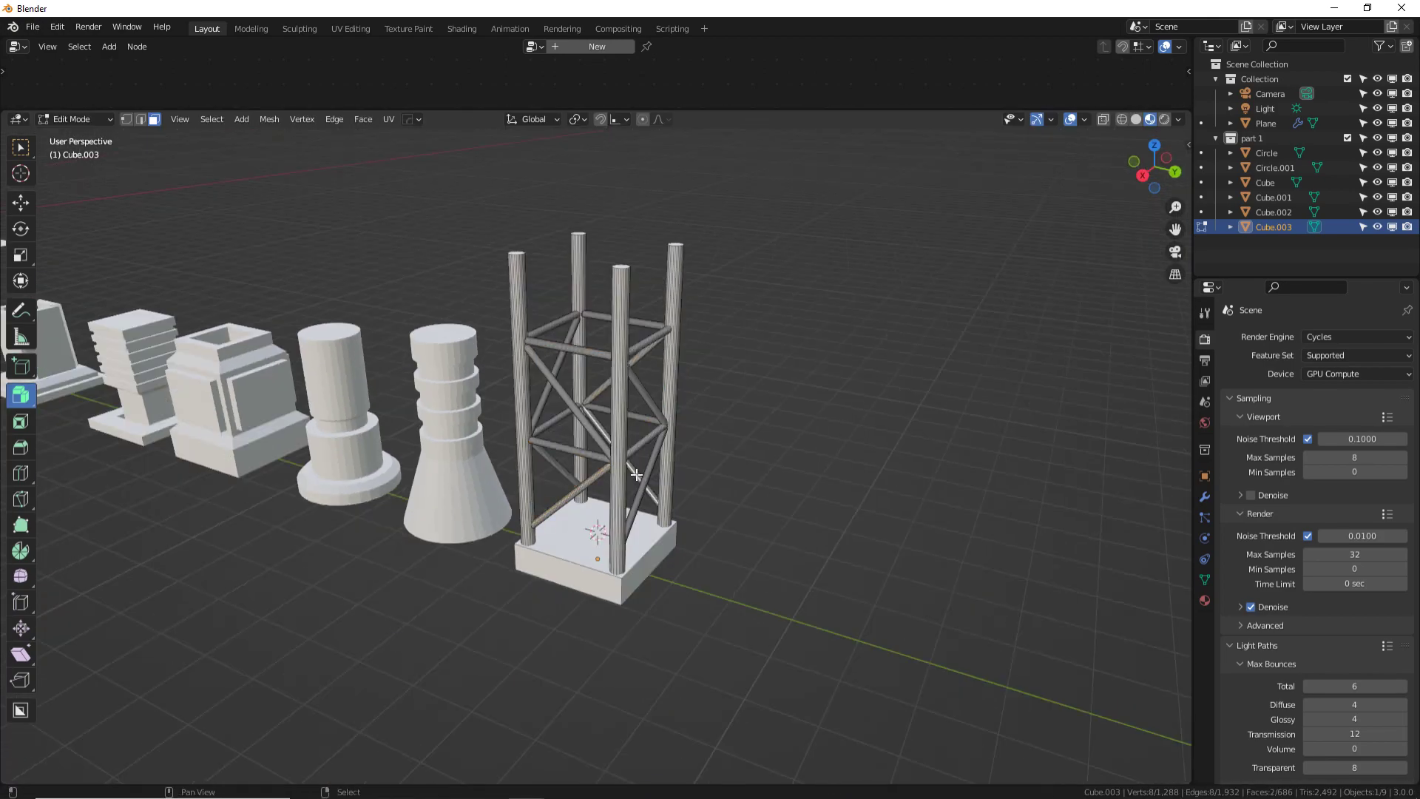
key("ctrl+l")
- Build a smaller lattice tower on a triangular base in the part 1 collection, with corner posts and crossed braces
key("shift+a")
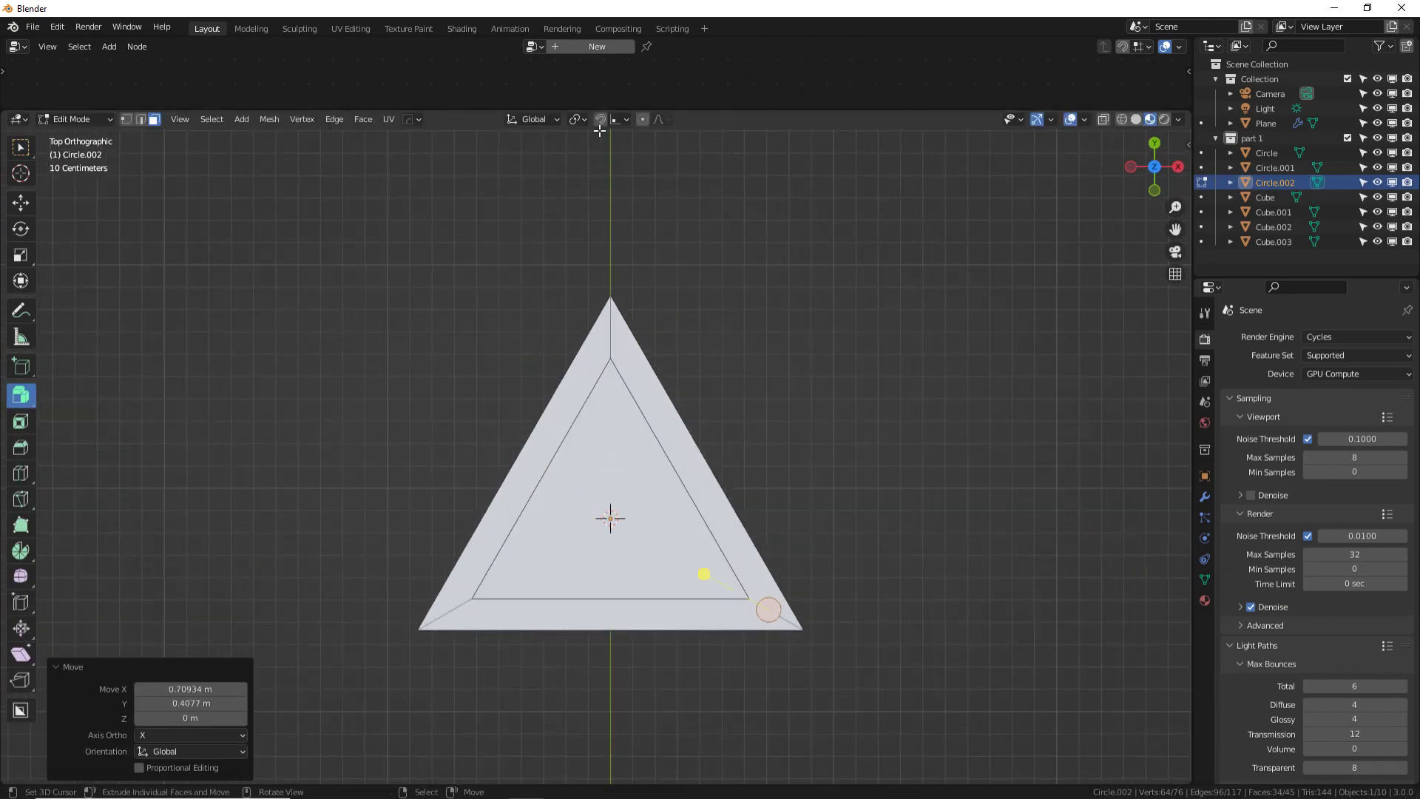
key("r")
key("x")
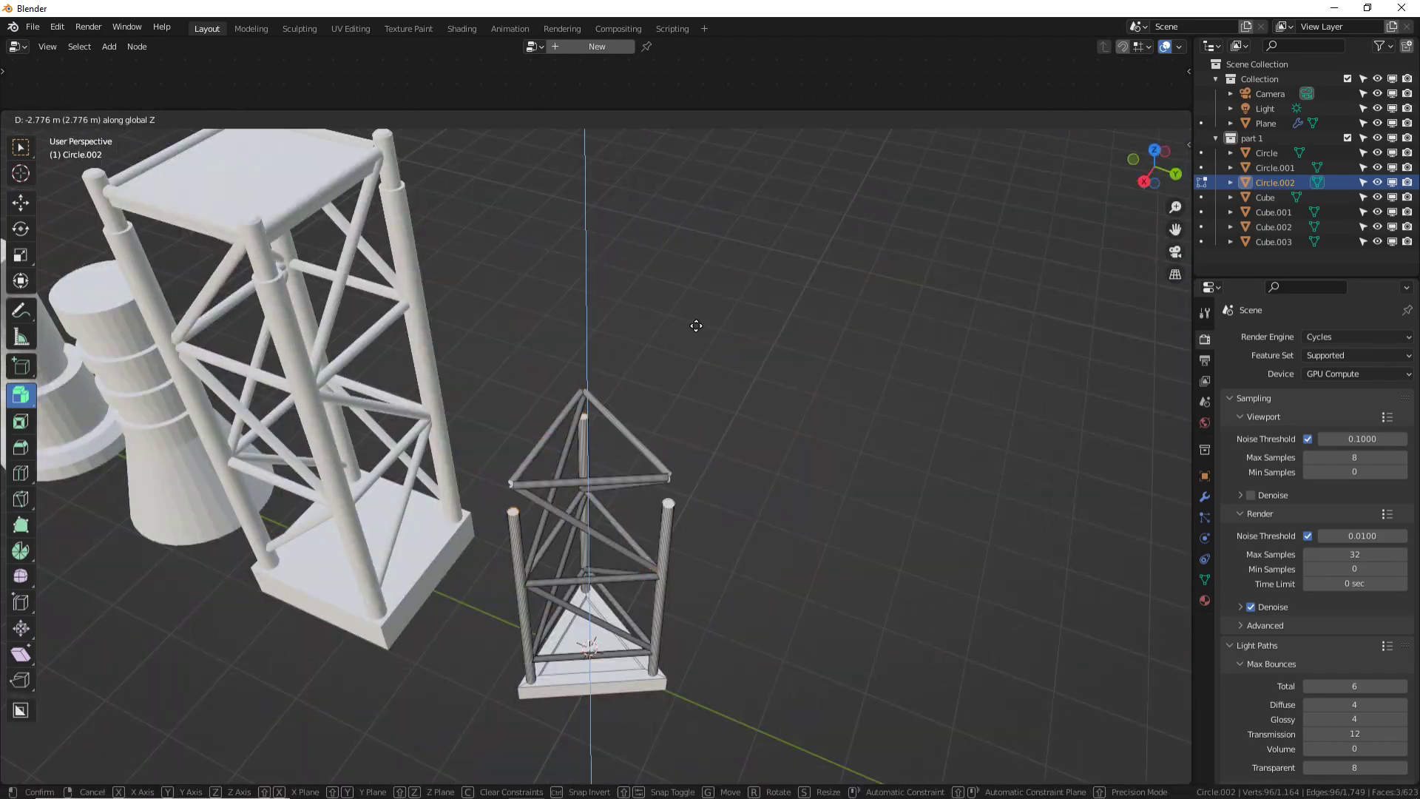
left_click(574, 118)
key("s")
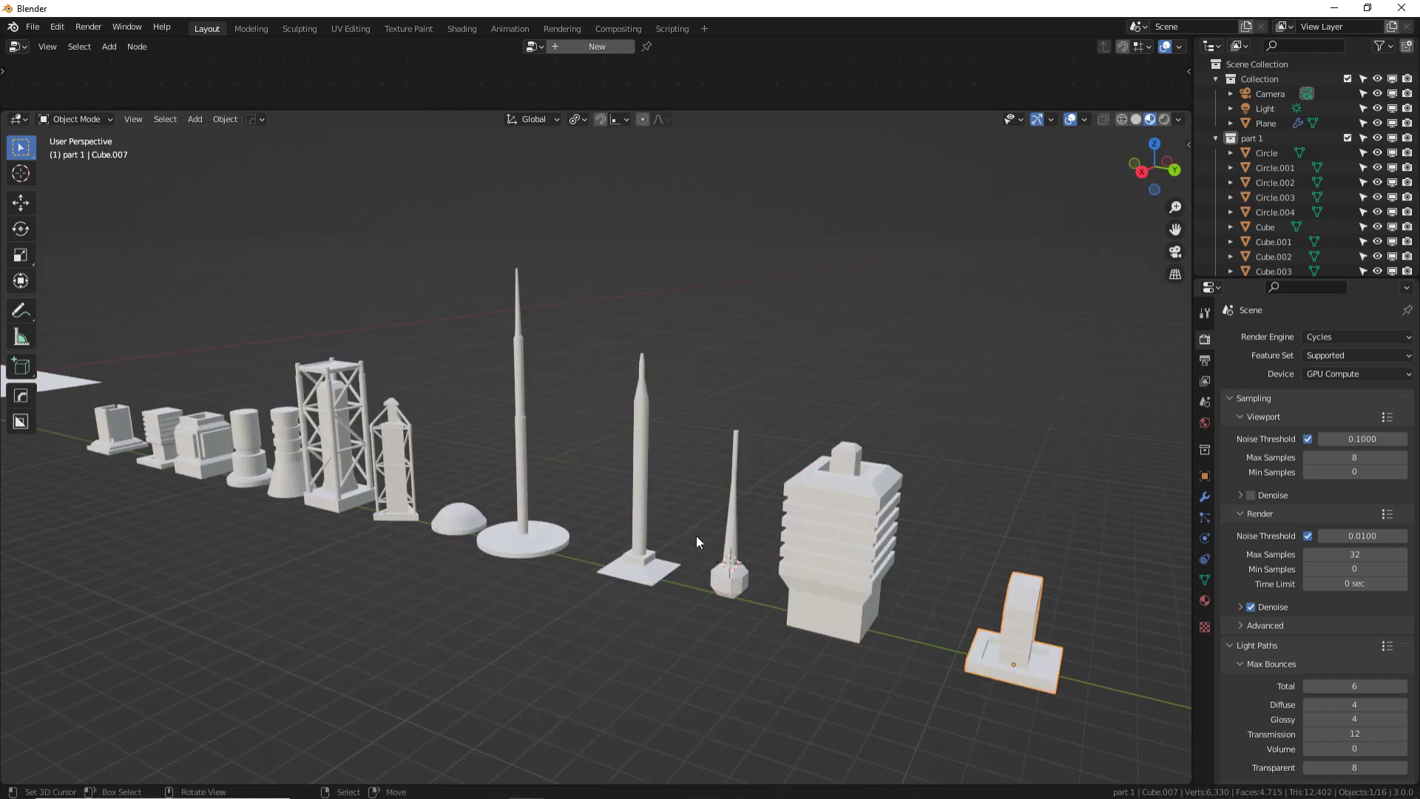
- Select the first building in the row and create a new material named part 1 on it
middle_click_drag(697, 542, 744, 403)
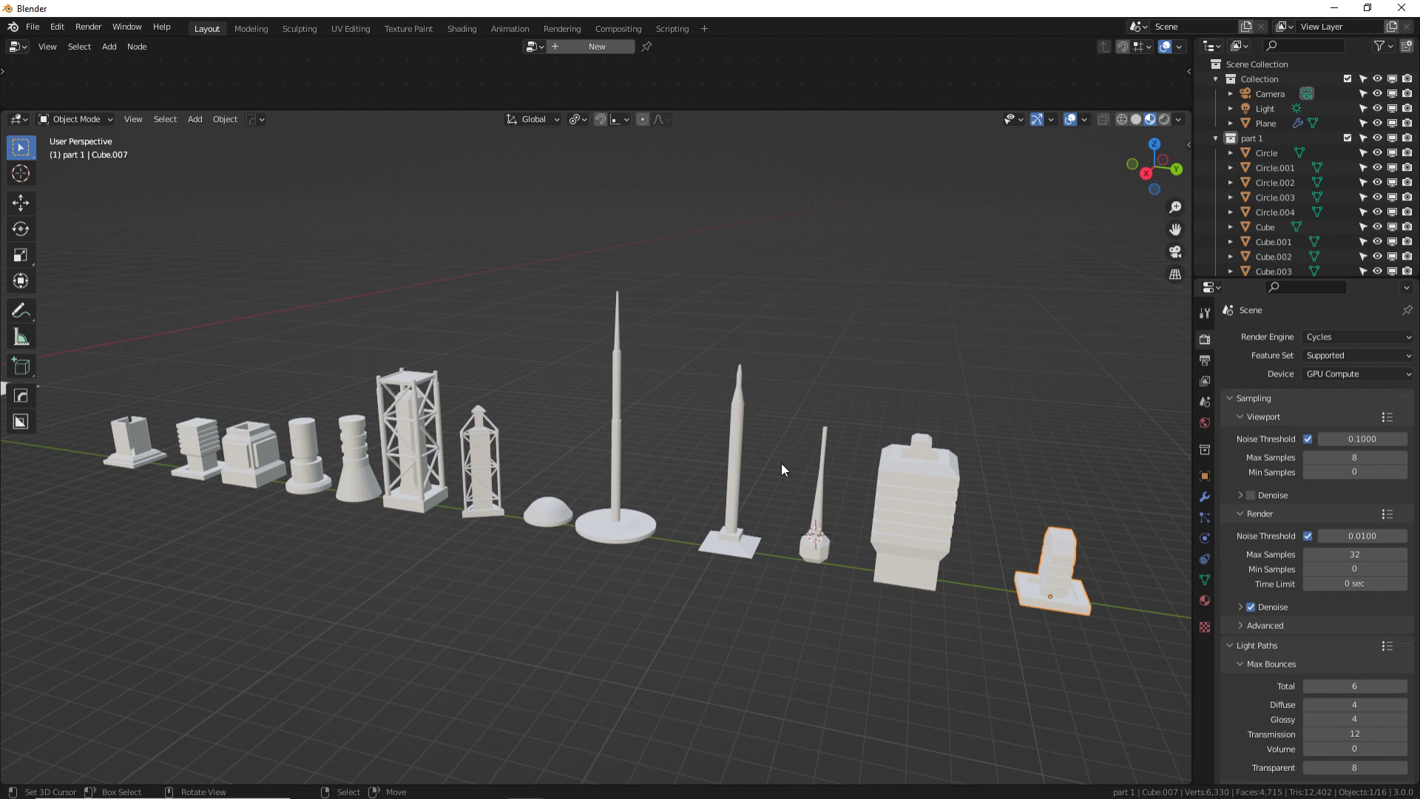
left_click(140, 462)
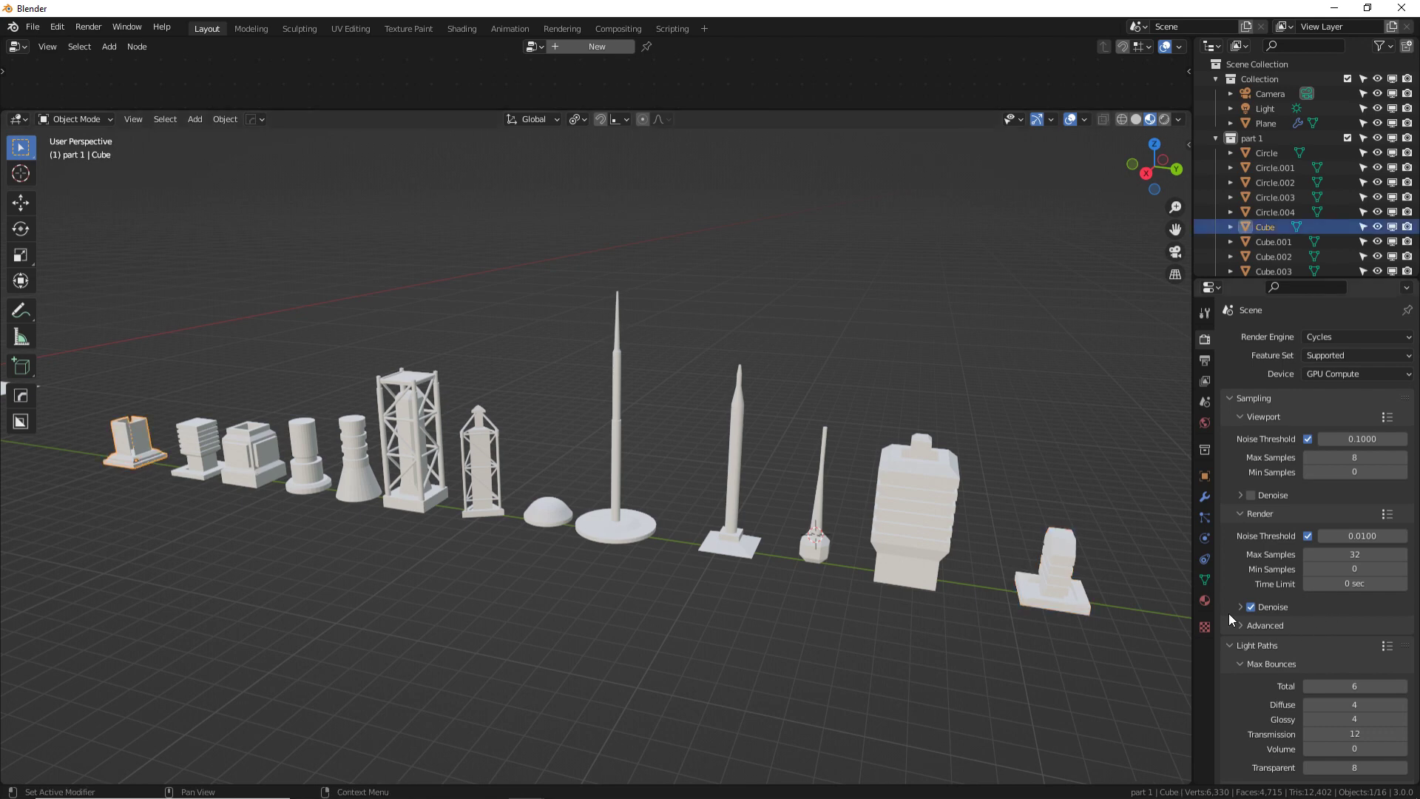
left_click(1205, 599)
left_click(1314, 403)
double_click(1284, 399)
type("P")
key("Return")
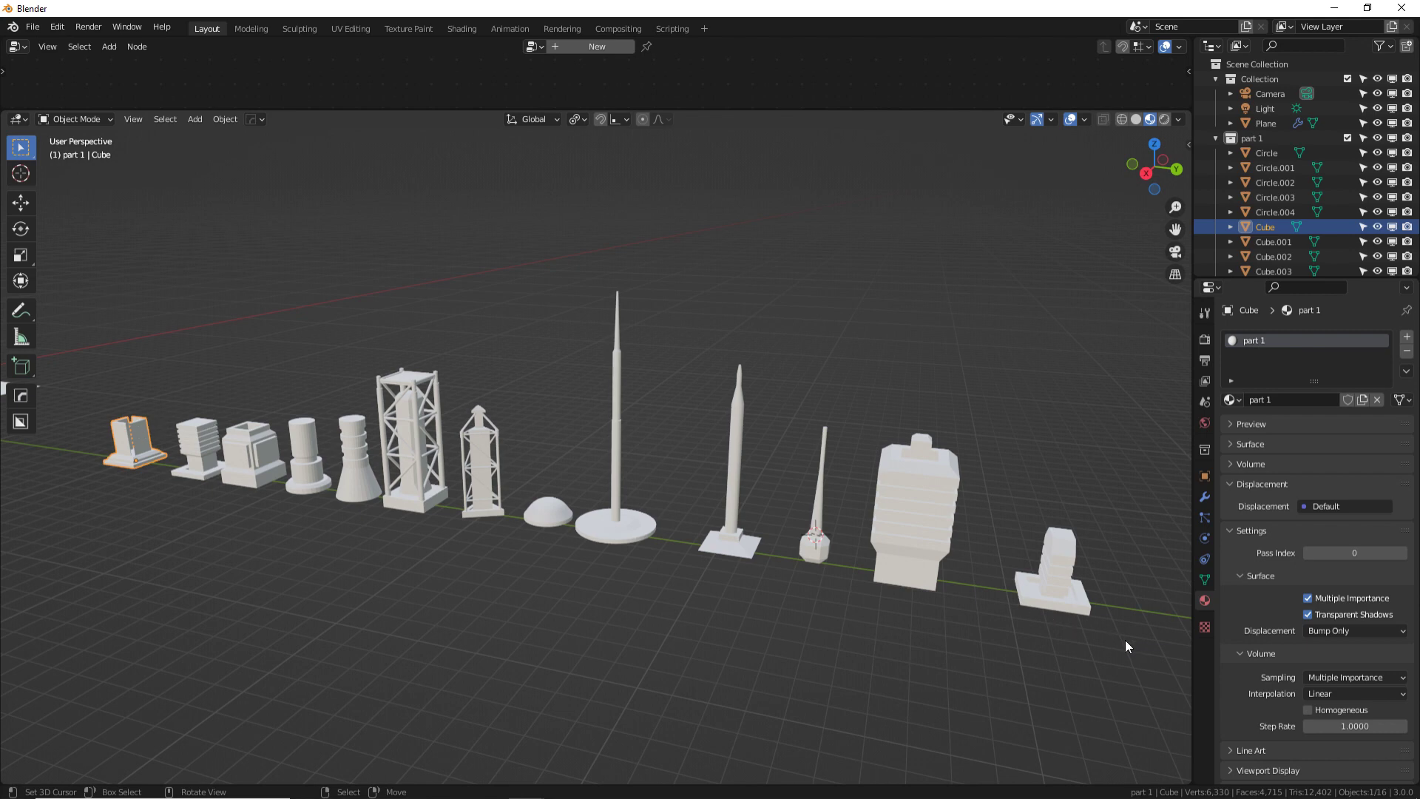
- Select all the buildings with the first one active and link its part 1 material to the others
left_click_drag(1144, 651, 185, 246)
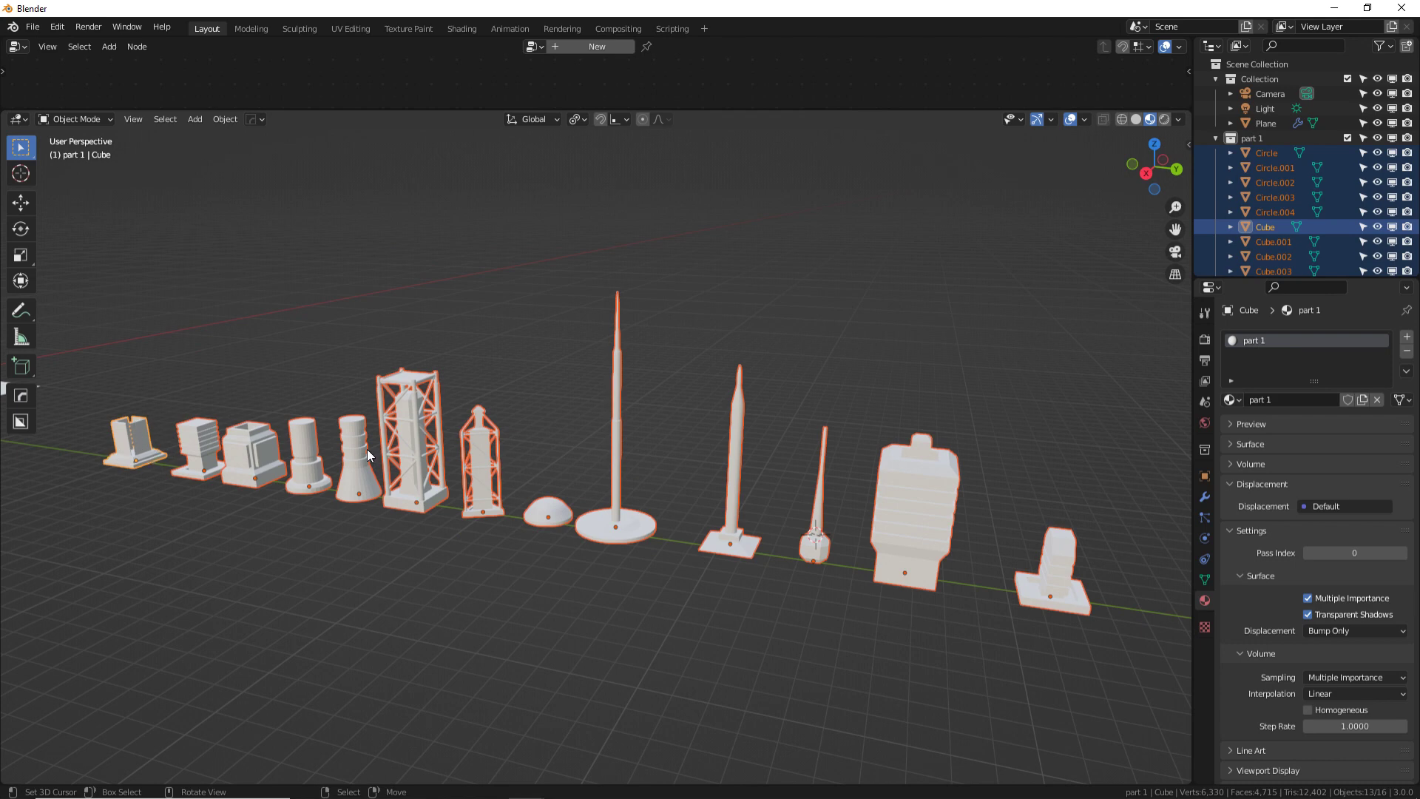
key("ctrl+l")
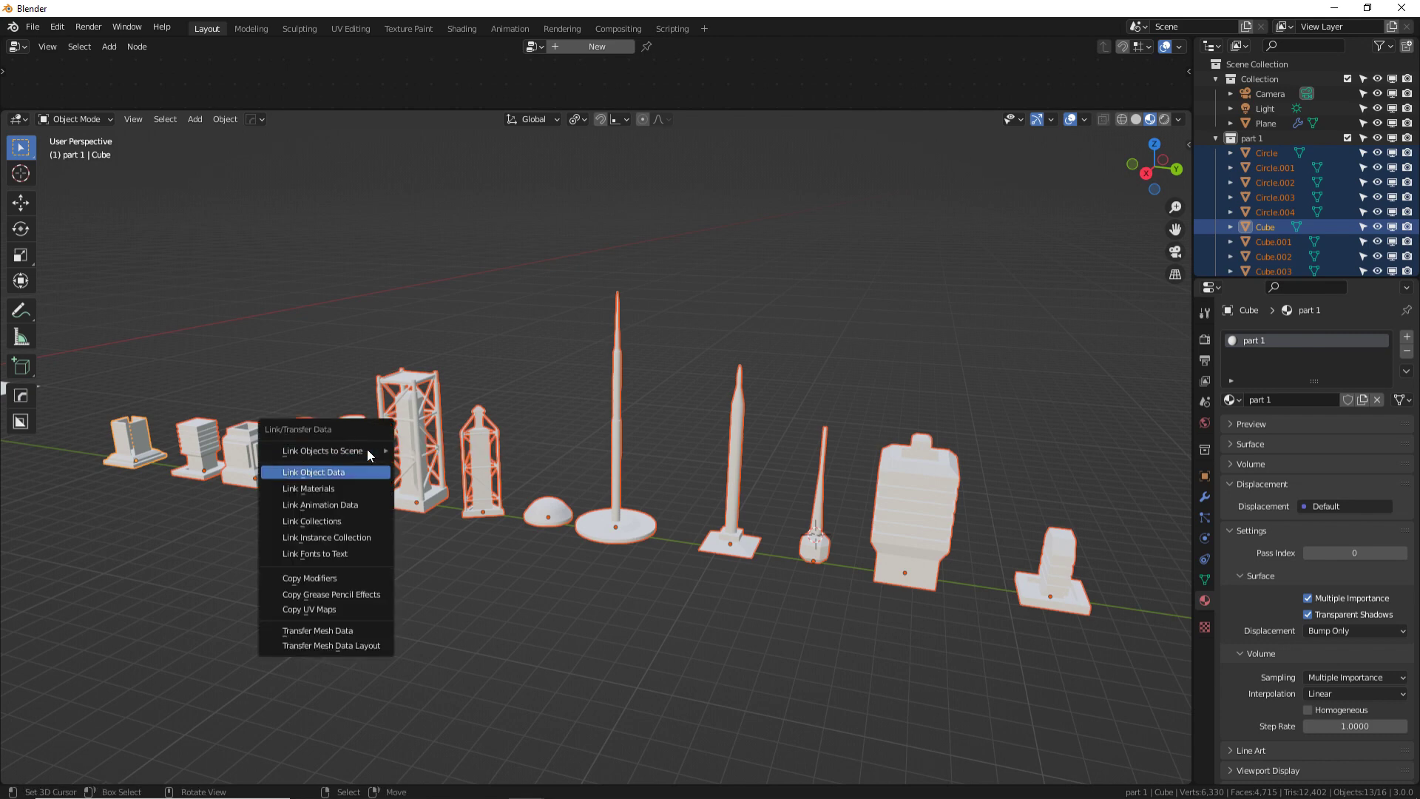
key("Down")
key("Return")
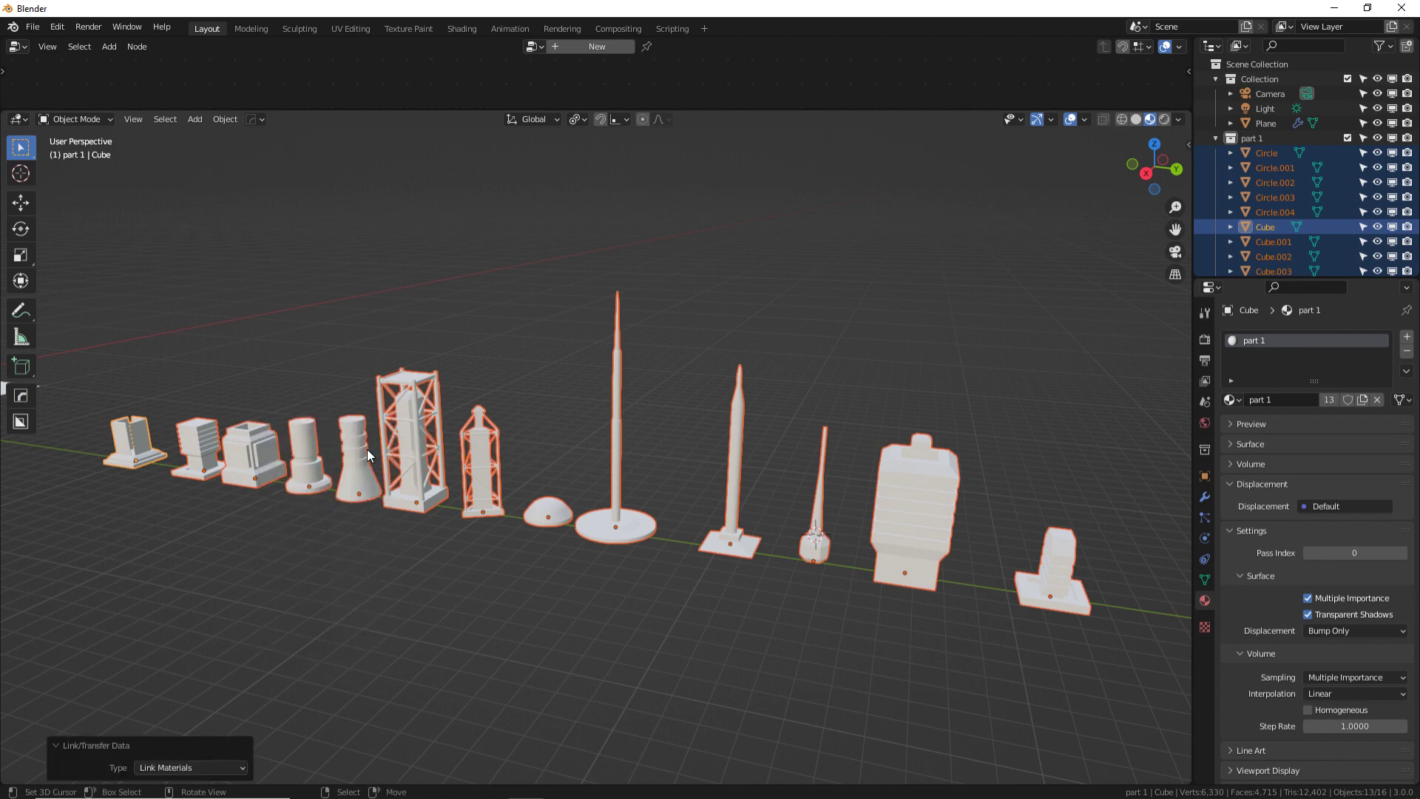
left_click(417, 464)
left_click(468, 468)
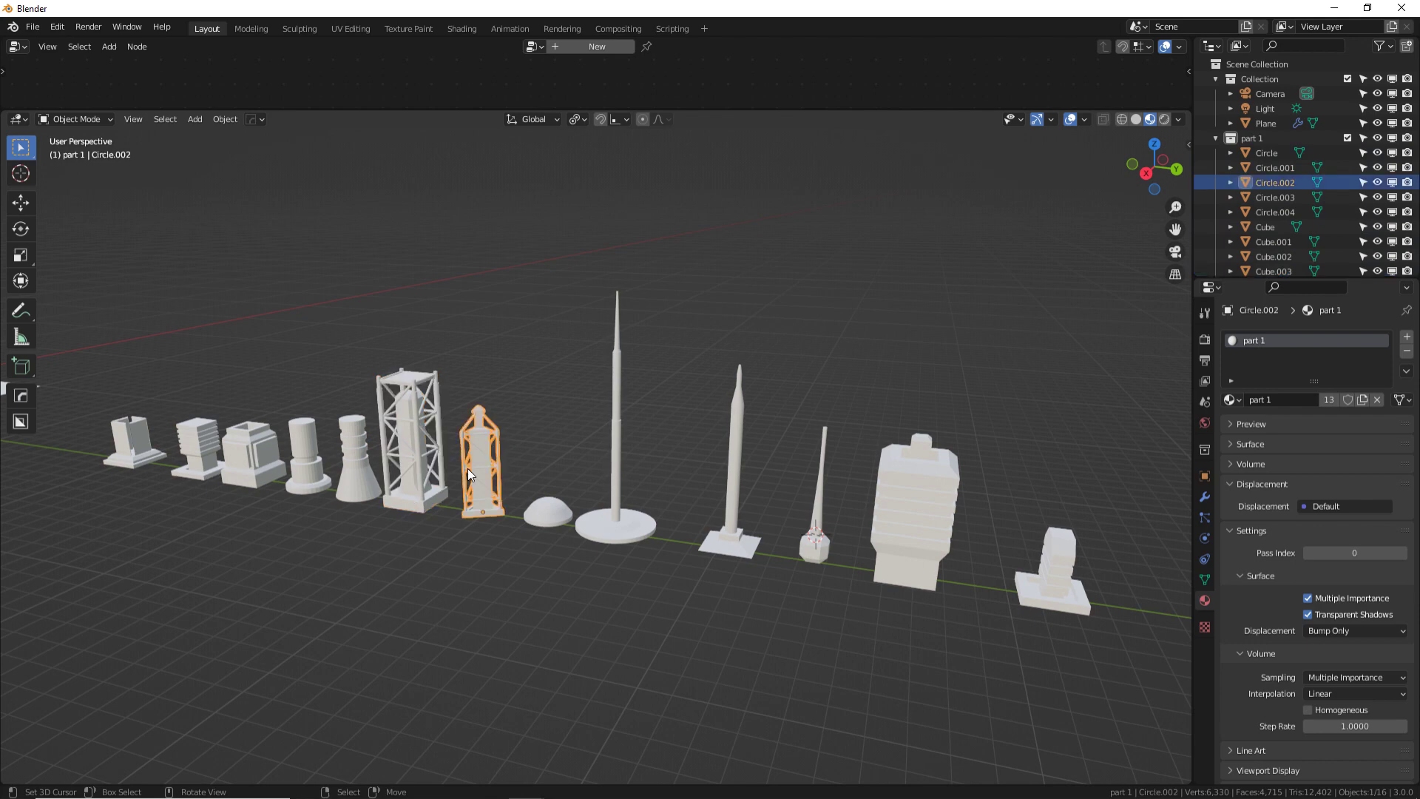
- Select the plane, enlarge the node editor, and connect Collection Info's Geometry to the Instance input of Instance on Points
left_click_drag(956, 108, 956, 220)
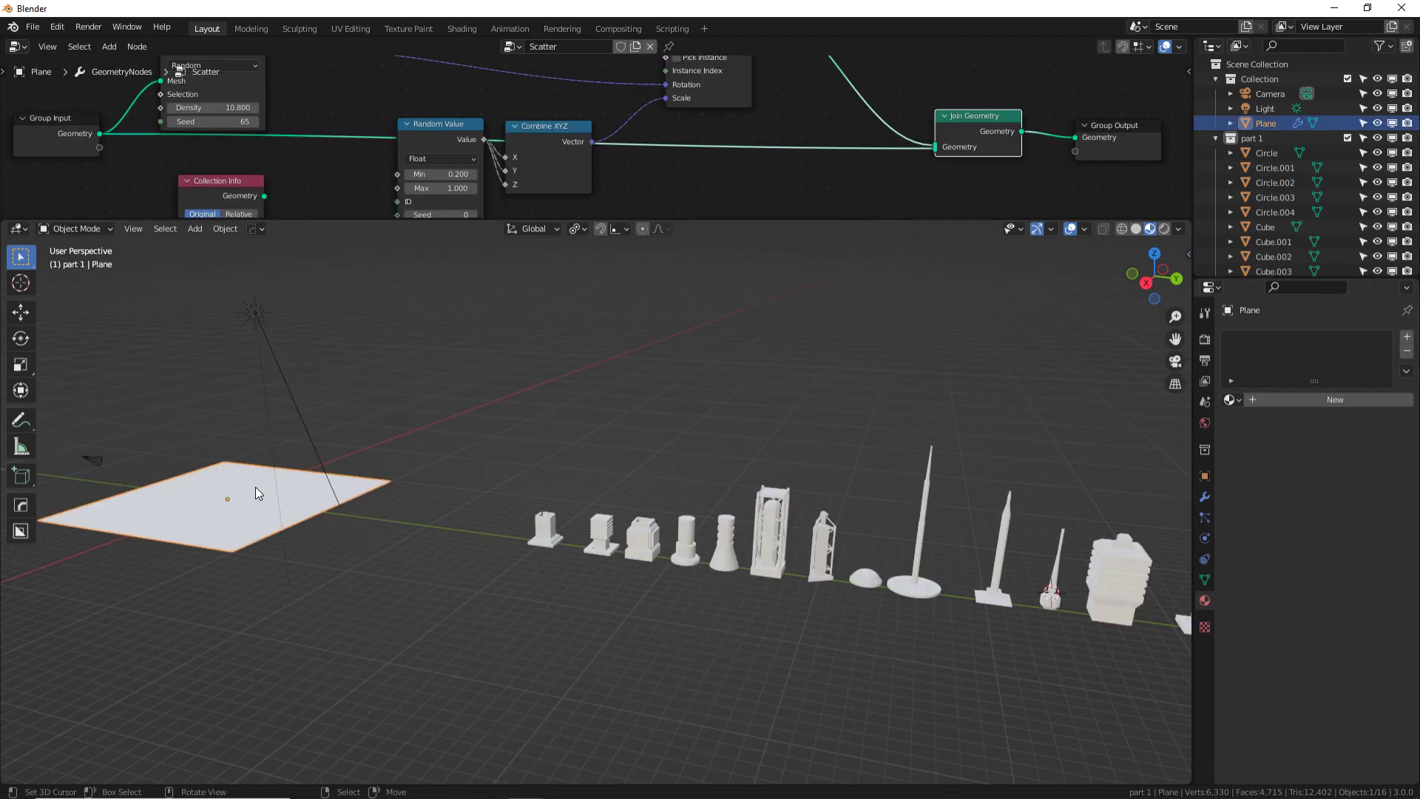
left_click_drag(338, 216, 459, 486)
middle_click_drag(486, 563, 668, 581, "shift")
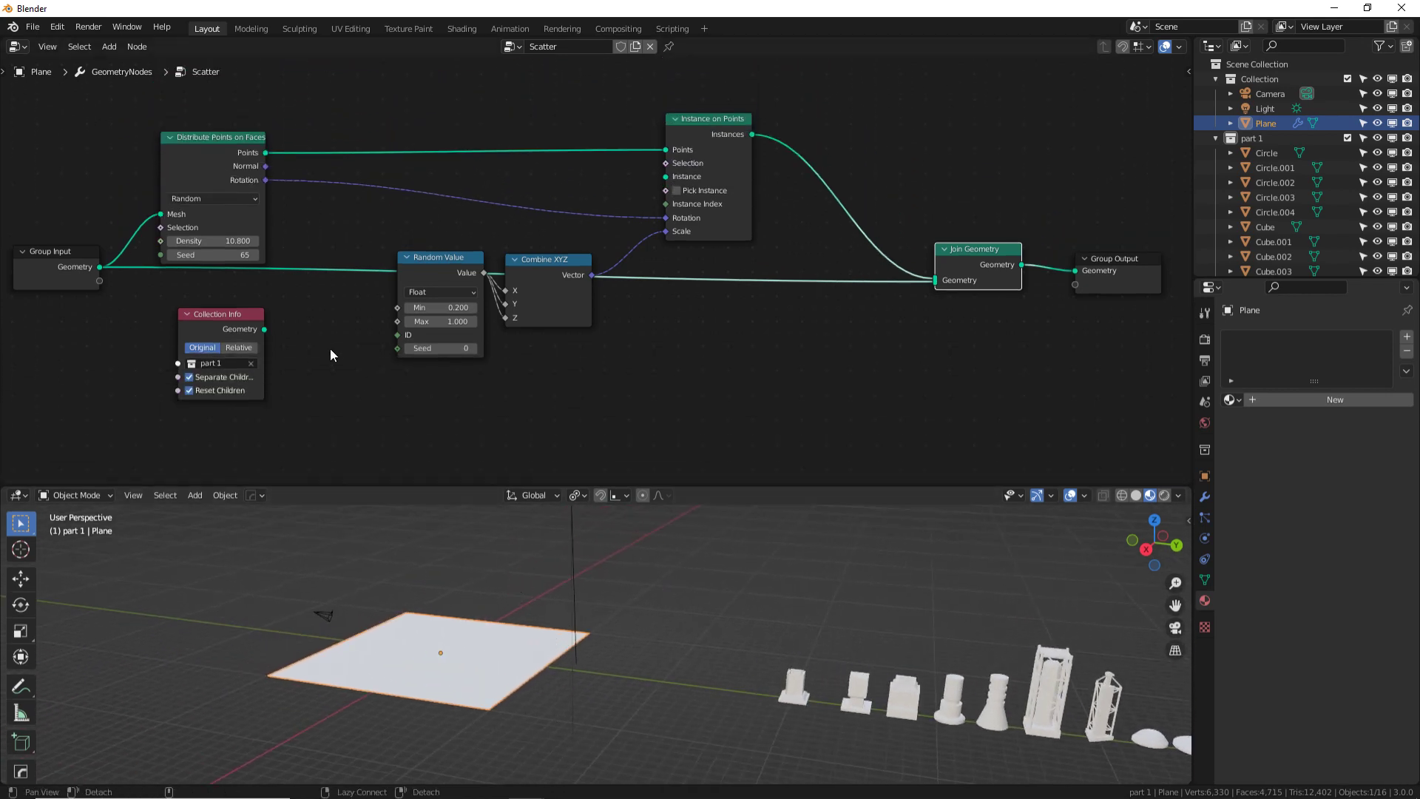
middle_click_drag(289, 344, 367, 342)
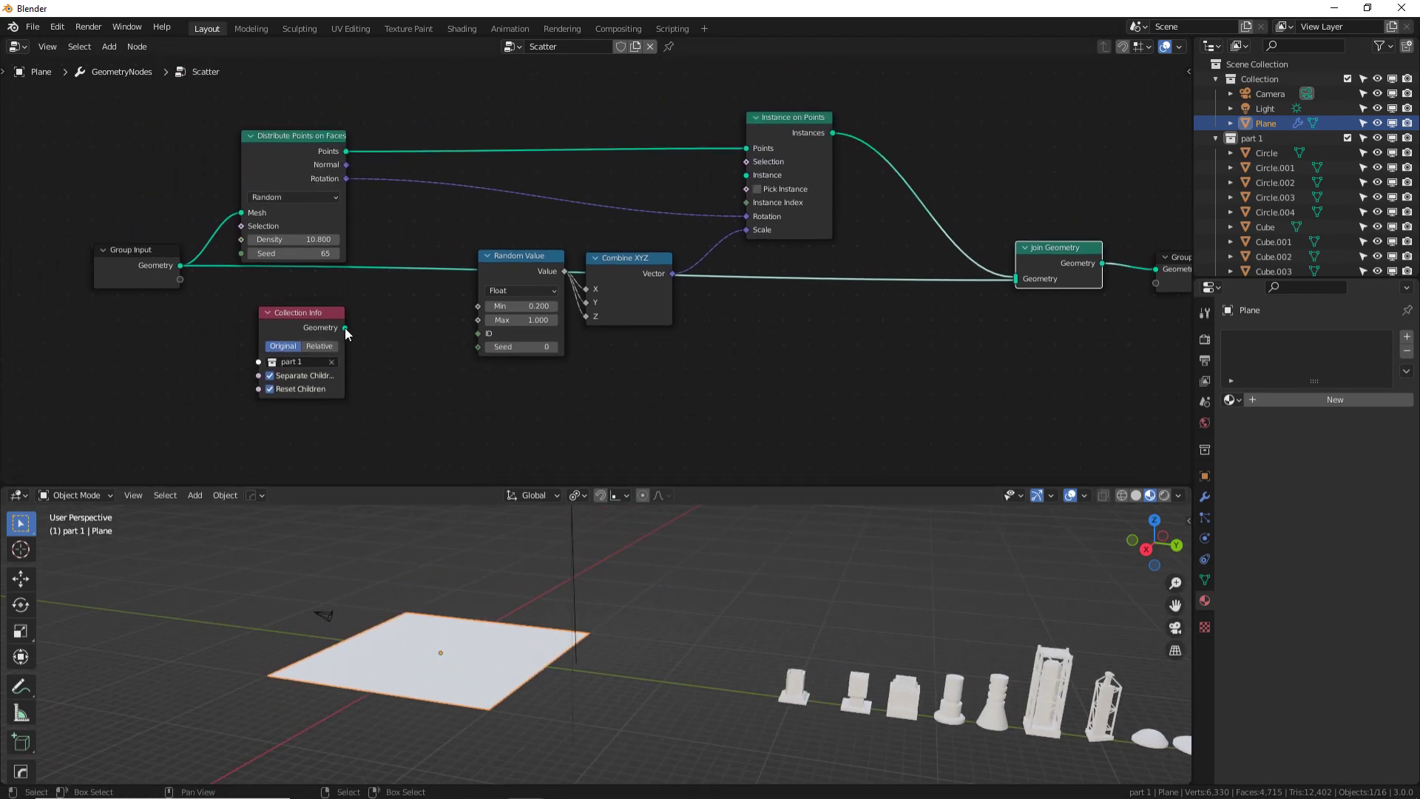
left_click_drag(345, 327, 748, 175)
middle_click_drag(606, 597, 633, 550)
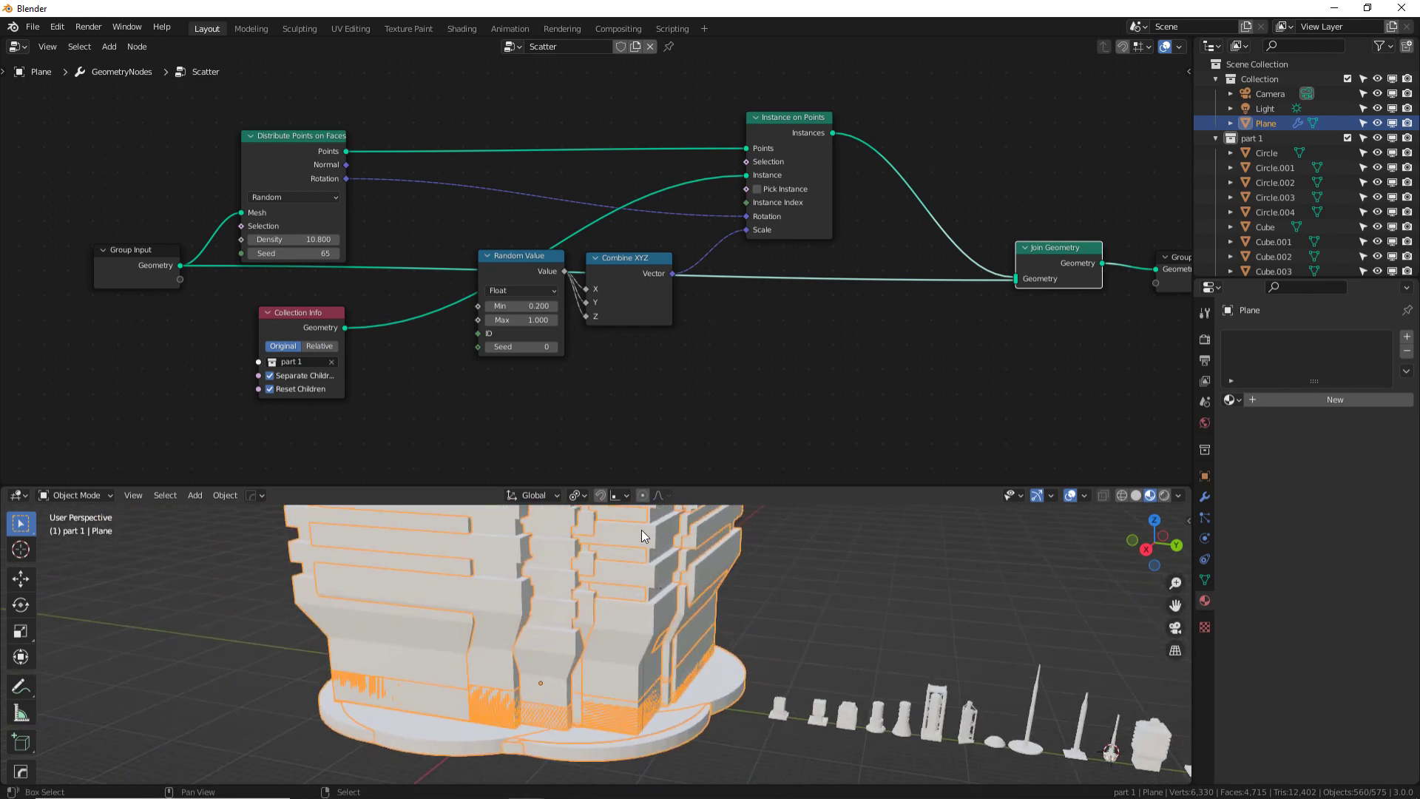
- Set the Random Value node's minimum to 0.1 and maximum to 0.2
left_click_drag(690, 484, 693, 301)
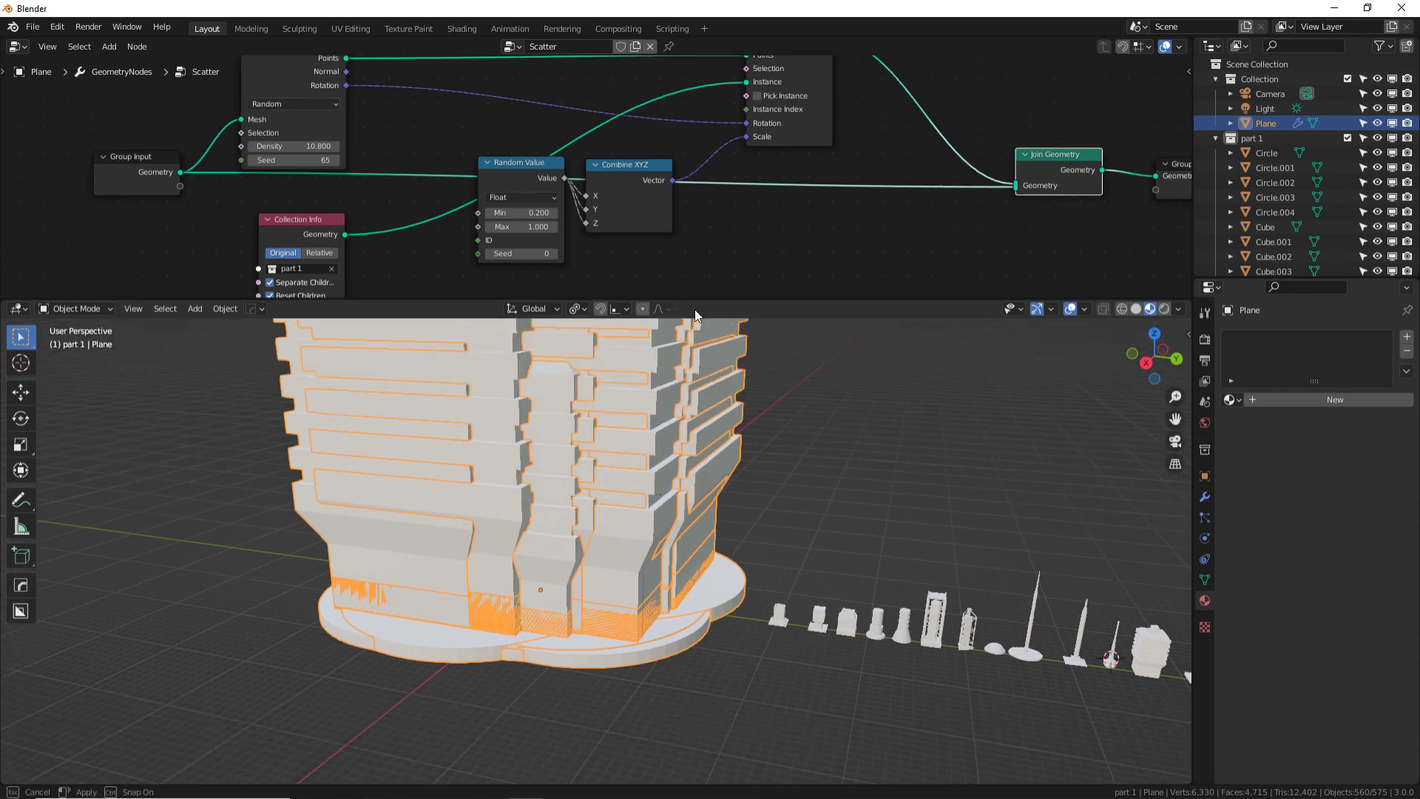
middle_click_drag(666, 414, 648, 483)
left_click(527, 212)
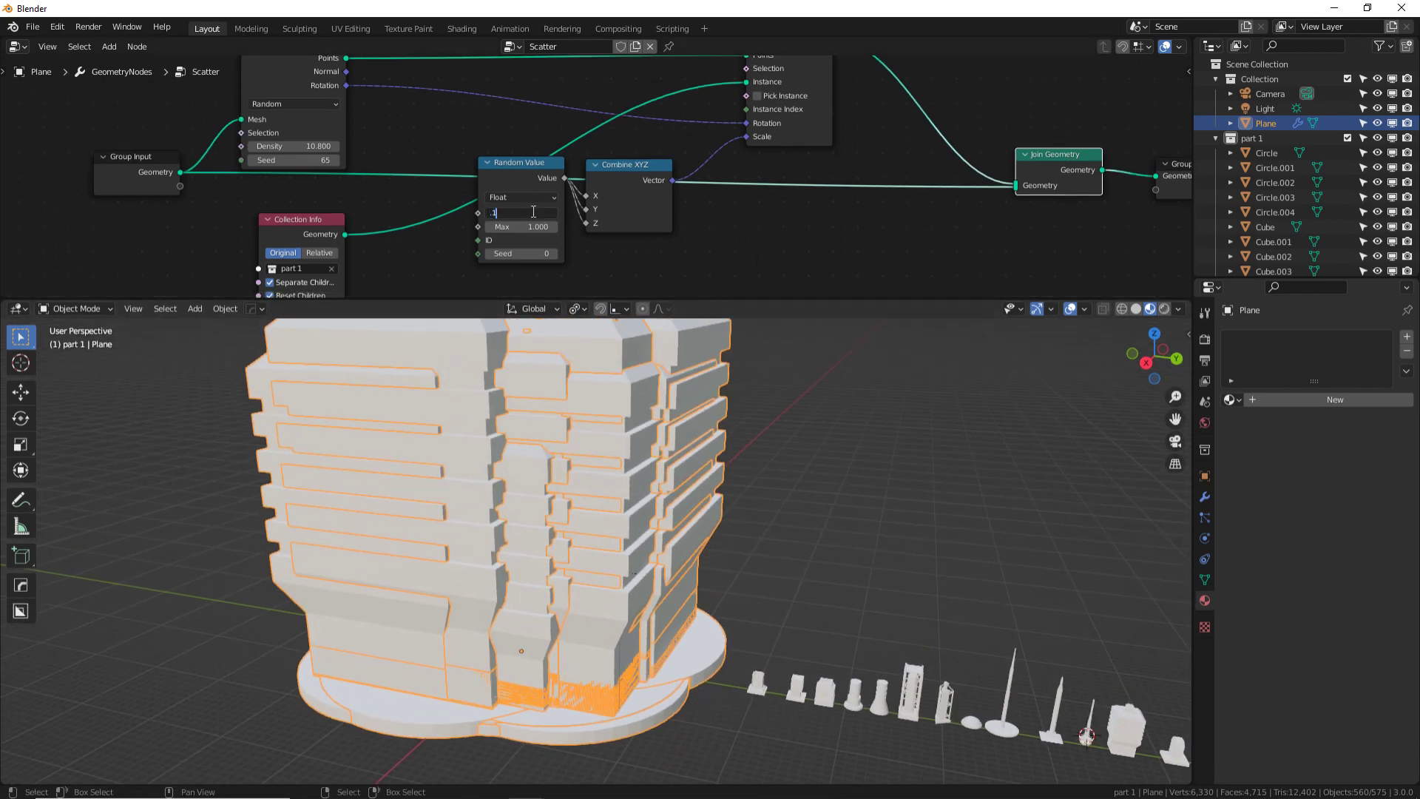
type(".1")
key("Tab")
type(".2")
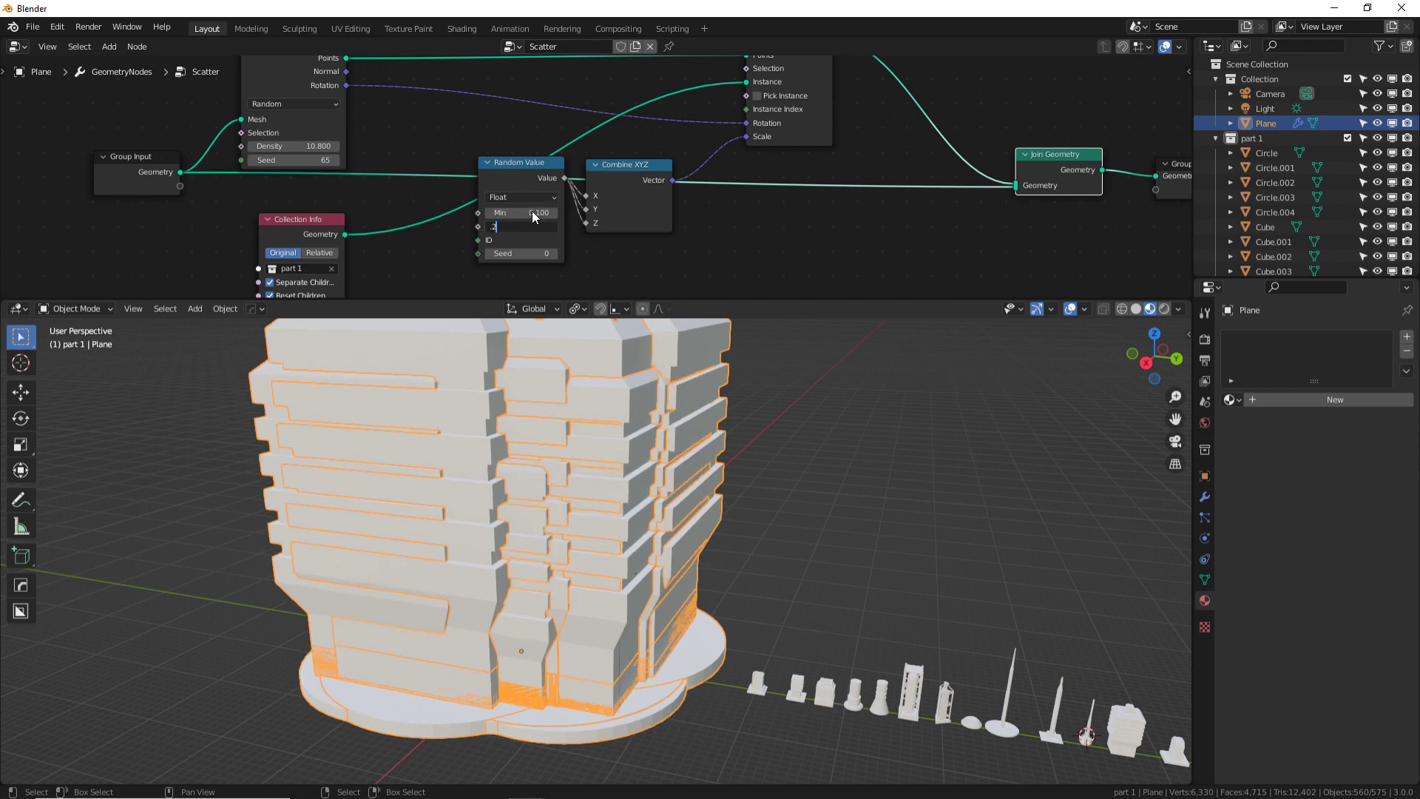
key("Return")
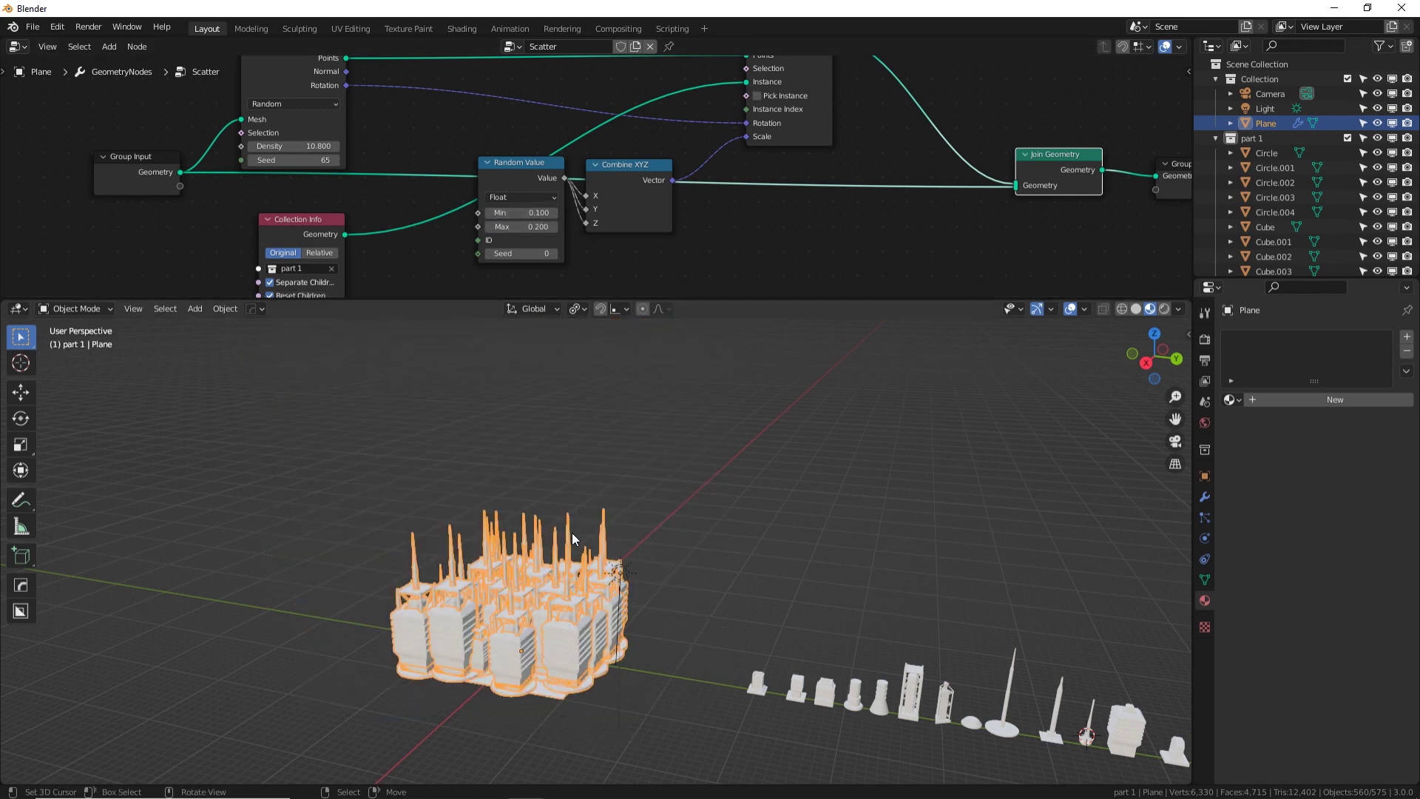
- Lower the Distribute Points on Faces density to 2.4 and inspect the scattered buildings from several angles
scroll(574, 538, "up", 3)
mouse_move(297, 148)
left_mouse_down()
mouse_move(259, 147)
mouse_move(298, 147)
left_mouse_up()
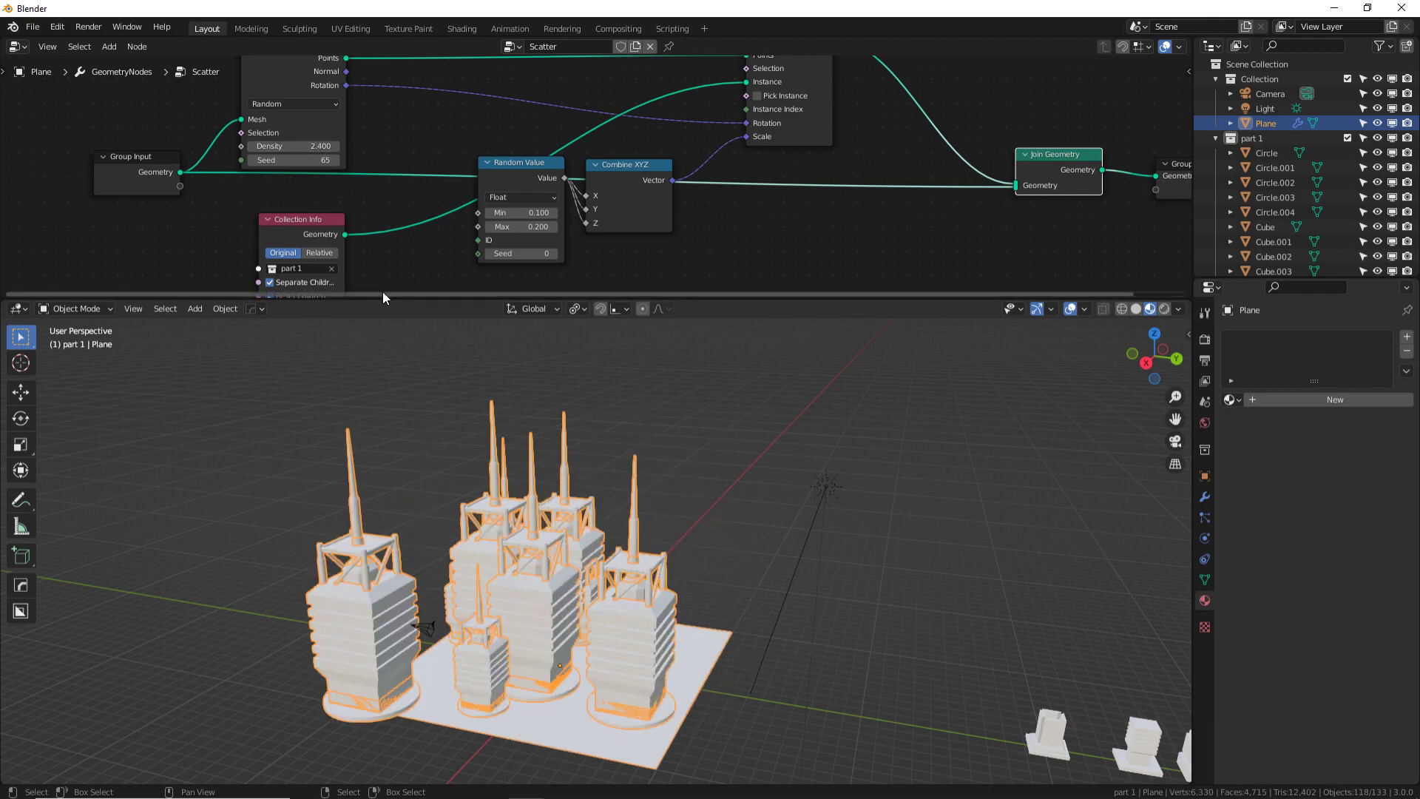
middle_click_drag(421, 590, 845, 566)
middle_click_drag(479, 658, 610, 604, "shift")
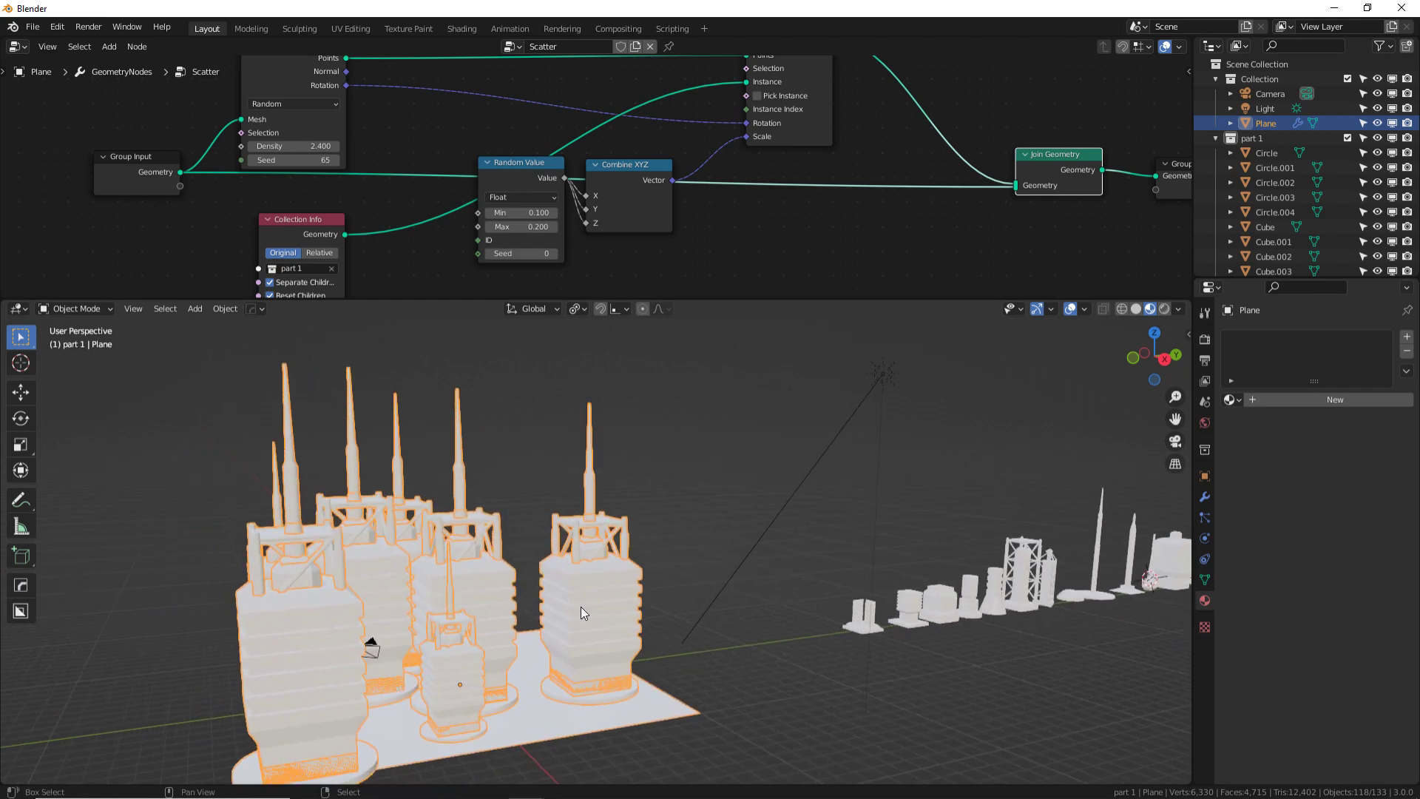
middle_click_drag(496, 589, 557, 516)
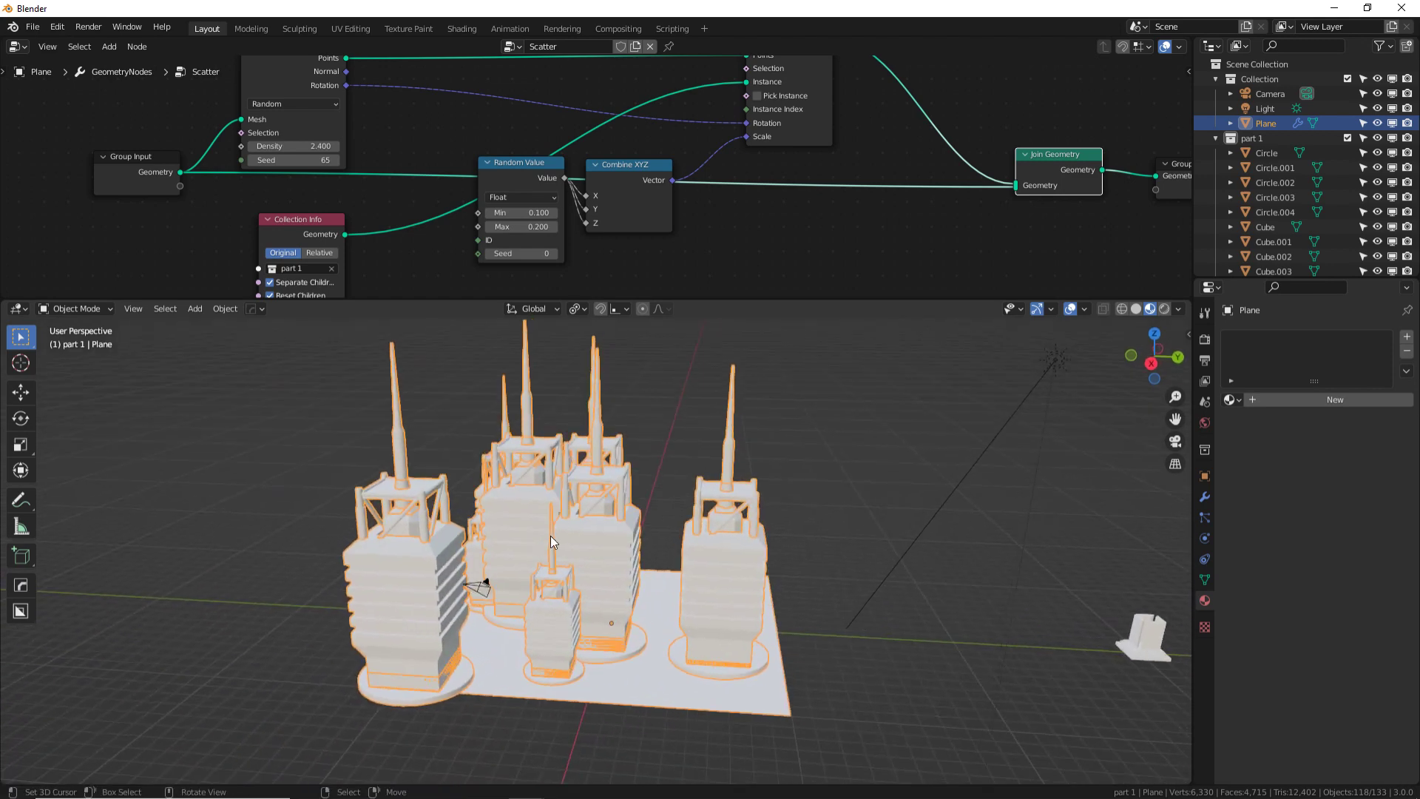
- Enable Pick Instance on the Instance on Points node
middle_click_drag(712, 136, 717, 179)
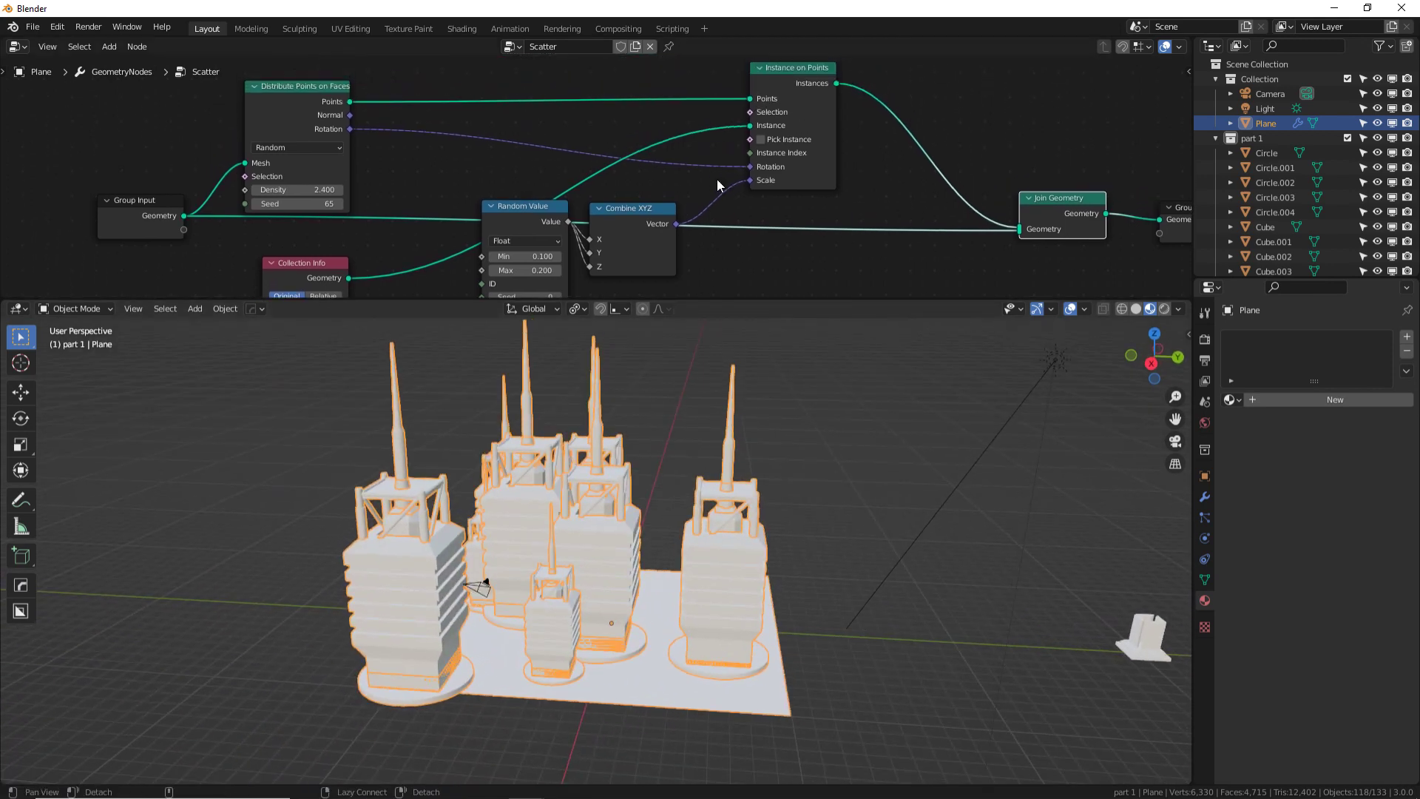
left_click(759, 139)
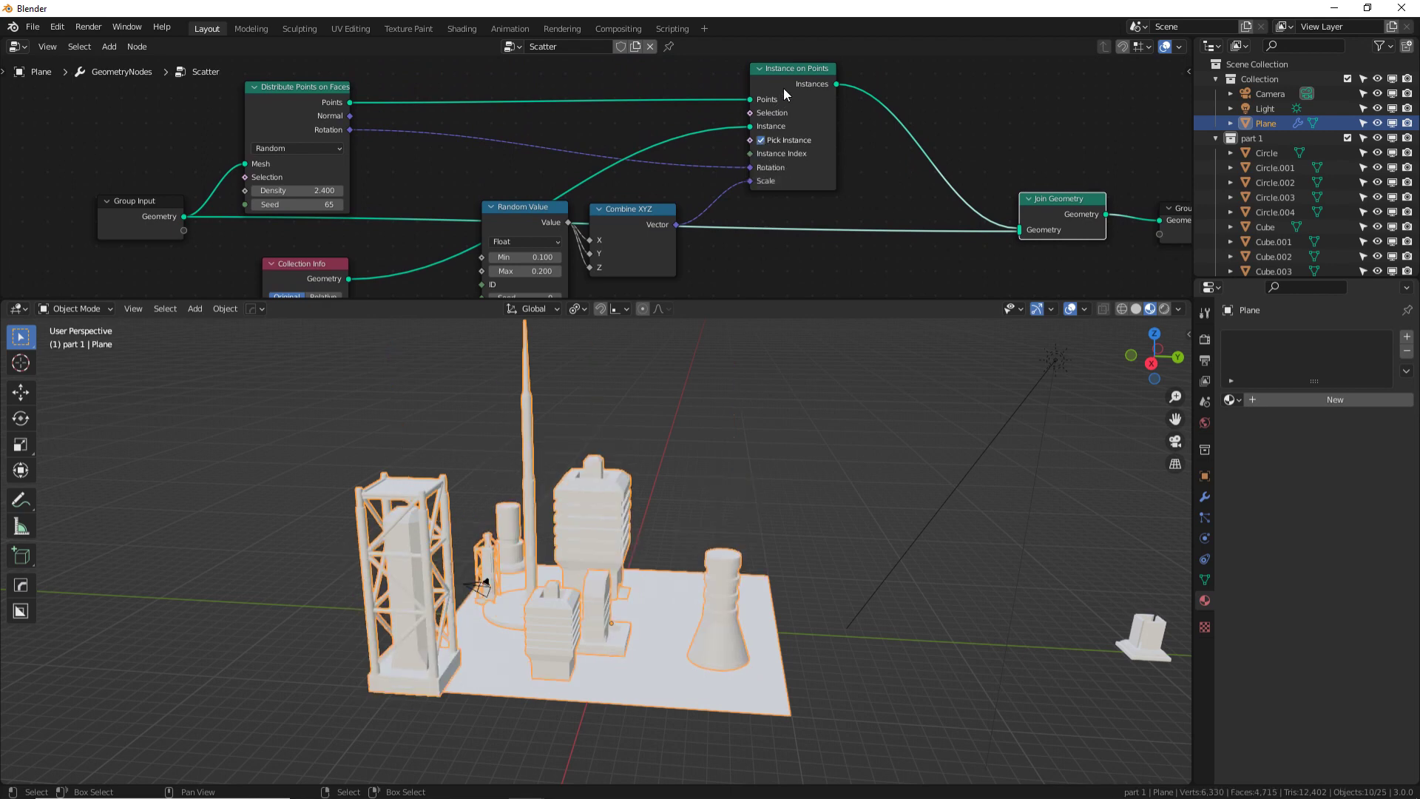
left_click(274, 115)
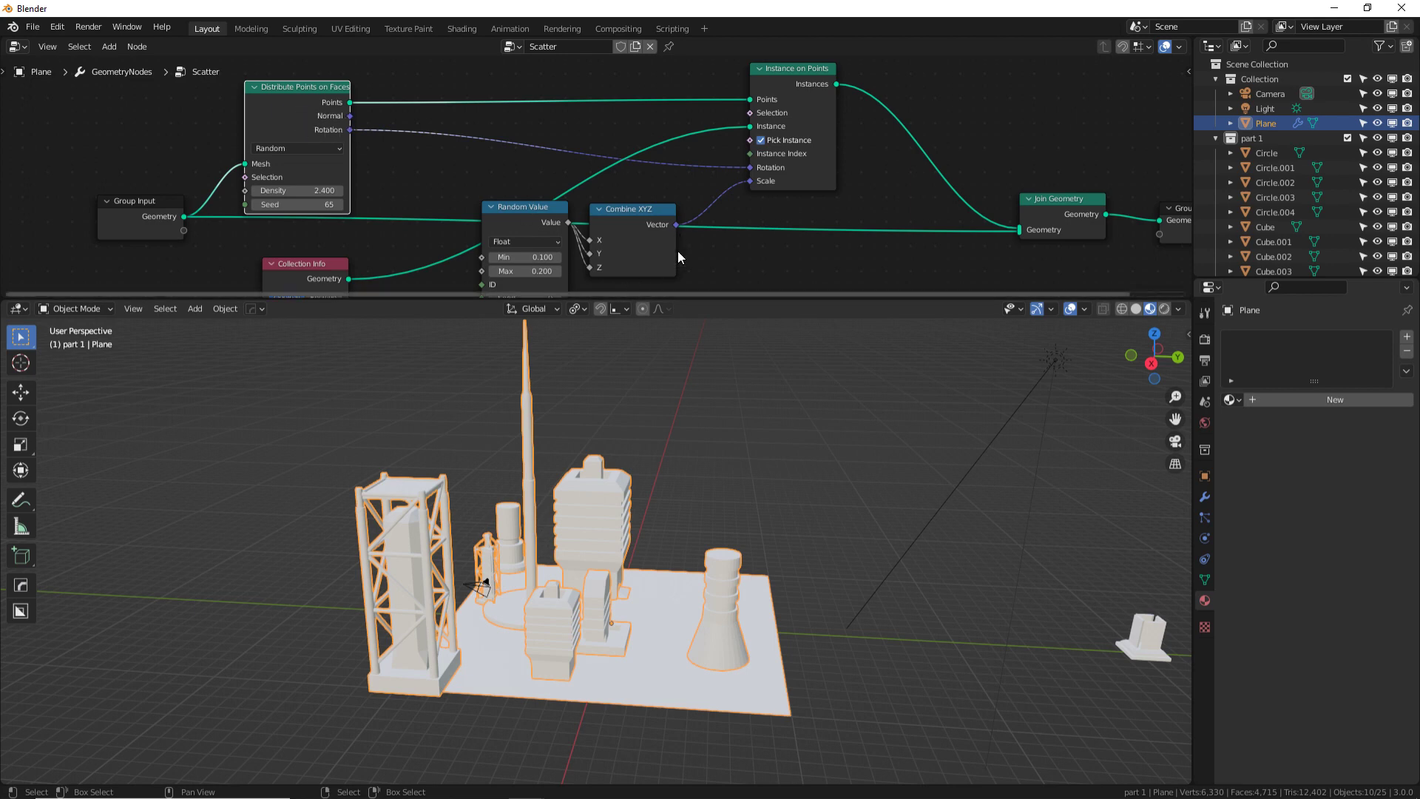
middle_click_drag(725, 157, 810, 81)
left_click(431, 197)
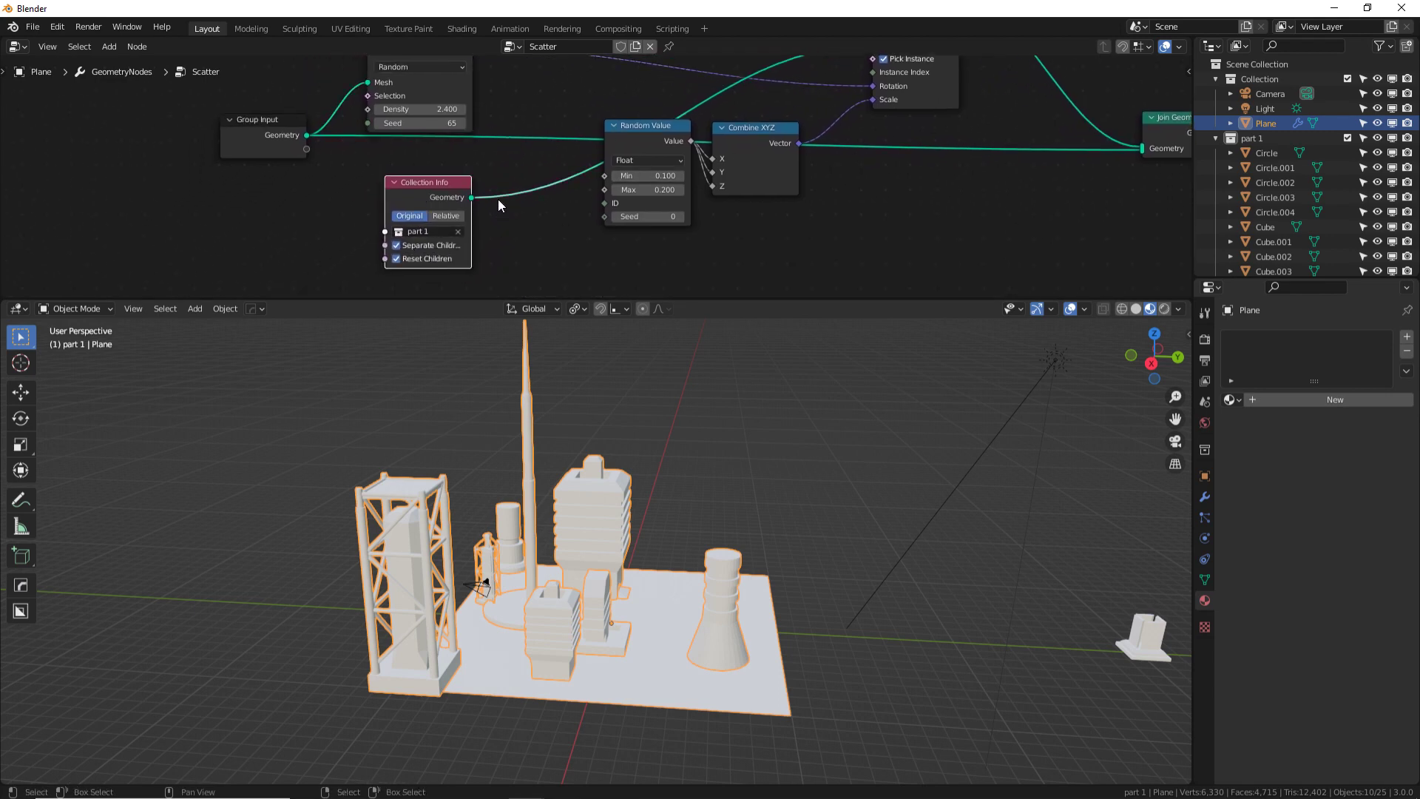
- Set the Distribute Points on Faces density to 11.8, clear the selection, and inspect the scattered buildings
middle_click_drag(651, 374, 672, 486)
middle_click_drag(722, 420, 668, 446)
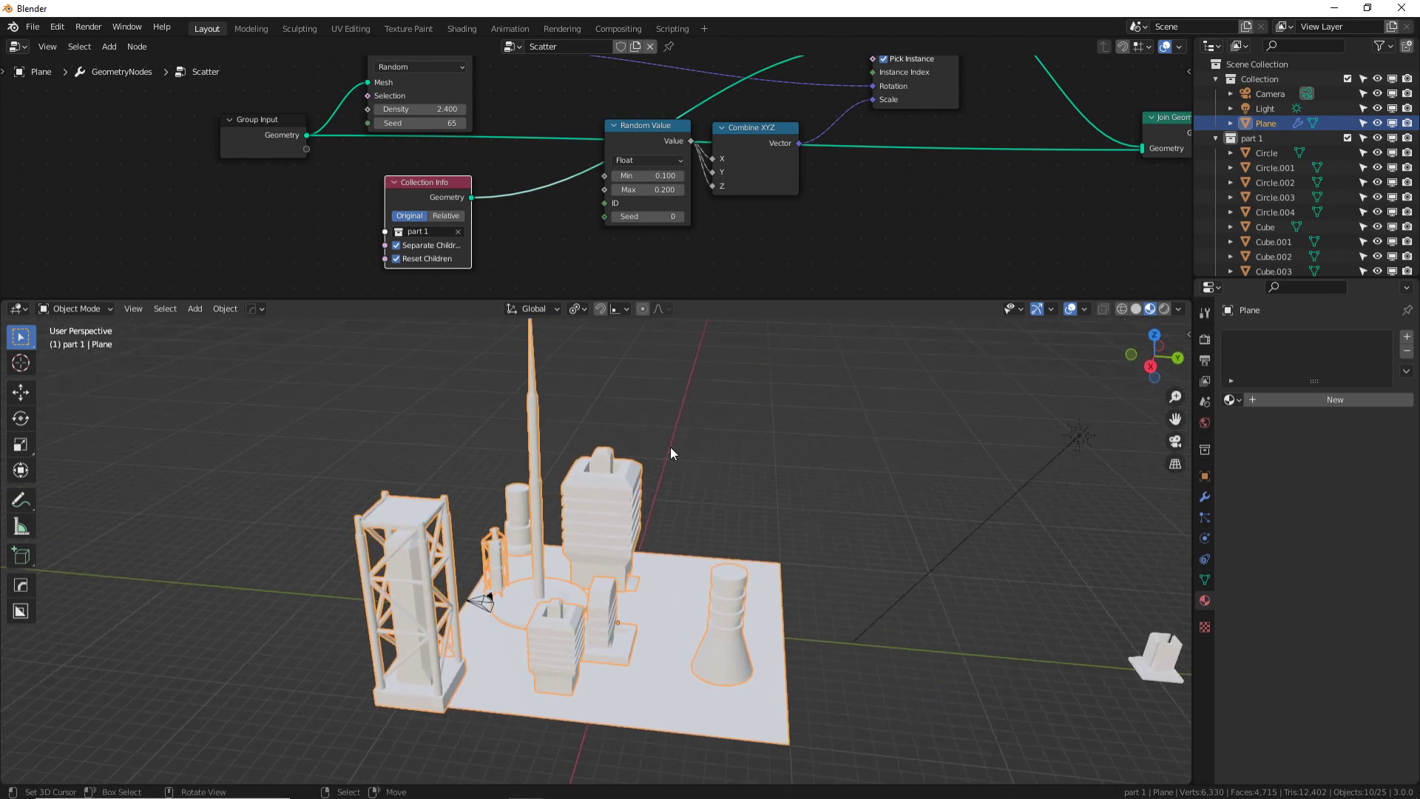
middle_click_drag(734, 554, 703, 555)
left_click_drag(418, 109, 484, 109)
middle_click_drag(969, 592, 596, 507)
key("alt+a")
scroll(739, 585, "up", 3)
scroll(596, 508, "down", 3)
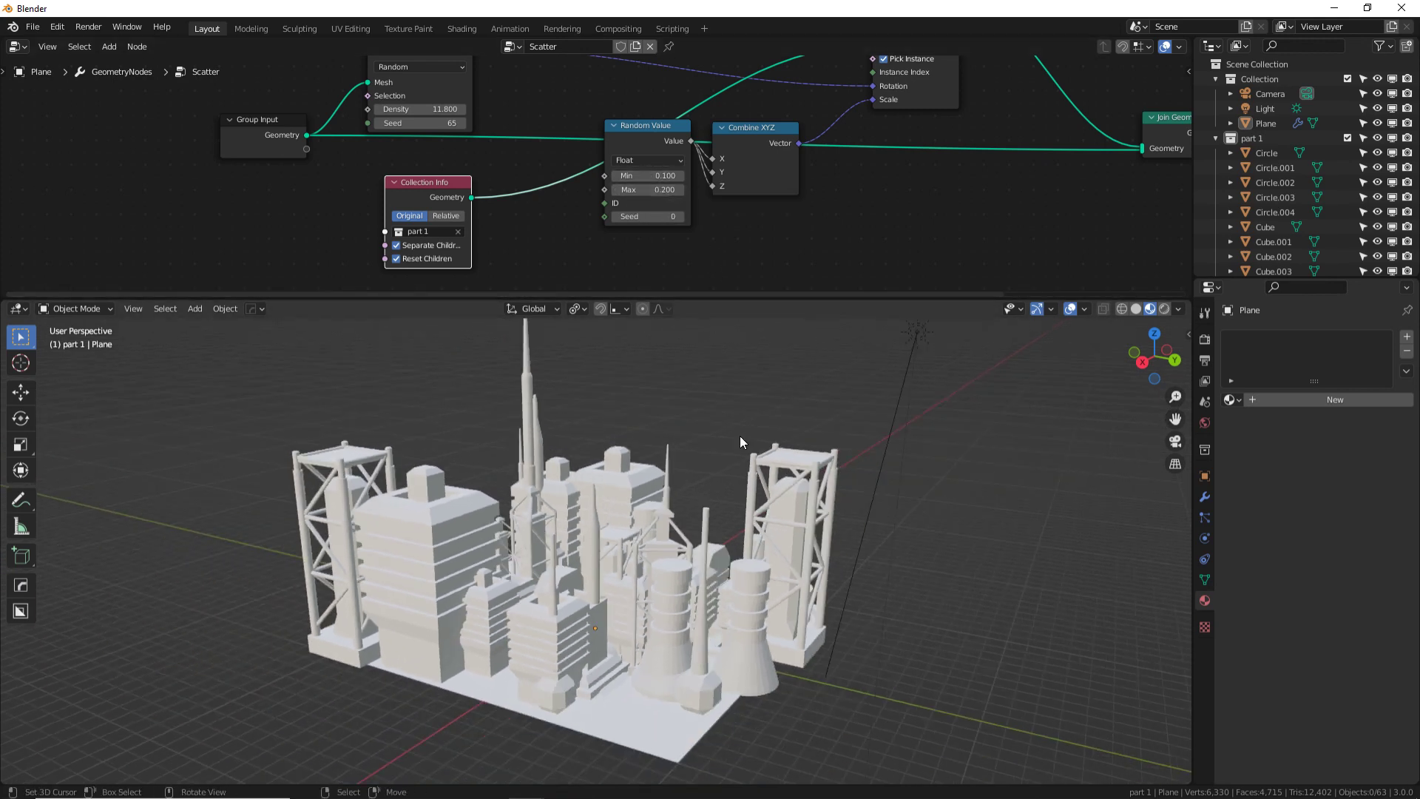
- Select the whole row of part 1 source buildings and apply their scale
scroll(767, 478, "down", 4)
middle_click_drag(806, 518, 416, 452, "shift")
key("b")
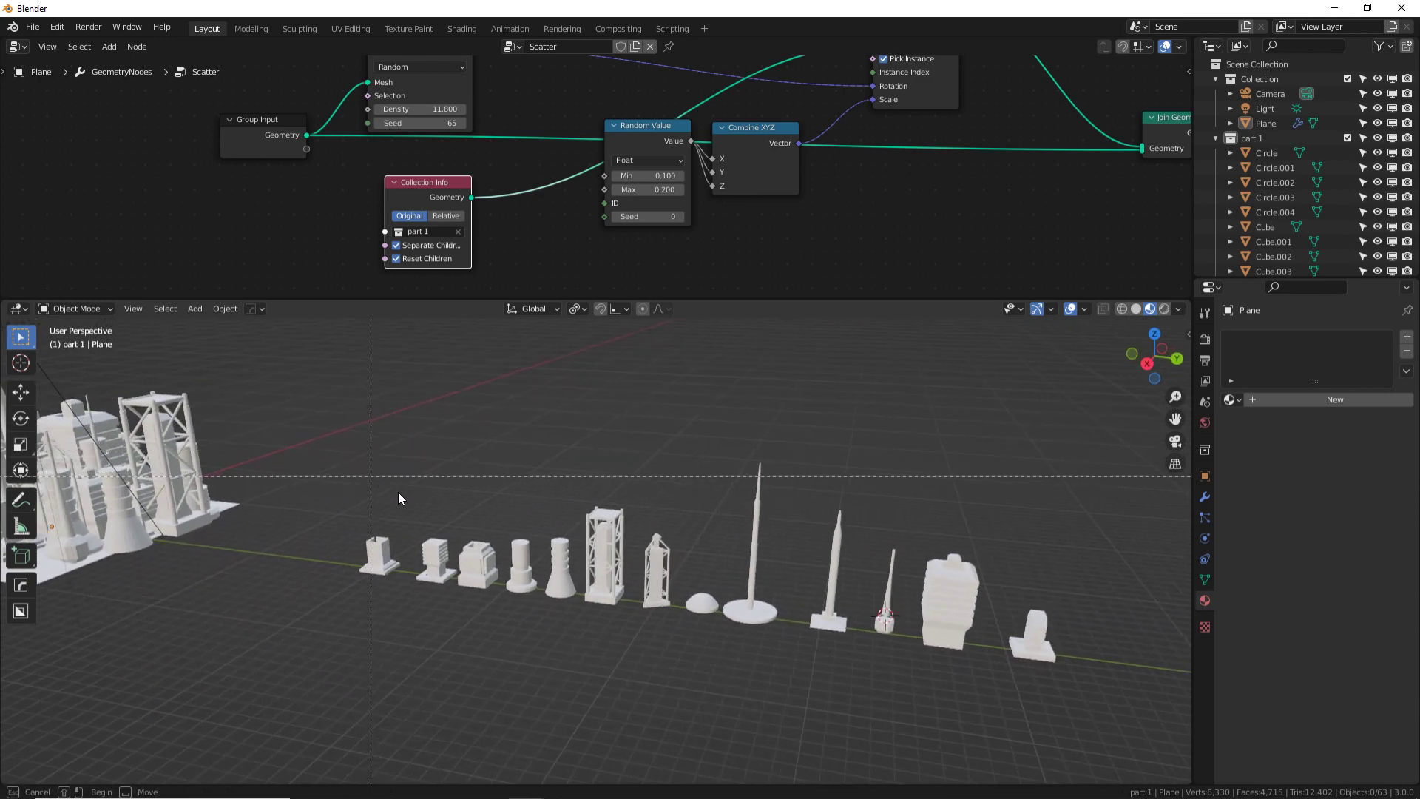
left_click_drag(335, 425, 1063, 712)
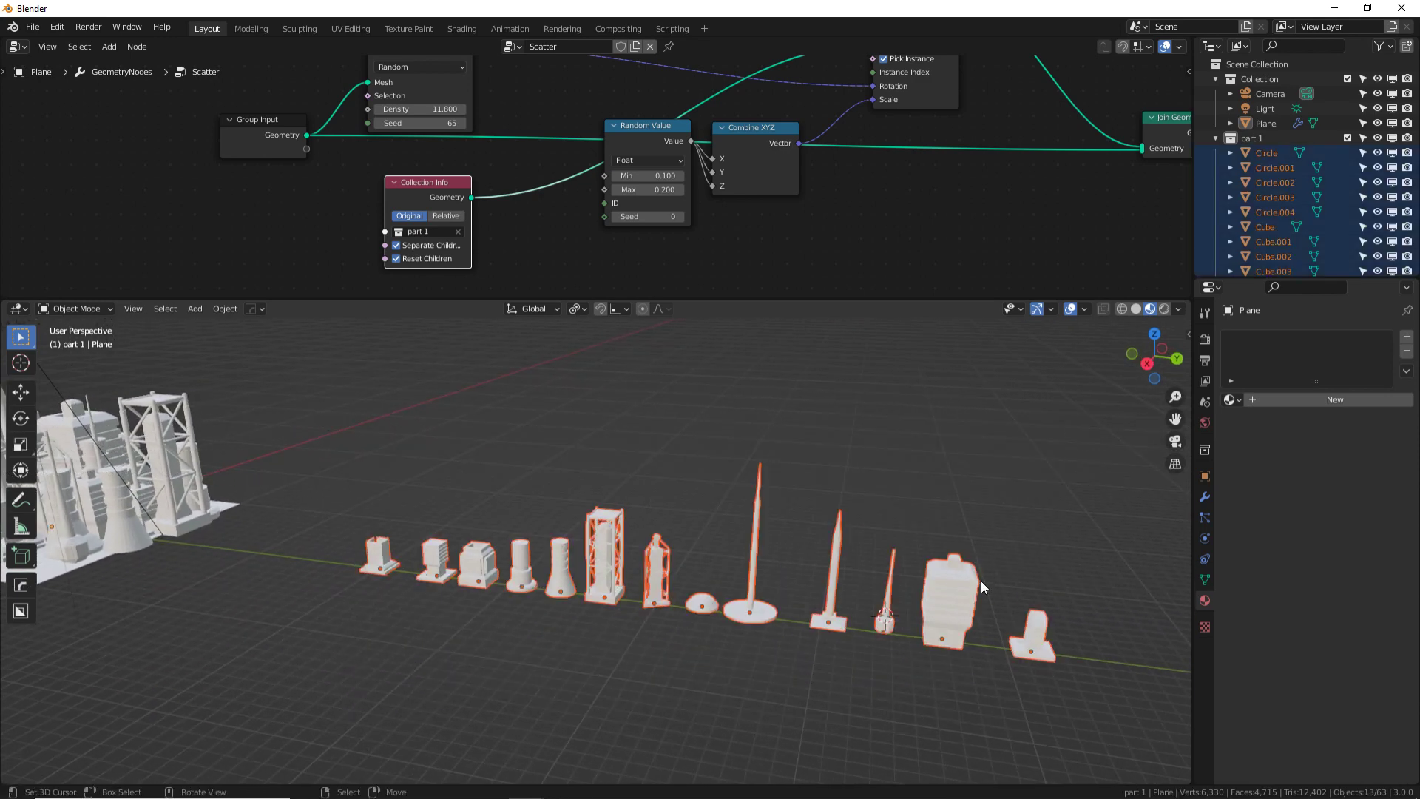
key("ctrl+a")
left_click(926, 614)
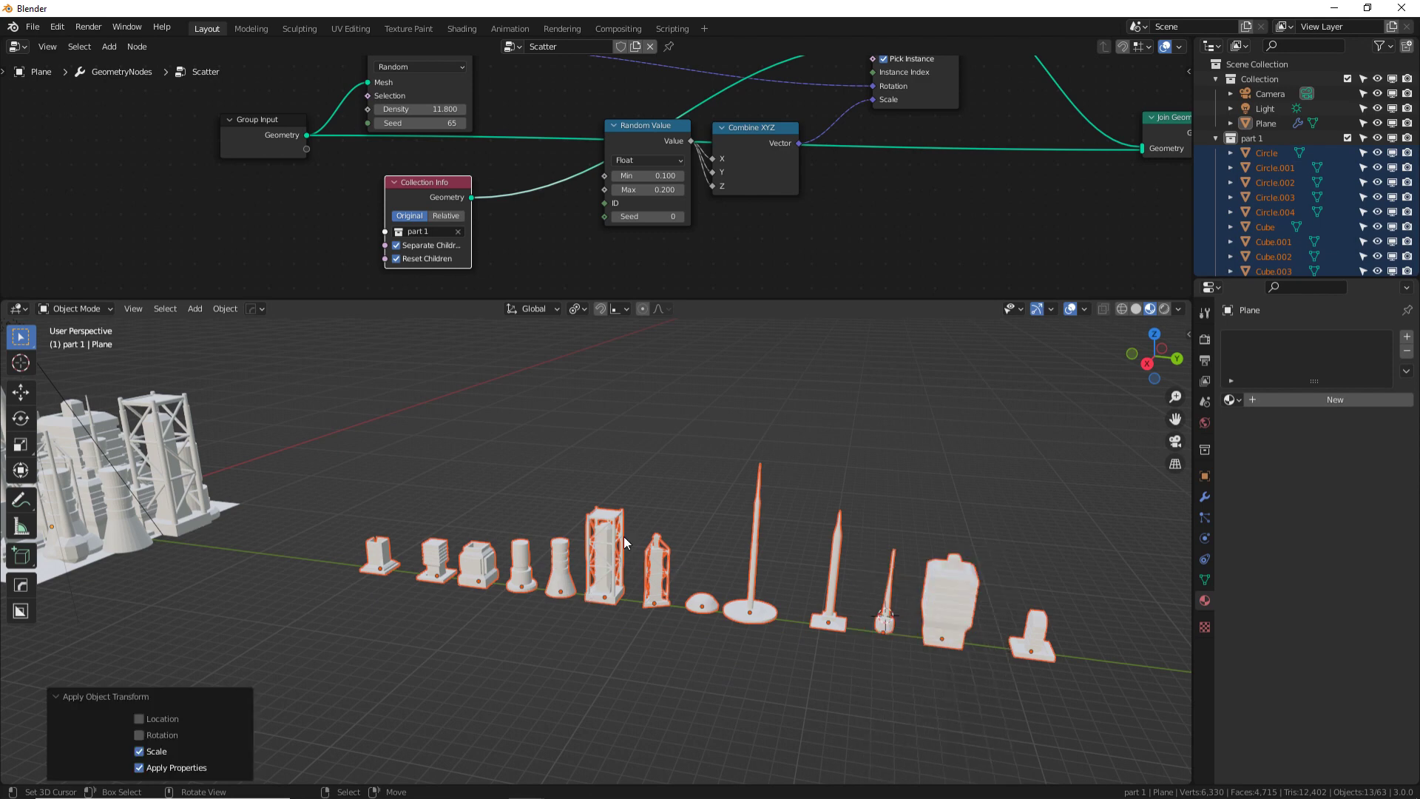
key("ctrl+a")
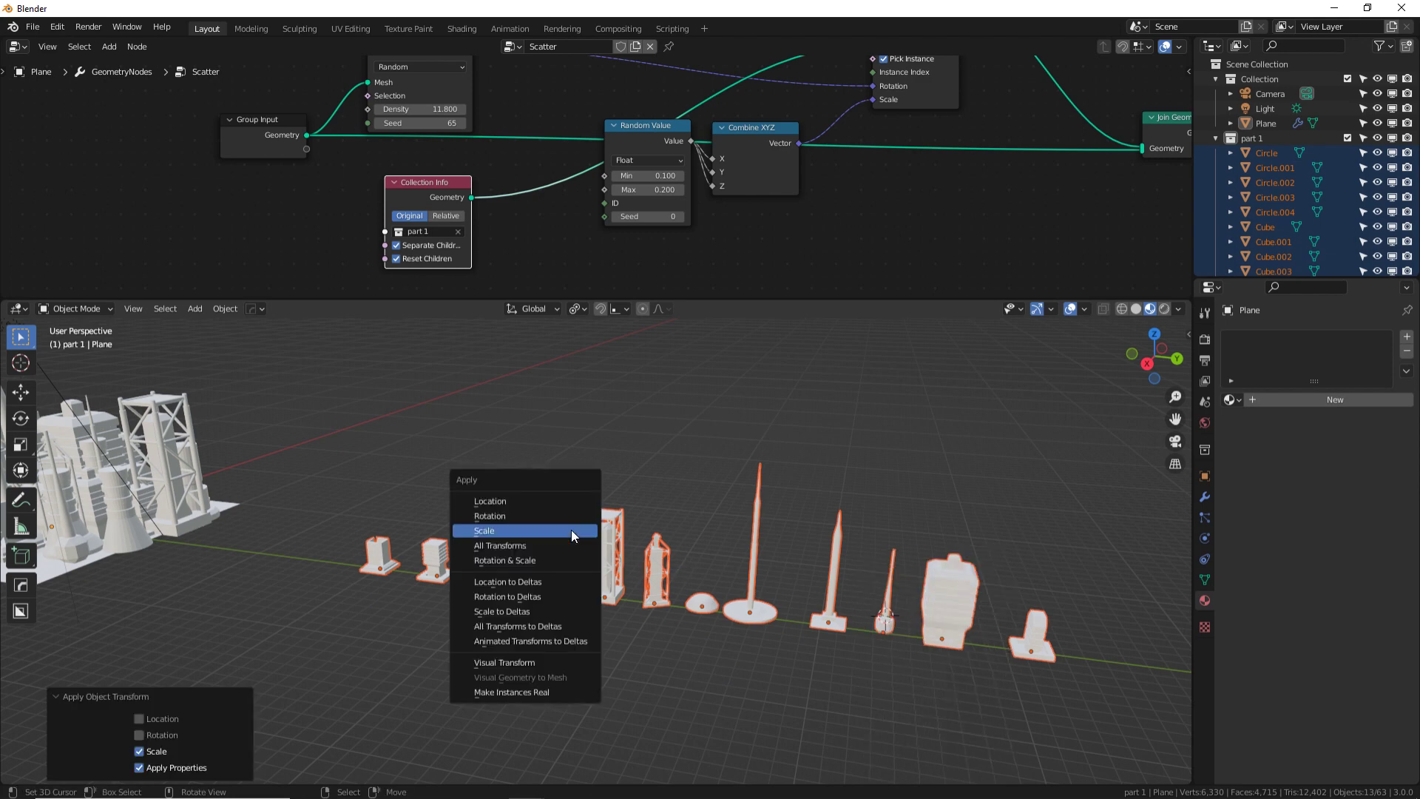
left_click(571, 529)
- Try scaling the second source building, Cube.001, up by about 5.3 and again by about 1.4, and apply its scale
left_click(444, 559)
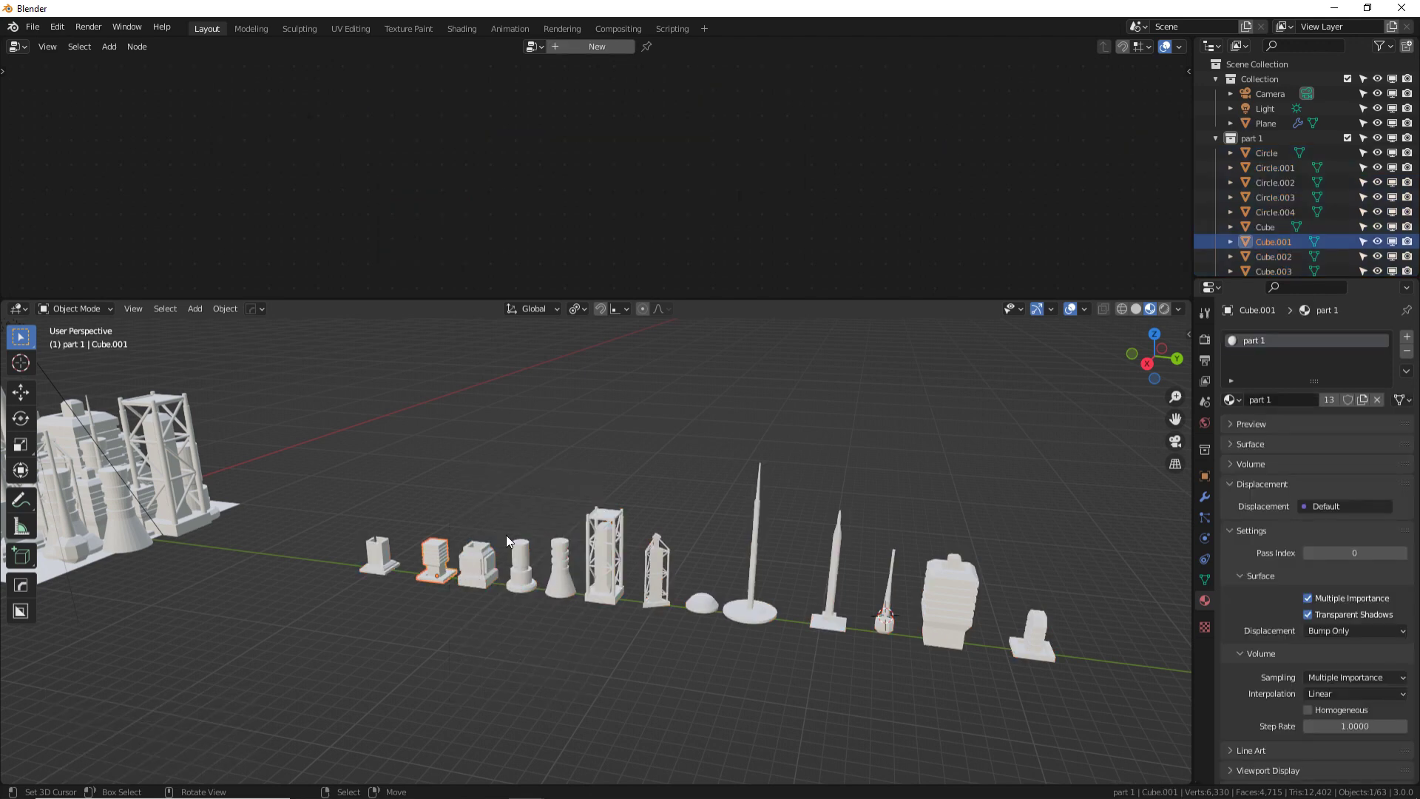
key("s")
left_click(828, 423)
key("s")
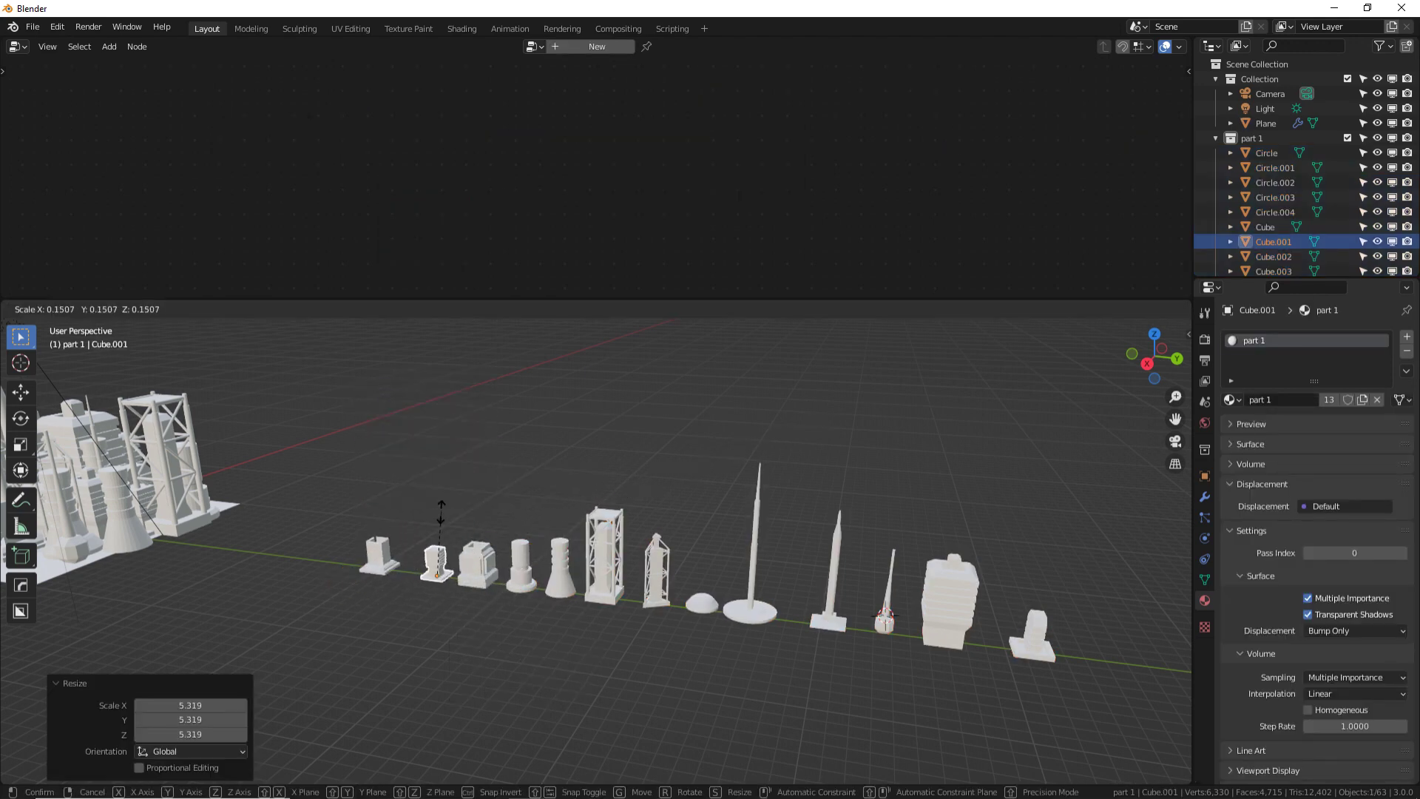
left_click(518, 503)
middle_click_drag(260, 479, 346, 464)
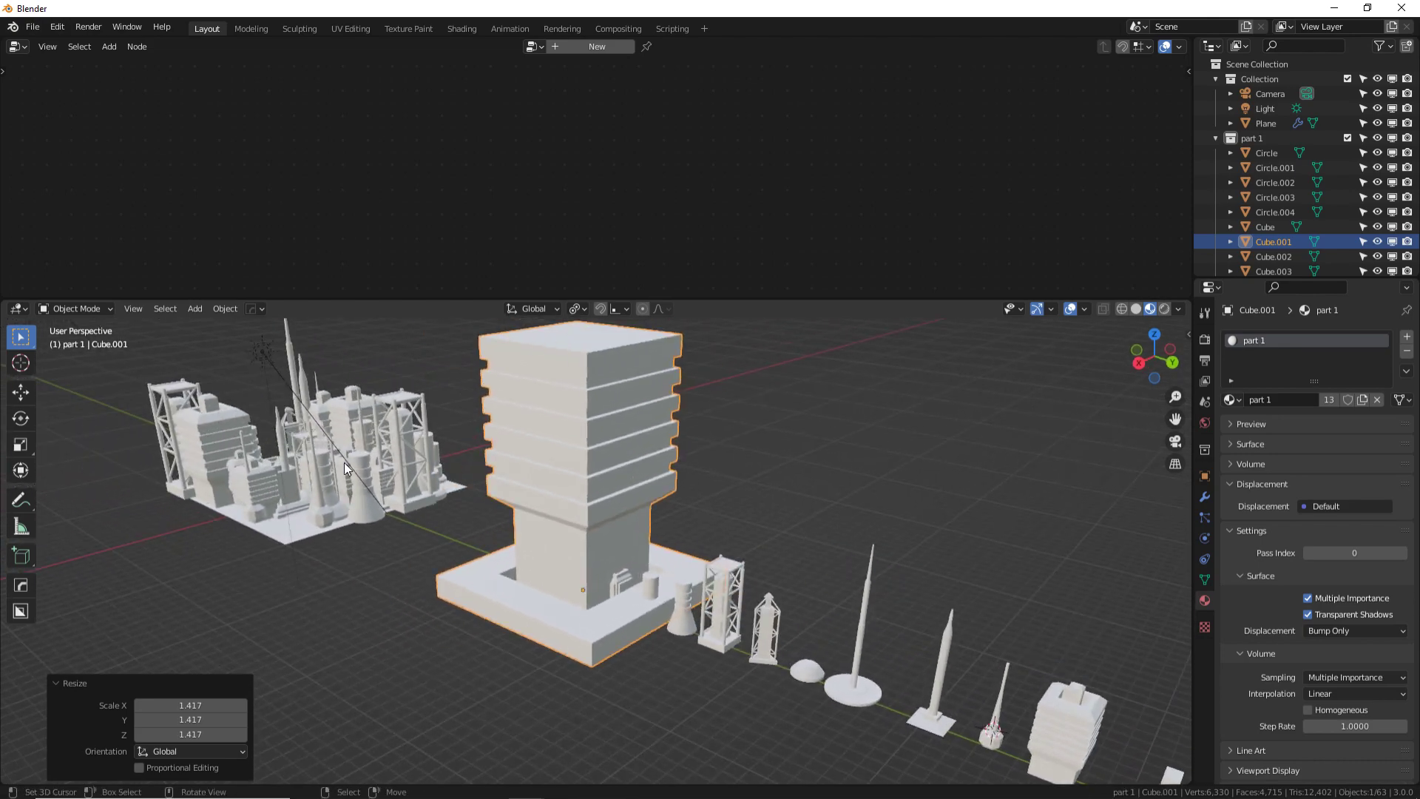
key("ctrl+a")
left_click(641, 478)
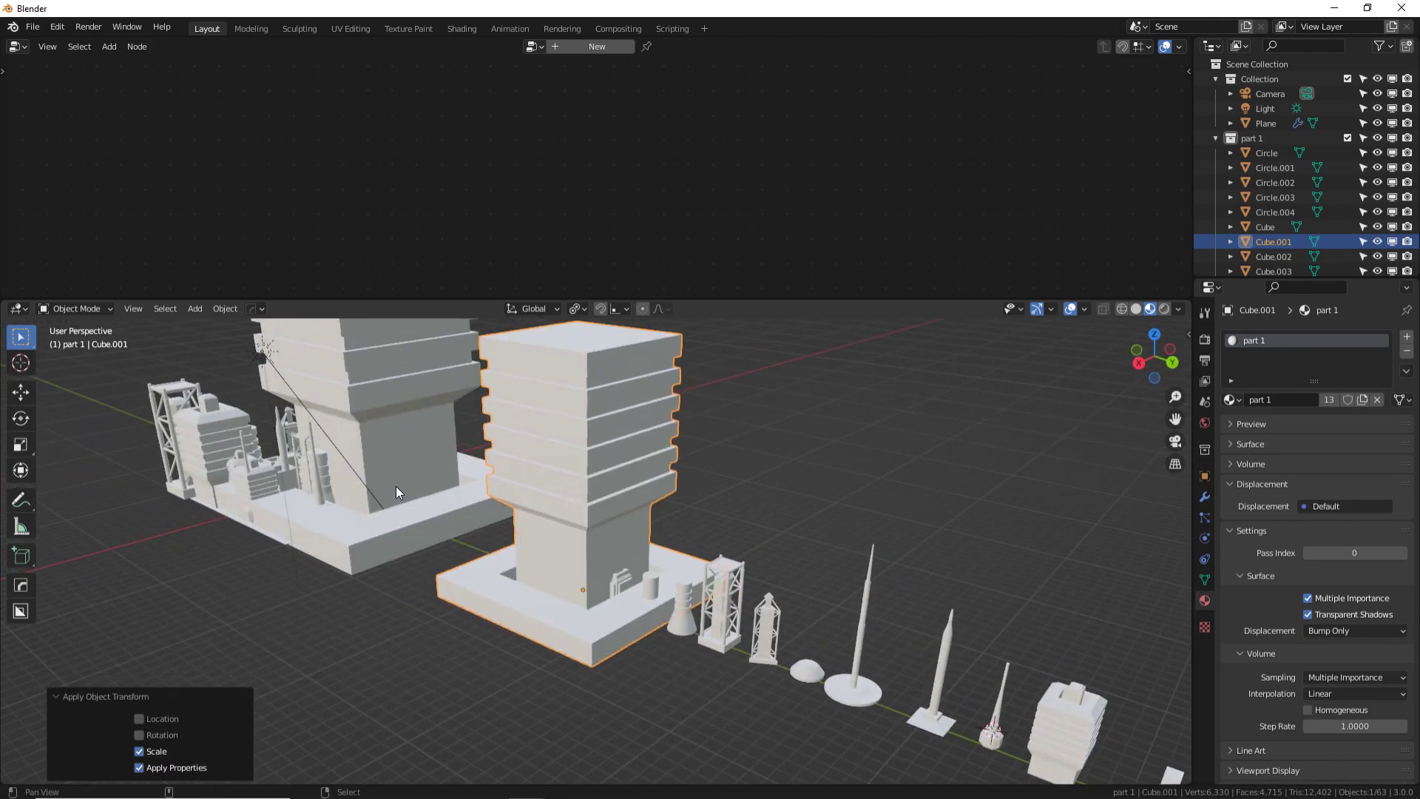
middle_click_drag(393, 484, 632, 751, "shift")
middle_click_drag(521, 645, 361, 503, "shift")
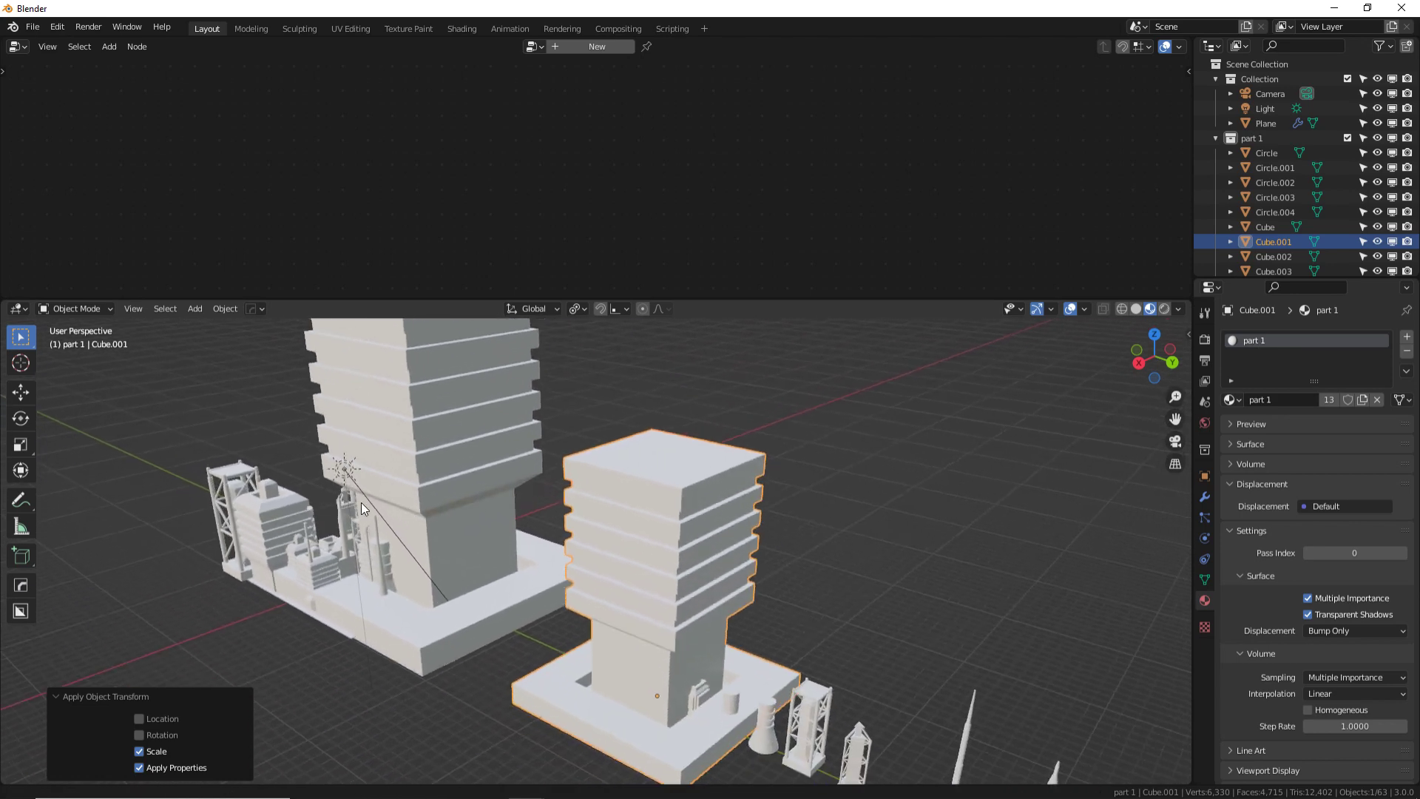
scroll(799, 542, "down", 5)
middle_click_drag(828, 610, 814, 654)
- Check in the object properties that the source buildings have applied scale, including the small lattice tower and the dome
left_click(814, 655)
left_click(1205, 475)
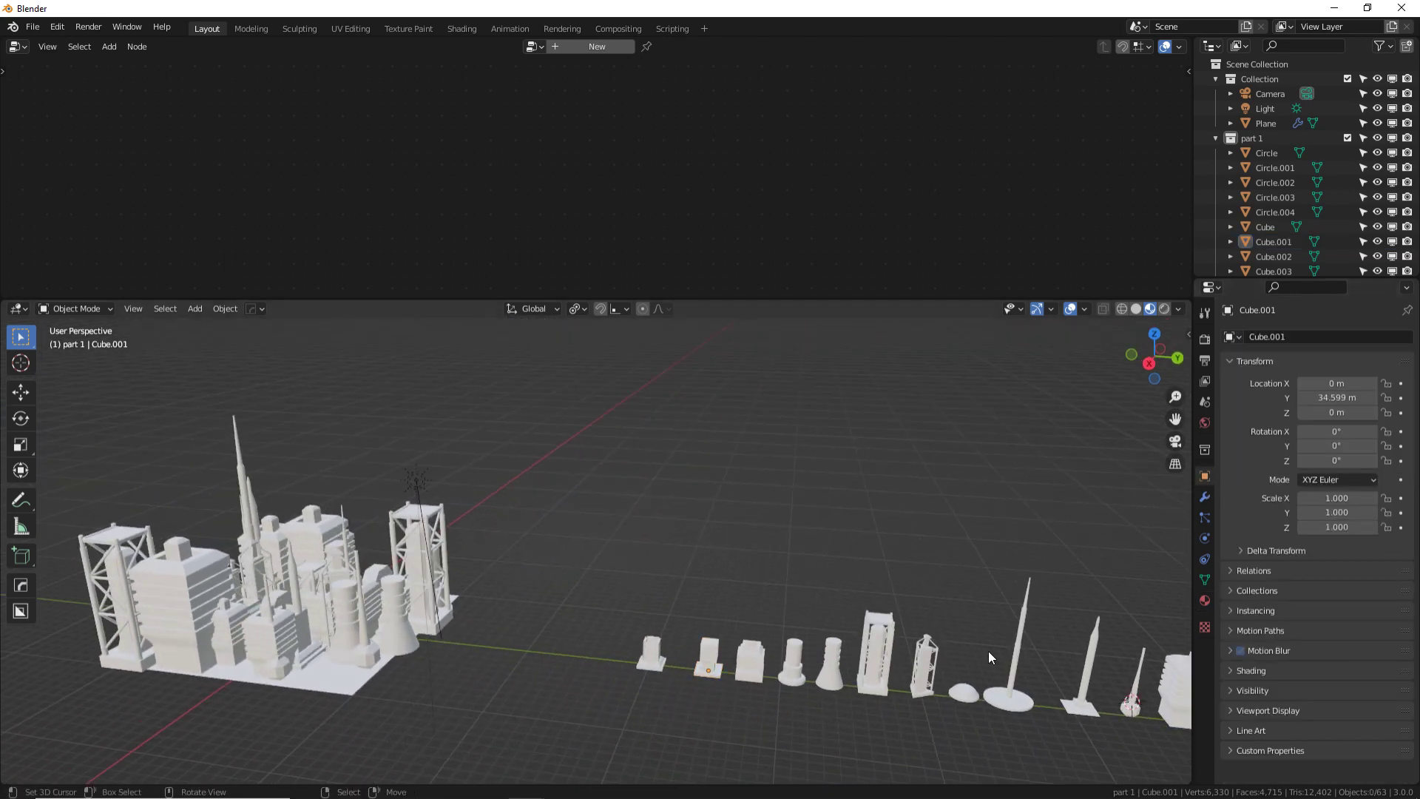
left_click(928, 672)
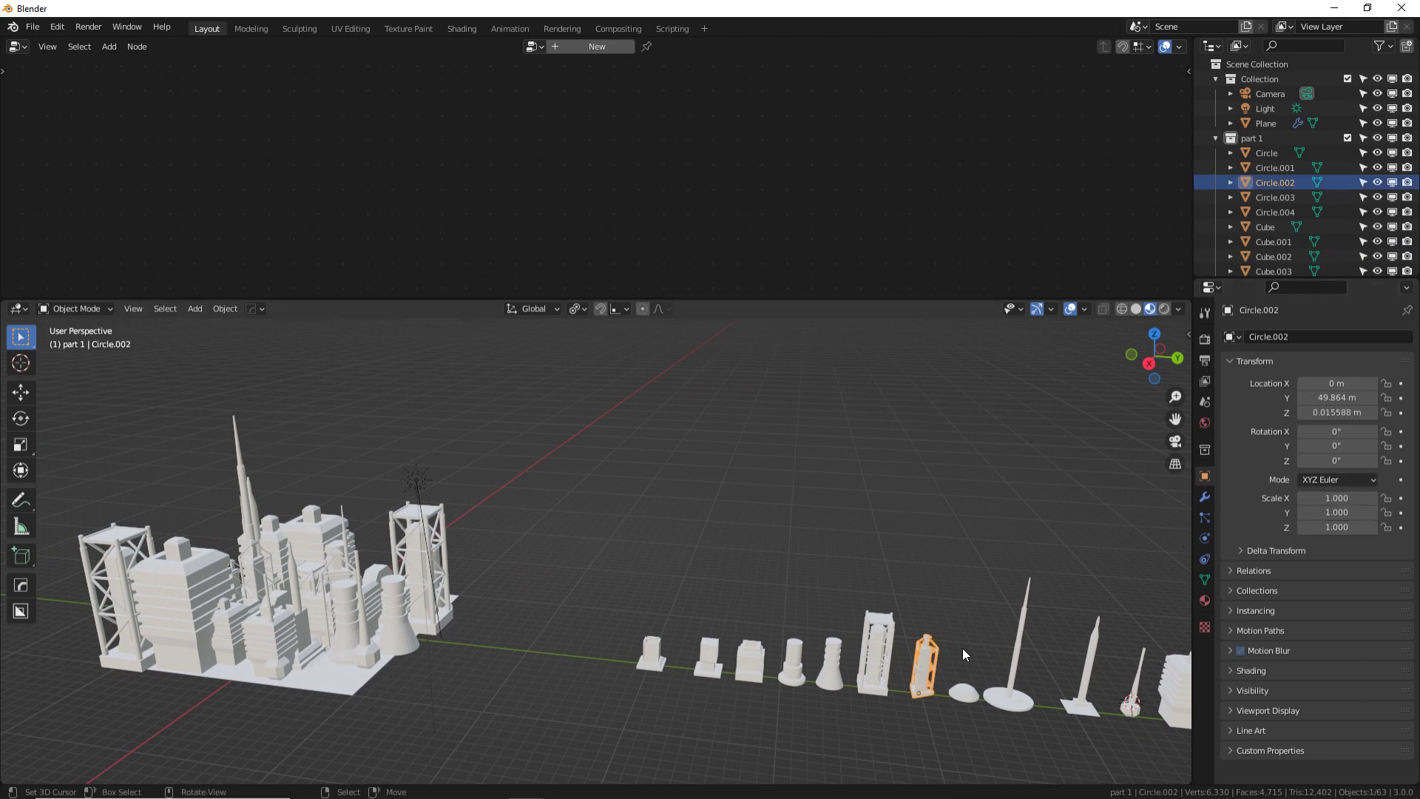
left_click(964, 693)
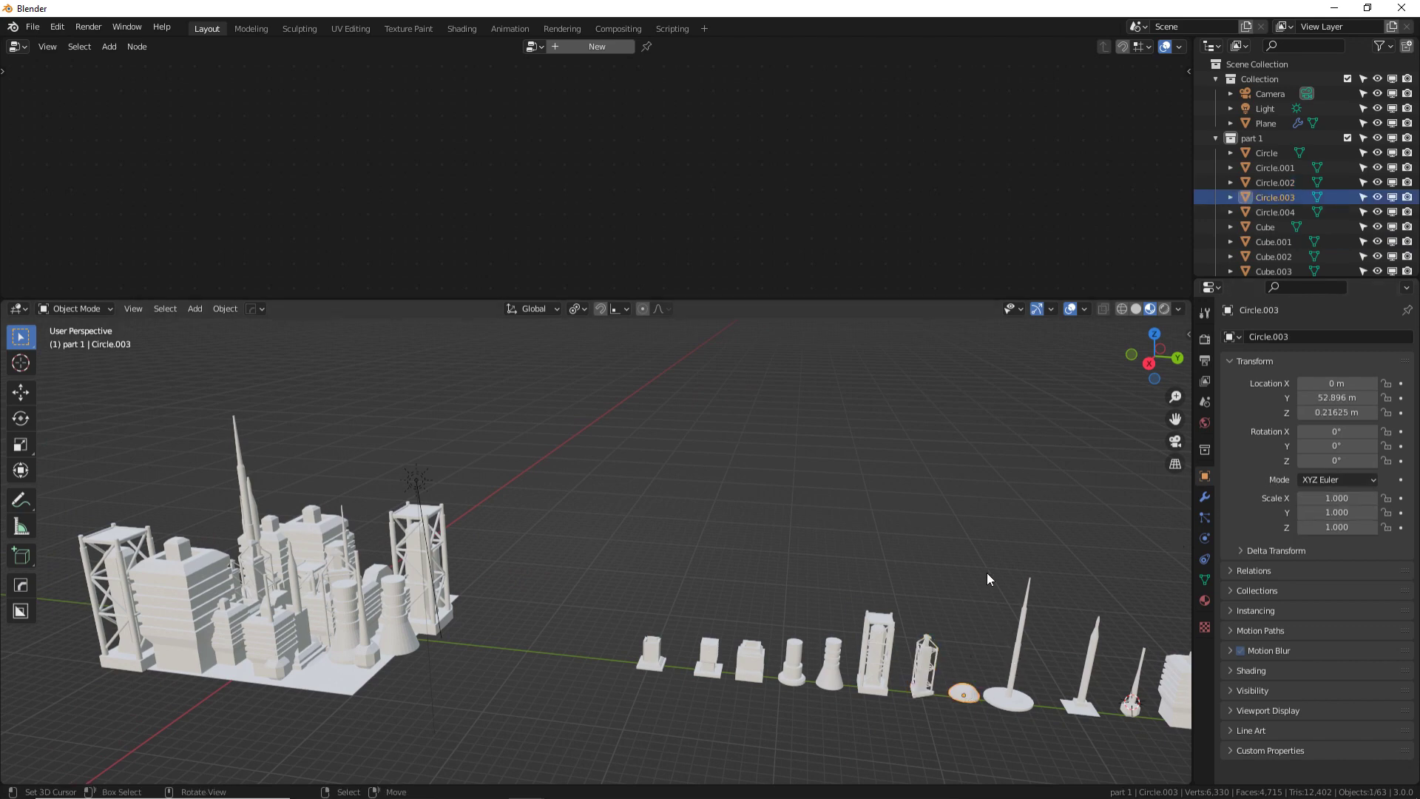
left_click(518, 544)
scroll(518, 544, "down", 2)
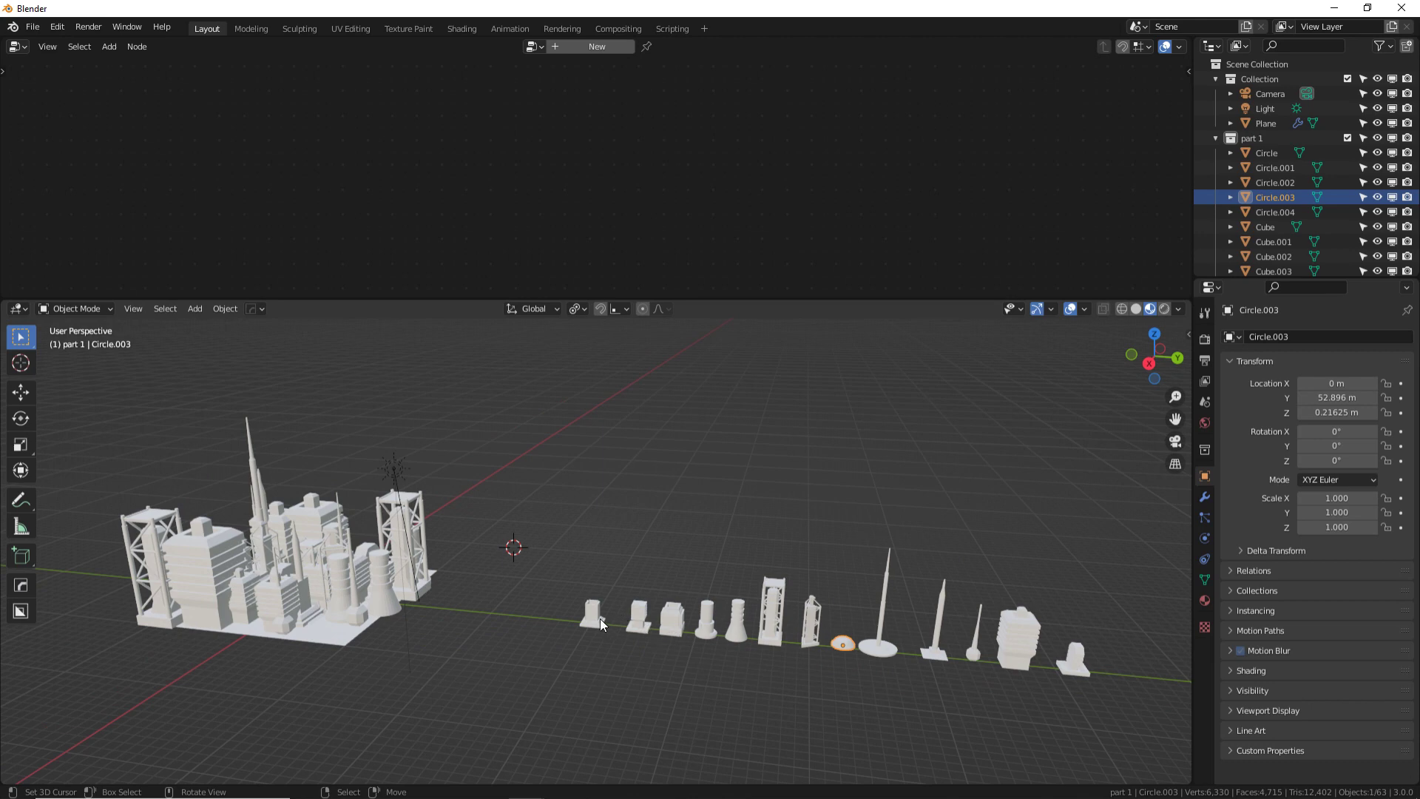
mouse_move(351, 539)
middle_mouse_down()
mouse_move(460, 535)
mouse_move(568, 497)
mouse_move(482, 539)
mouse_move(606, 583)
mouse_move(612, 561)
mouse_move(708, 558)
mouse_move(837, 587)
mouse_move(340, 528)
middle_mouse_up()
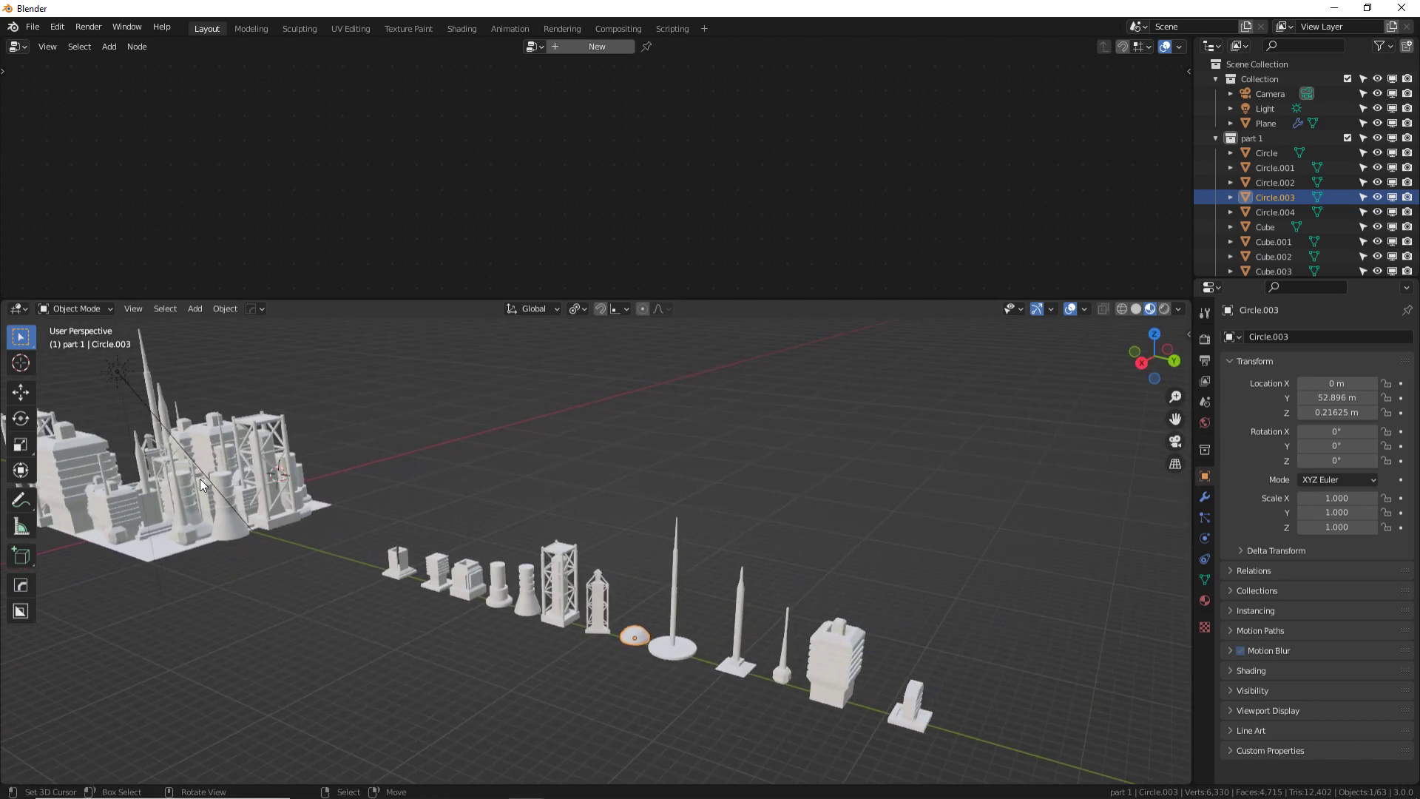
- Duplicate the wide ridged tower, Cube.006, by -4.2371 m along X and repeat the duplication ten times
left_click(858, 677)
middle_click_drag(903, 663, 875, 609)
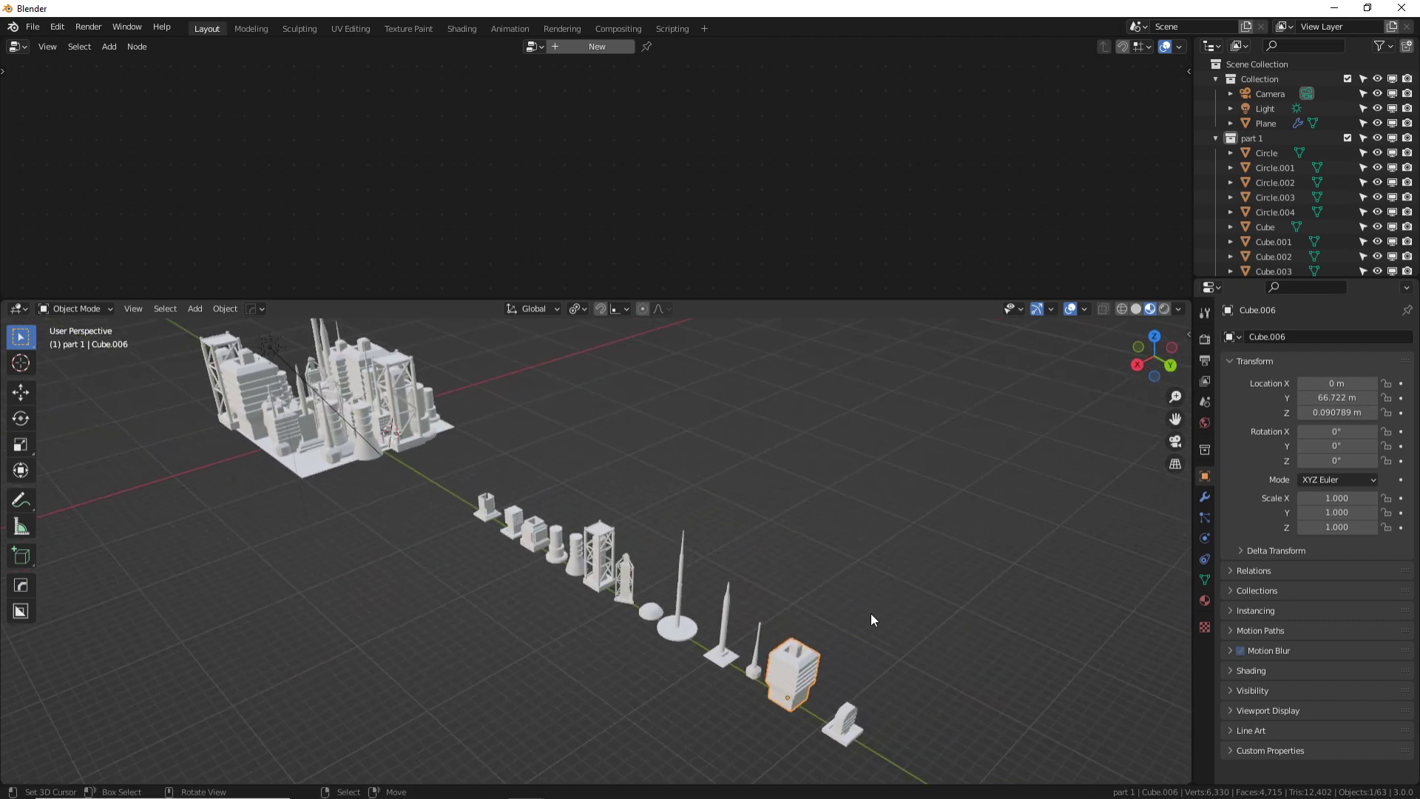
middle_click_drag(865, 658, 853, 651)
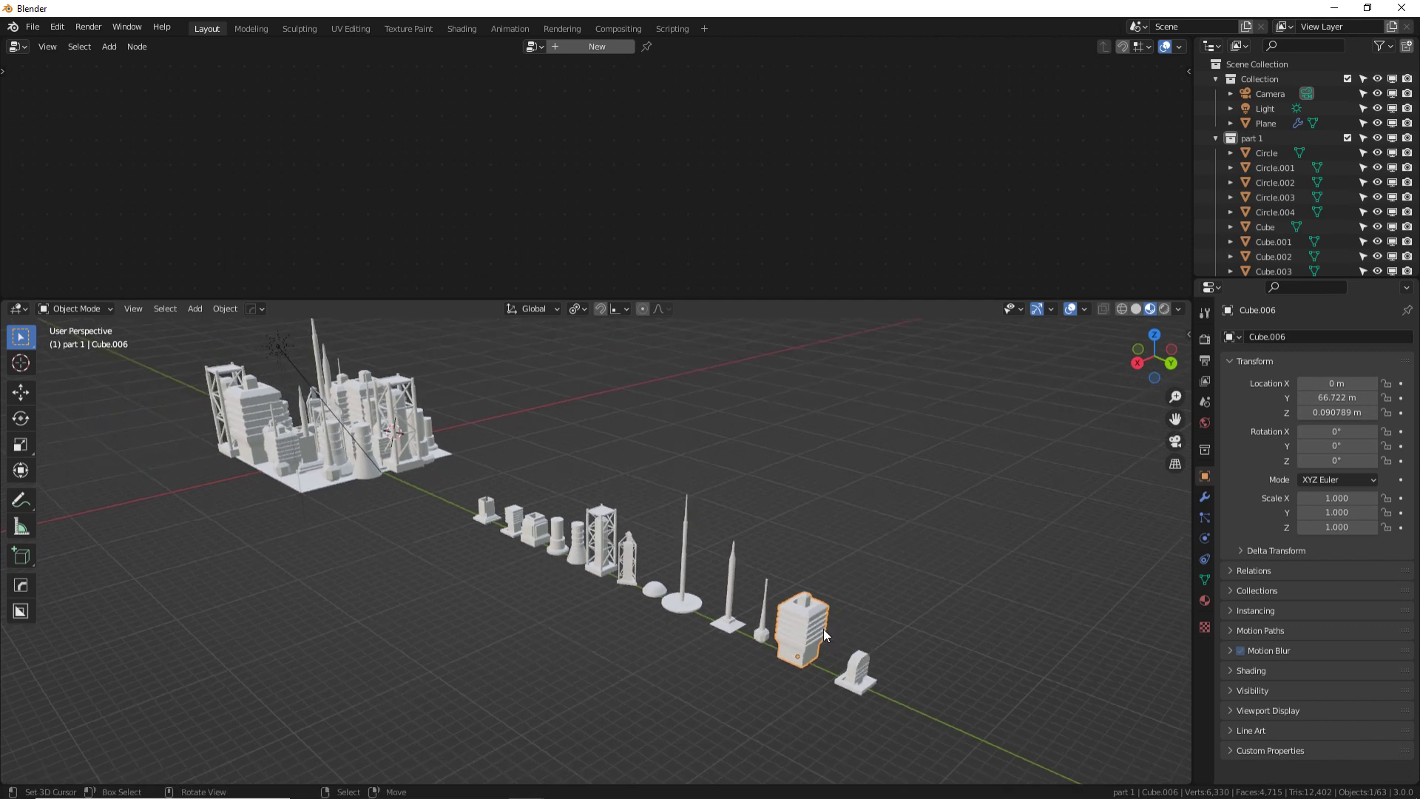
key("shift+d")
key("x")
left_click(855, 610)
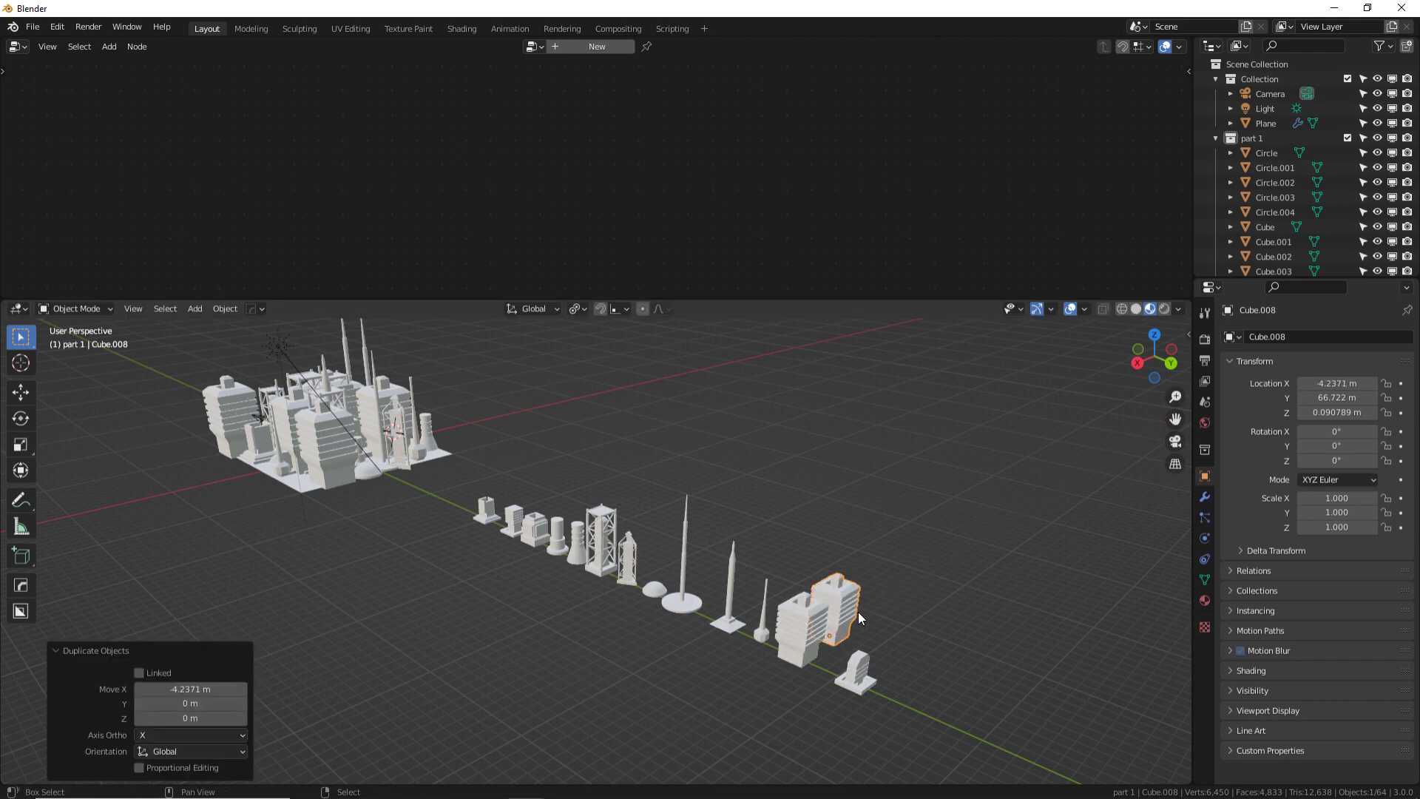
key("shift+r")
key("shift+r")
key("shift+r")
key("shift+r")
key("shift+r")
key("shift+r")
key("shift+r")
key("shift+r")
key("shift+r")
key("shift+r")
middle_click_drag(849, 607, 855, 604)
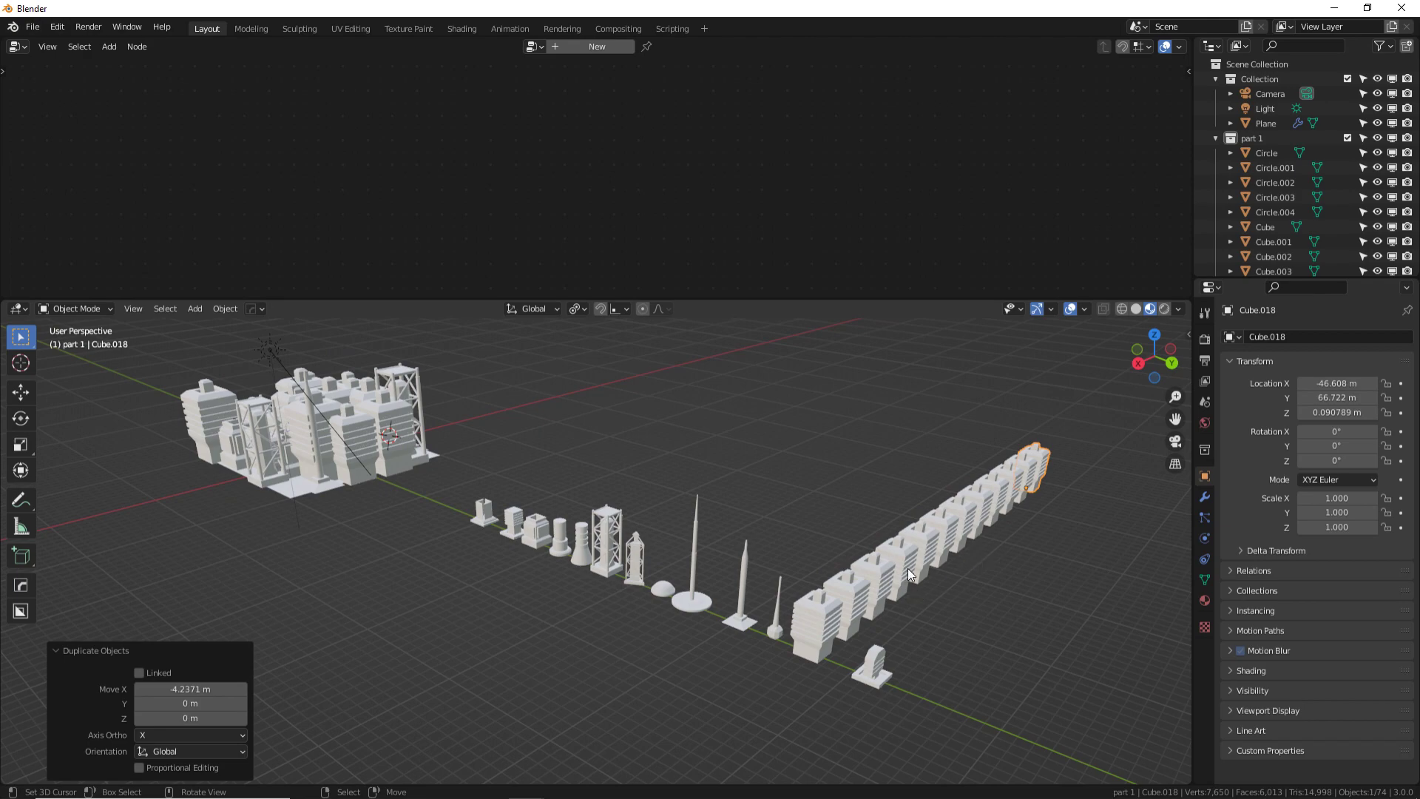
- Select the plane and examine how often the duplicated tower occurs among the scattered buildings
middle_click_drag(630, 553, 782, 517)
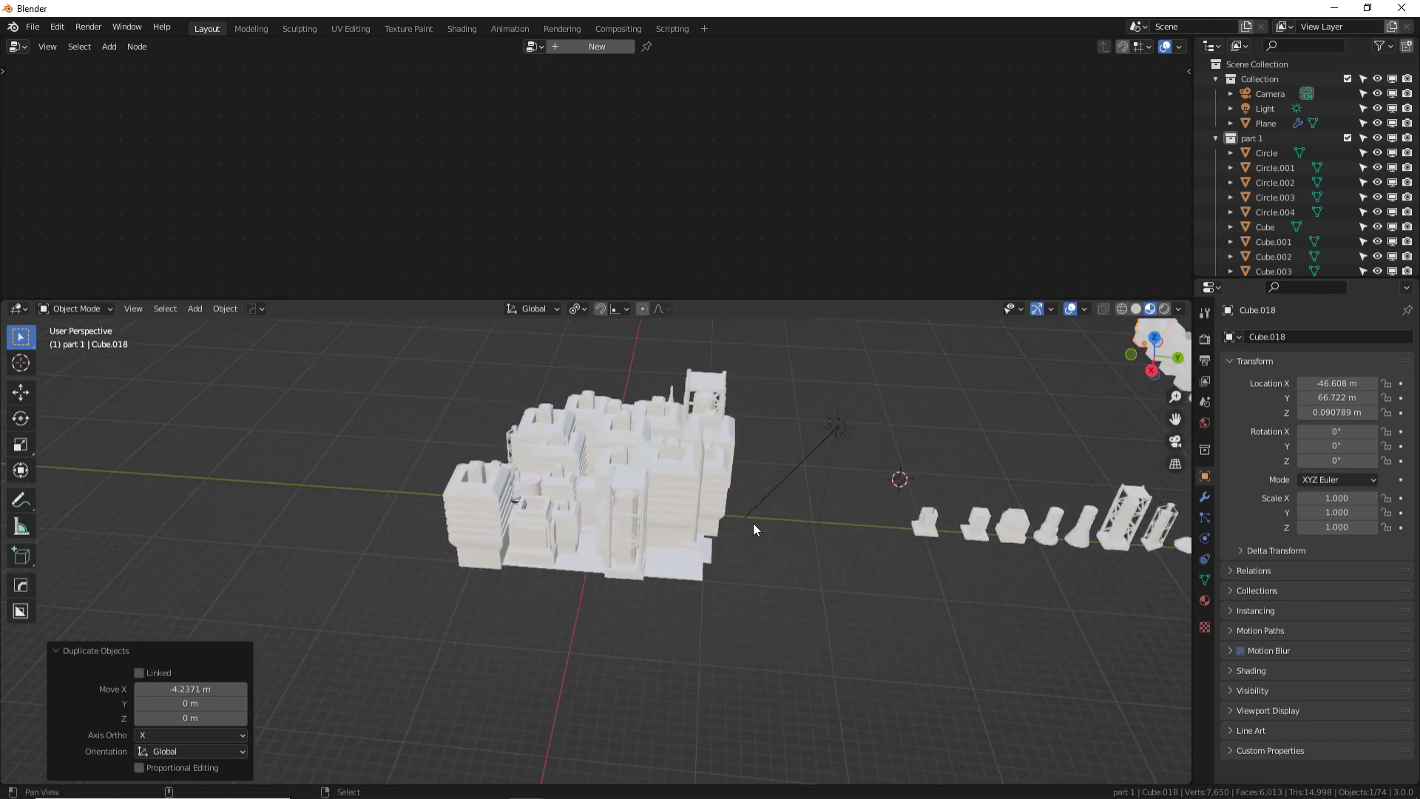
left_click(654, 520)
middle_click_drag(654, 521, 682, 503)
scroll(667, 448, "up", 3)
middle_click_drag(668, 448, 828, 492)
scroll(913, 566, "down", 3)
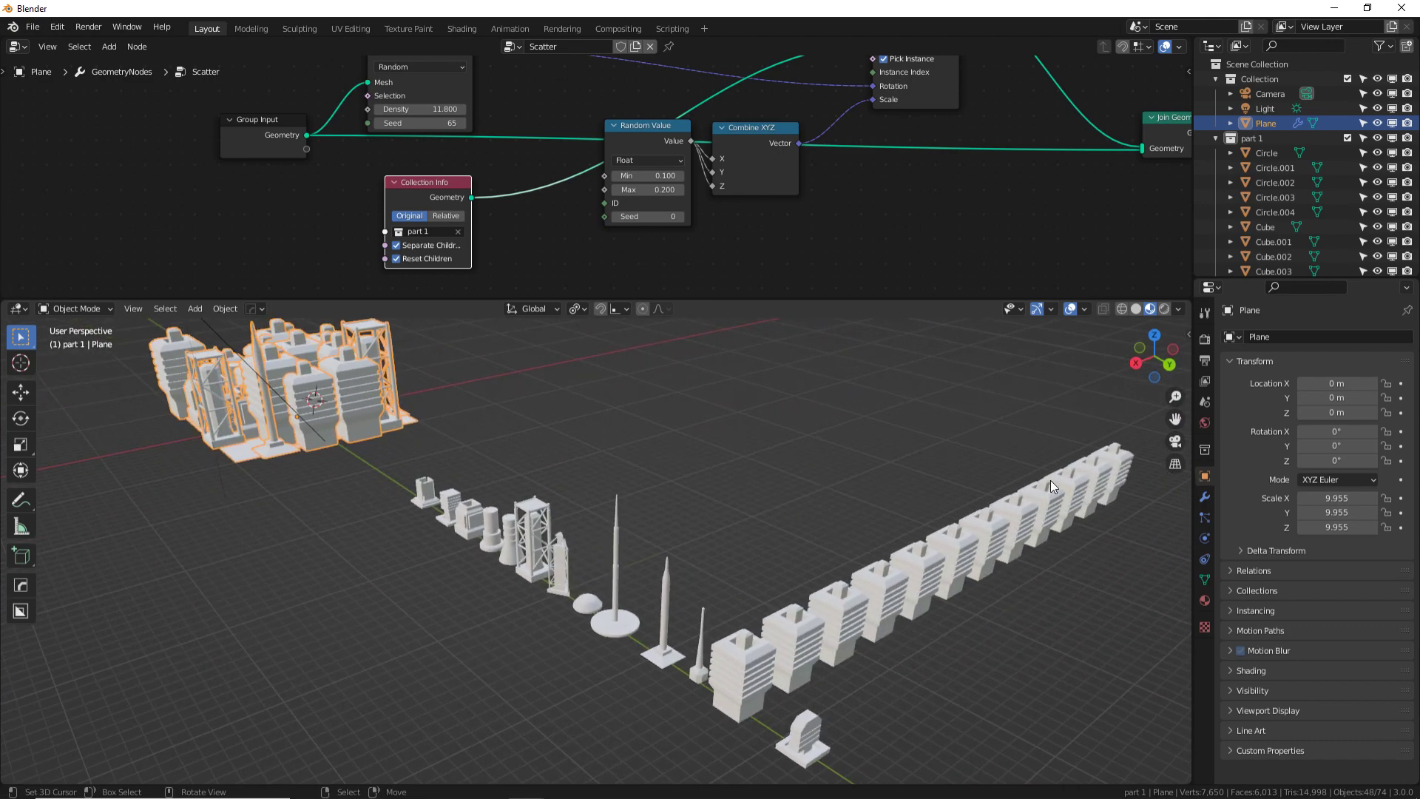
- Delete all the duplicated ridged towers one after another, keeping only the original in the row
left_click(1109, 466)
key("Delete")
left_click(1091, 485)
key("Delete")
left_click(1090, 491)
key("Delete")
key("Delete")
right_click(1036, 516)
key("Delete")
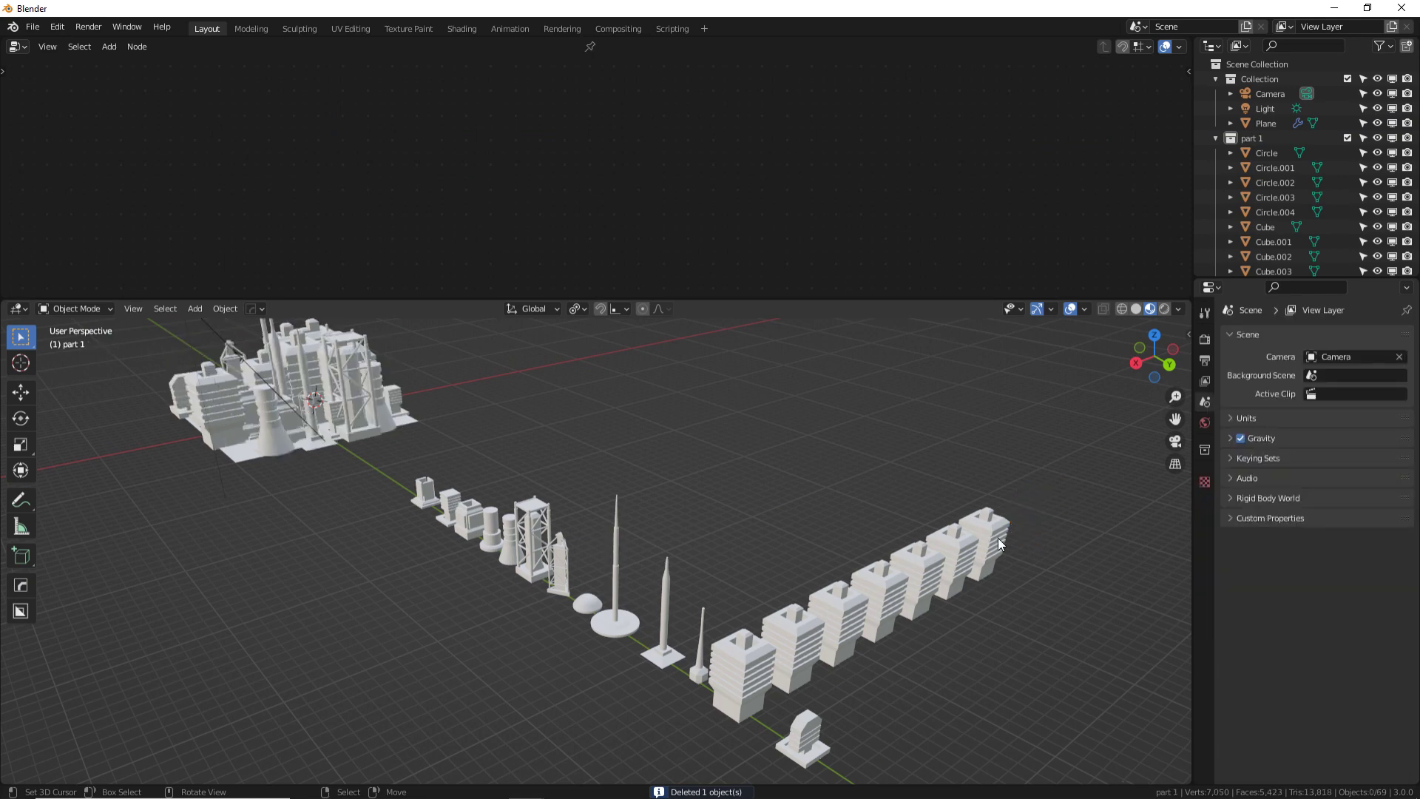
right_click(998, 542)
key("Delete")
right_click(968, 563)
key("Delete")
right_click(922, 585)
key("Delete")
right_click(873, 603)
key("Delete")
right_click(836, 625)
key("Delete")
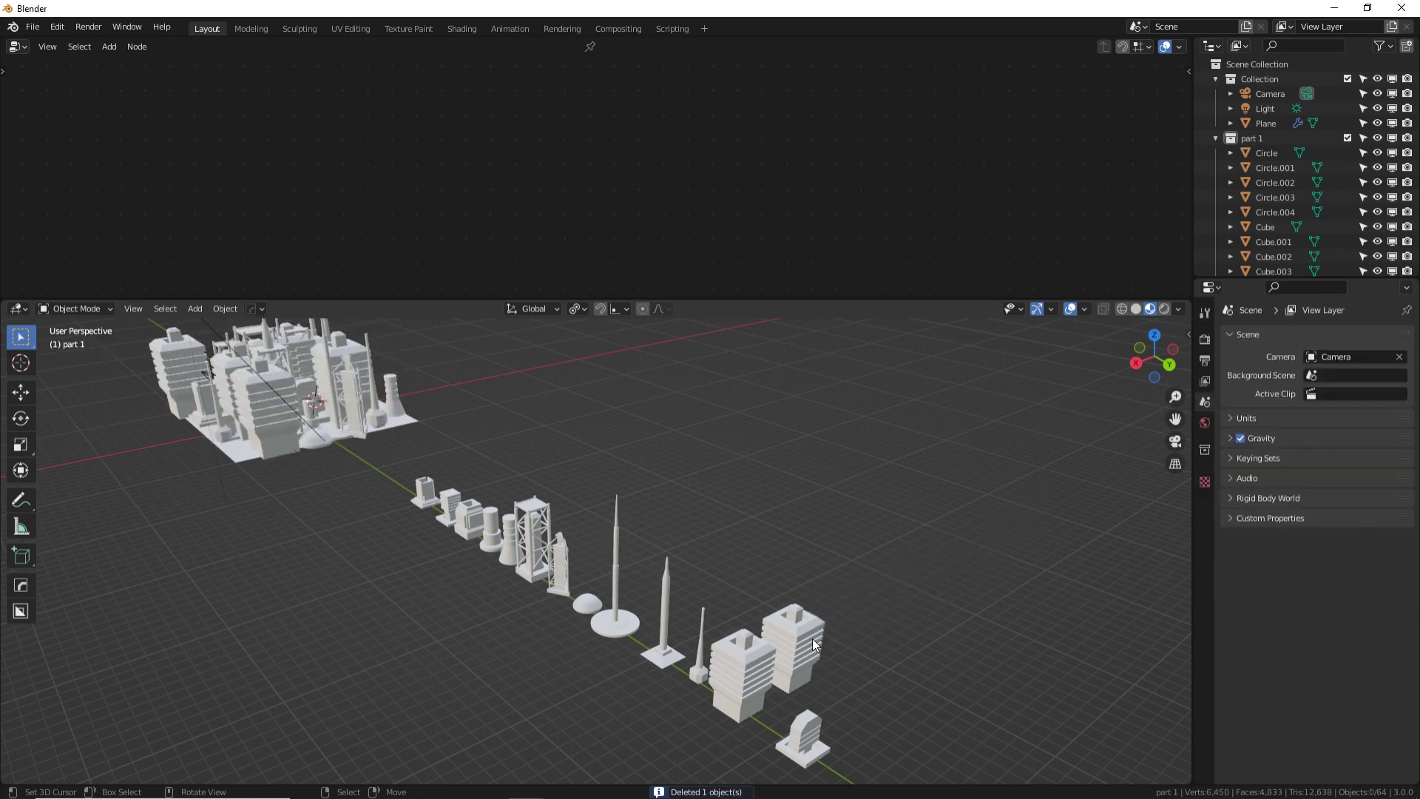
right_click(806, 645)
key("Delete")
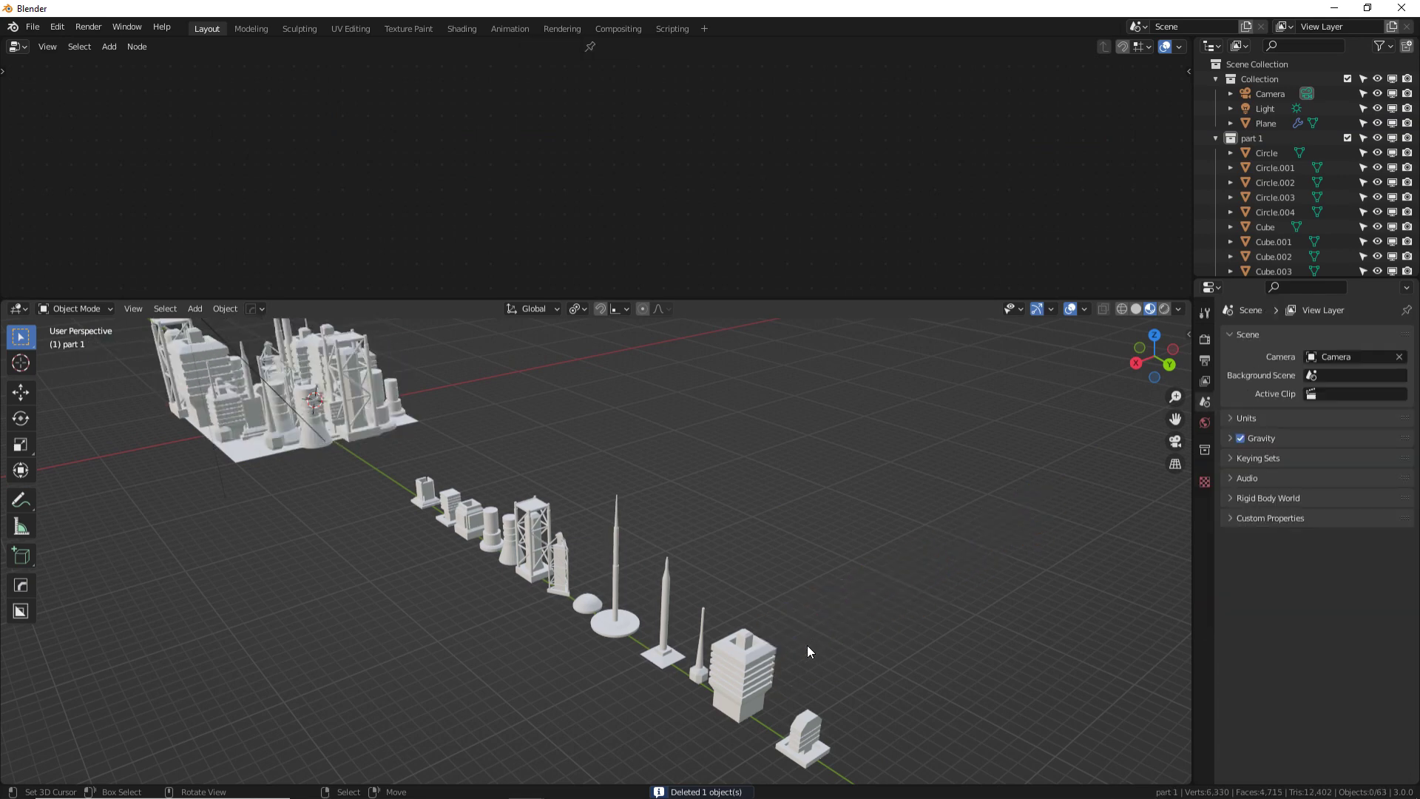
- Enlarge the 3D viewport into the node editor's space and frame the row of source buildings
right_click(548, 537)
right_click(496, 525)
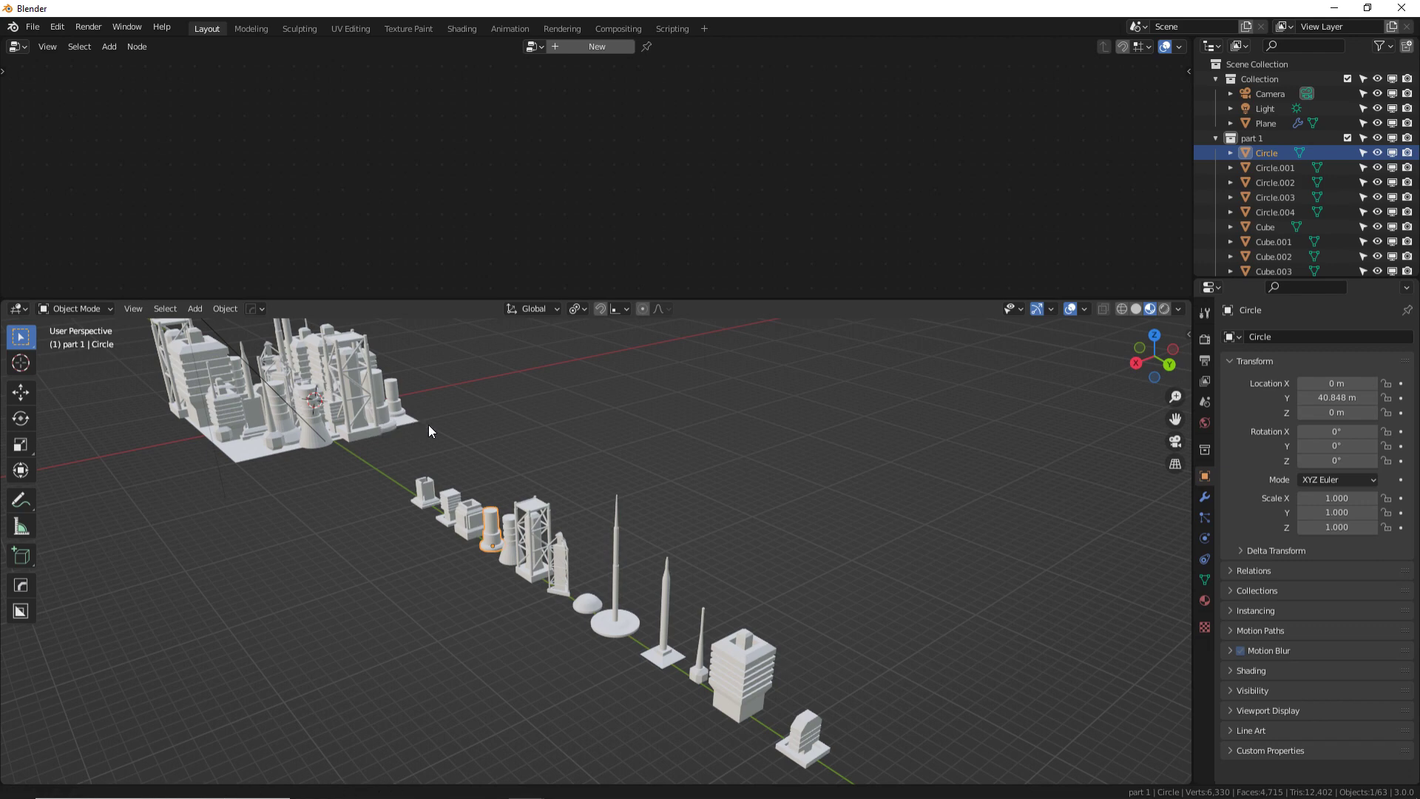
middle_click_drag(416, 419, 510, 459, "shift")
left_click_drag(553, 299, 553, 130)
scroll(844, 518, "up", 2)
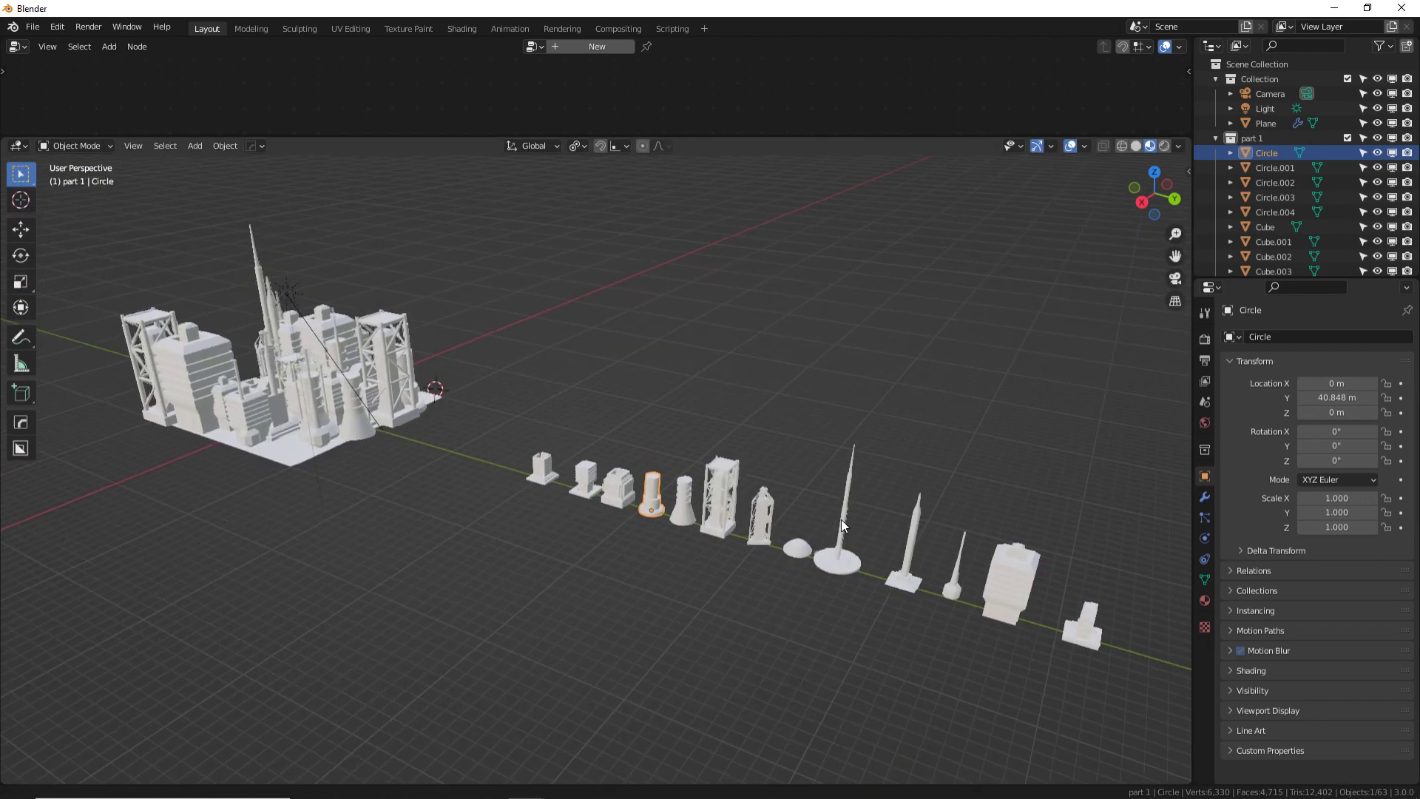
- Examine the origin points of the spire, dome, large lattice tower and third building against the ground line in right view
right_click(819, 548)
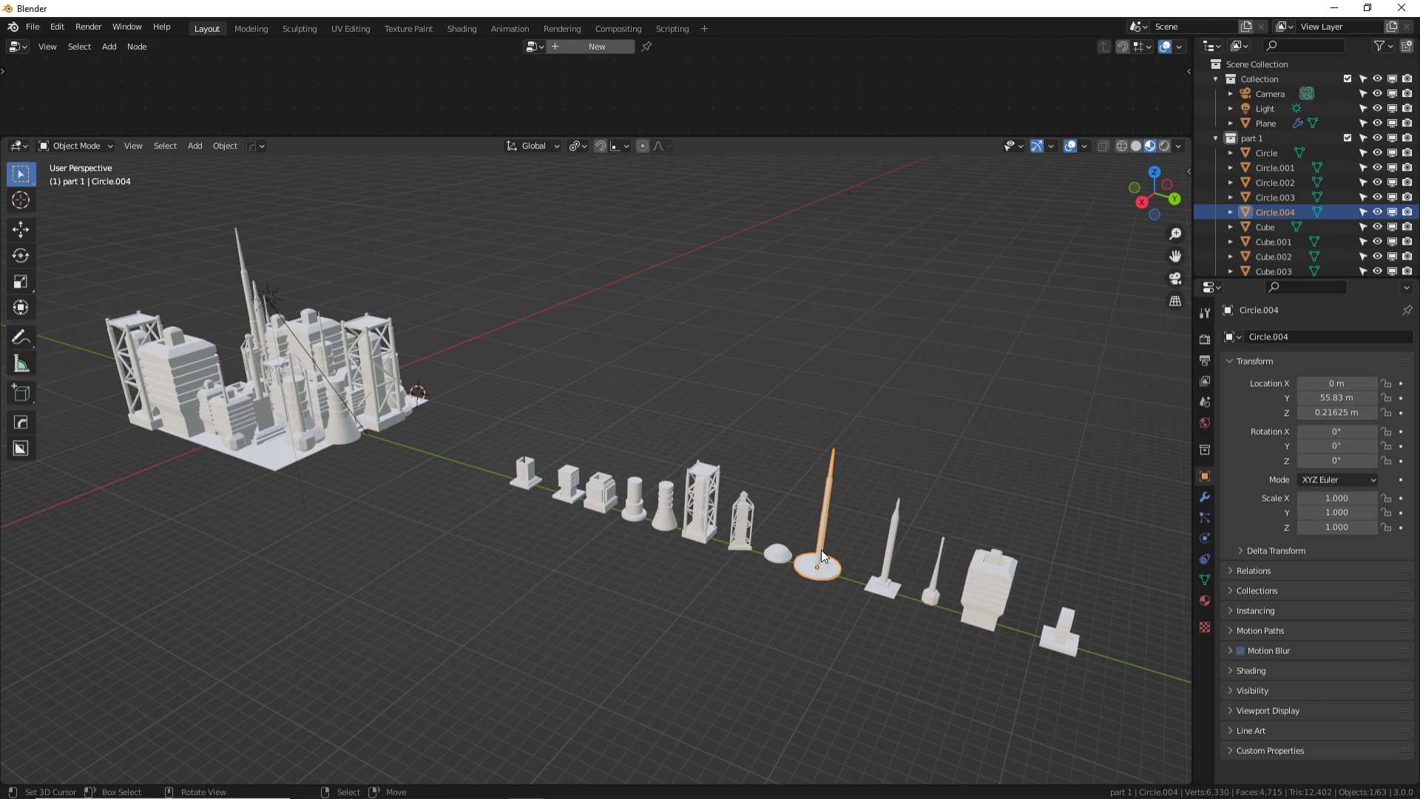
key("KP_3")
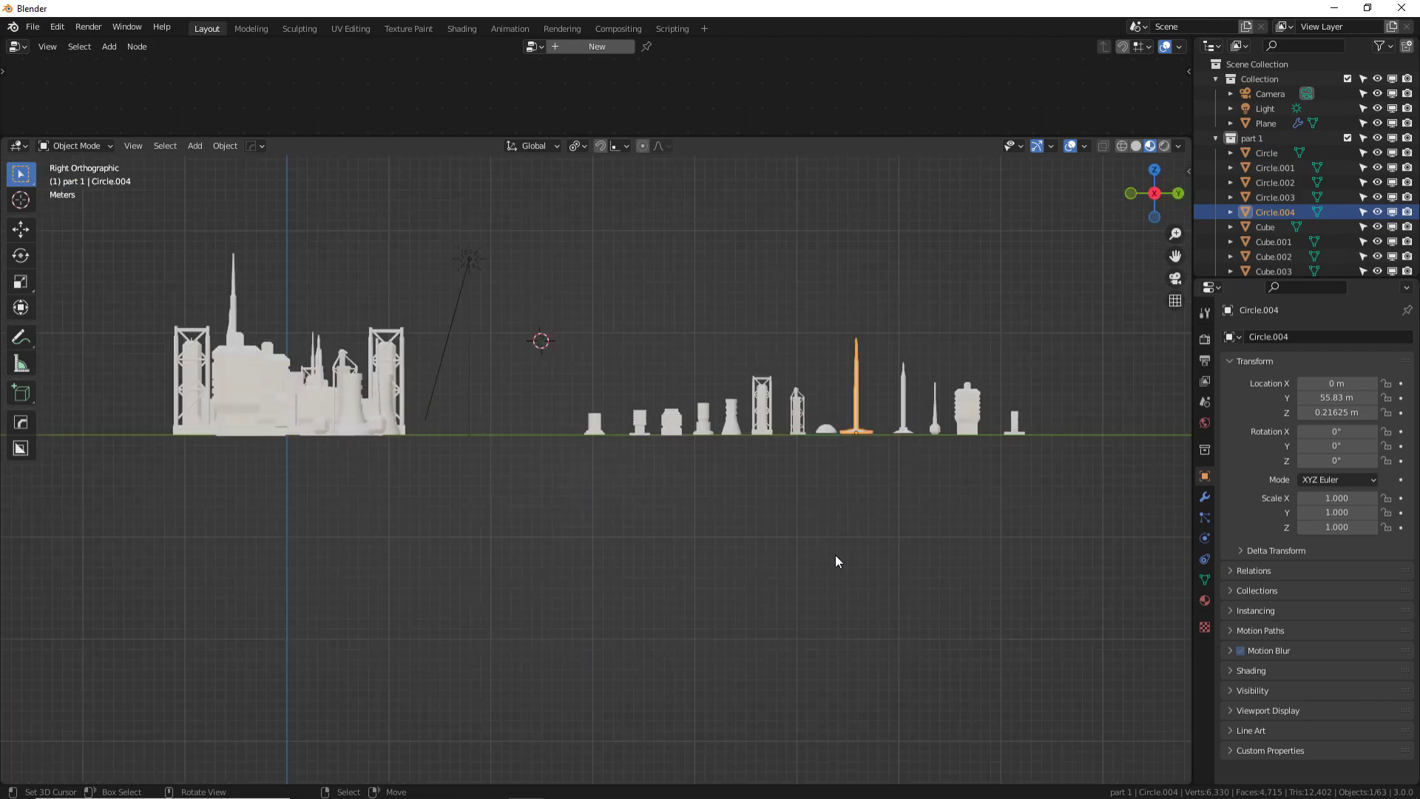
middle_click_drag(831, 560, 716, 628, "shift")
scroll(784, 591, "up", 5)
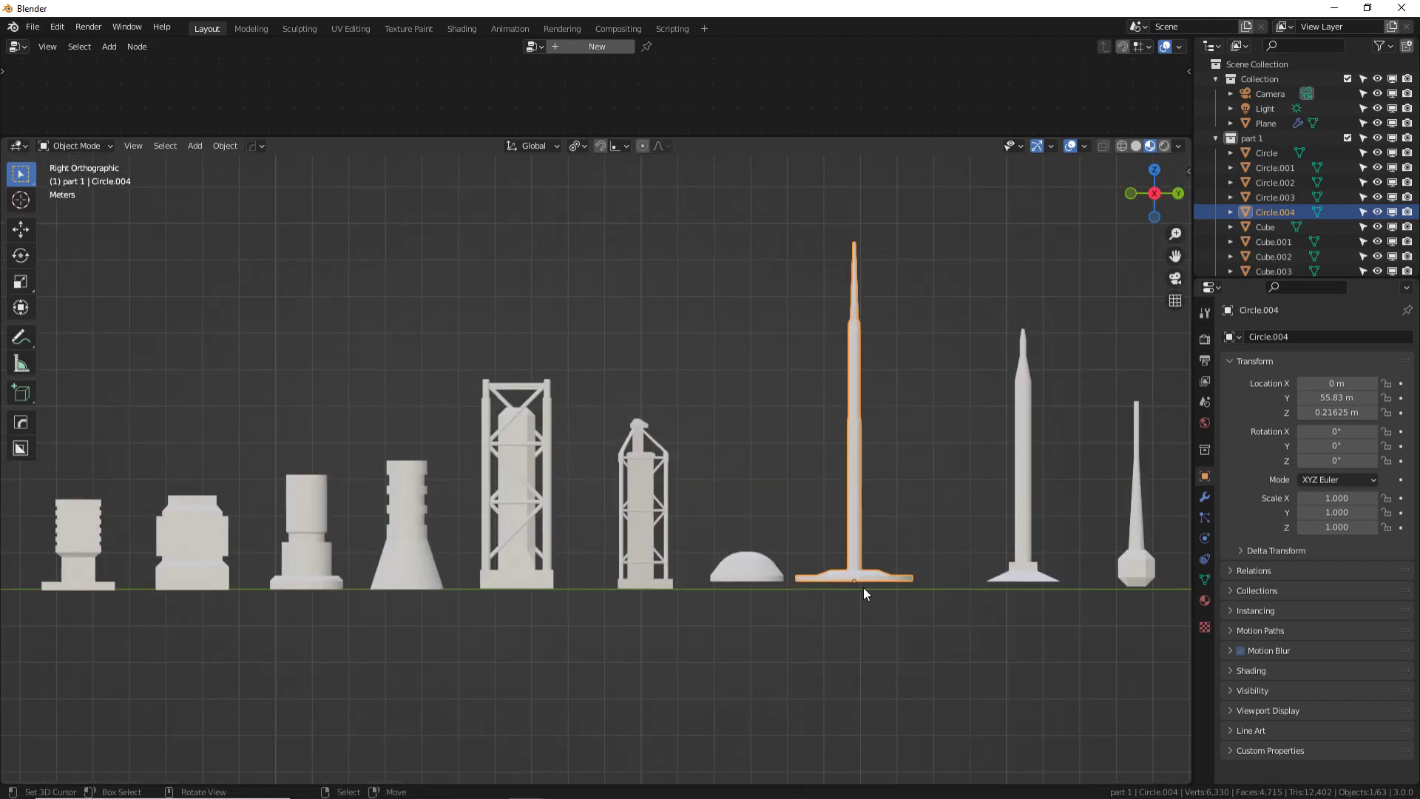
middle_click_drag(858, 583, 787, 528, "shift")
right_click(679, 509)
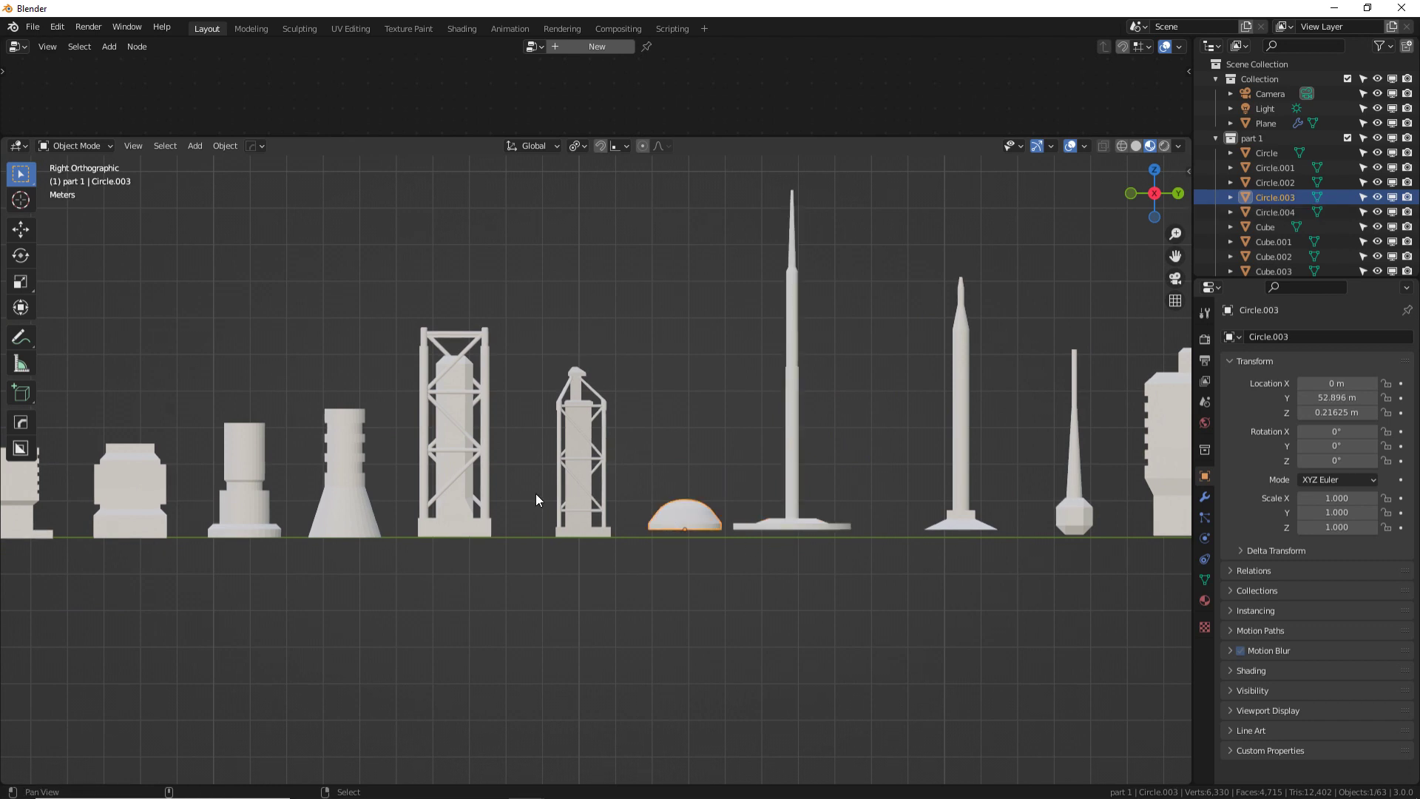
middle_click_drag(556, 506, 759, 477, "shift")
right_click(686, 481)
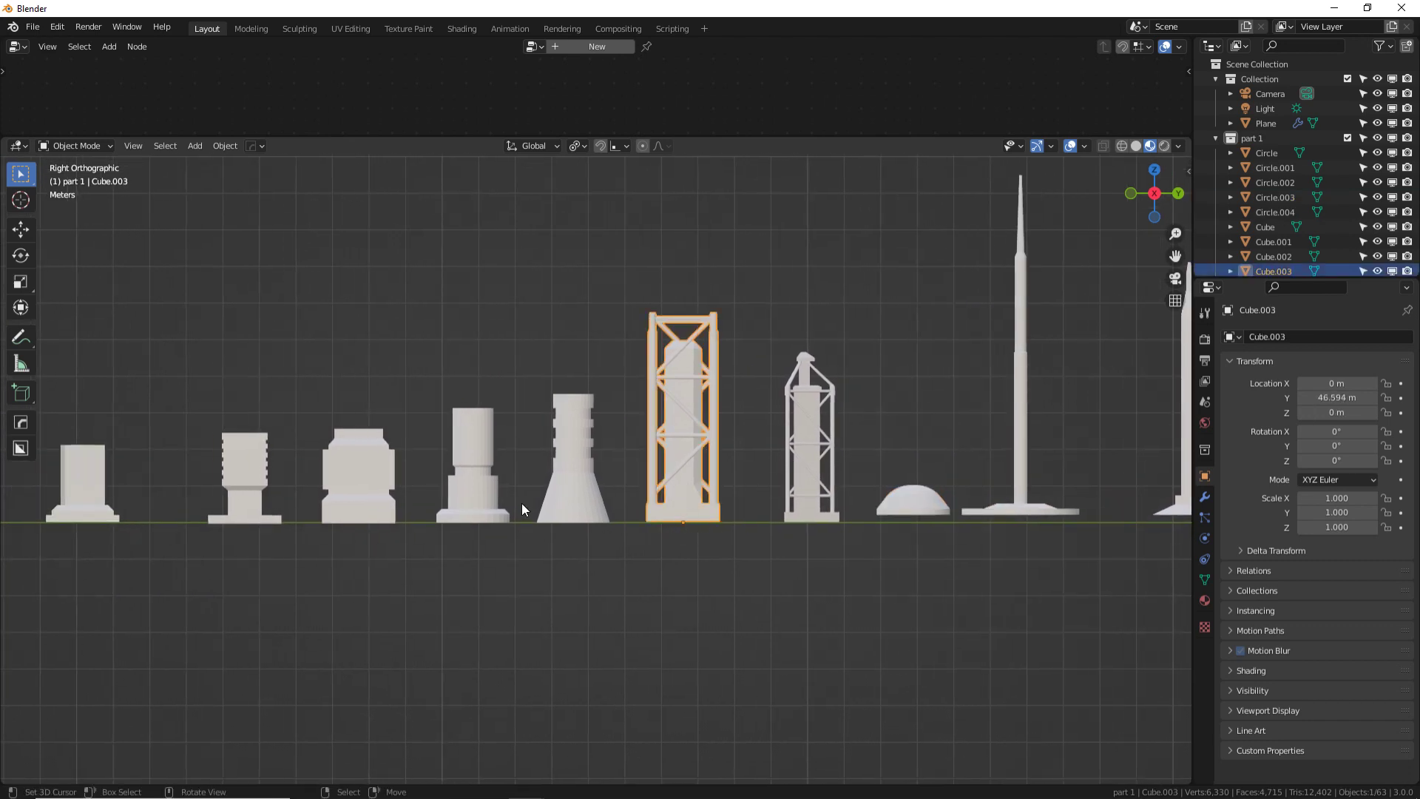
middle_click_drag(414, 491, 734, 477)
right_click(531, 472)
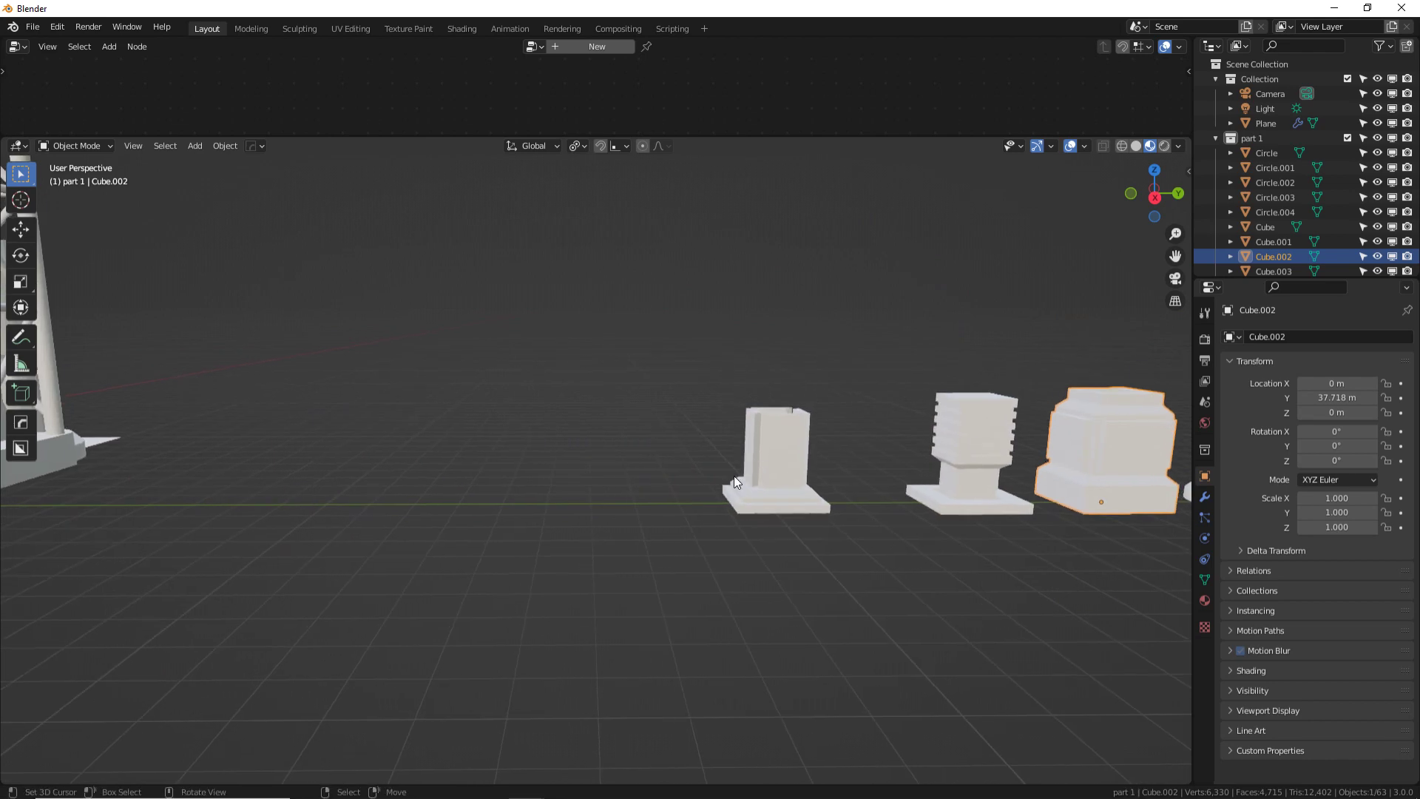
- Place the 3D cursor in the gap before the first source building, add a 2 m cube there, and view it from the right
left_click(518, 498)
key("shift+a")
mouse_move(622, 448)
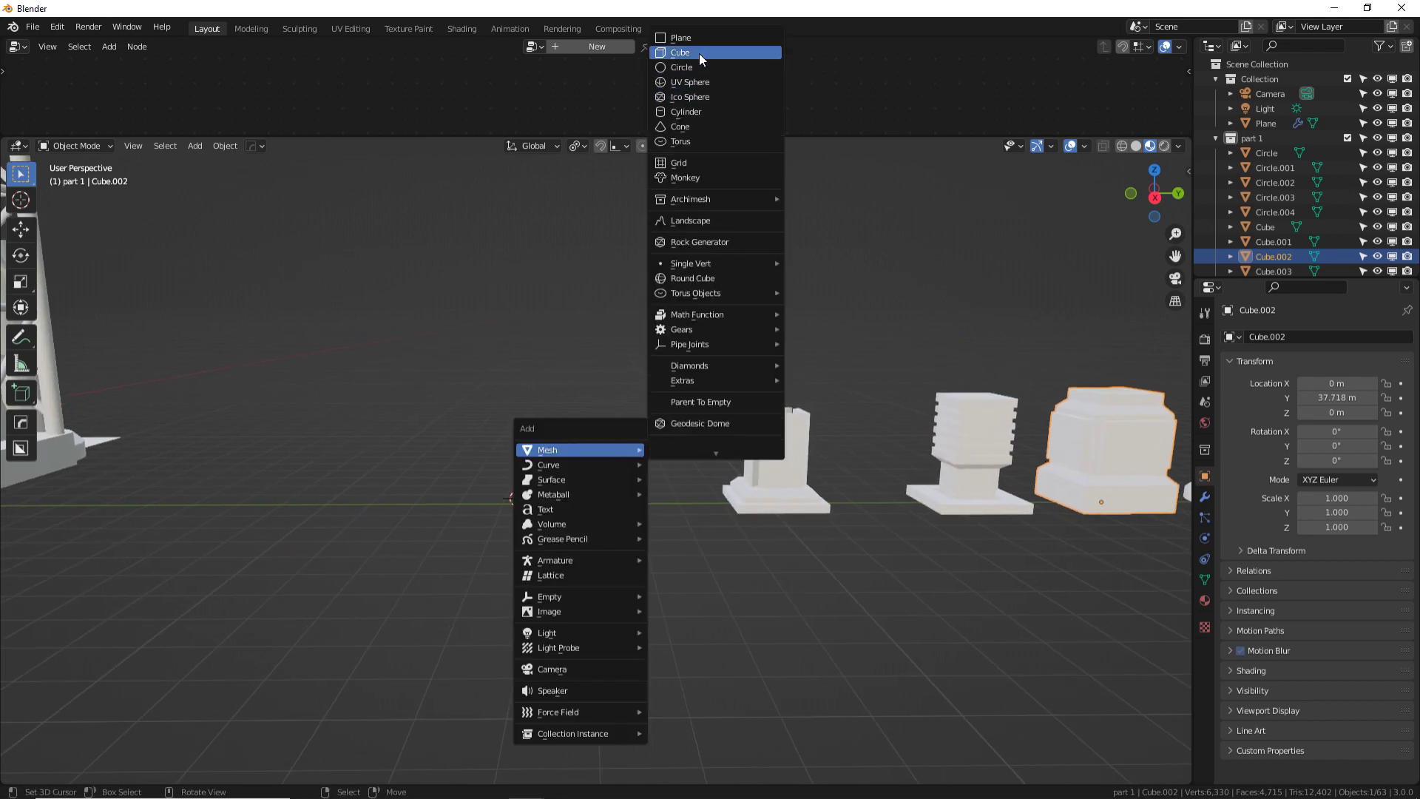
left_click(699, 53)
key("KP_3")
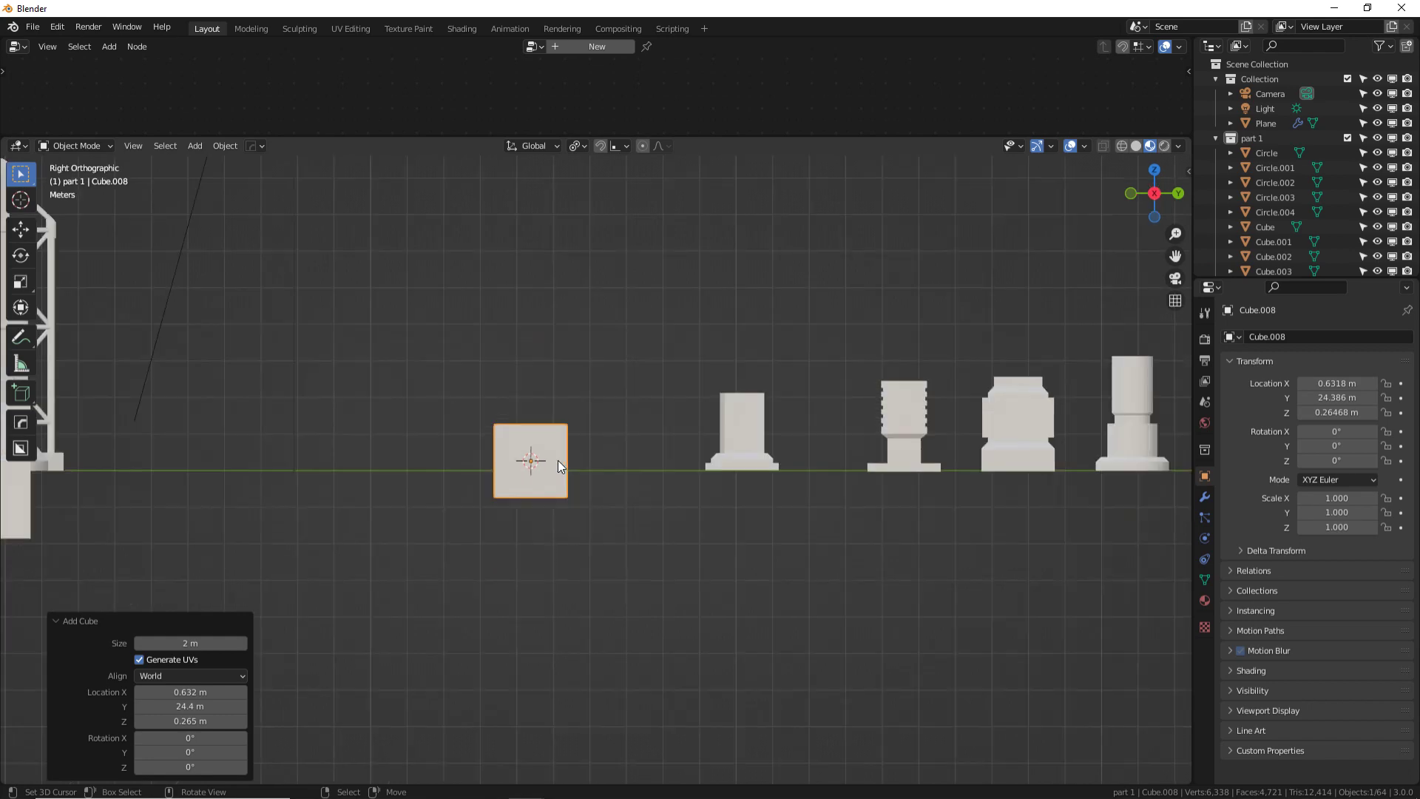
- Raise the cube's mesh about 1 m along Z in edit mode, leaving its origin at the bottom face
scroll(561, 459, "up", 2)
scroll(427, 429, "down", 6)
middle_click_drag(651, 415, 808, 455, "shift")
key("KP_Decimal")
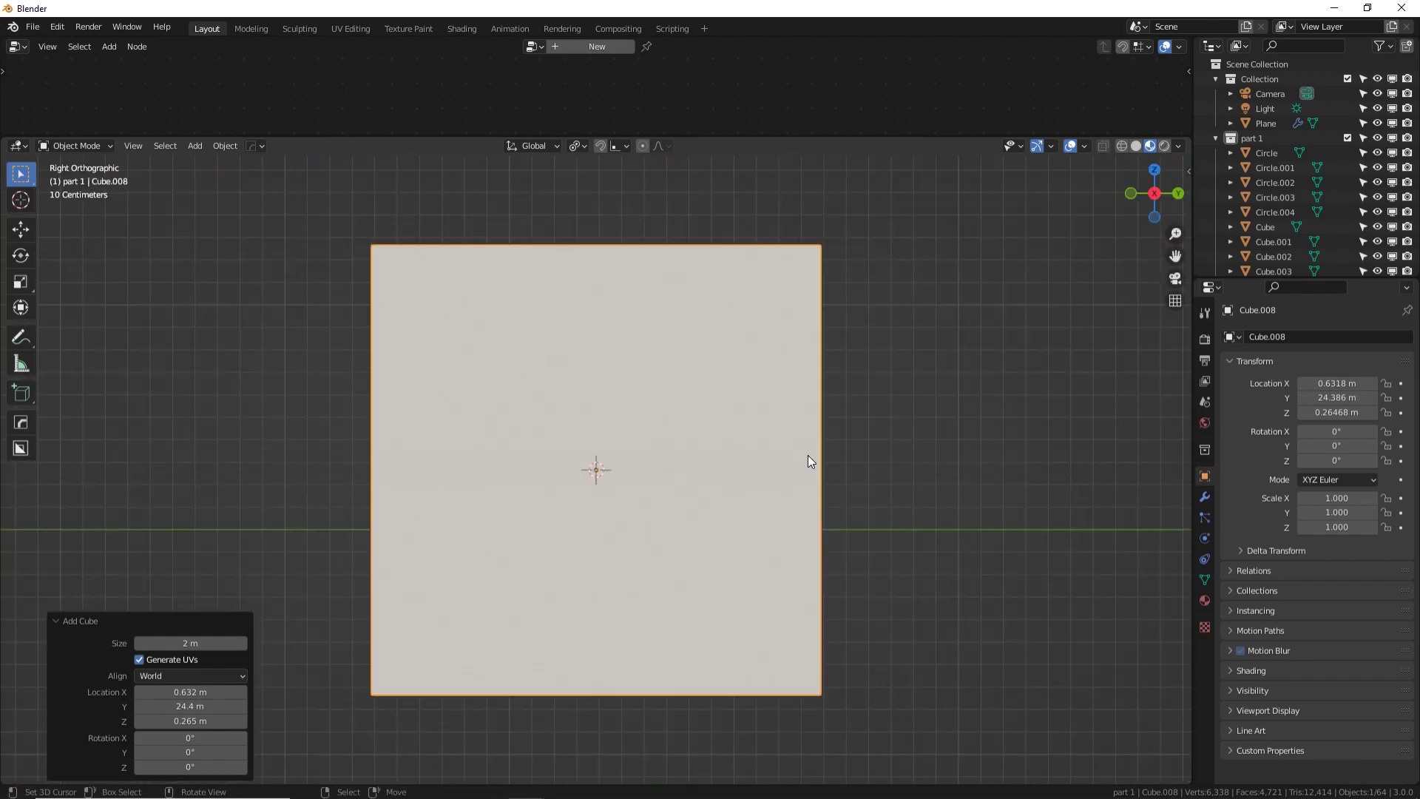
key("Tab")
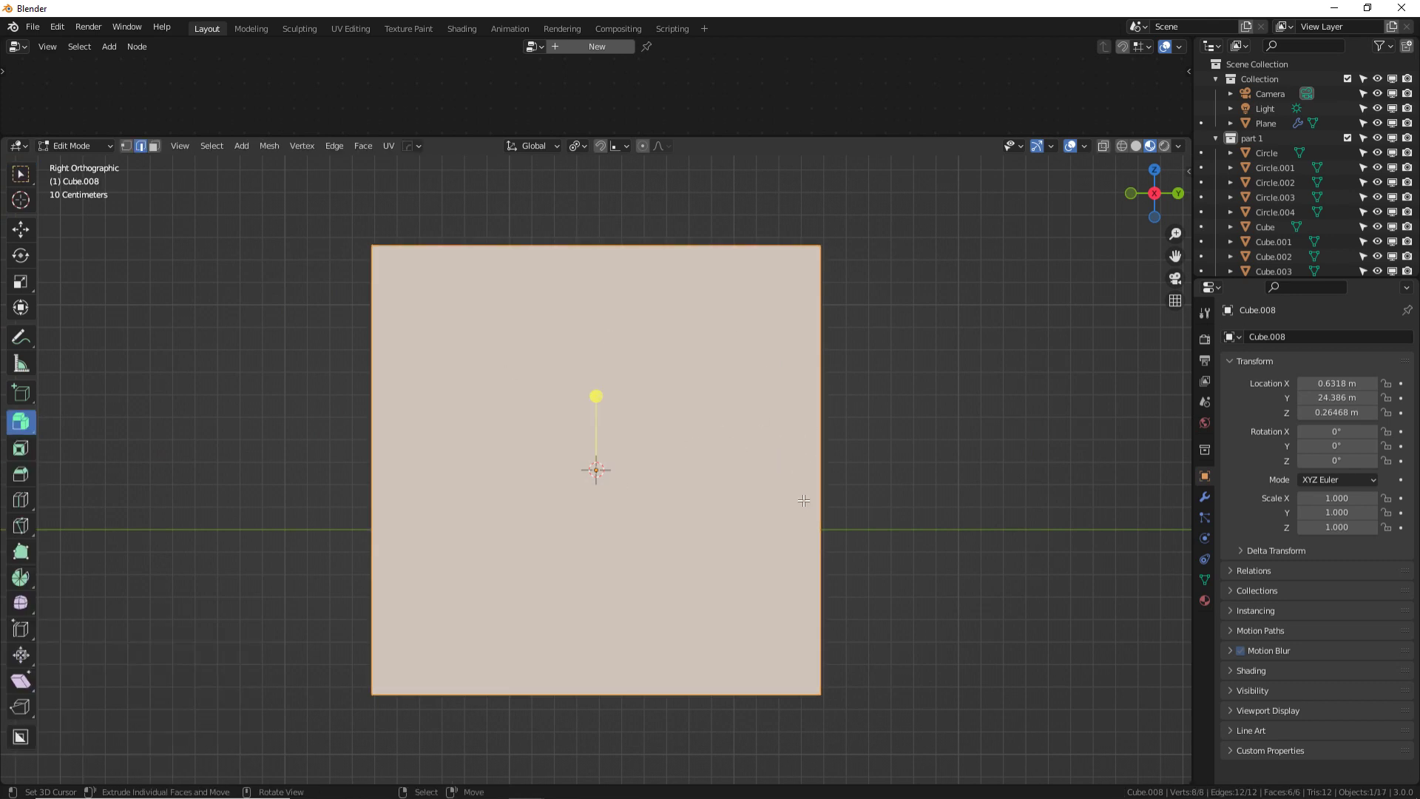
key("g")
key("z")
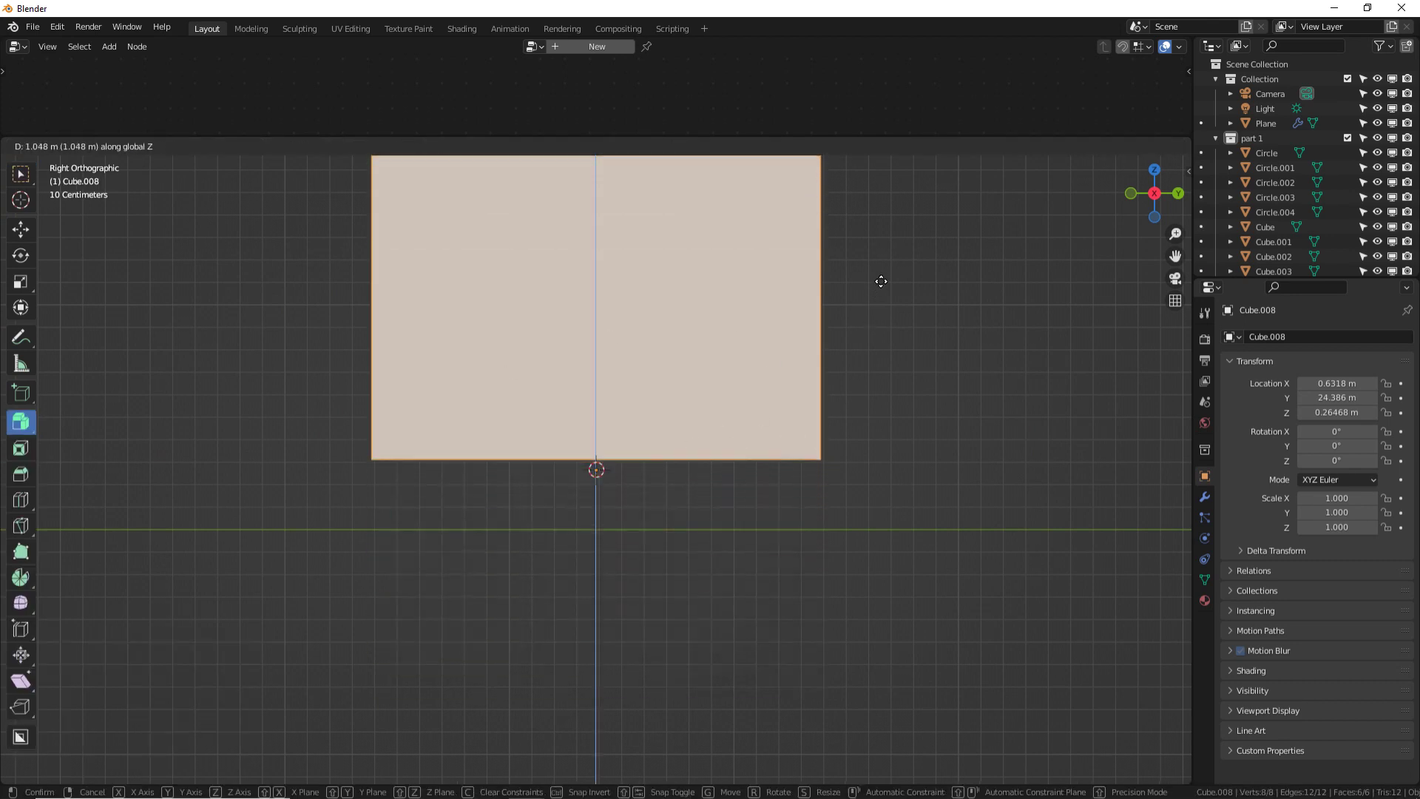
left_click(881, 292)
key("Tab")
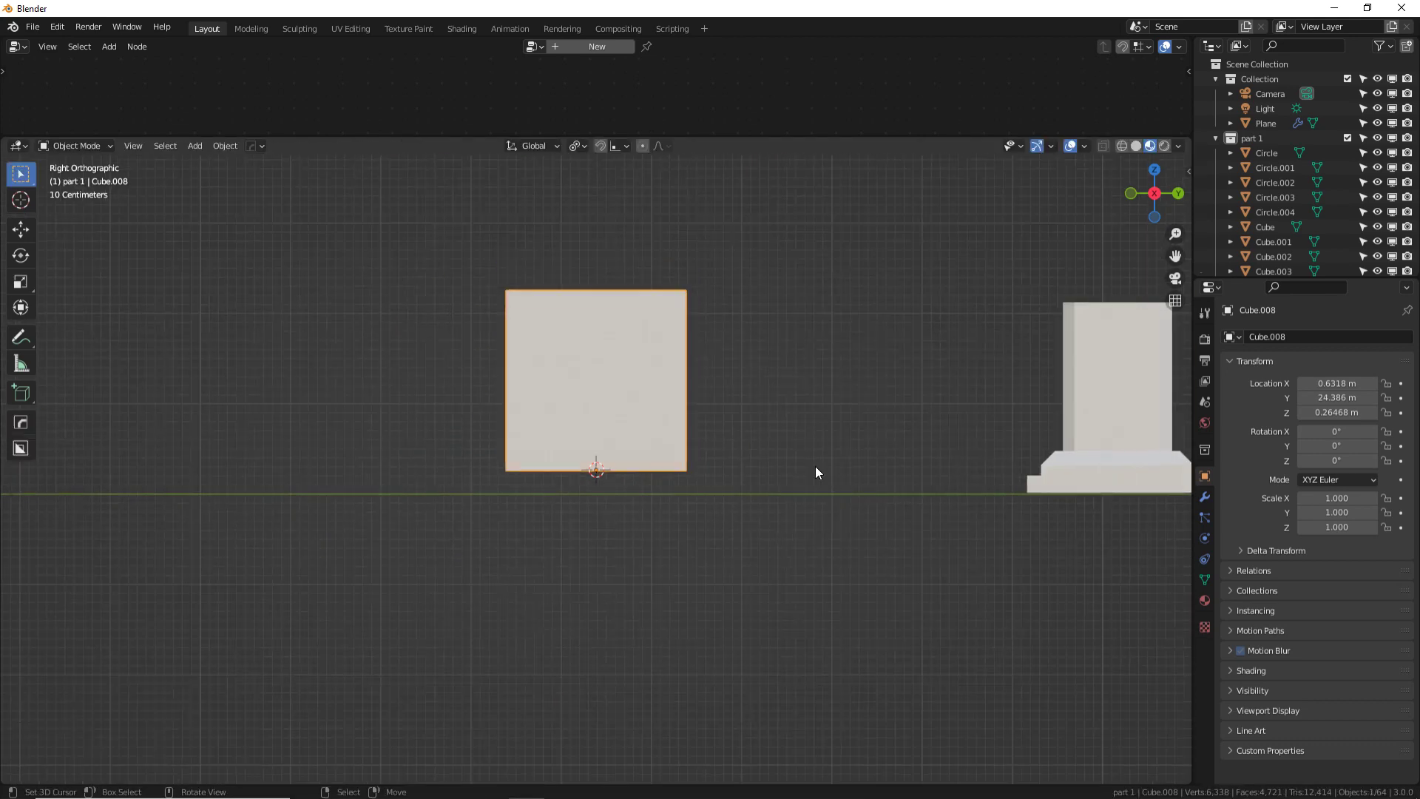
- Undo the vertical move of the cube's mesh
key("ctrl+z")
key("ctrl+z")
key("ctrl+z")
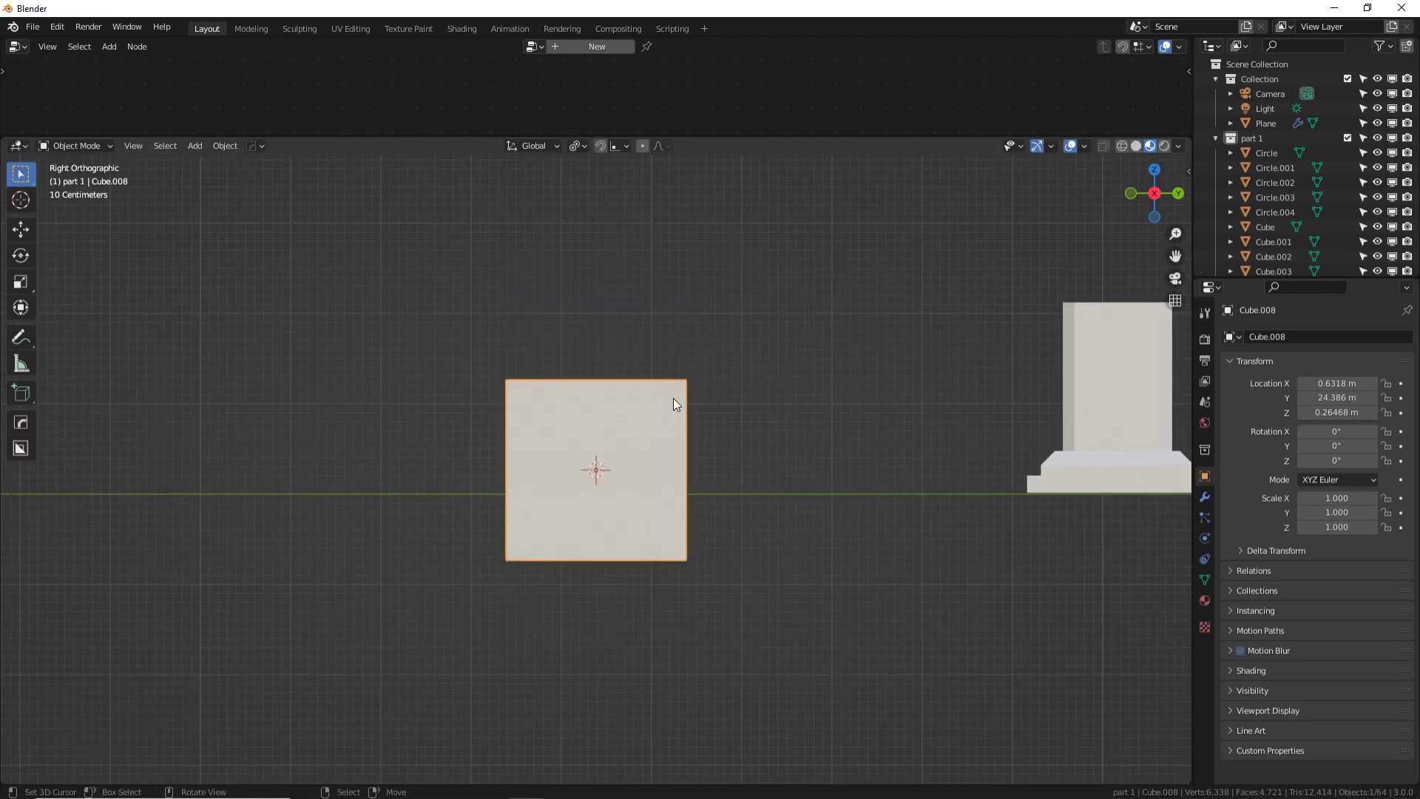
- Move only the cube's origin down to its bottom face, using the origins-only transform option and turning it off again
key("n")
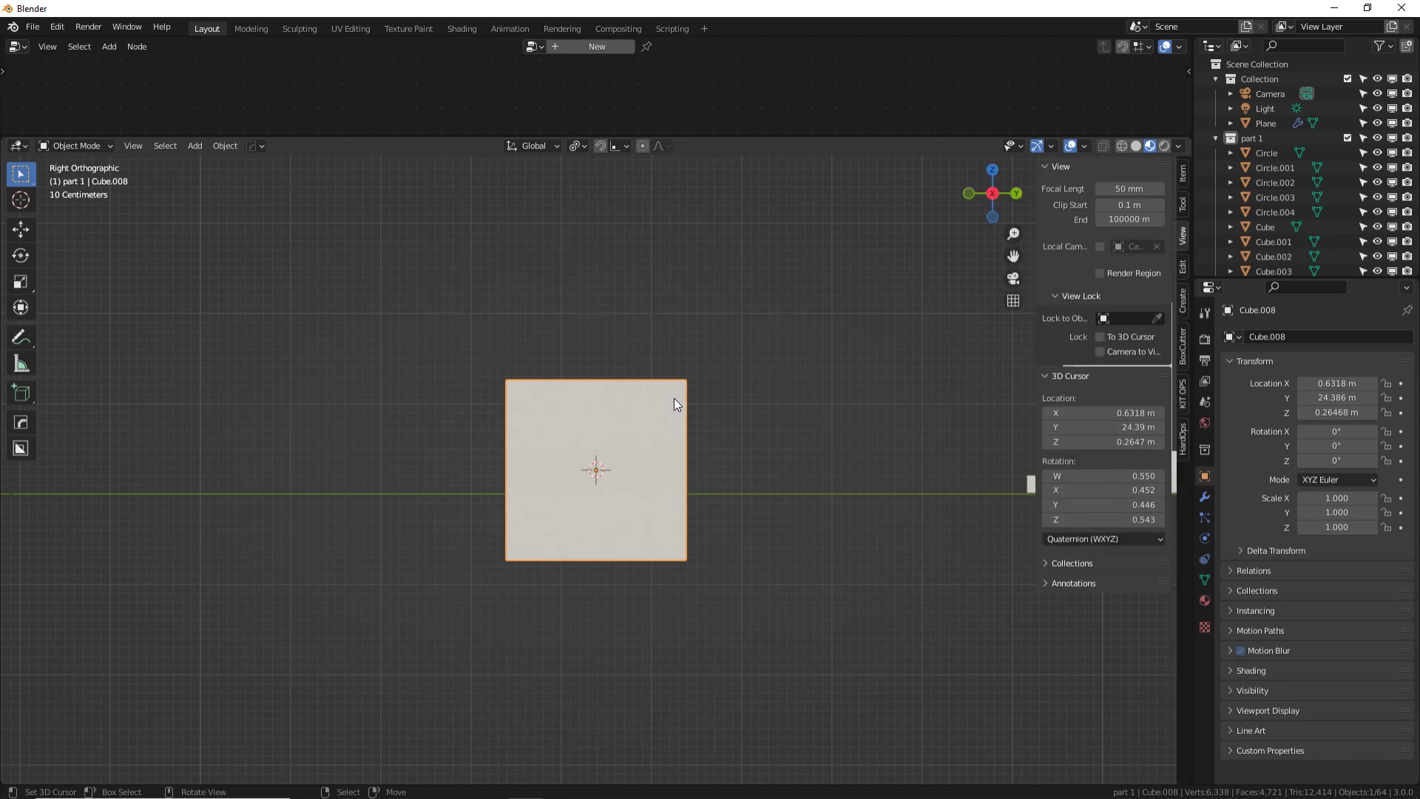
left_click(1184, 207)
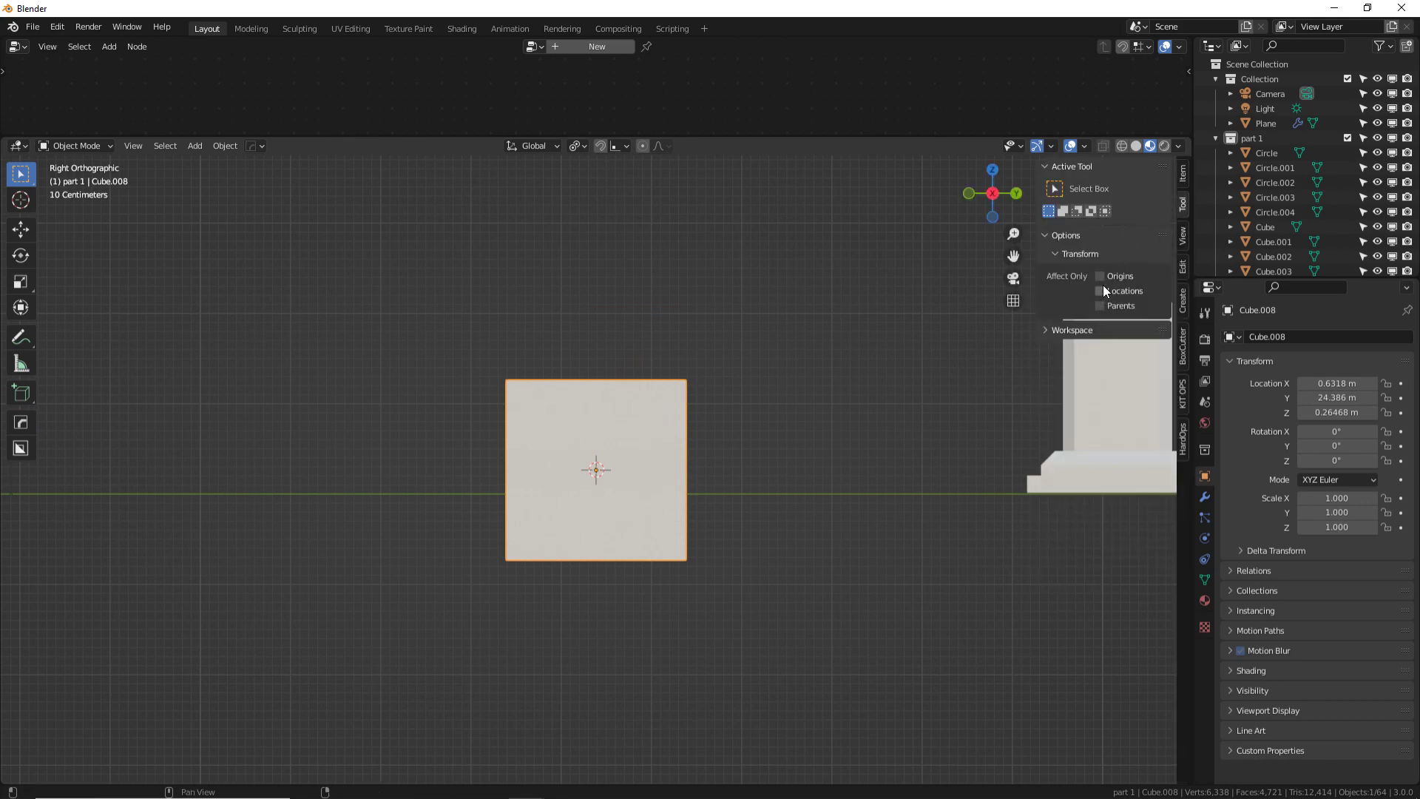
left_click(21, 230)
left_click_drag(596, 408, 598, 327)
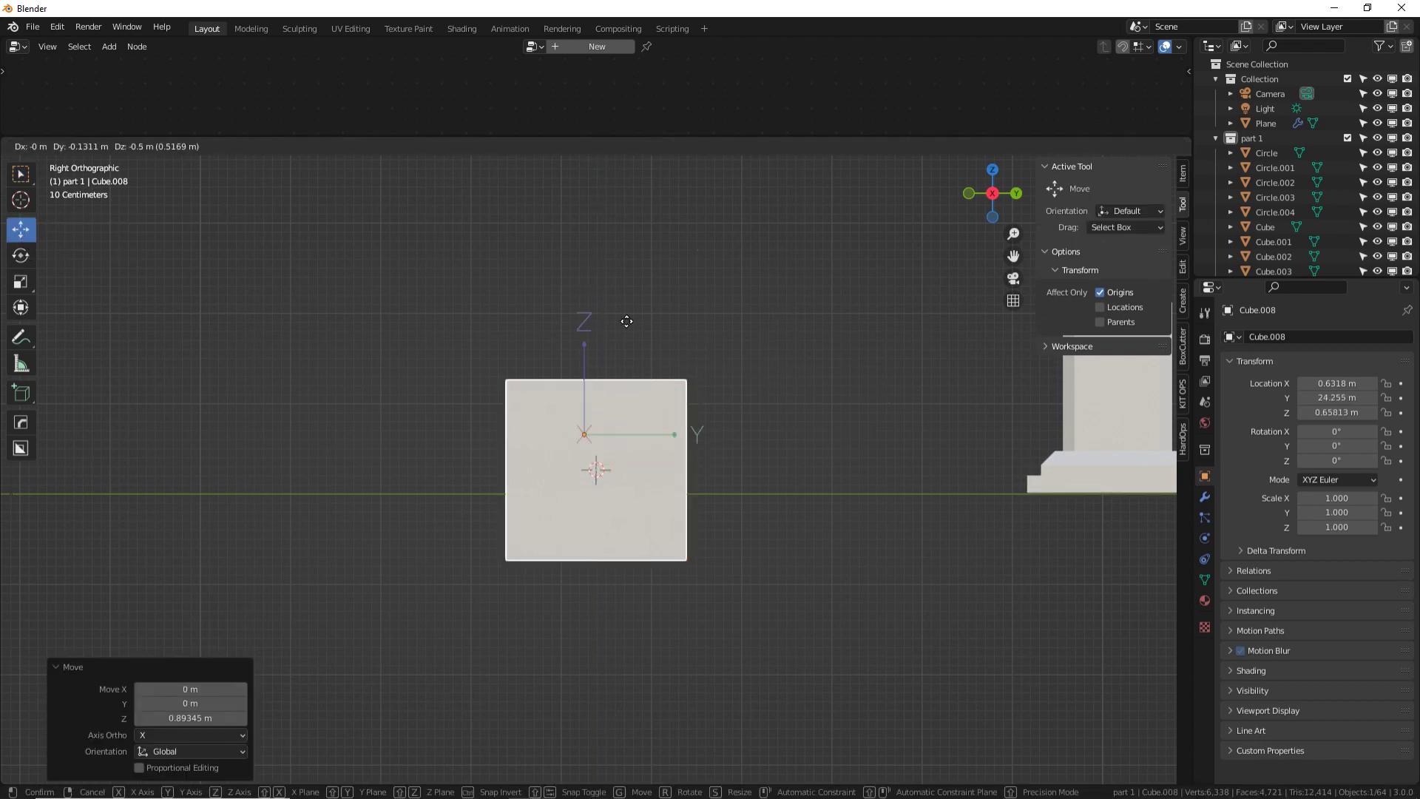
mouse_move(643, 398)
middle_mouse_down()
mouse_move(666, 407)
mouse_move(637, 433)
mouse_move(645, 413)
middle_mouse_up()
scroll(629, 384, "up", 1)
left_click_drag(610, 330, 633, 573)
key("Tab")
key("Tab")
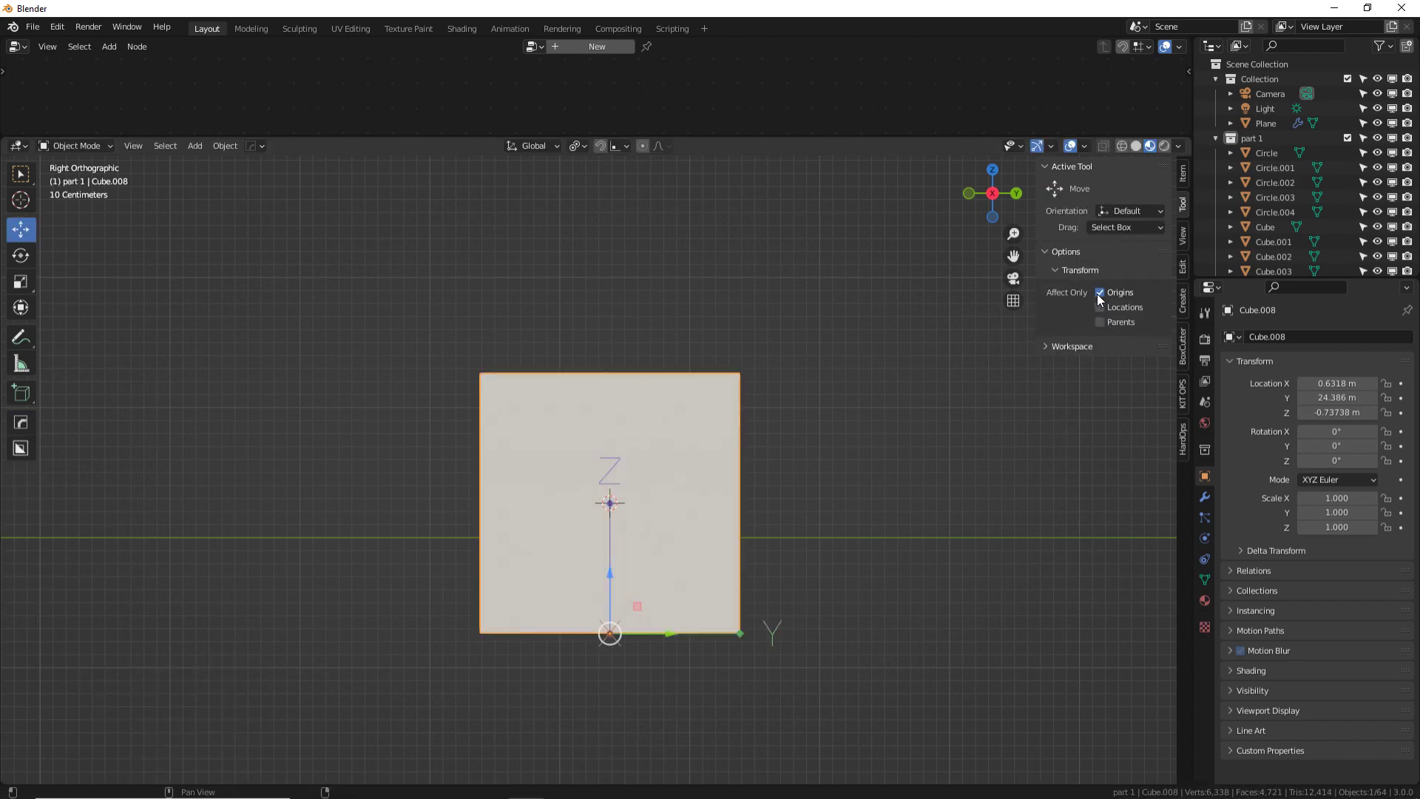
left_click(1100, 293)
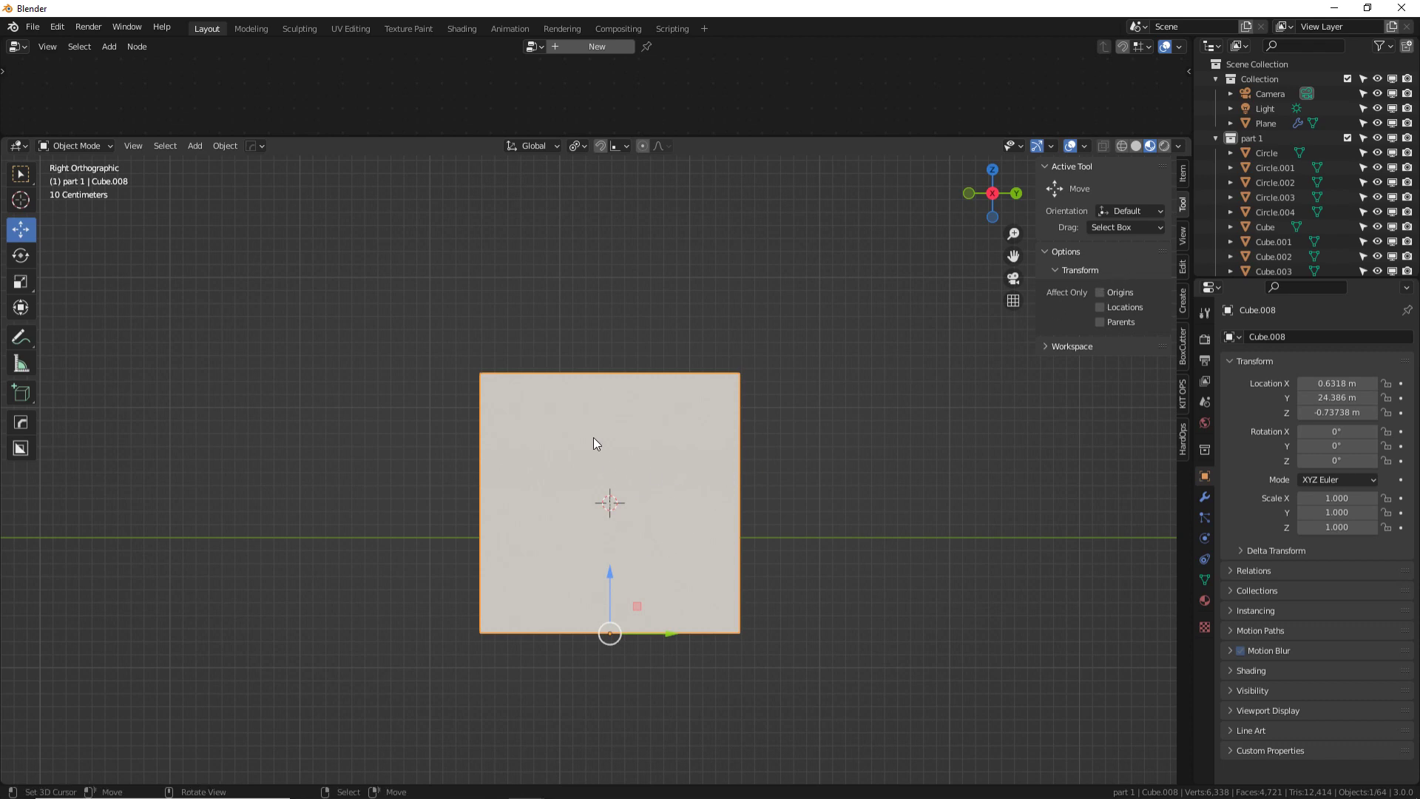
- Raise the cube about 0.73 m along Z so its base rests on the ground line
key("g")
right_click(788, 503)
key("g")
key("z")
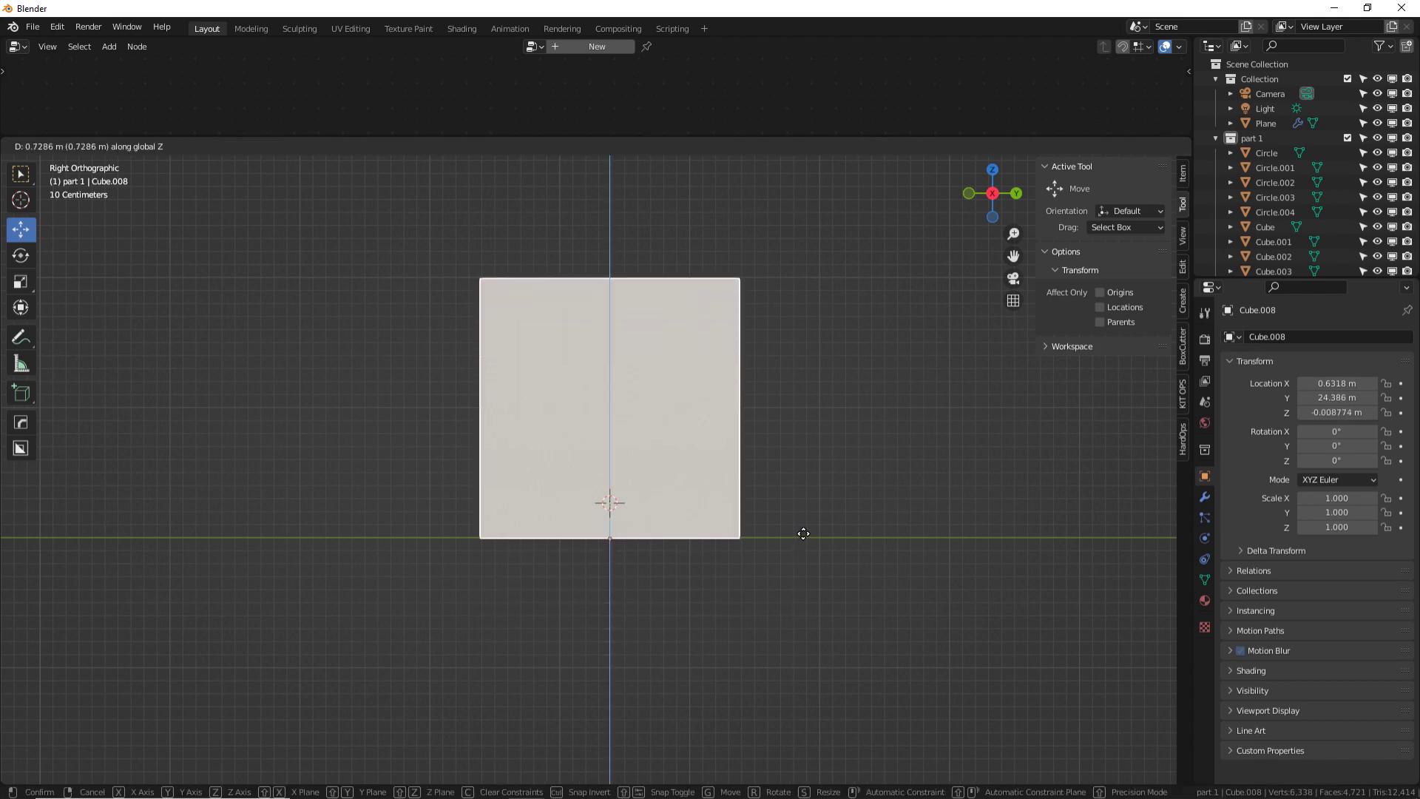
left_click(804, 534)
- Nudge three source buildings farther along the row, one after another, so their bases meet the ground line
scroll(880, 538, "down", 3)
middle_click_drag(958, 539, 365, 508, "shift")
scroll(987, 495, "up", 3)
middle_click_drag(988, 496, 379, 473, "shift")
left_click(473, 463)
key("g")
left_click(676, 462)
left_click(676, 460)
key("g")
left_click(688, 470)
left_click(1008, 461)
key("g")
left_click(1017, 471)
- Nudge the next source building and the wide ridged tower near the row's end onto the ground line
middle_click_drag(954, 473, 502, 424, "shift")
left_click(512, 432)
key("g")
left_click(515, 436)
left_click(816, 420)
key("g")
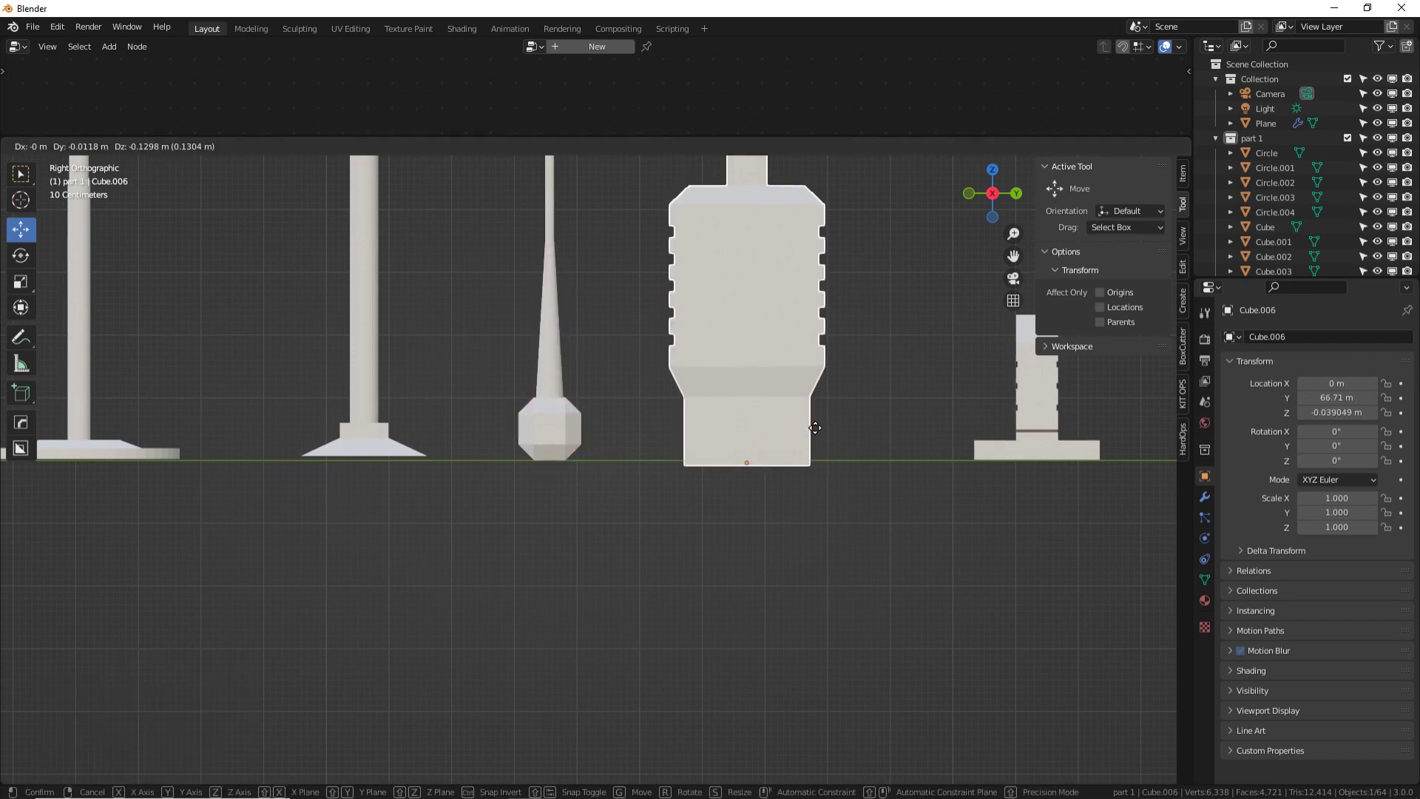
left_click(814, 423)
- Nudge the tall pointed tower with the flared base slightly down onto the ground line
middle_click_drag(717, 418, 737, 441, "shift")
scroll(737, 442, "down", 2)
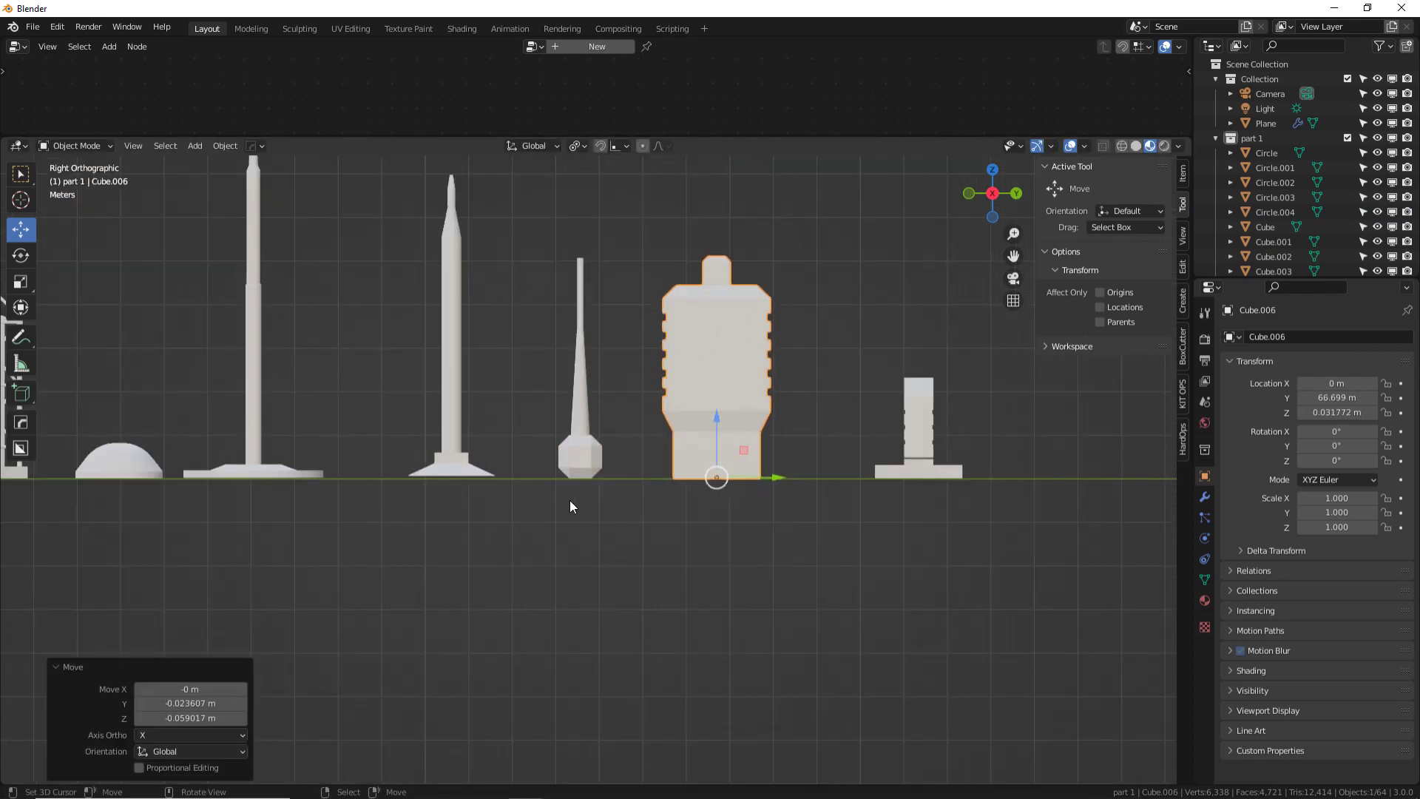
left_click(478, 452)
left_click(475, 454)
key("g")
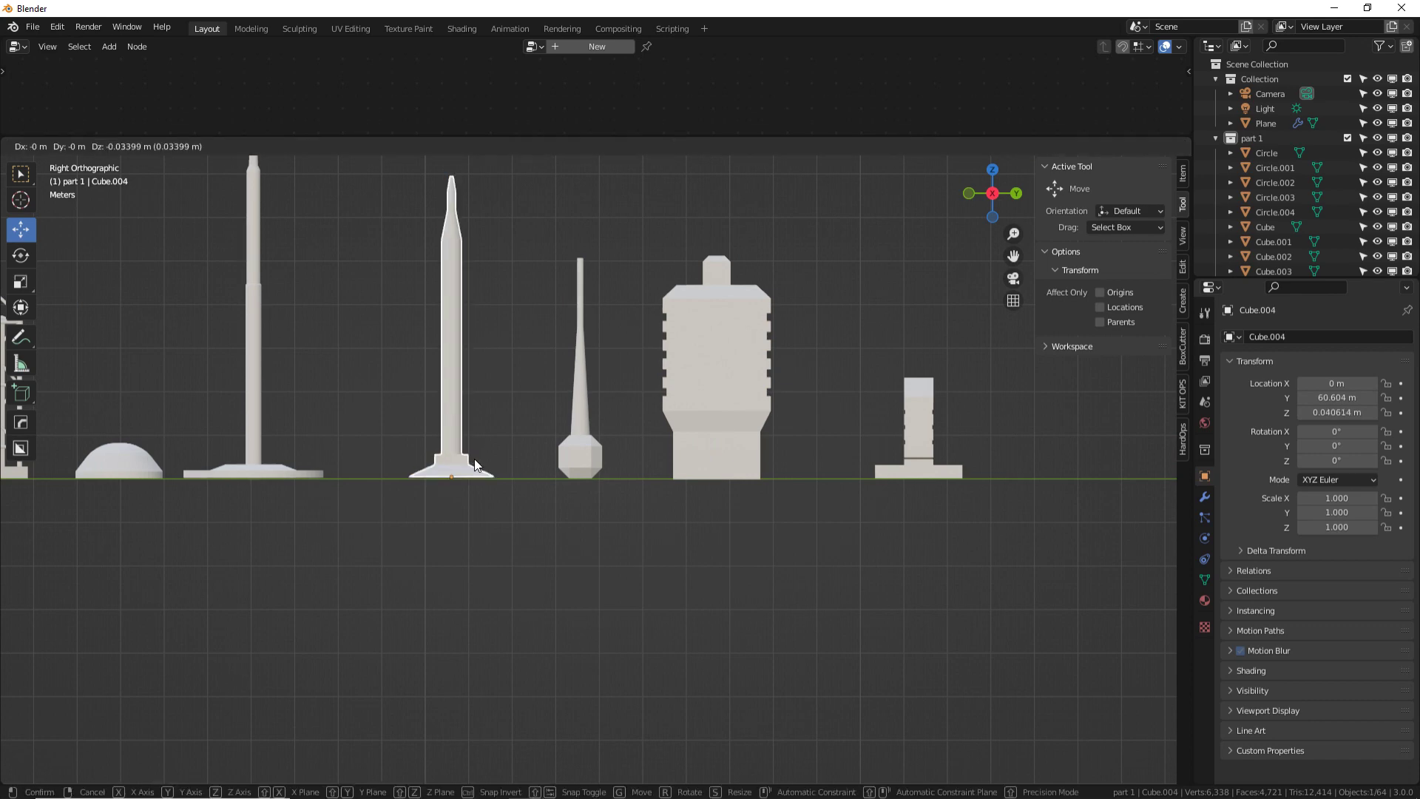
left_click(474, 459)
- Lower the new cube's top face about 1.6 m along Z in edit mode to make a flat slab
middle_click_drag(376, 432, 491, 454)
scroll(653, 434, "down", 3)
middle_click_drag(653, 434, 307, 340)
left_click(308, 339)
key("Tab")
left_click(351, 331)
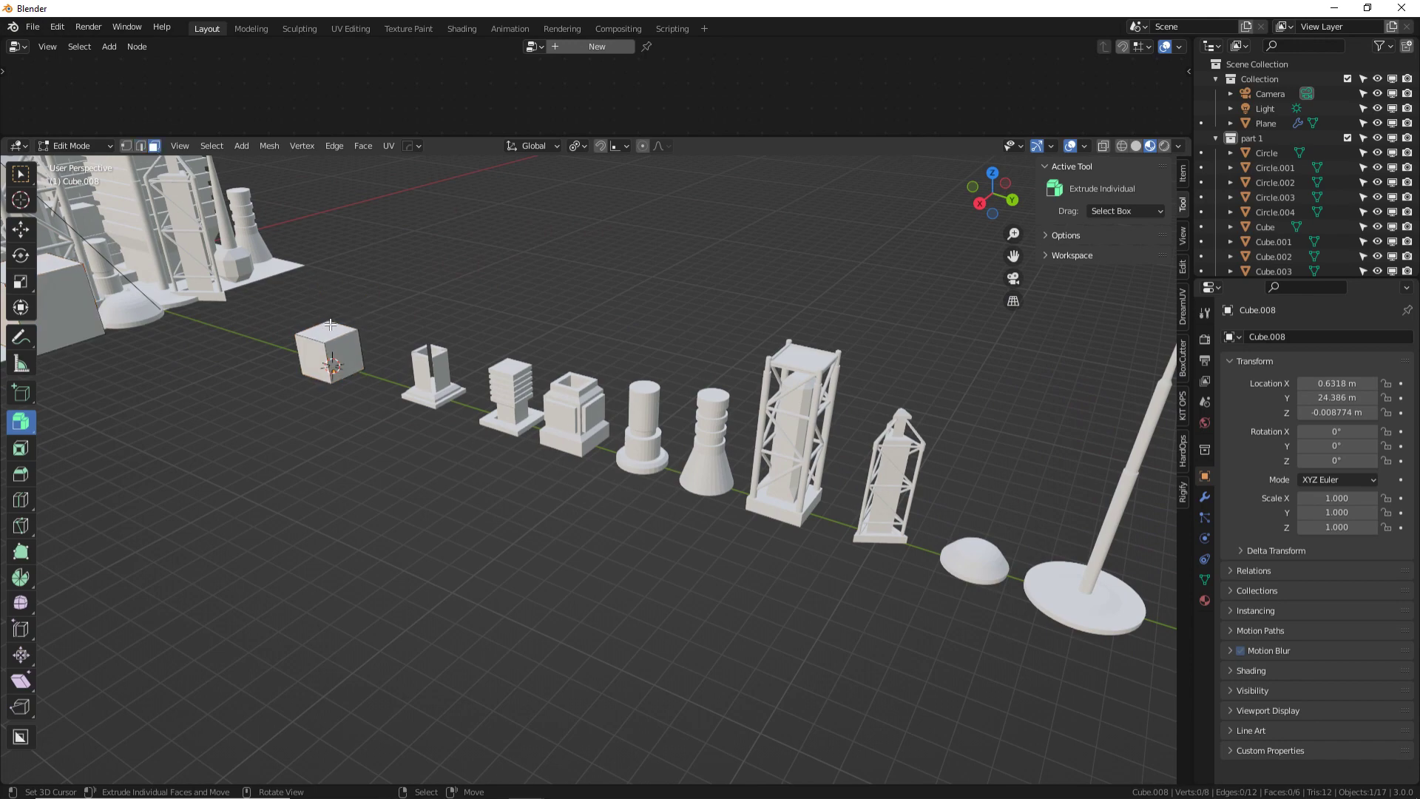
left_click(330, 324)
key("KP_Decimal")
scroll(785, 390, "down", 3)
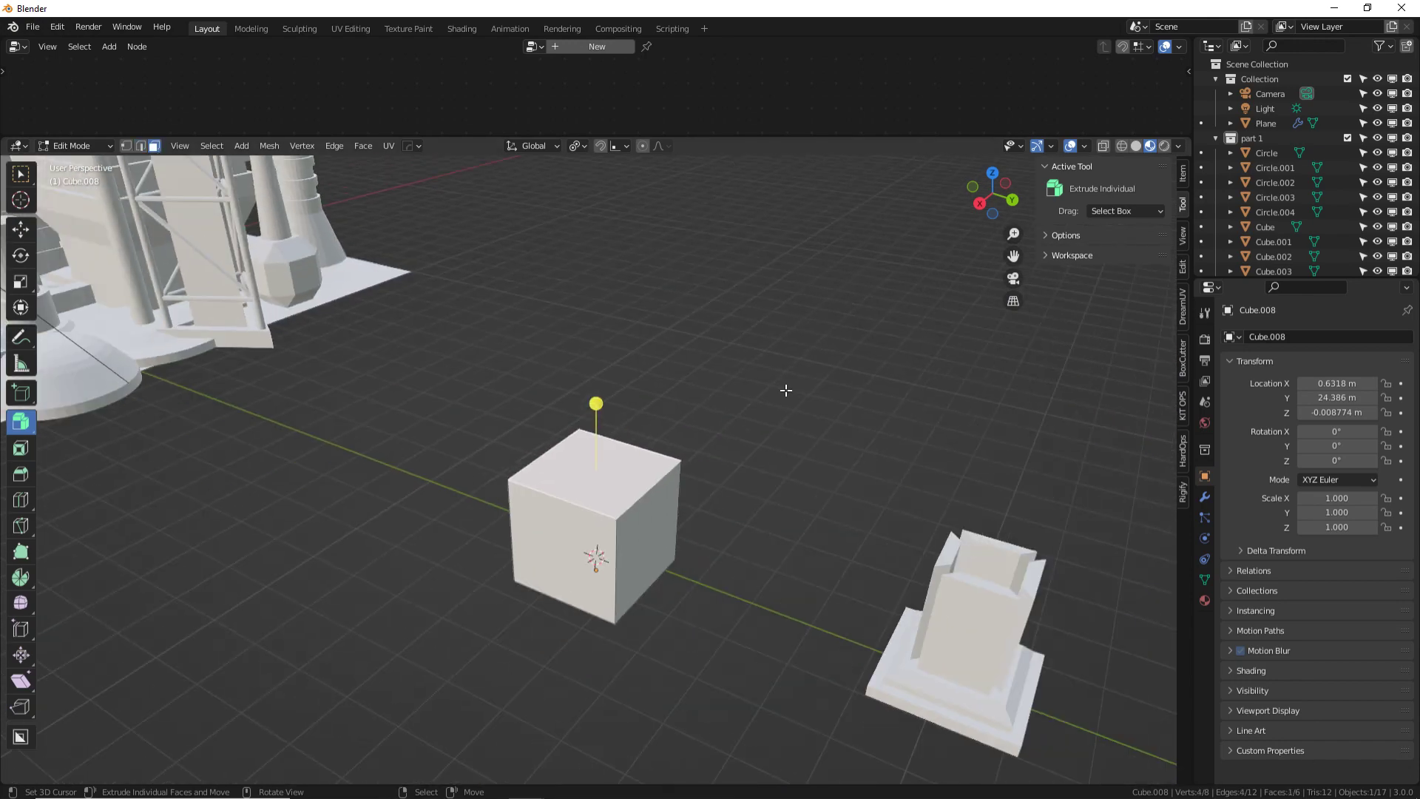
scroll(710, 419, "up", 2)
key("g")
key("z")
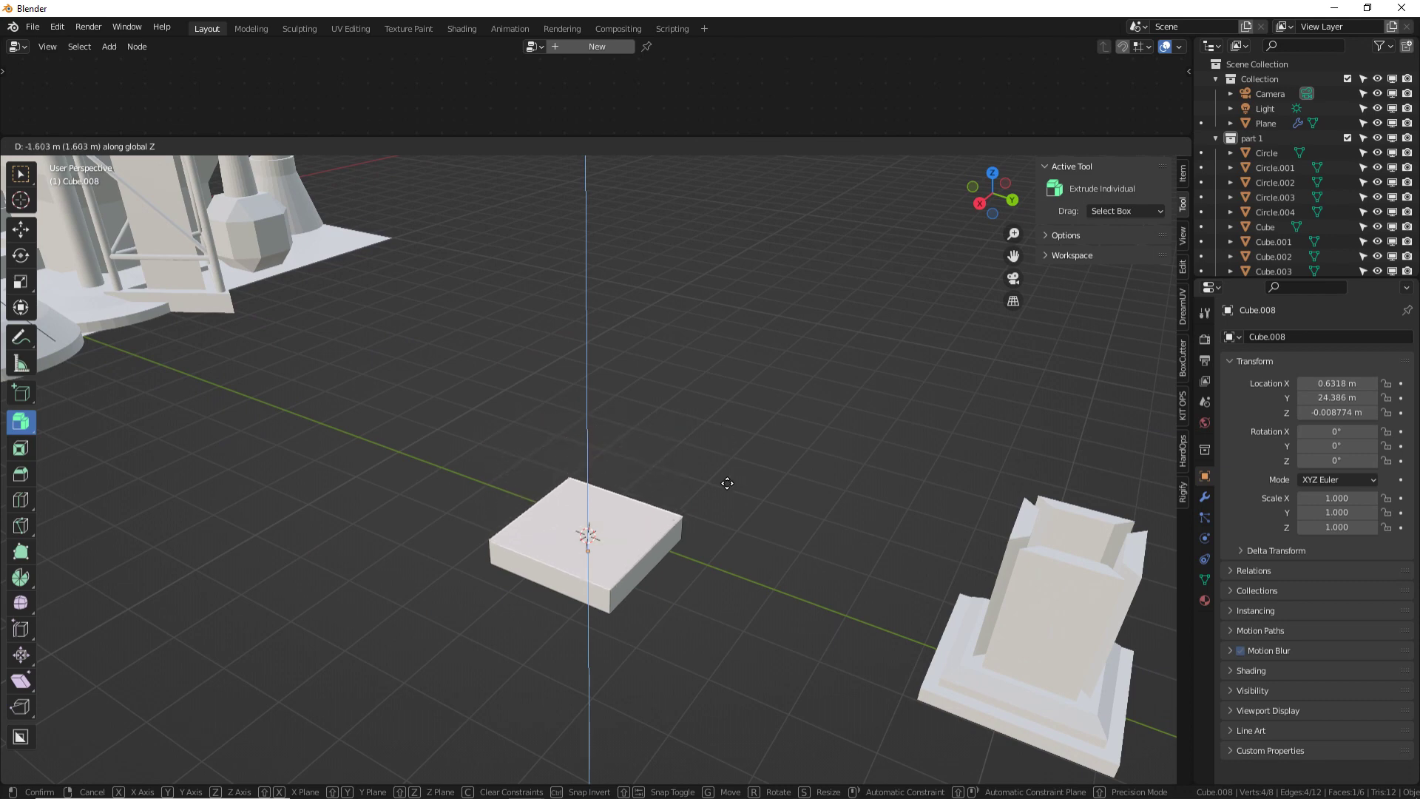
left_click(727, 486)
- Extrude the slab's top face 0.155 m, scale it to 1.255, and extrude it upward again by about 0.25 m
key("e")
left_click(751, 521)
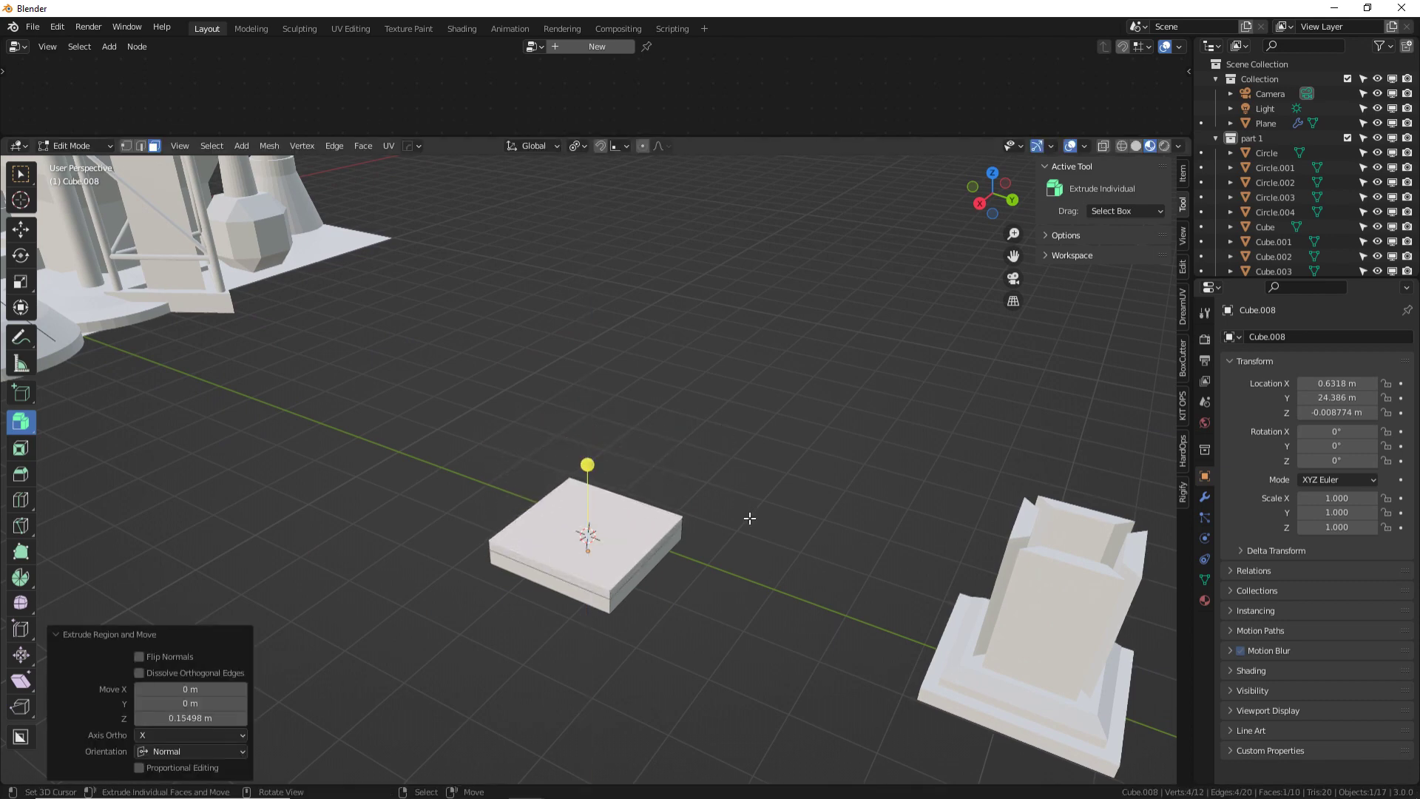
key("s")
left_click(797, 524)
key("e")
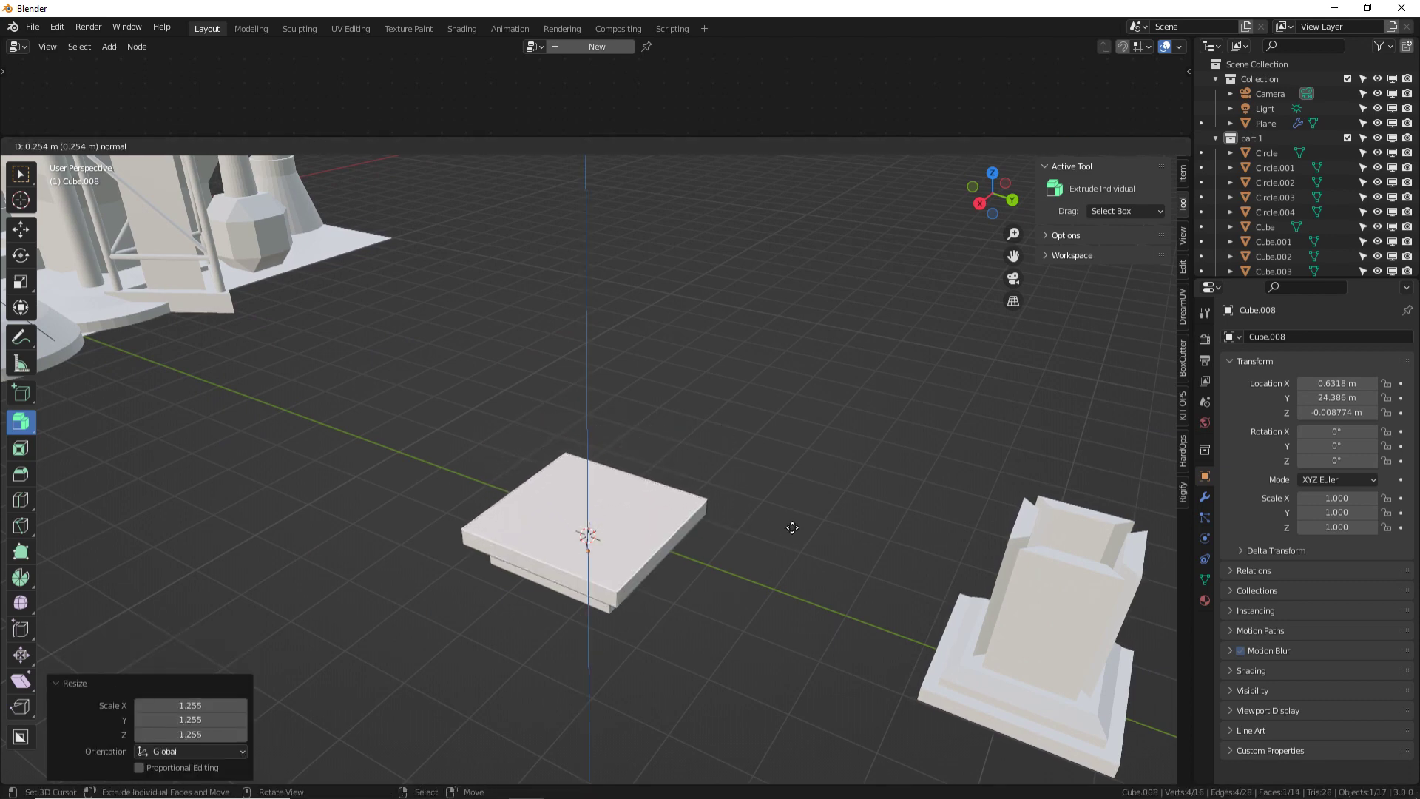
left_click(793, 521)
- Inset the top face by 0.796 m and sink the inner face 0.189 m
key("i")
left_click(831, 529)
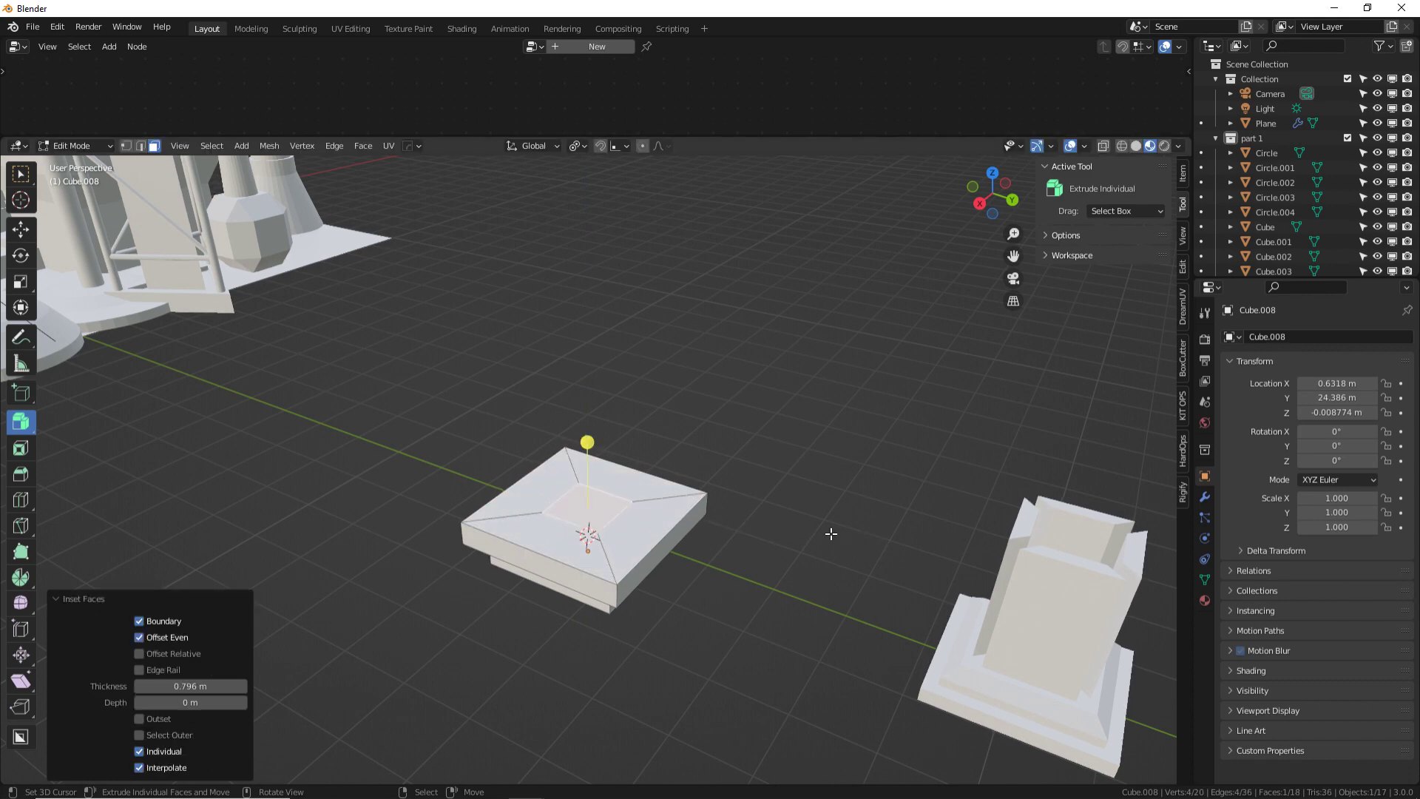
key("e")
left_click(835, 540)
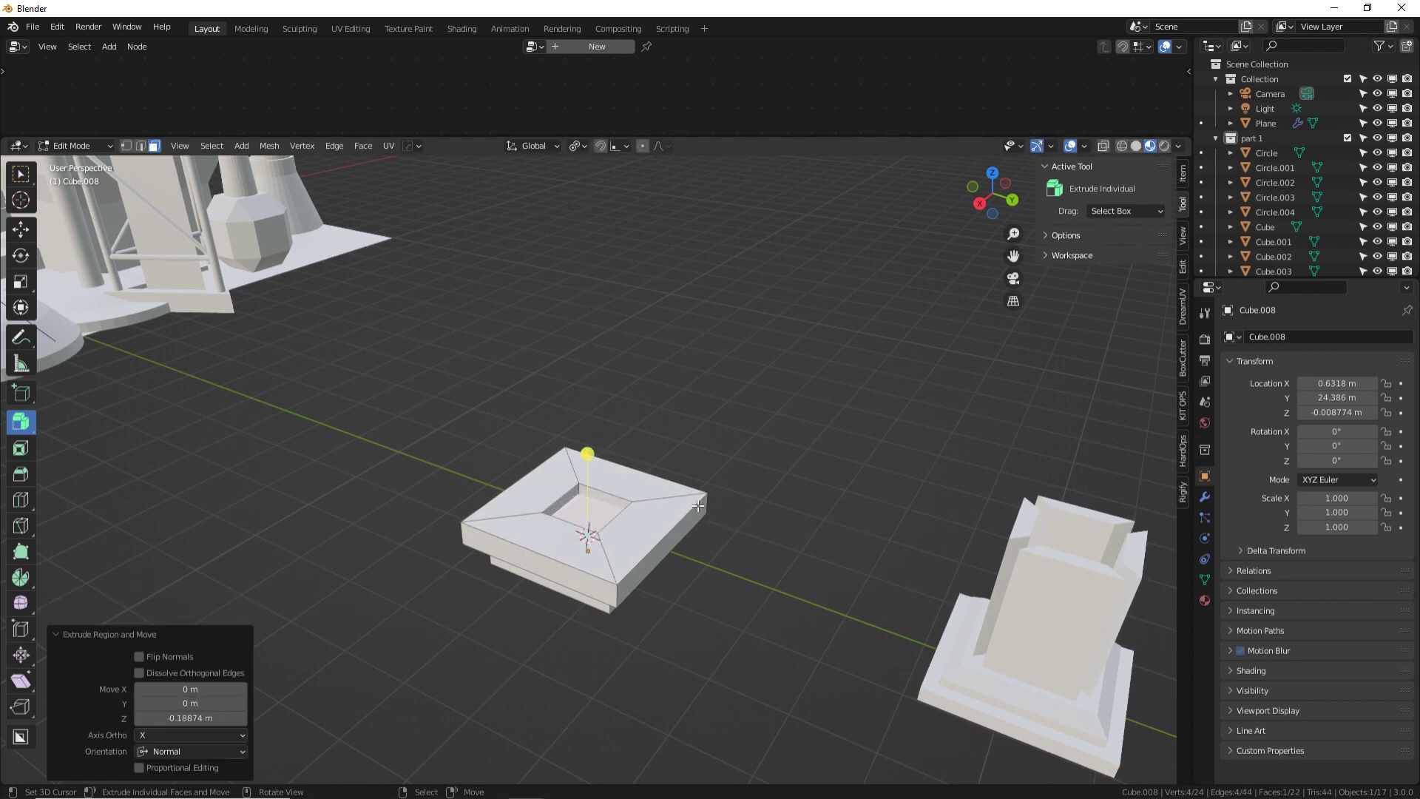
- Inset the four rim faces around the recess individually by about 0.29 m and extrude them upward twice into wall blocks
left_click(624, 481, "shift")
left_click(527, 492, "shift")
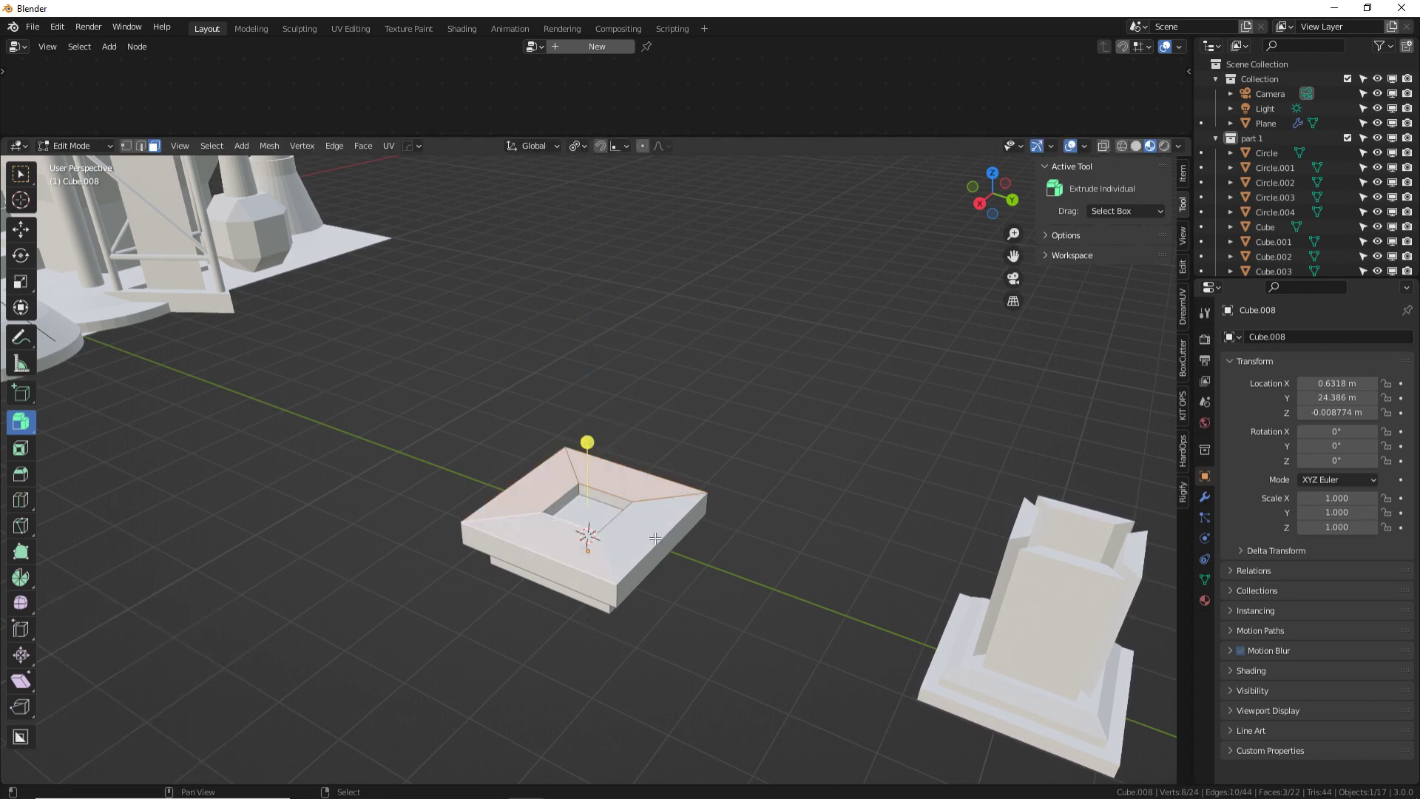
key("i")
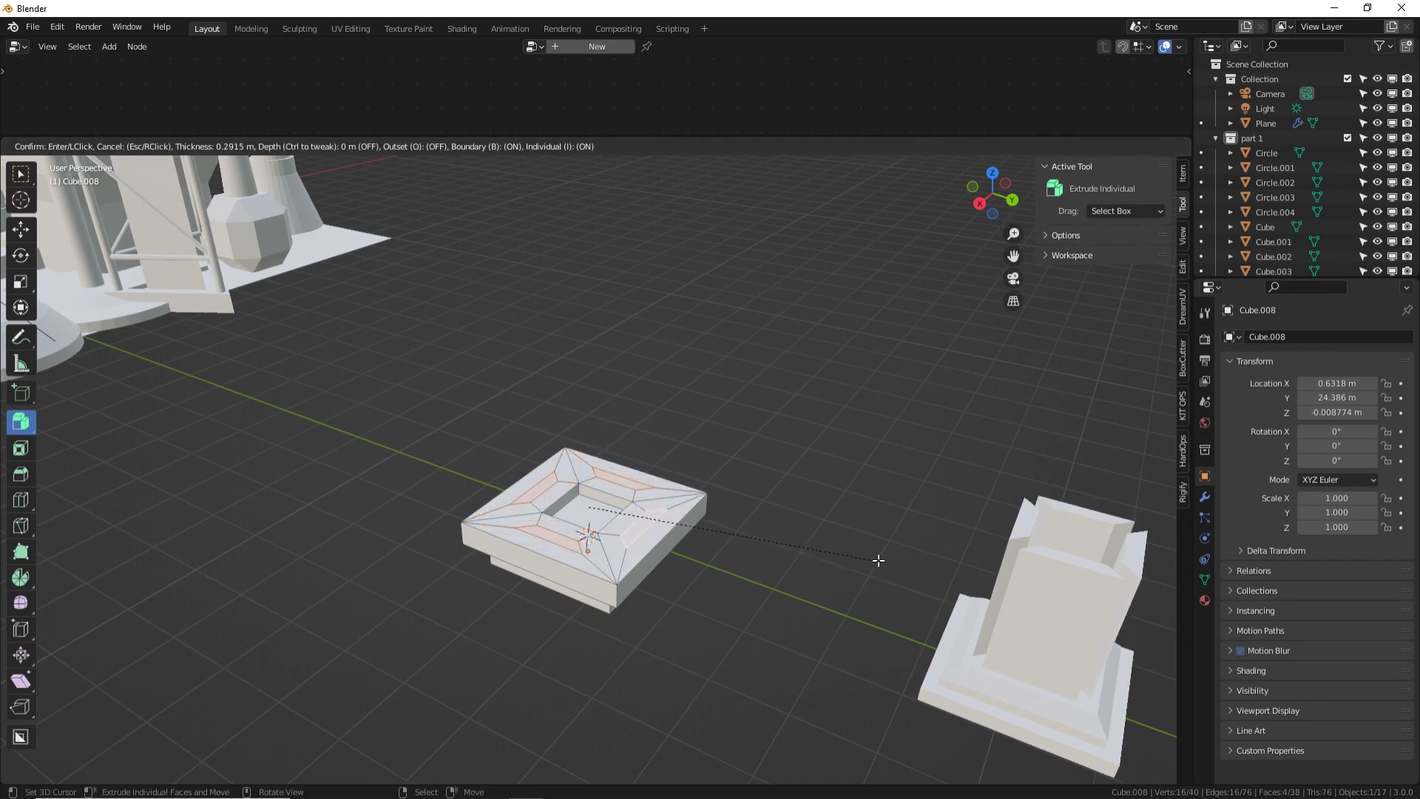
left_click(879, 561)
key("e")
left_click(845, 561)
key("e")
left_click(850, 520)
left_click(577, 147)
left_click(588, 209)
- Scale the wall blocks' top faces inward, extrude them upward into a narrow crown, and finish editing the mesh
key("s")
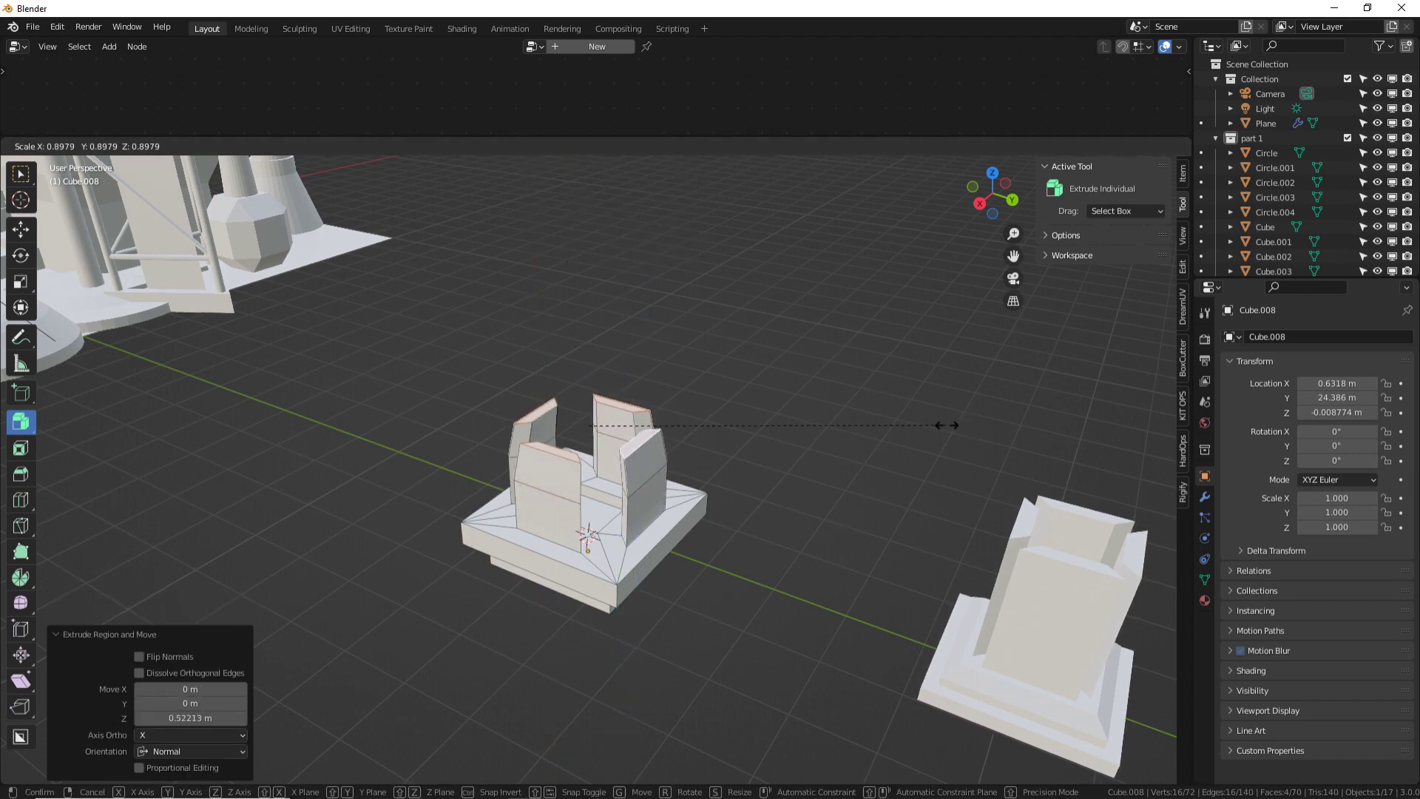
left_click(712, 442)
key("e")
left_click(700, 420)
key("Tab")
- Compare the new building with its scattered copies on the plane and reopen its mesh for editing
middle_click_drag(681, 459, 348, 494)
middle_click_drag(528, 487, 589, 481)
scroll(589, 481, "down", 5)
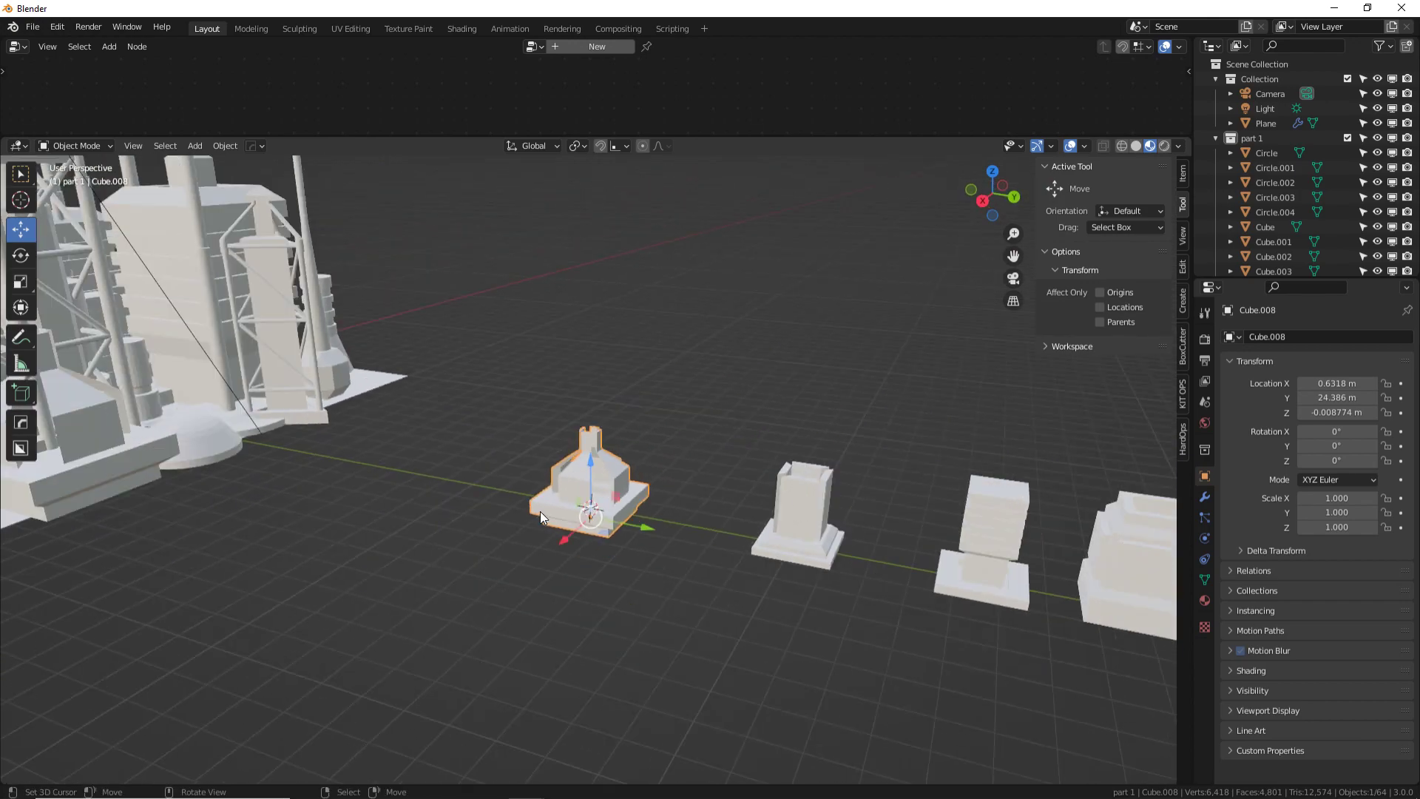
scroll(559, 499, "up", 2)
middle_click_drag(408, 466, 566, 492)
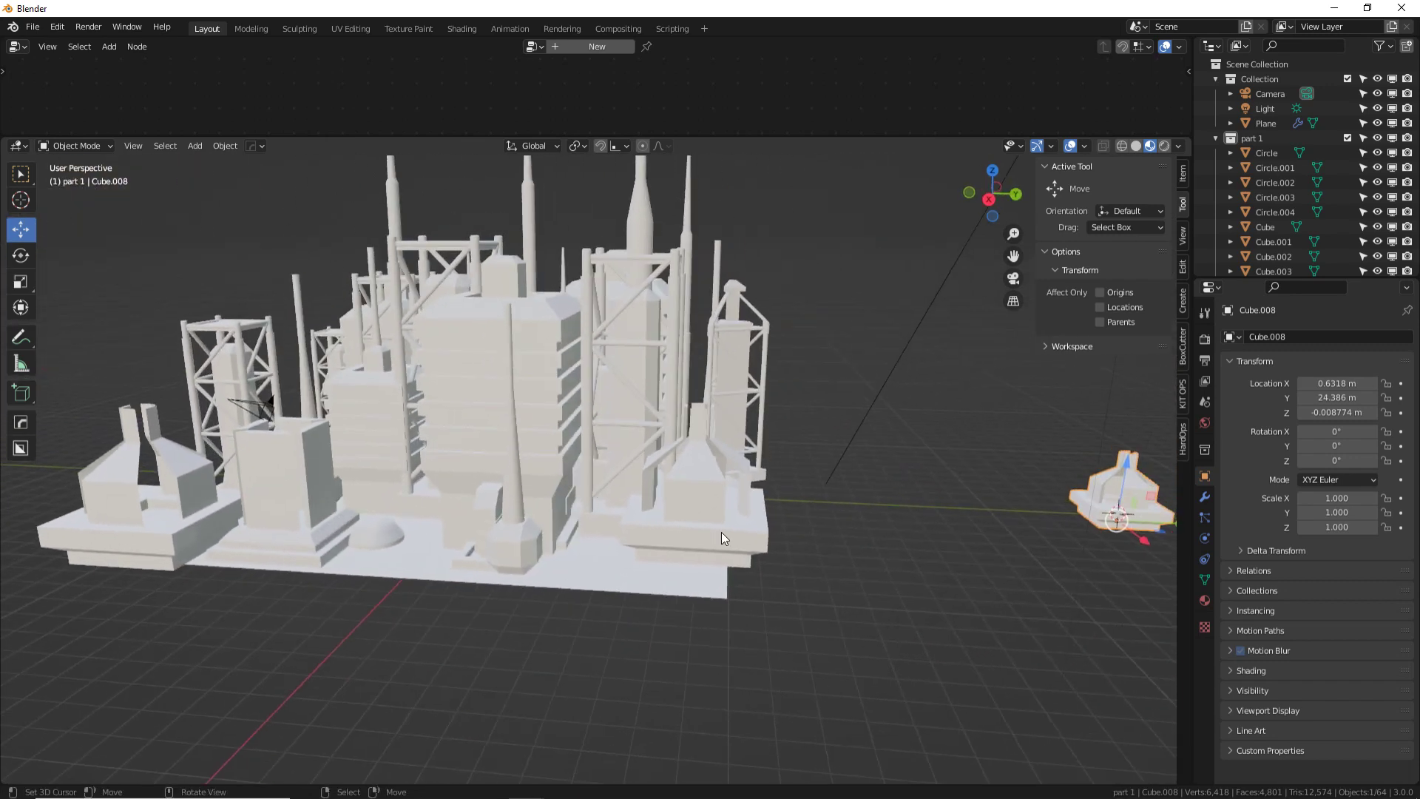
middle_click_drag(758, 475, 991, 421)
key("Tab")
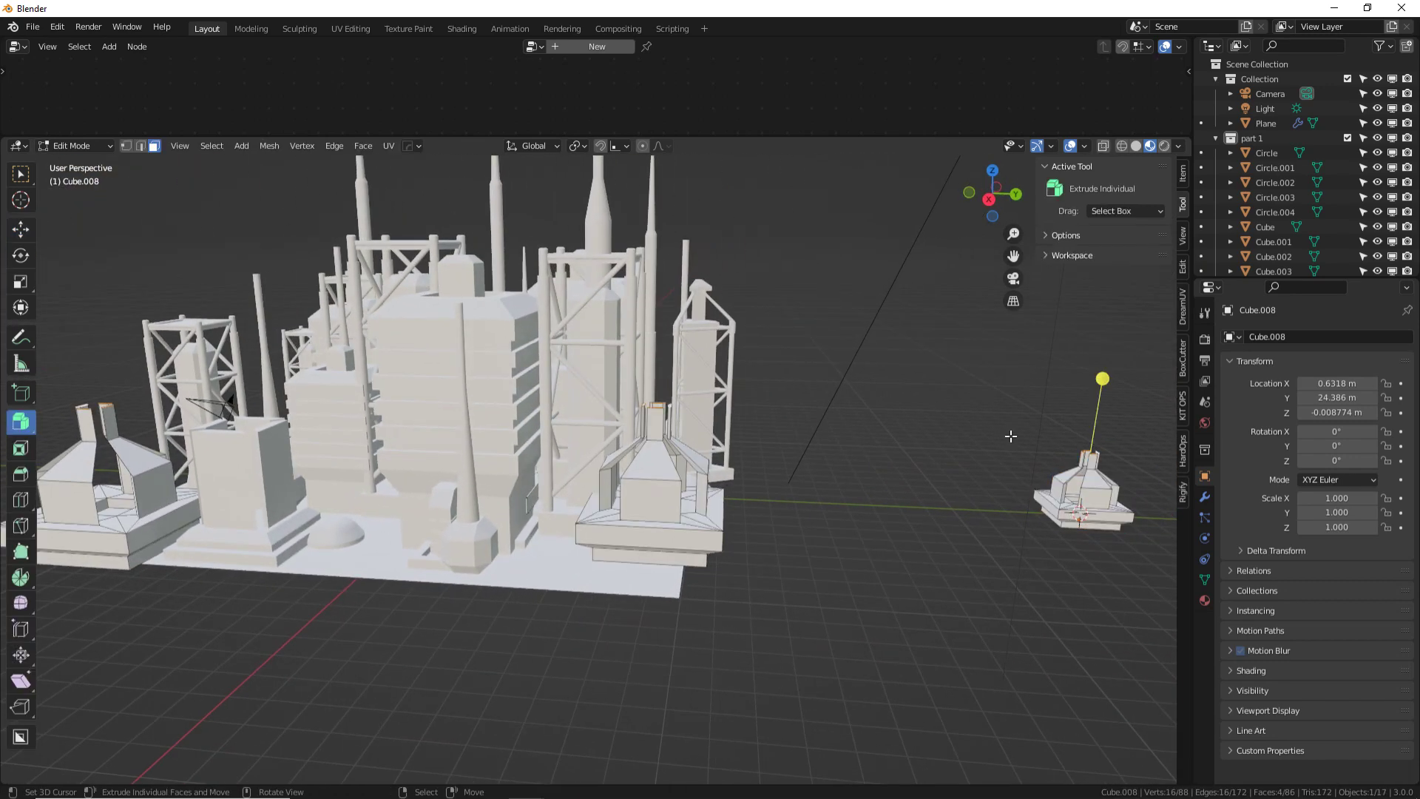
- Try scaling the new building's whole mesh to 0.485, and undo the resize
key("s")
left_click(970, 381)
middle_click_drag(970, 381, 945, 469)
scroll(806, 540, "up", 4)
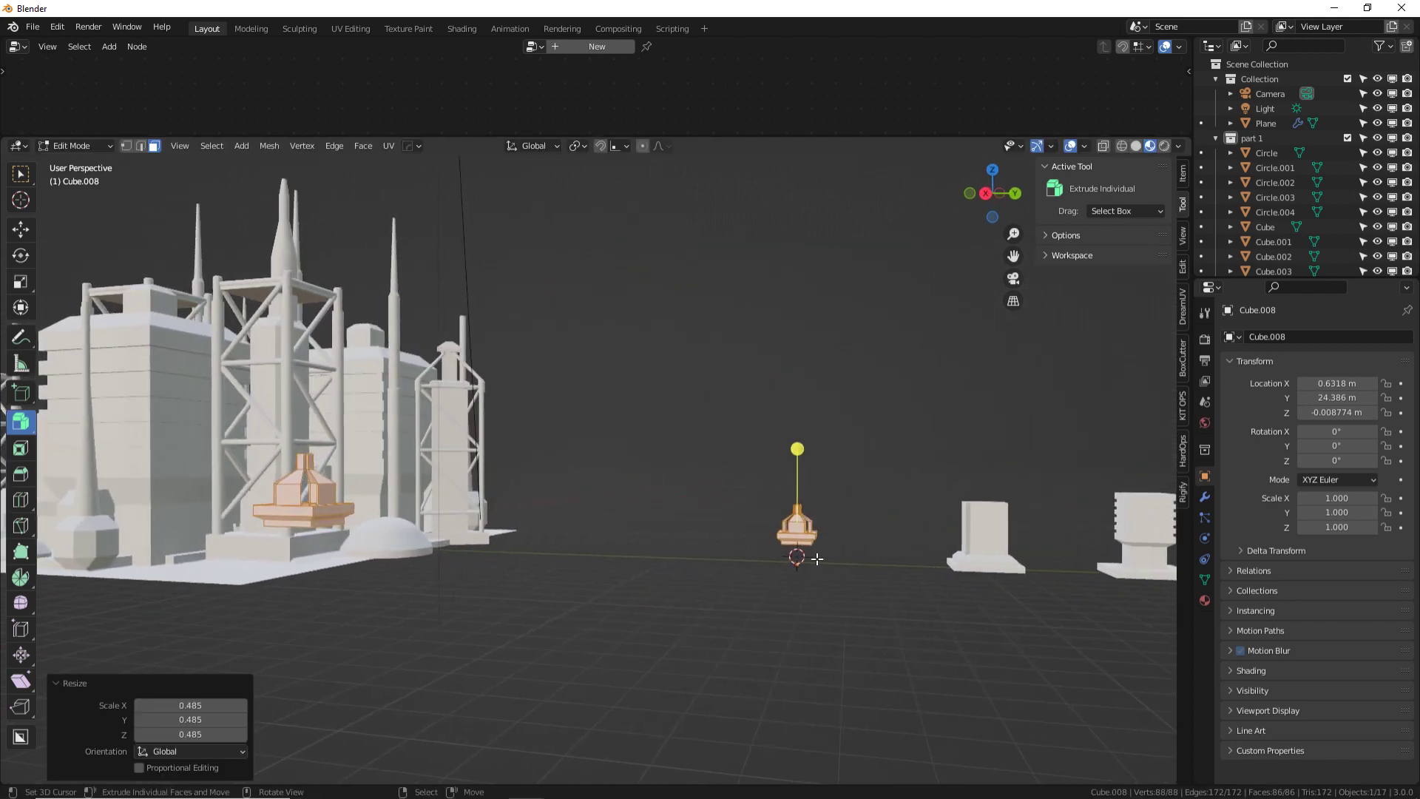
key("ctrl+z")
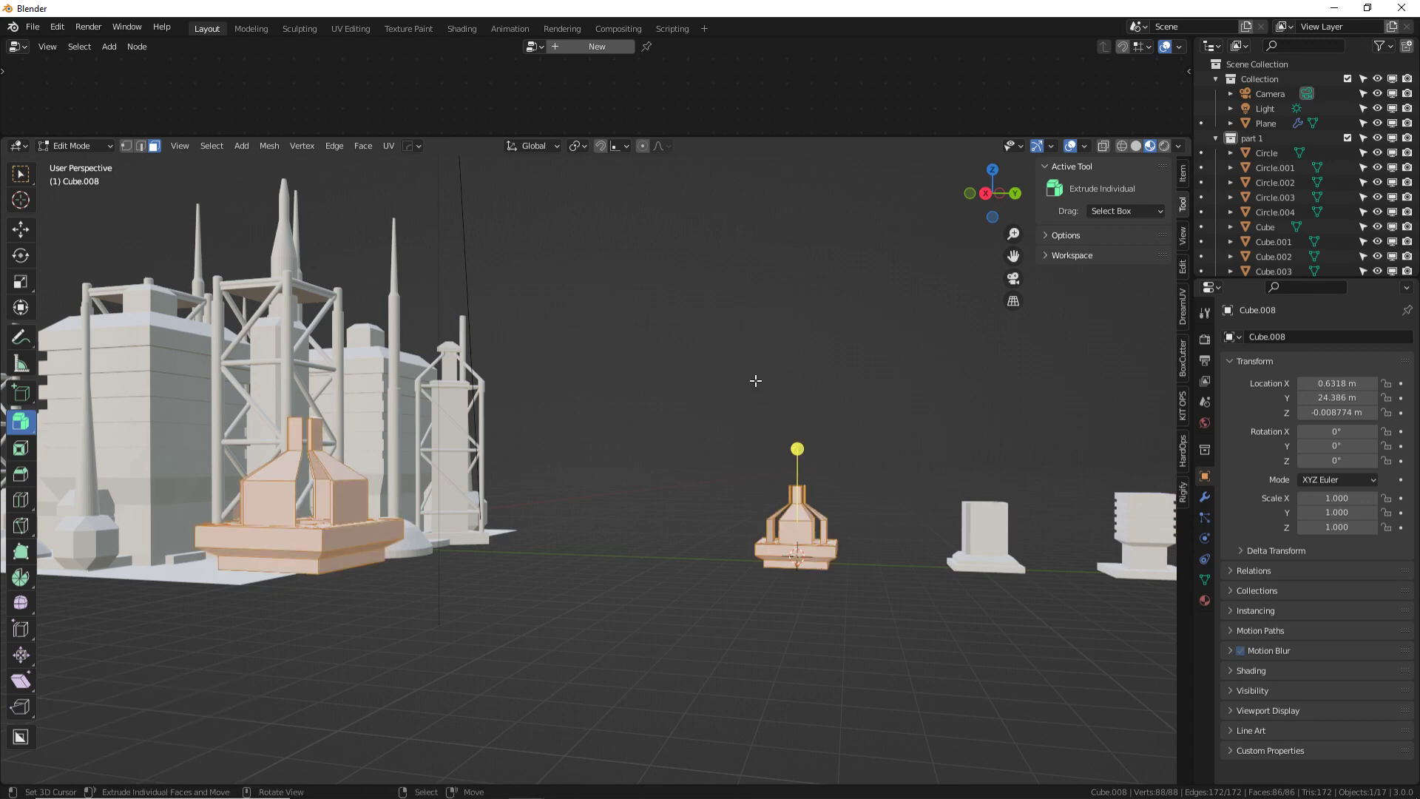
- Scale the new building's whole mesh to 0.476 and lower it about 0.76 m along Z back to the ground
key("s")
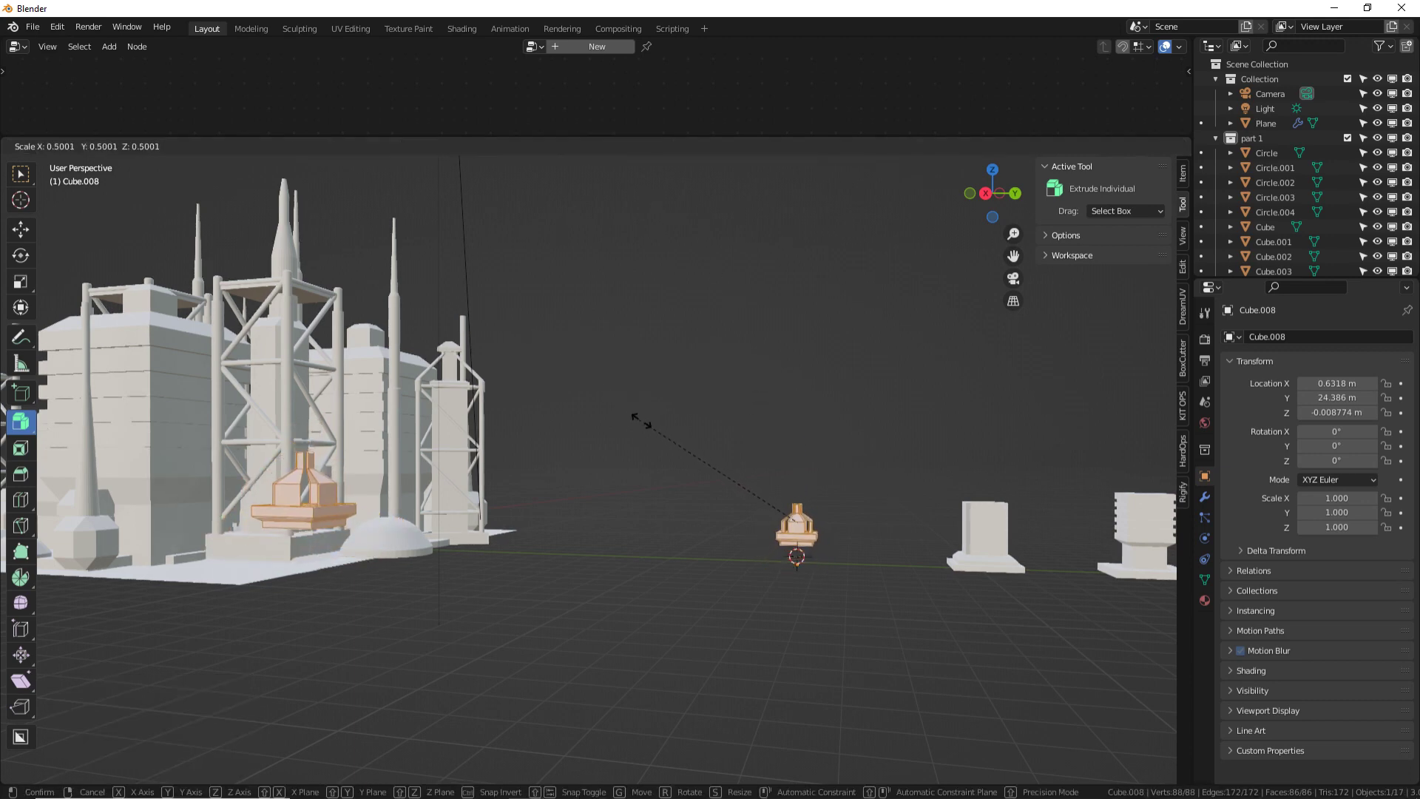
left_click(709, 462)
key("g")
key("z")
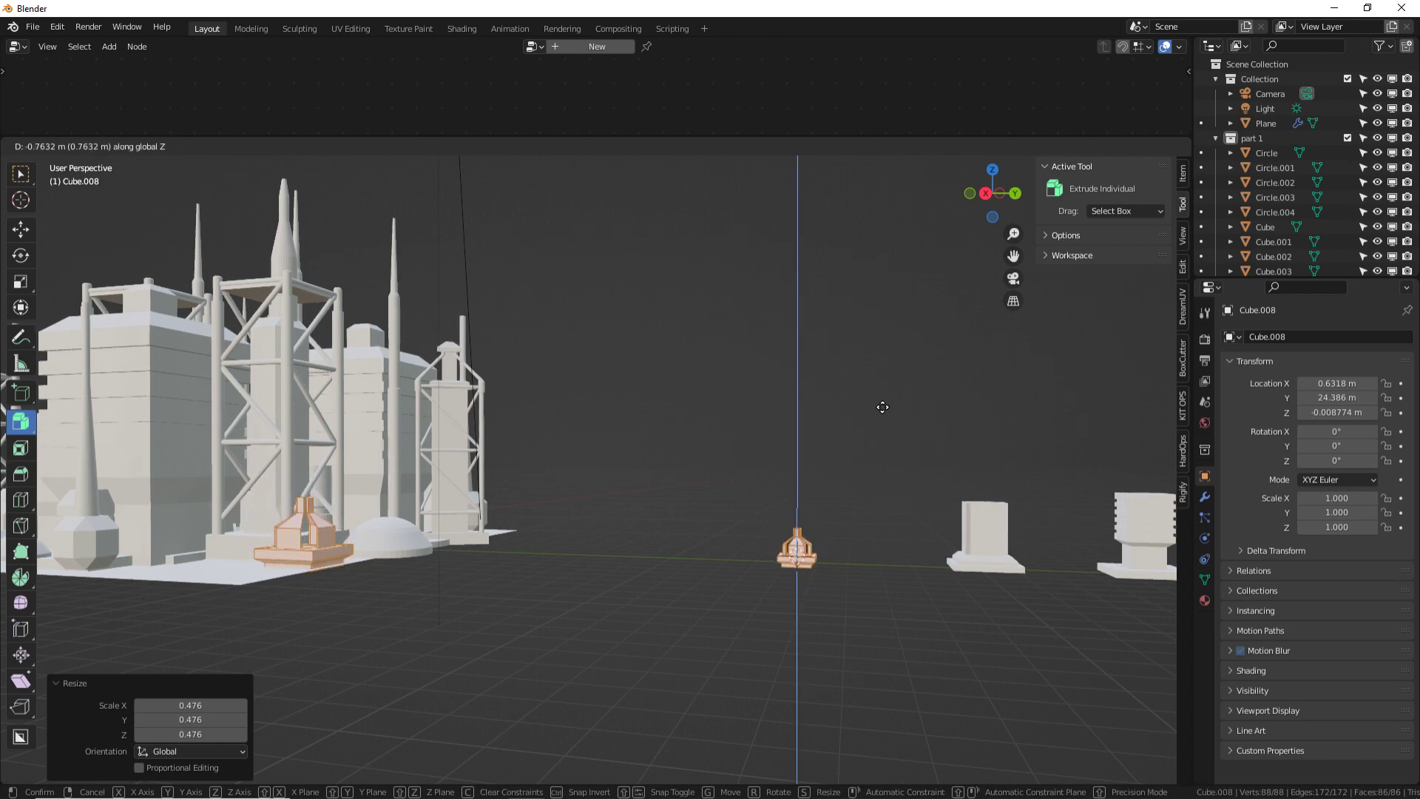
left_click(883, 407)
middle_click_drag(883, 407, 612, 492)
key("Tab")
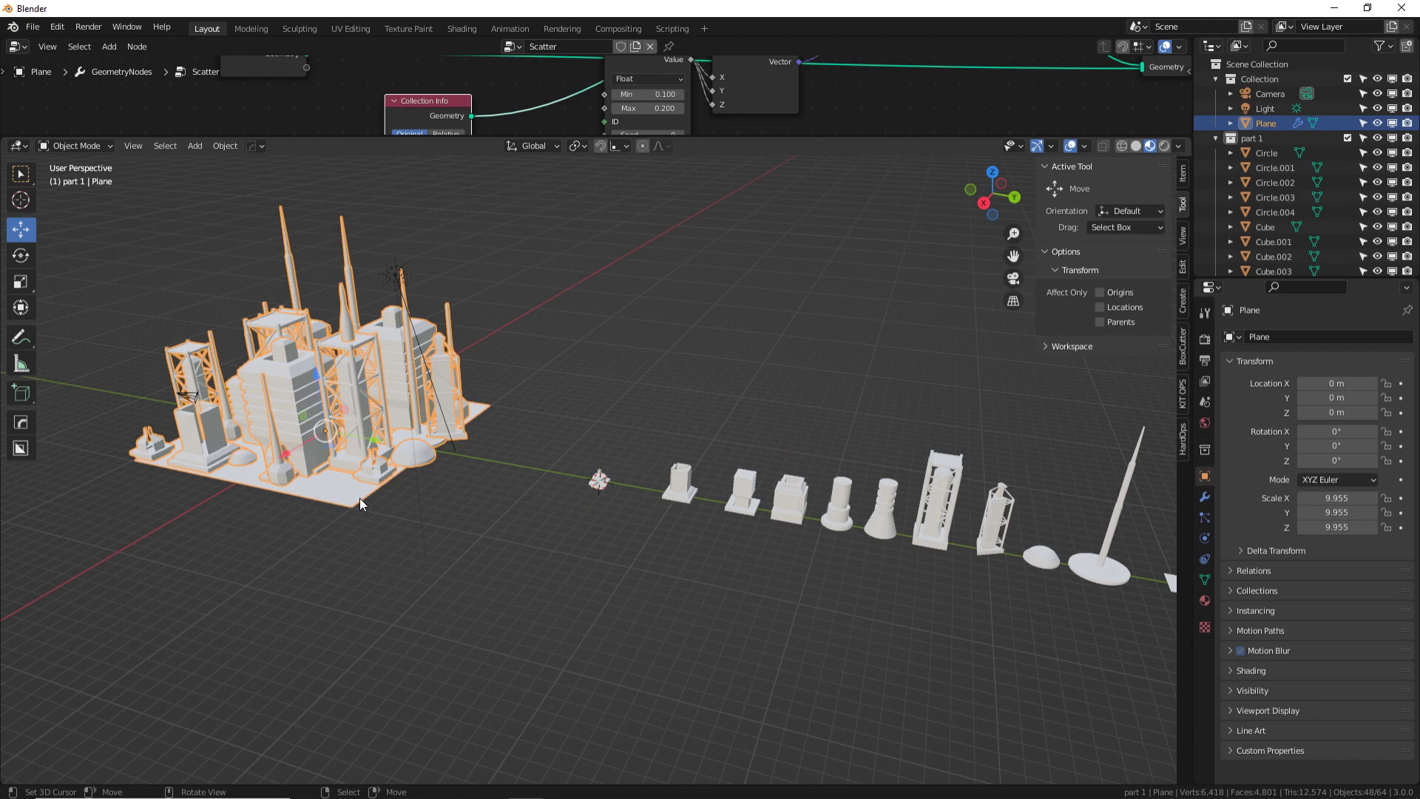
- Extrude the scatter plane's face about 13.4 m upward into a block
scroll(753, 501, "up", 2)
scroll(538, 449, "down", 2)
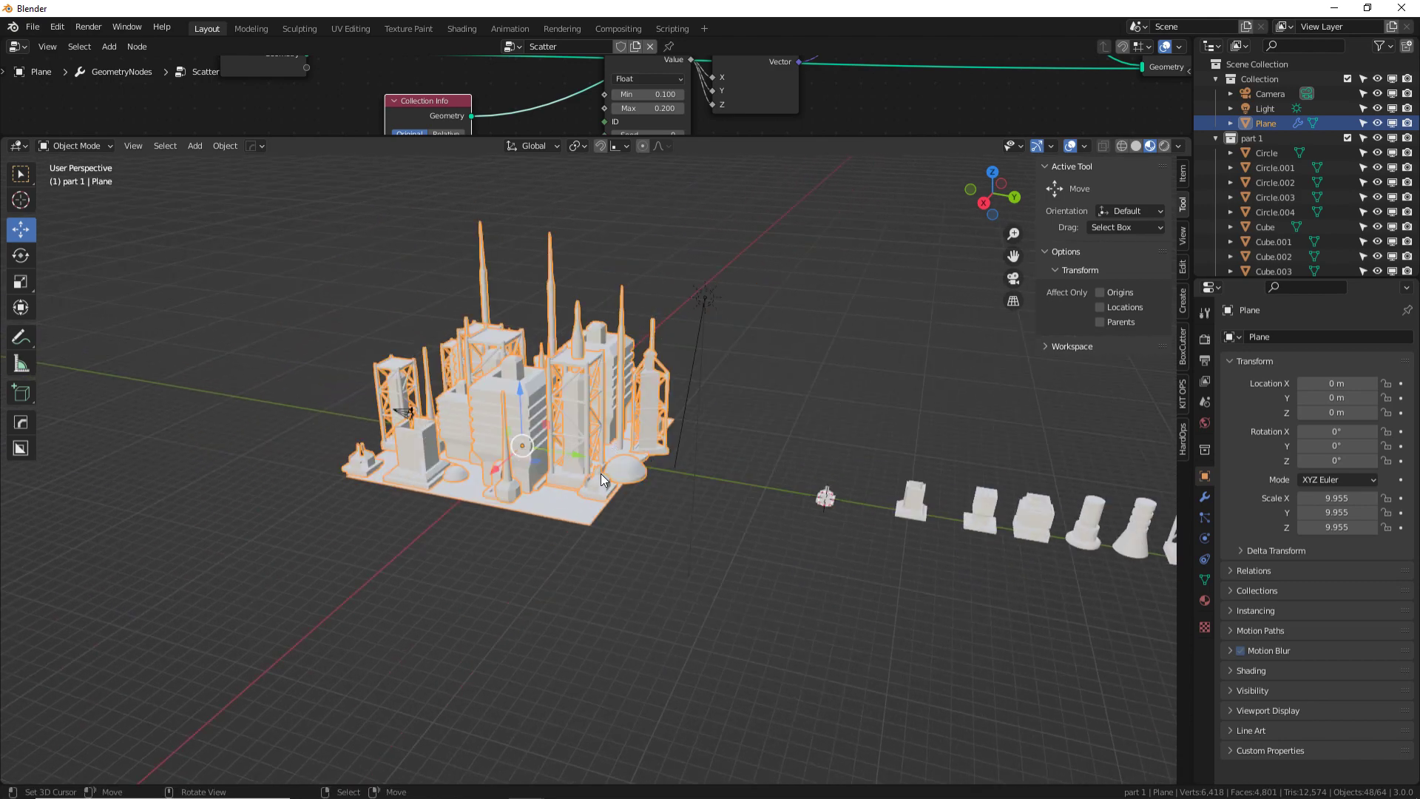
key("Tab")
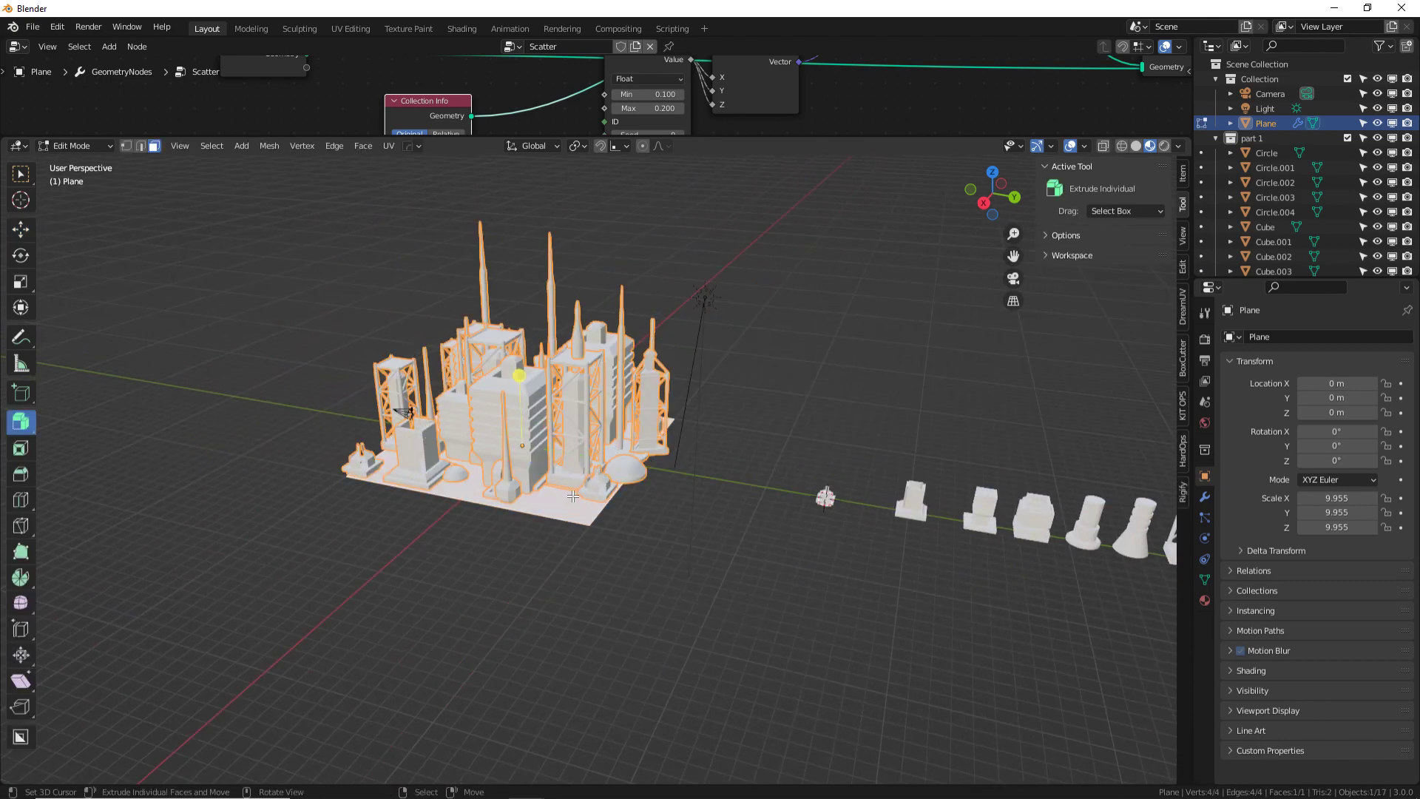
key("Tab")
key("Tab")
key("e")
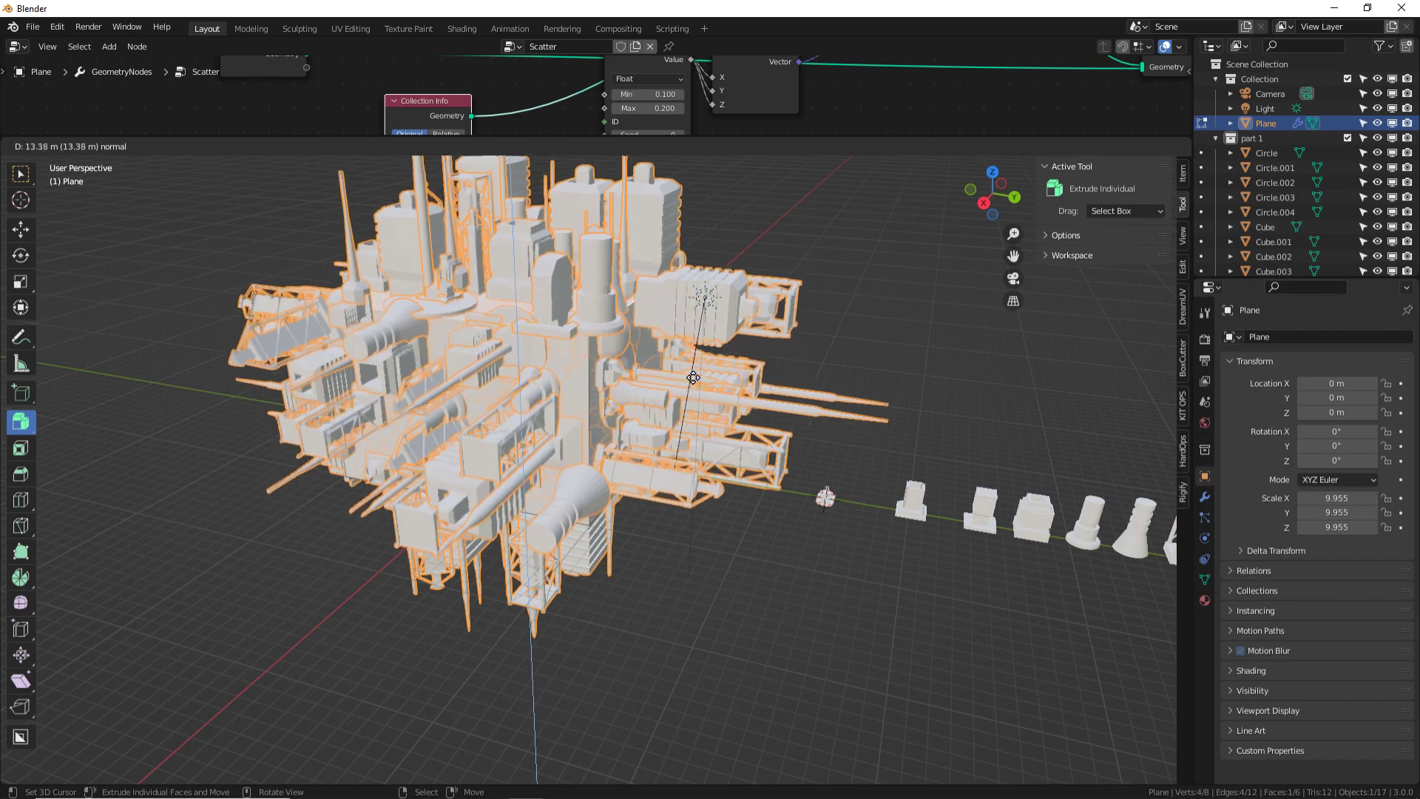
left_click(693, 380)
key("Tab")
- Bevel all edges of the extruded block with a width of about 0.38 m and finish editing the mesh
middle_click_drag(693, 380, 619, 419)
scroll(948, 341, "down", 4)
key("alt+a")
key("Tab")
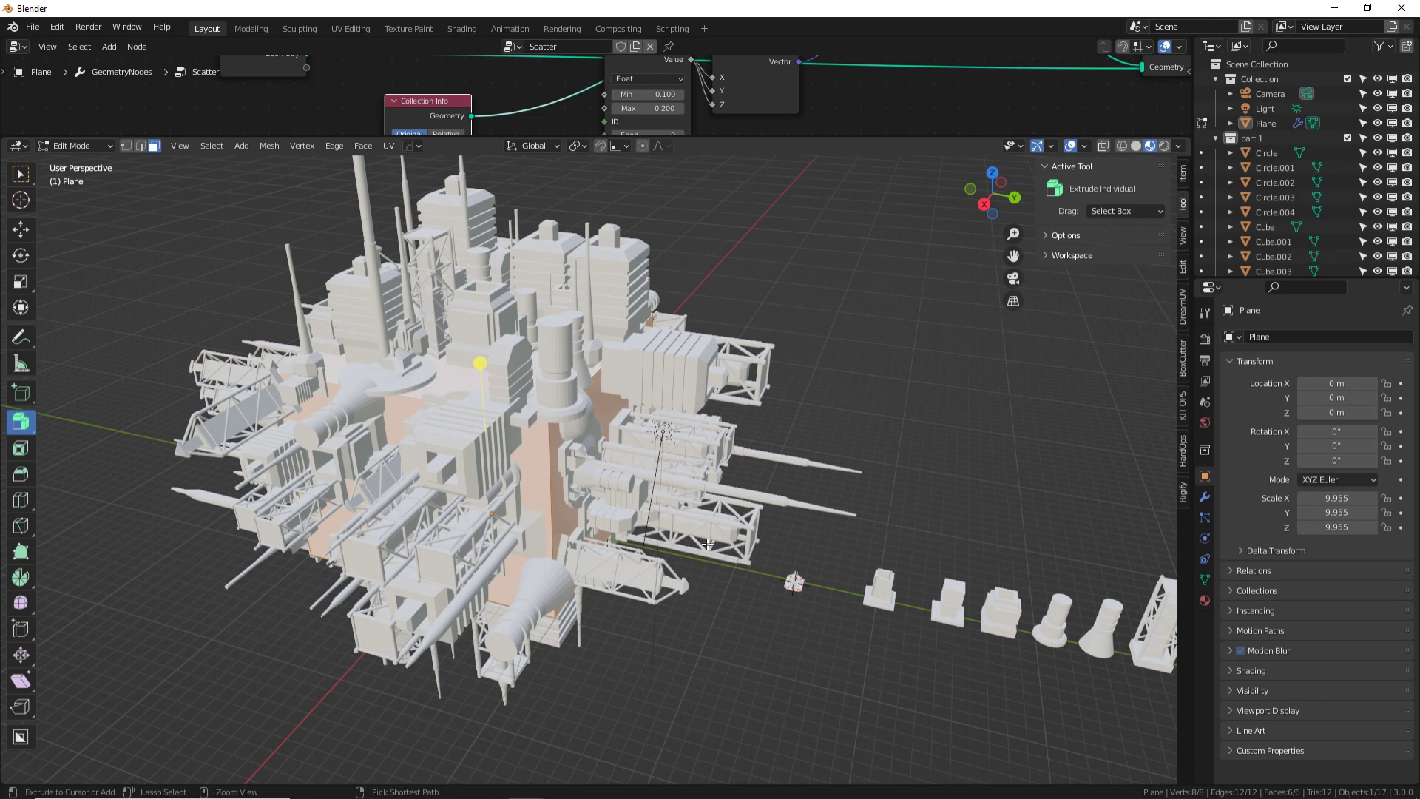
key("ctrl+b")
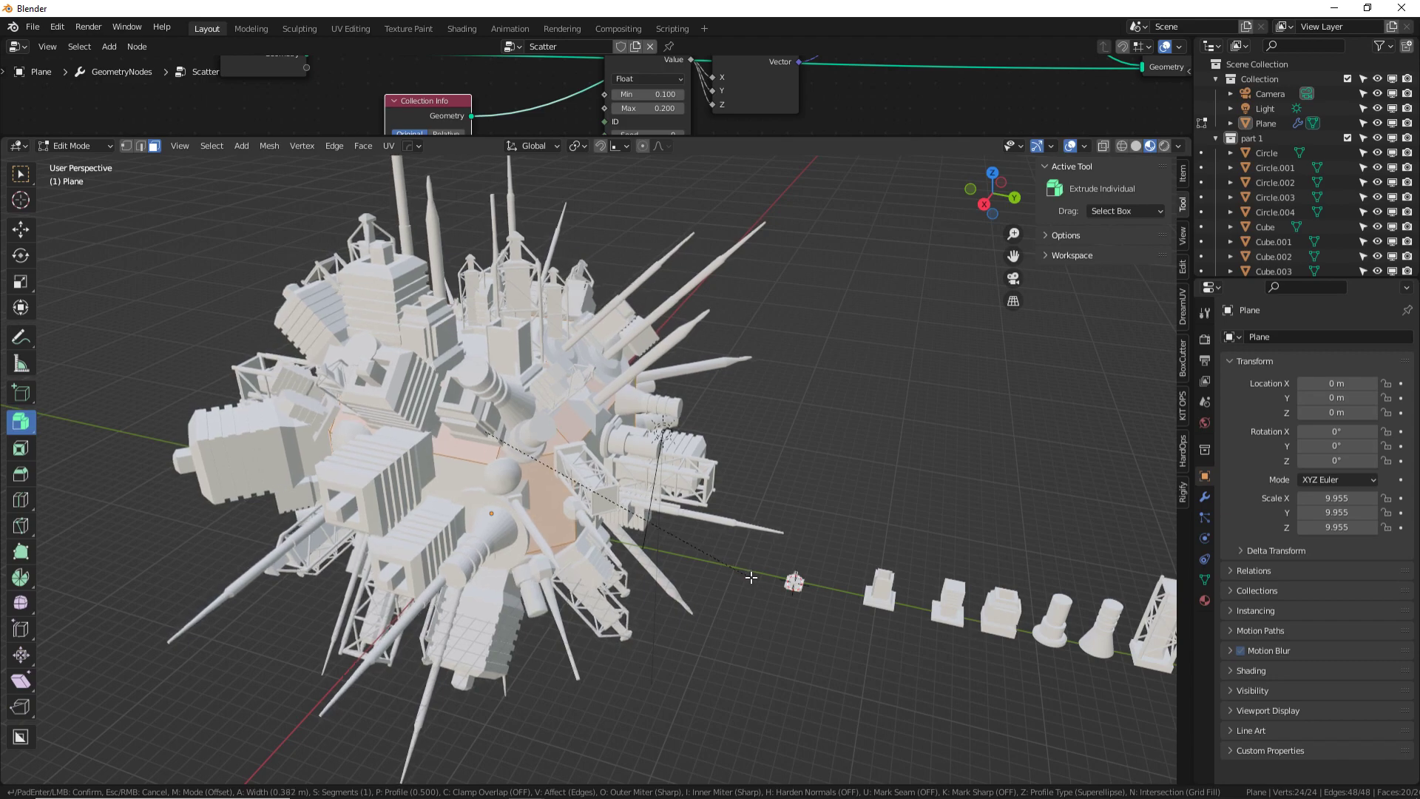
left_click(753, 577)
key("Tab")
middle_click_drag(549, 460, 1175, 420)
scroll(765, 424, "down", 3)
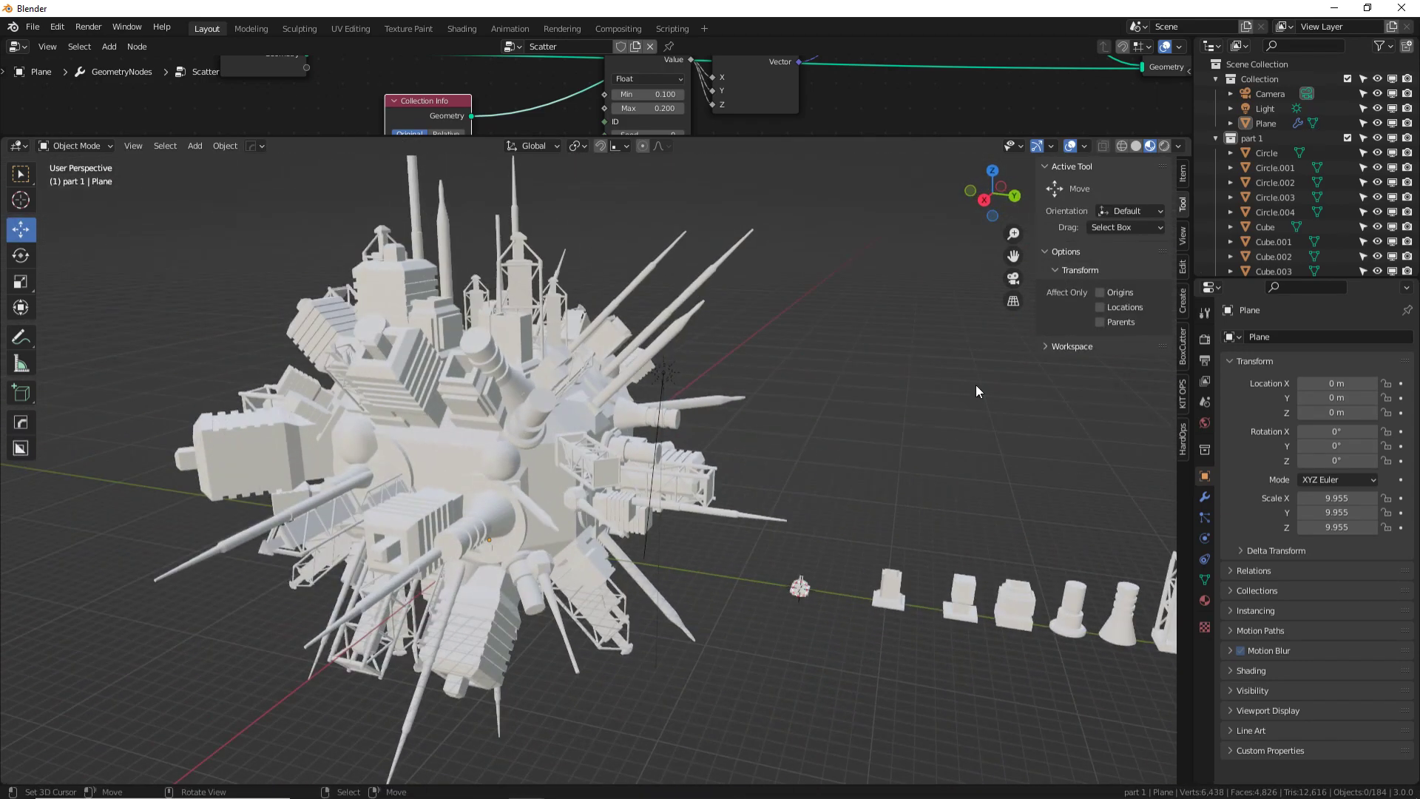
- Hide the viewport's tool settings and disable the part 1 collection in viewports, leaving only the scattered block visible
middle_click_drag(623, 403, 828, 361)
key("a")
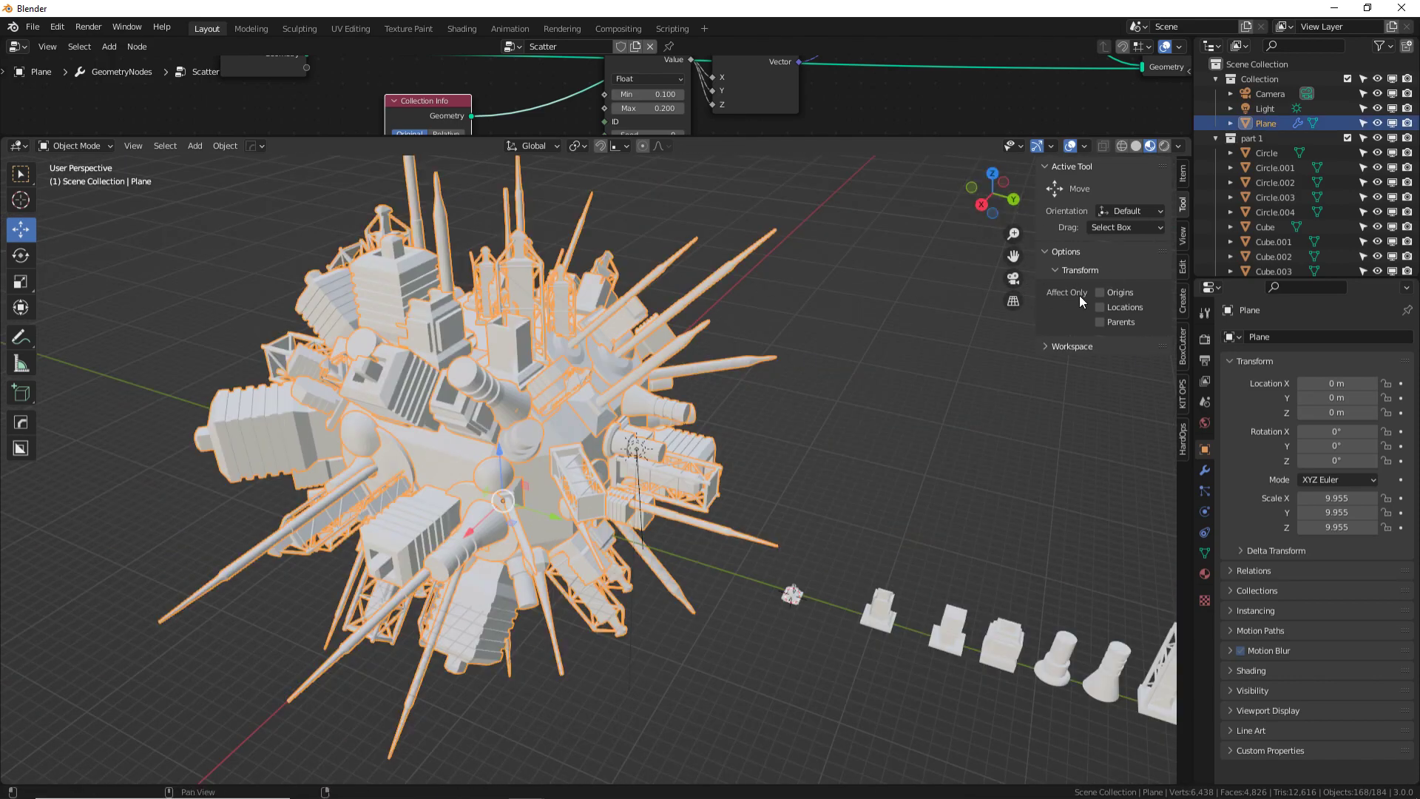
key("n")
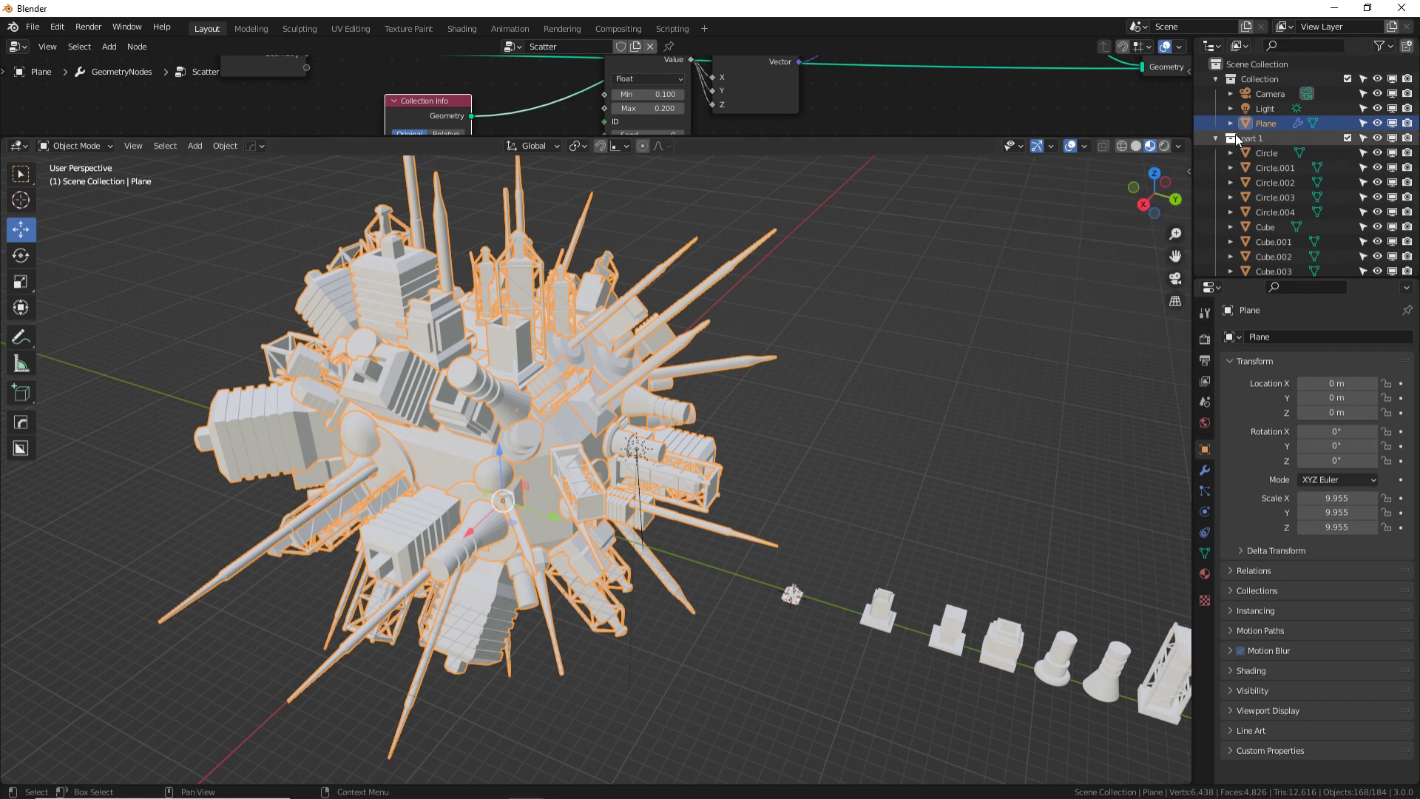
left_click(1280, 140)
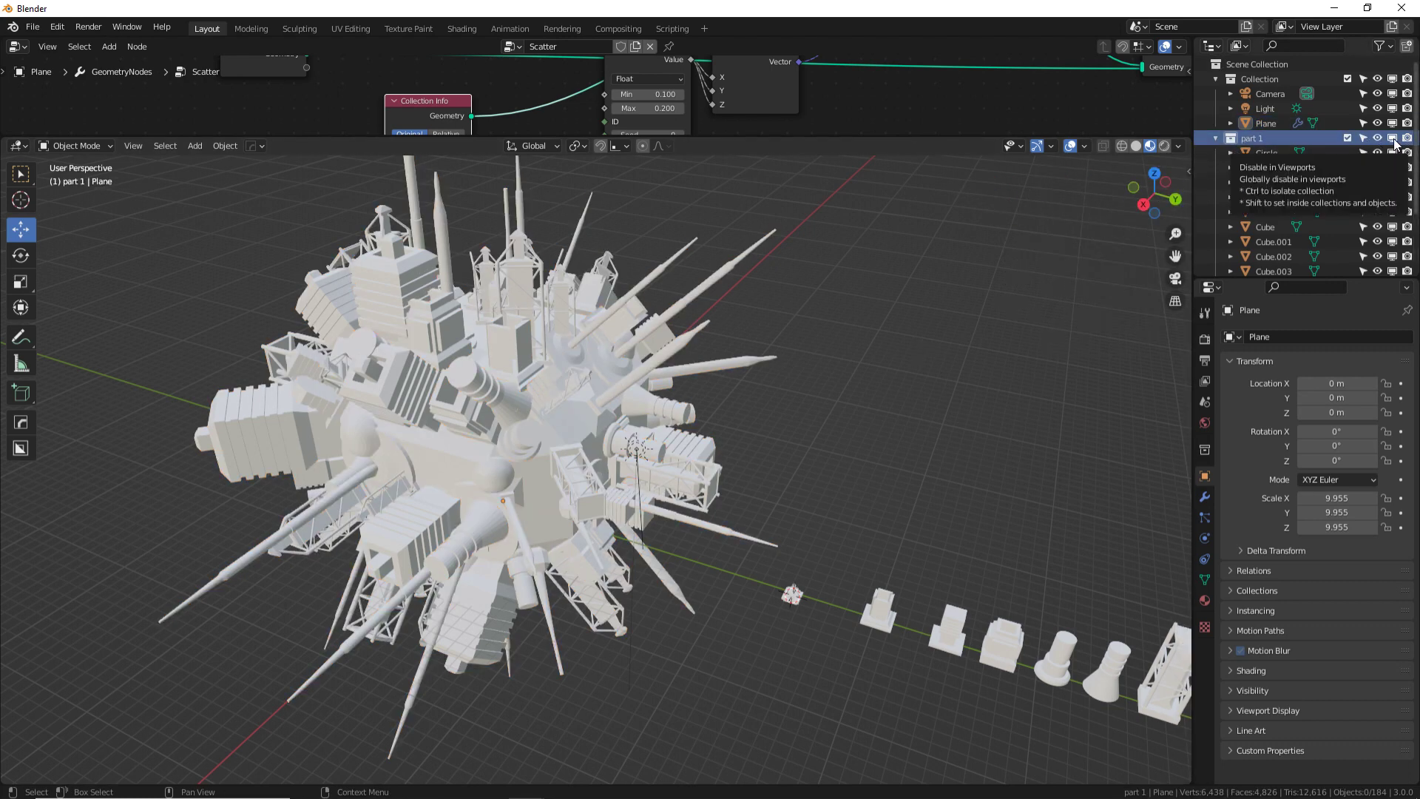
left_click(1390, 46)
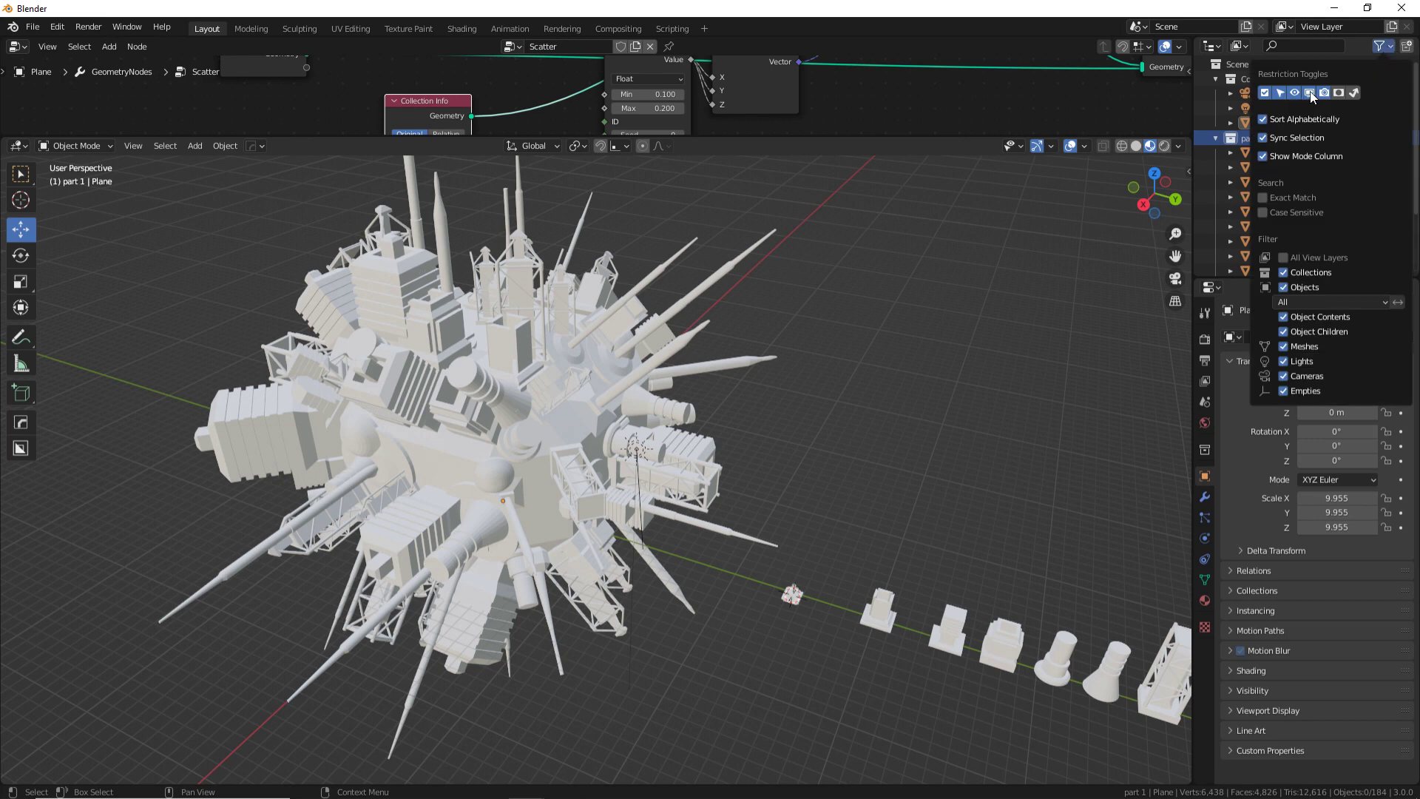
left_click(1380, 46)
left_click(1393, 139)
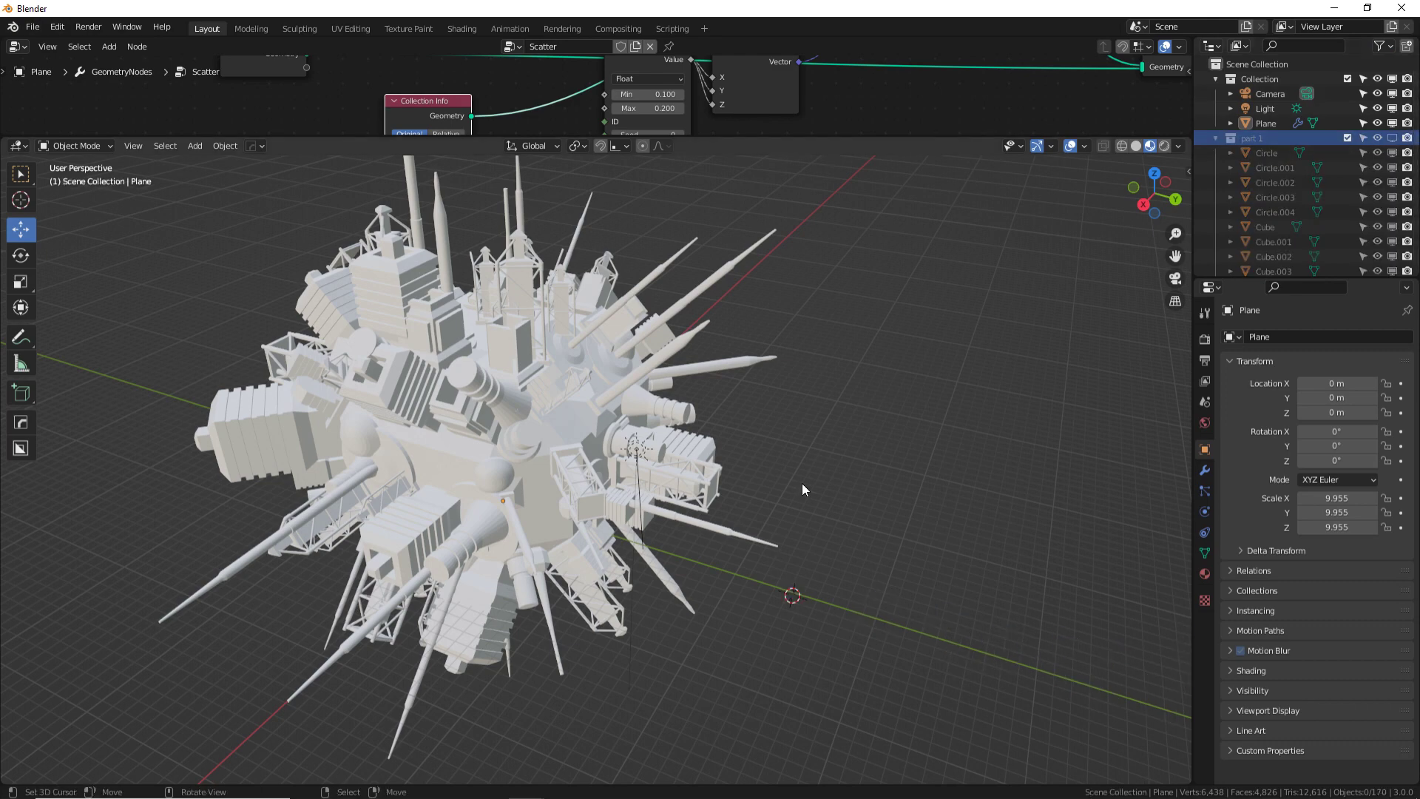
middle_click_drag(805, 502, 664, 472)
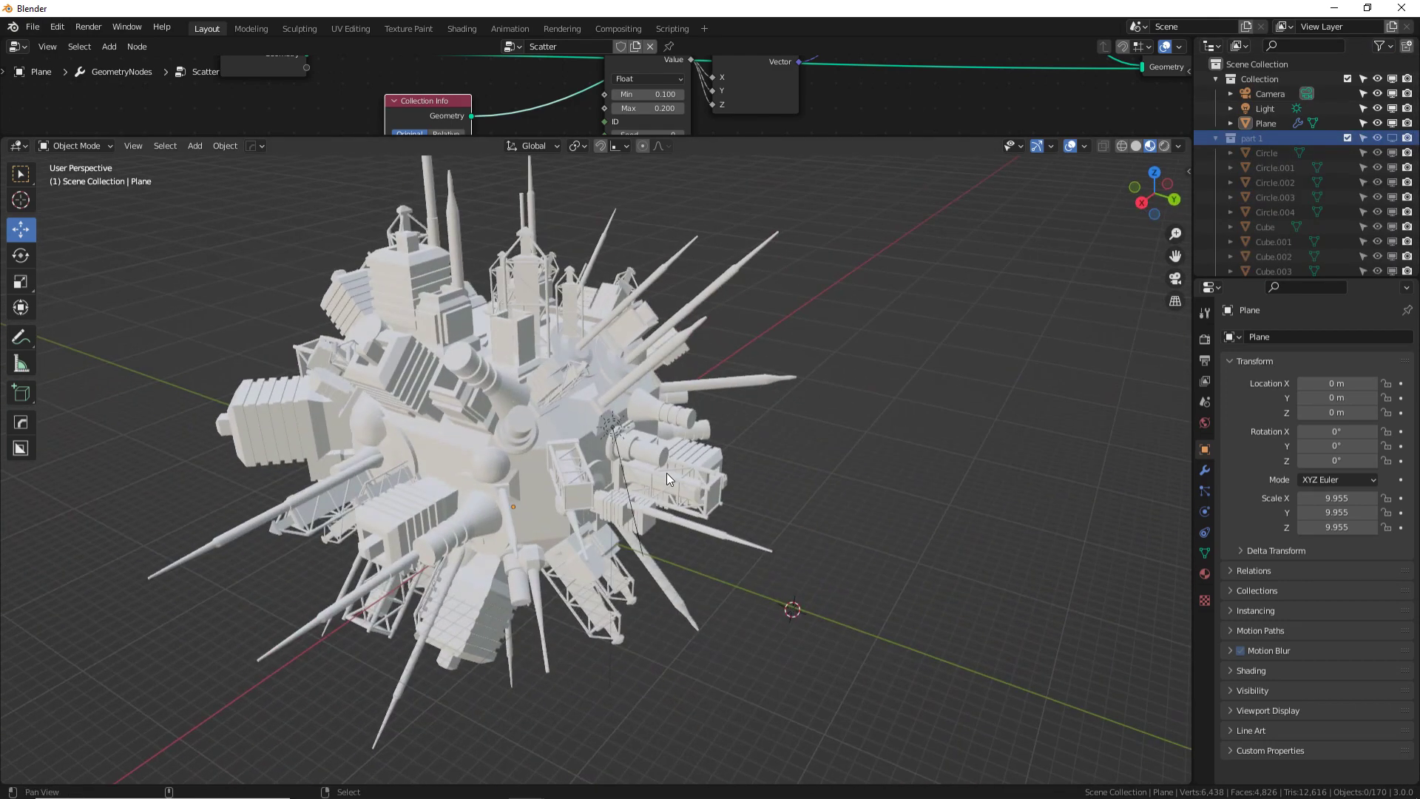
- Select the scattered block, enlarge the node editor and set the Random Value node's Min to 0.060 and Max to 0.570
left_click(735, 503)
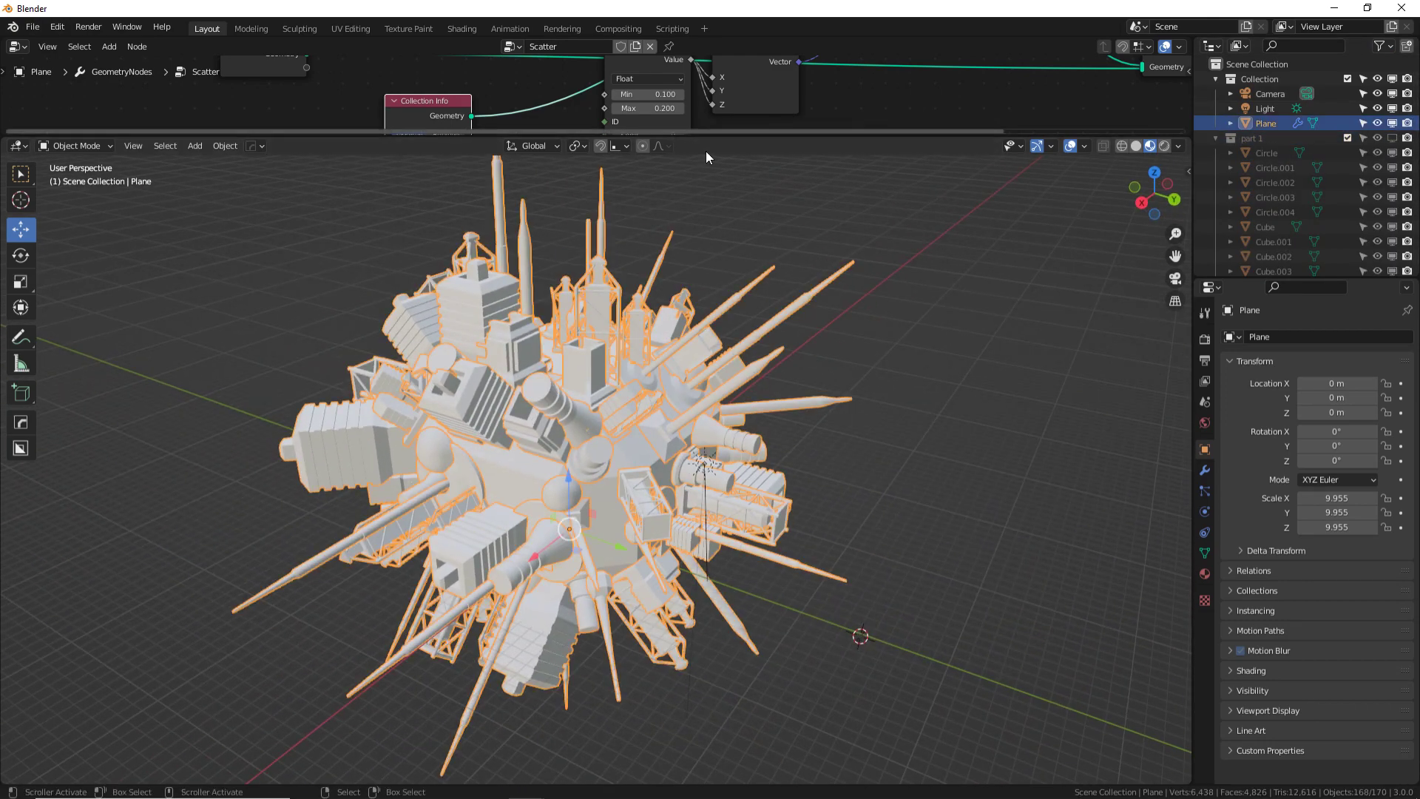
left_click_drag(721, 139, 721, 279)
middle_click_drag(782, 222, 984, 145)
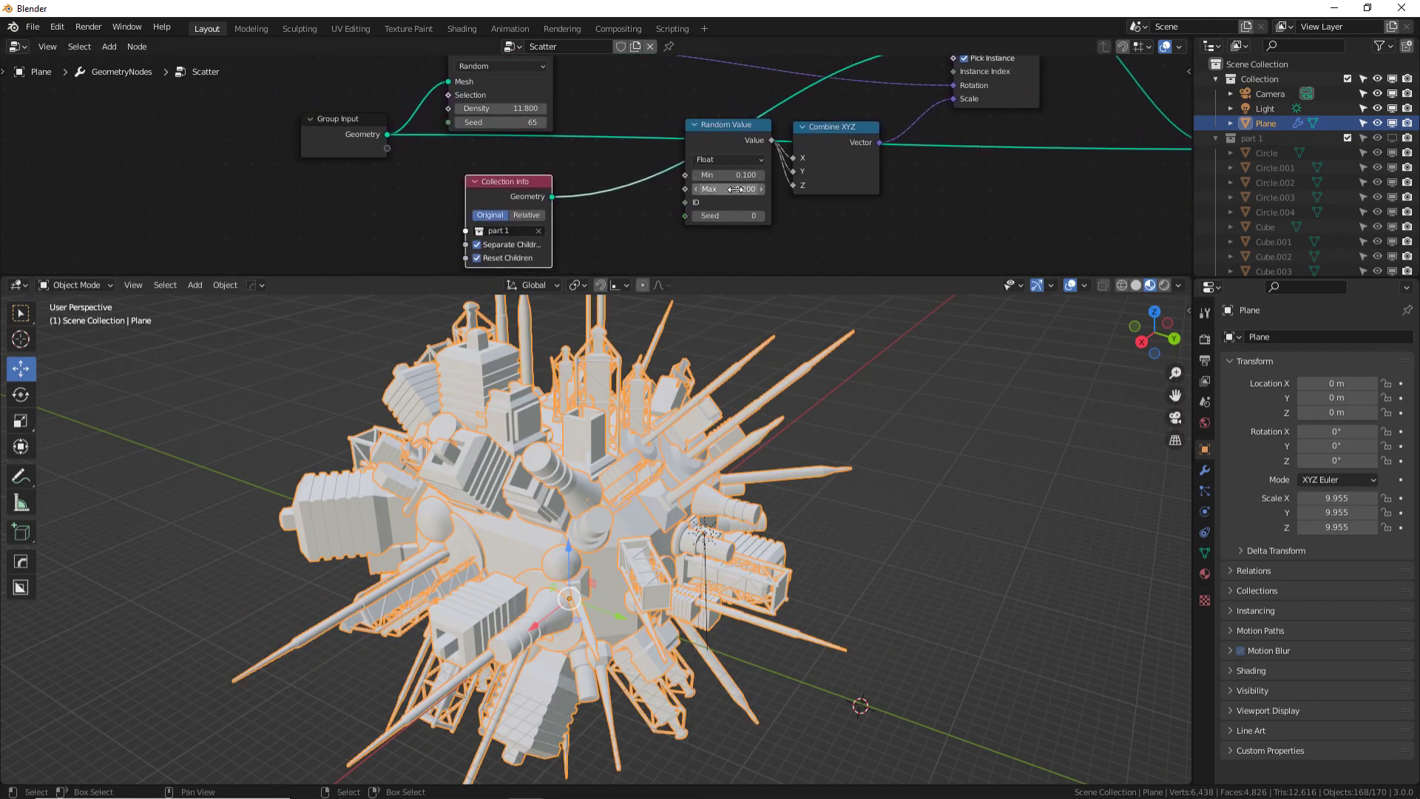
mouse_move(721, 190)
left_mouse_down()
mouse_move(807, 190)
mouse_move(728, 175)
left_mouse_up()
middle_click_drag(903, 76, 808, 185)
scroll(651, 333, "down", 2)
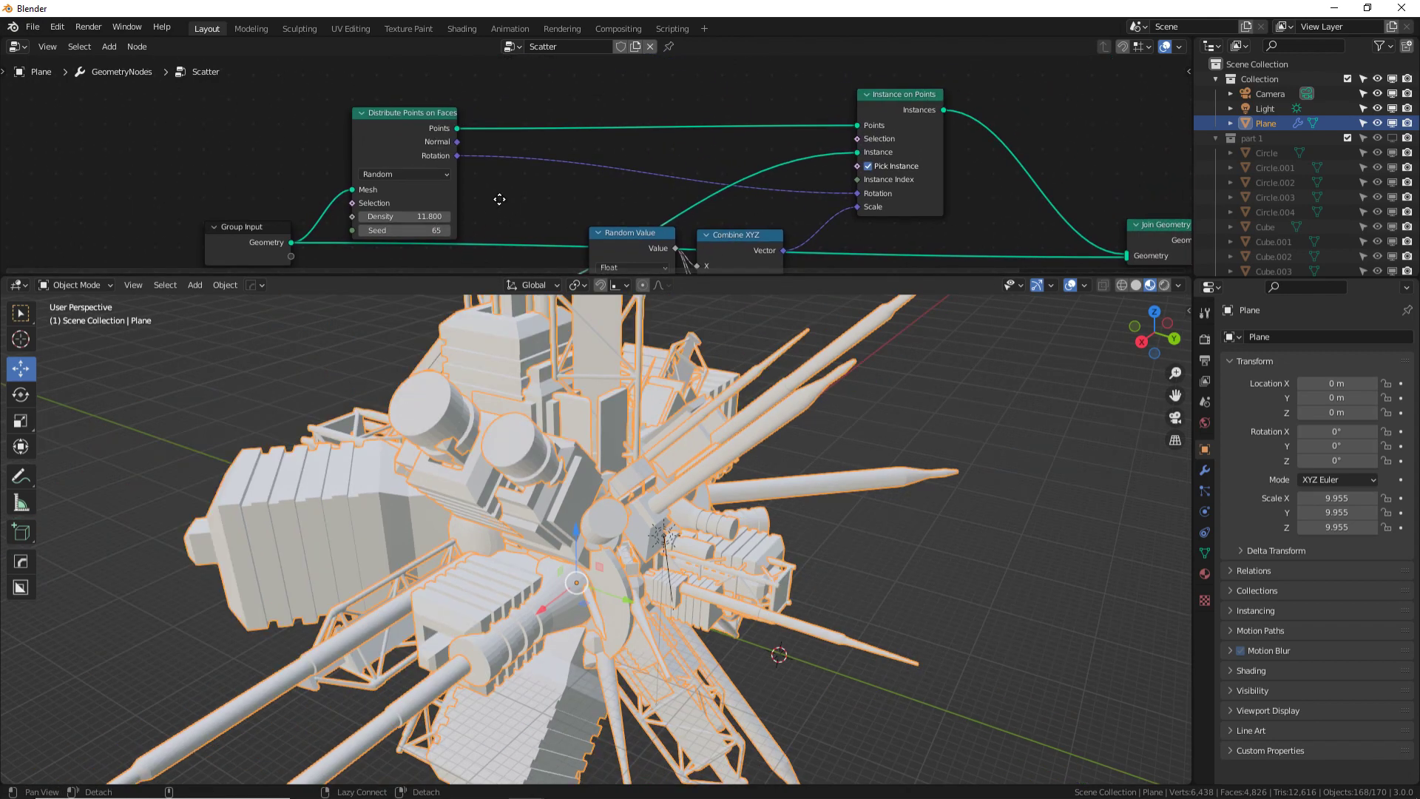
- Set the Distribute Points on Faces density to 25.300 and view the denser scatter from another side
middle_click_drag(488, 209, 511, 182)
left_click_drag(435, 190, 492, 191)
middle_click_drag(464, 429, 751, 424)
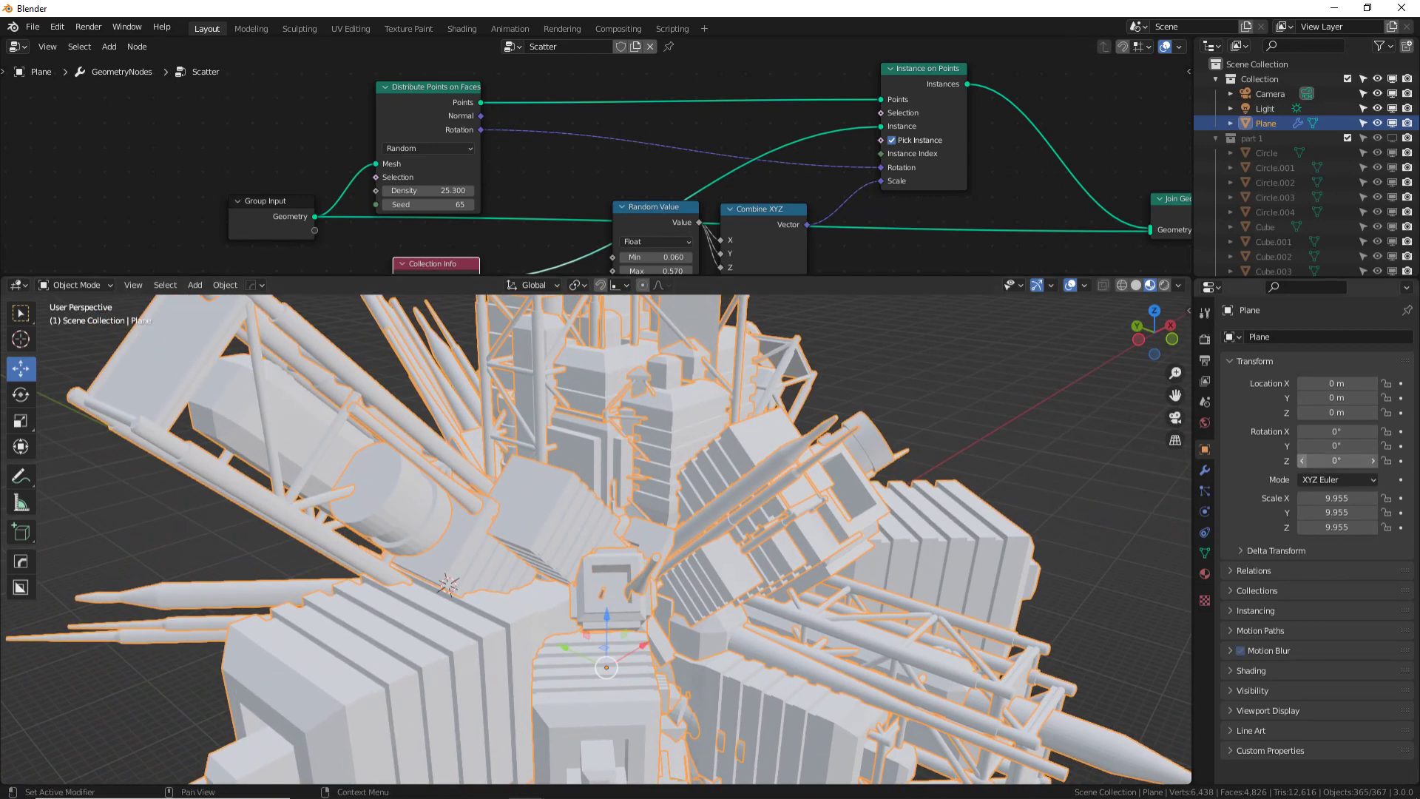
- Switch the node area to the Shader Editor and show the part 1 material through Circle.002
left_click(18, 47)
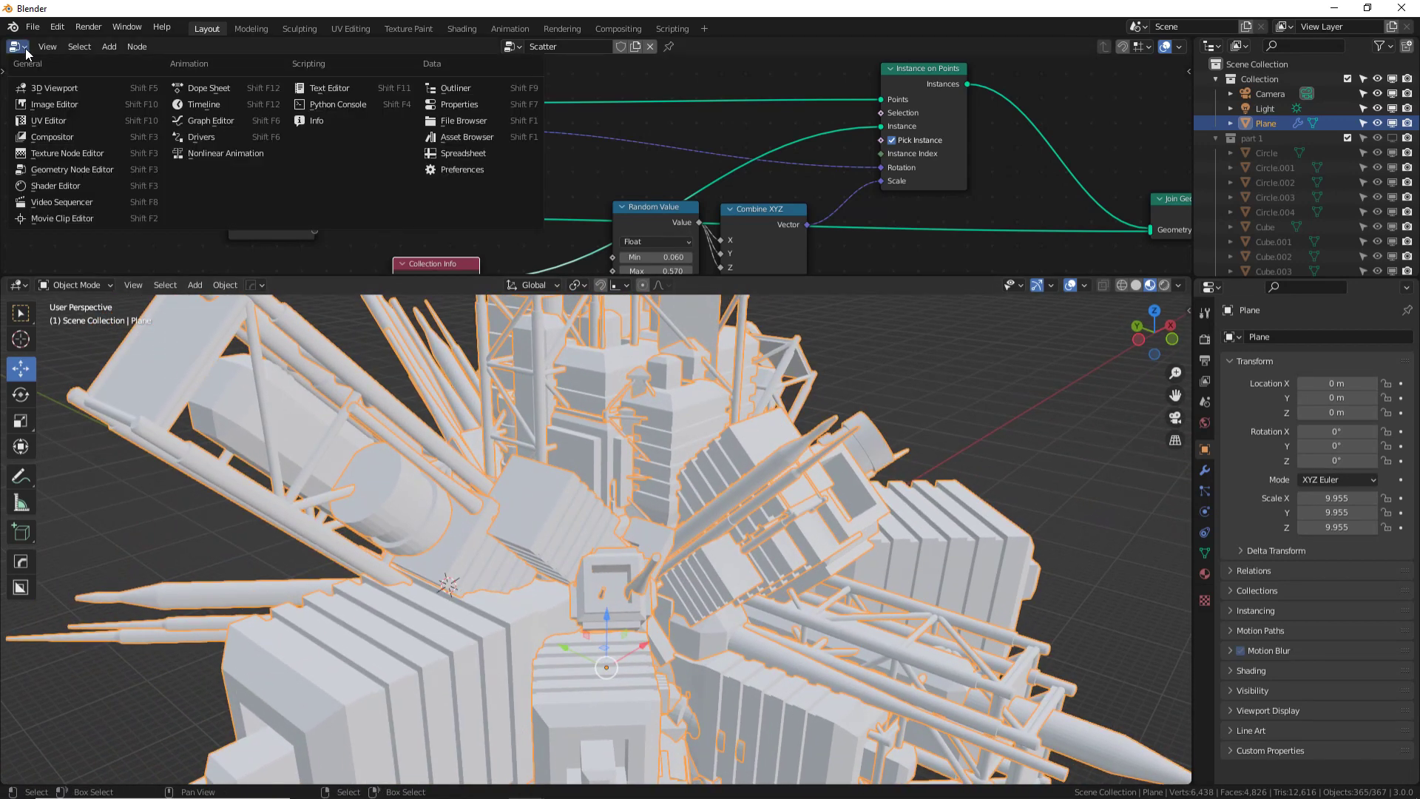
left_click(76, 185)
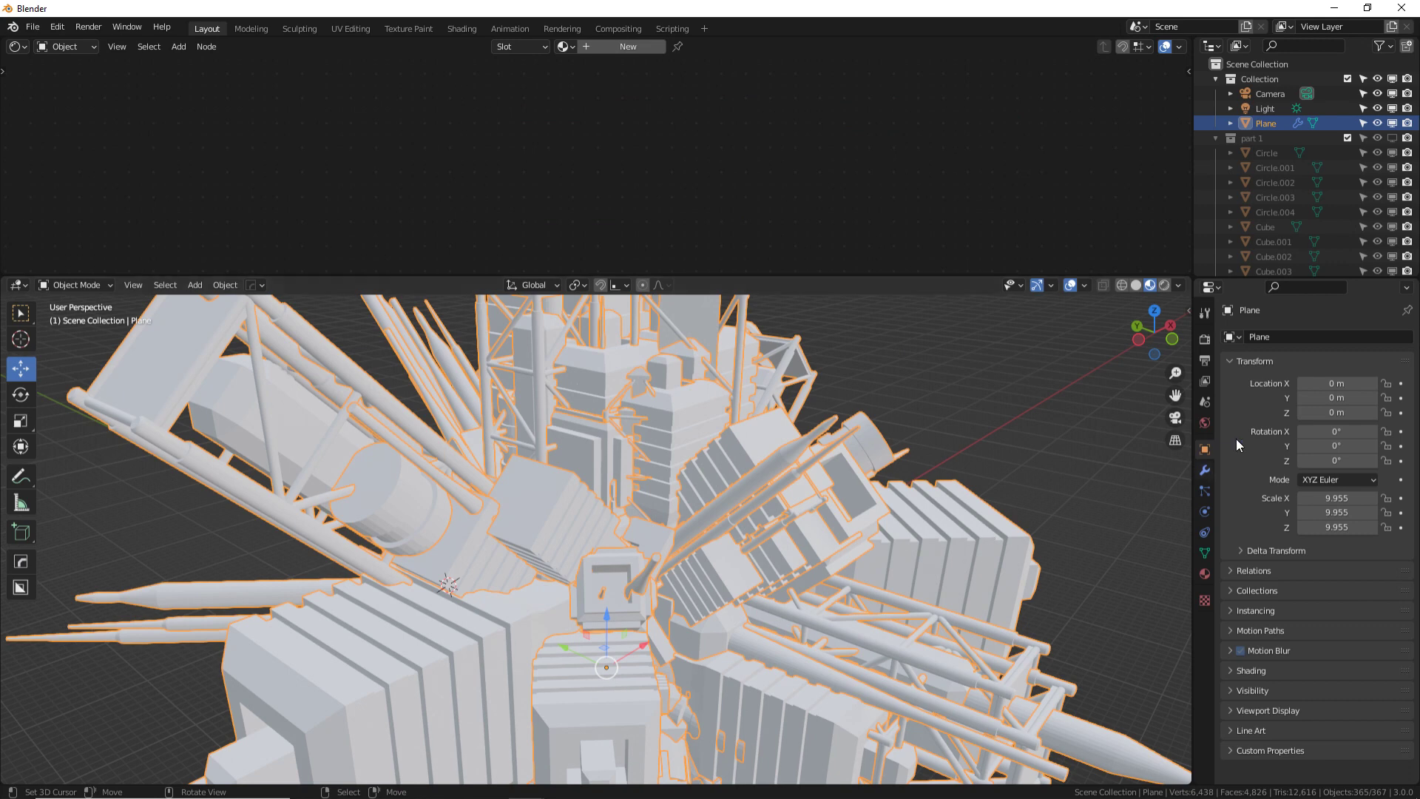
left_click(1288, 181)
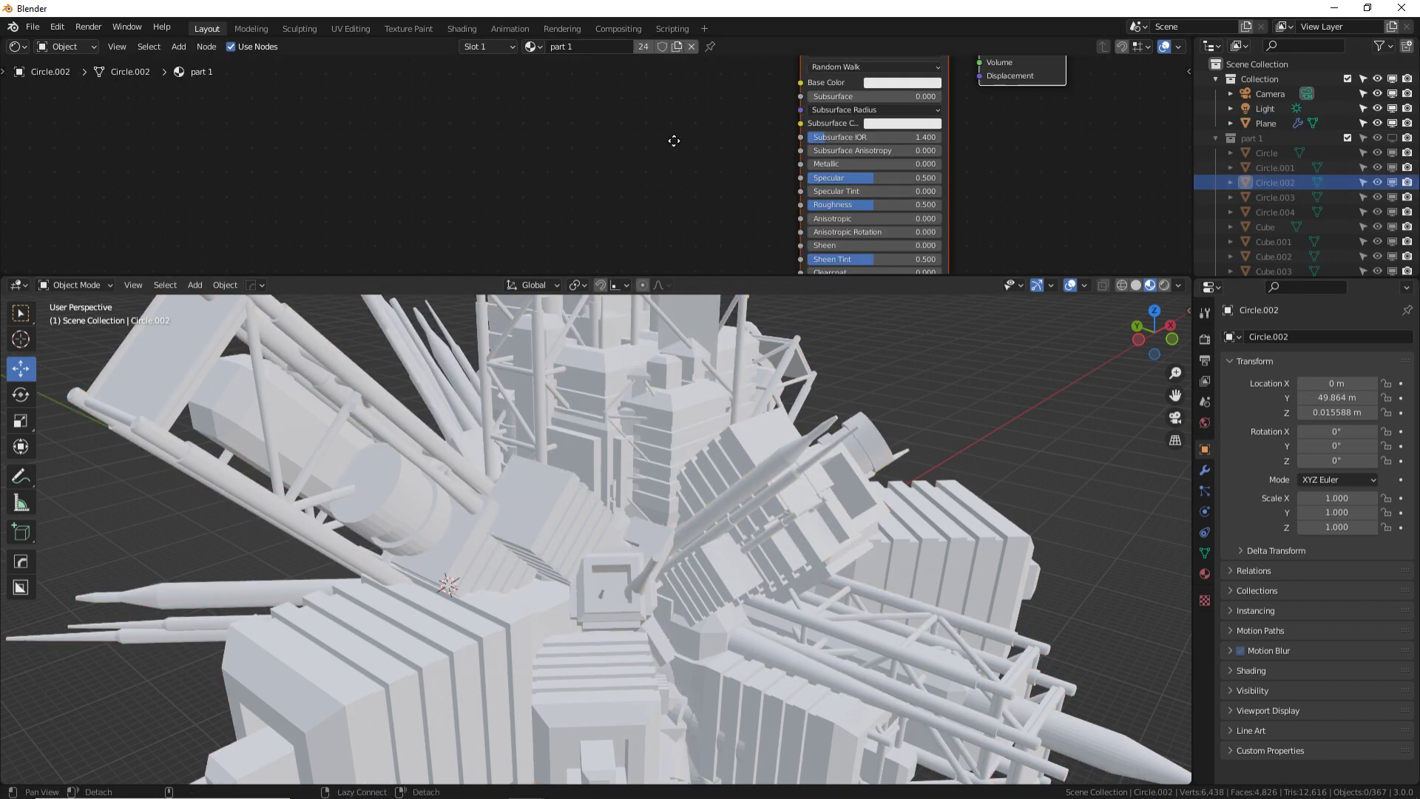
middle_click_drag(677, 134, 583, 143)
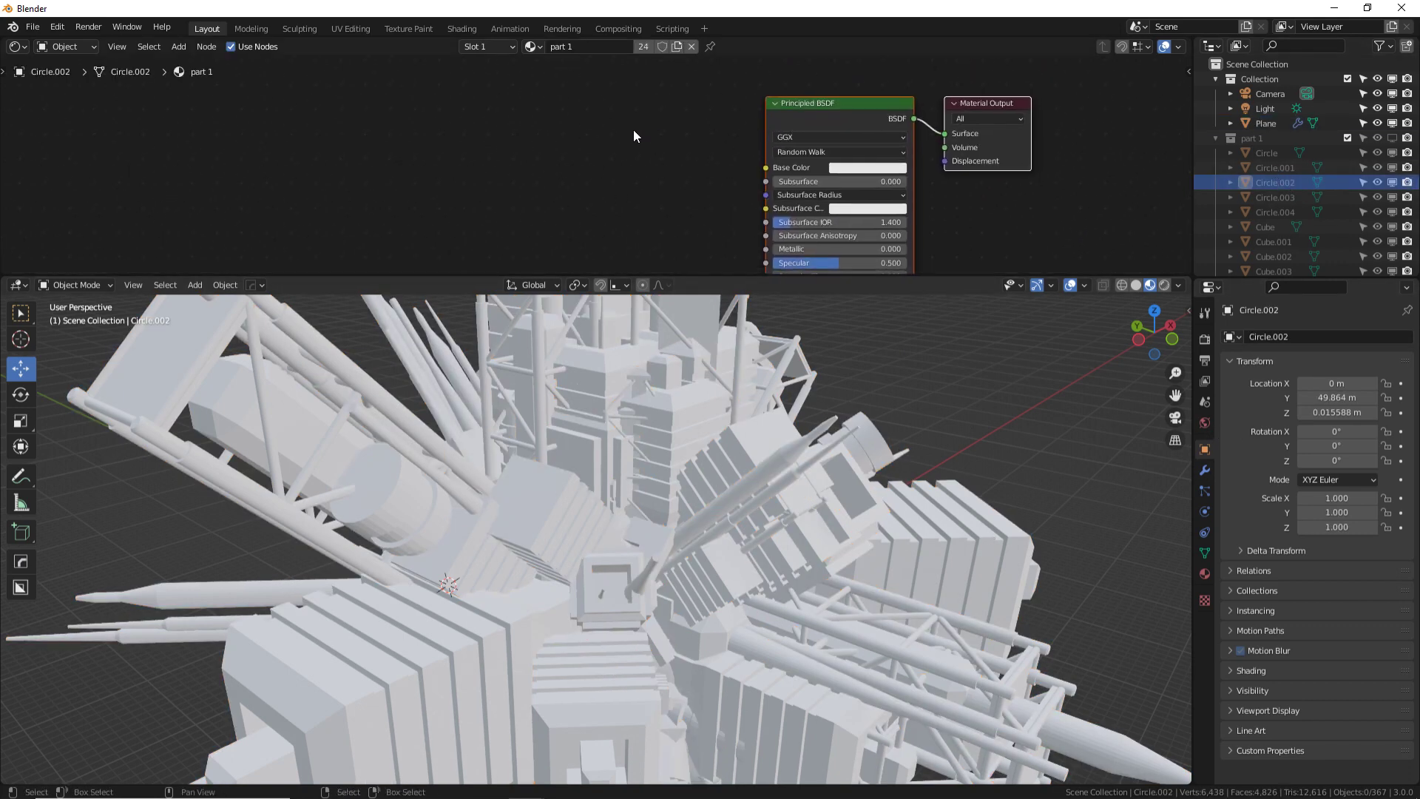
middle_click_drag(652, 204, 725, 190)
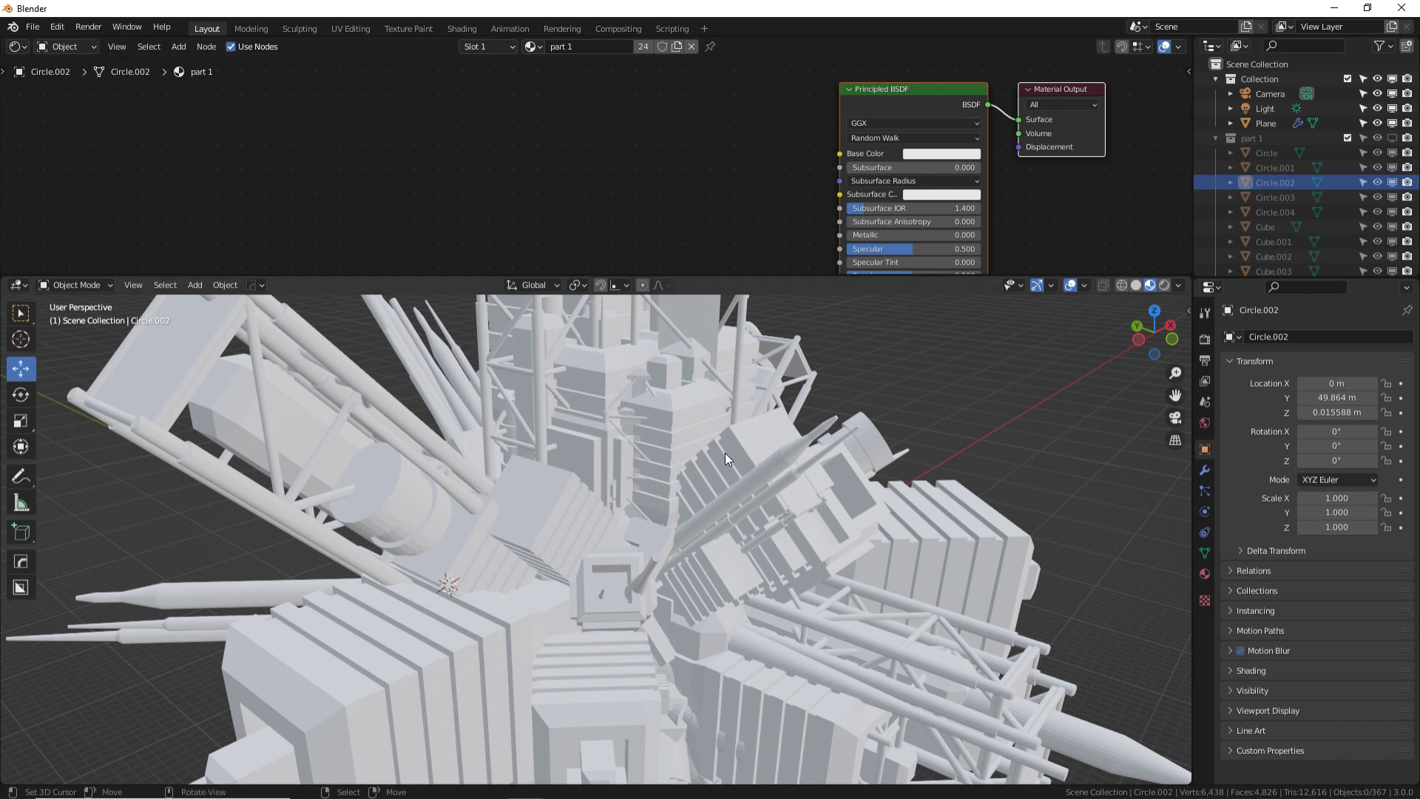
- Add an Object Info node to the part 1 material
key("shift+a")
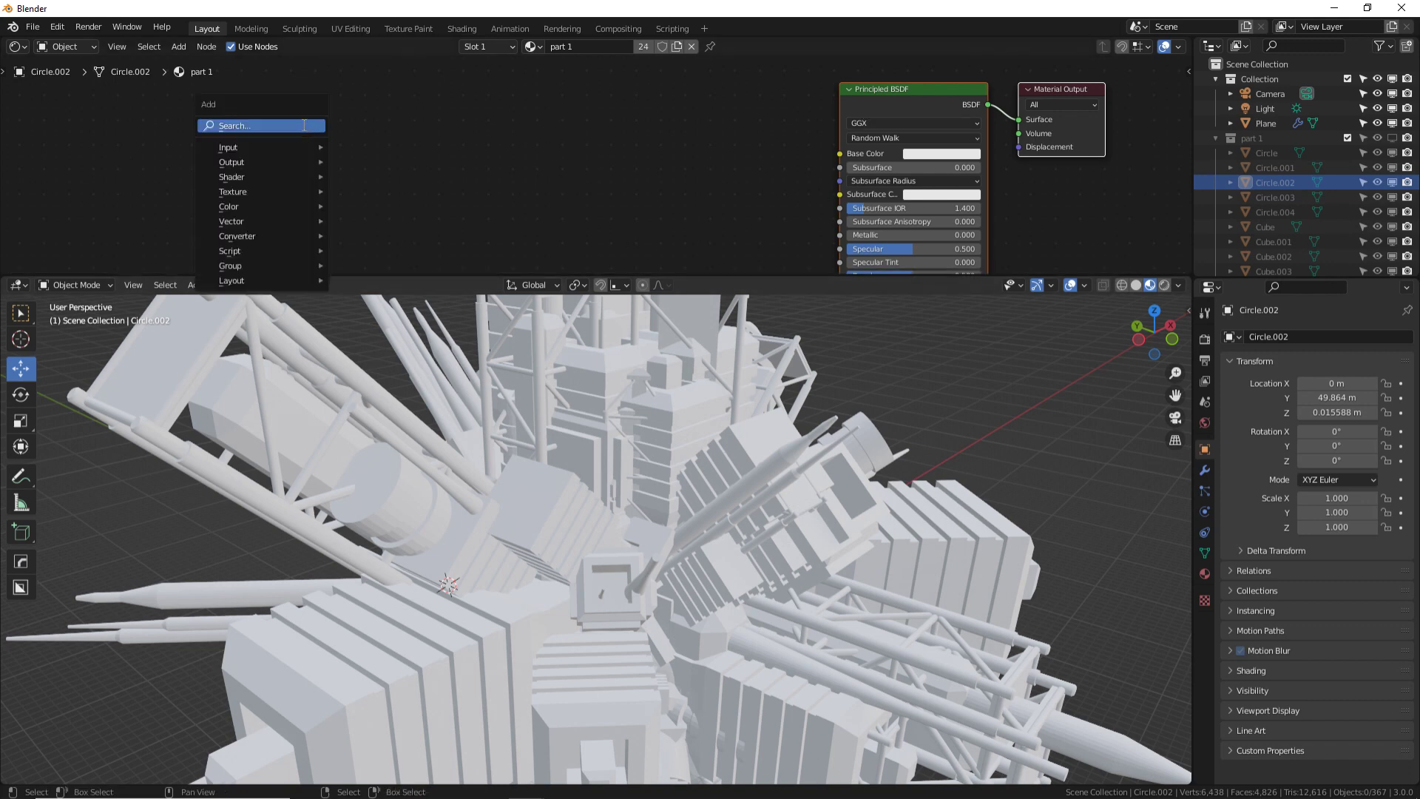
left_click(304, 126)
type("info")
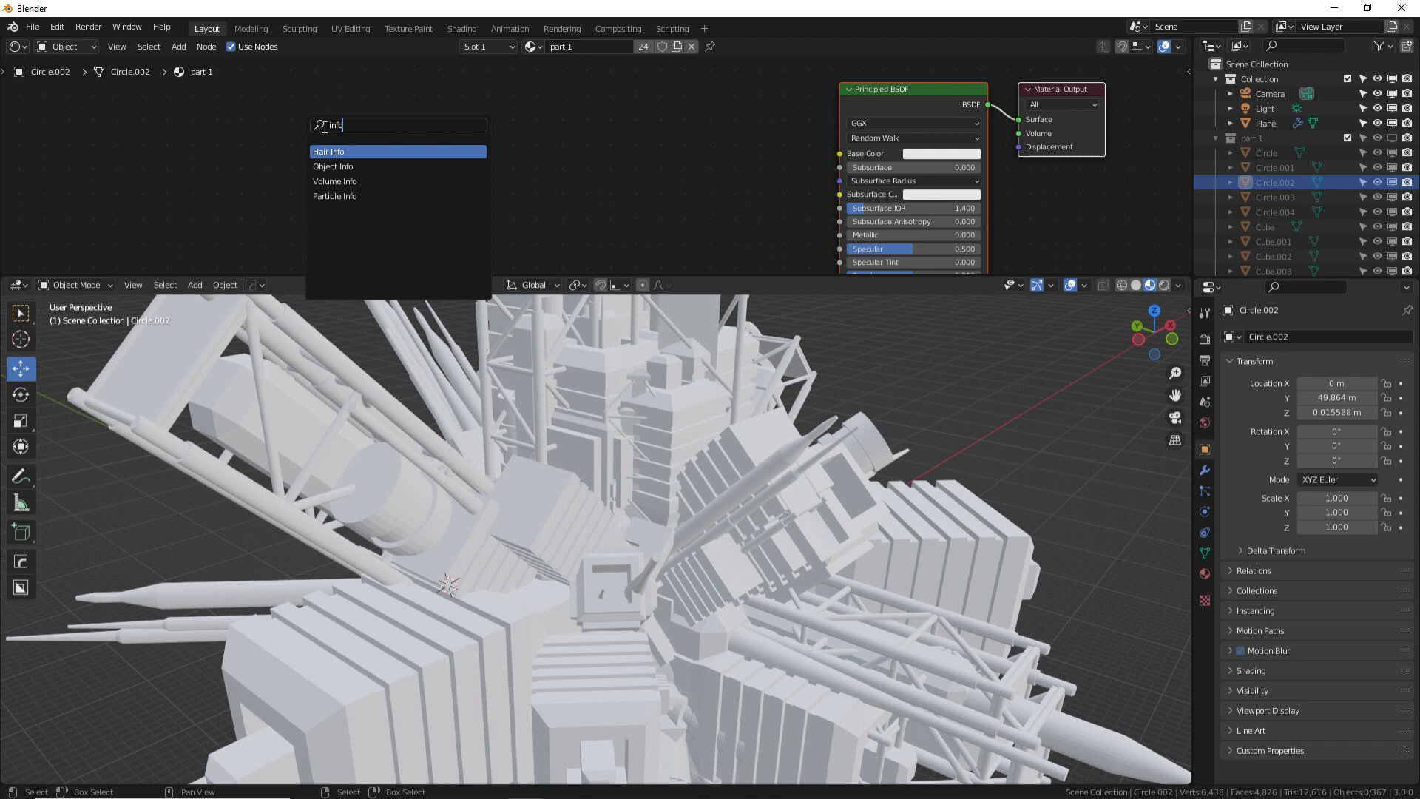
left_click(340, 166)
left_click(340, 166)
- Add a ColorRamp node, link Object Info's Random to its Fac, and its Color to the Principled BSDF's Base Color
key("shift+a")
left_click(547, 142)
type("ramp")
left_click(578, 167)
left_click(578, 168)
left_click_drag(434, 185, 533, 219)
left_click_drag(680, 121, 845, 162)
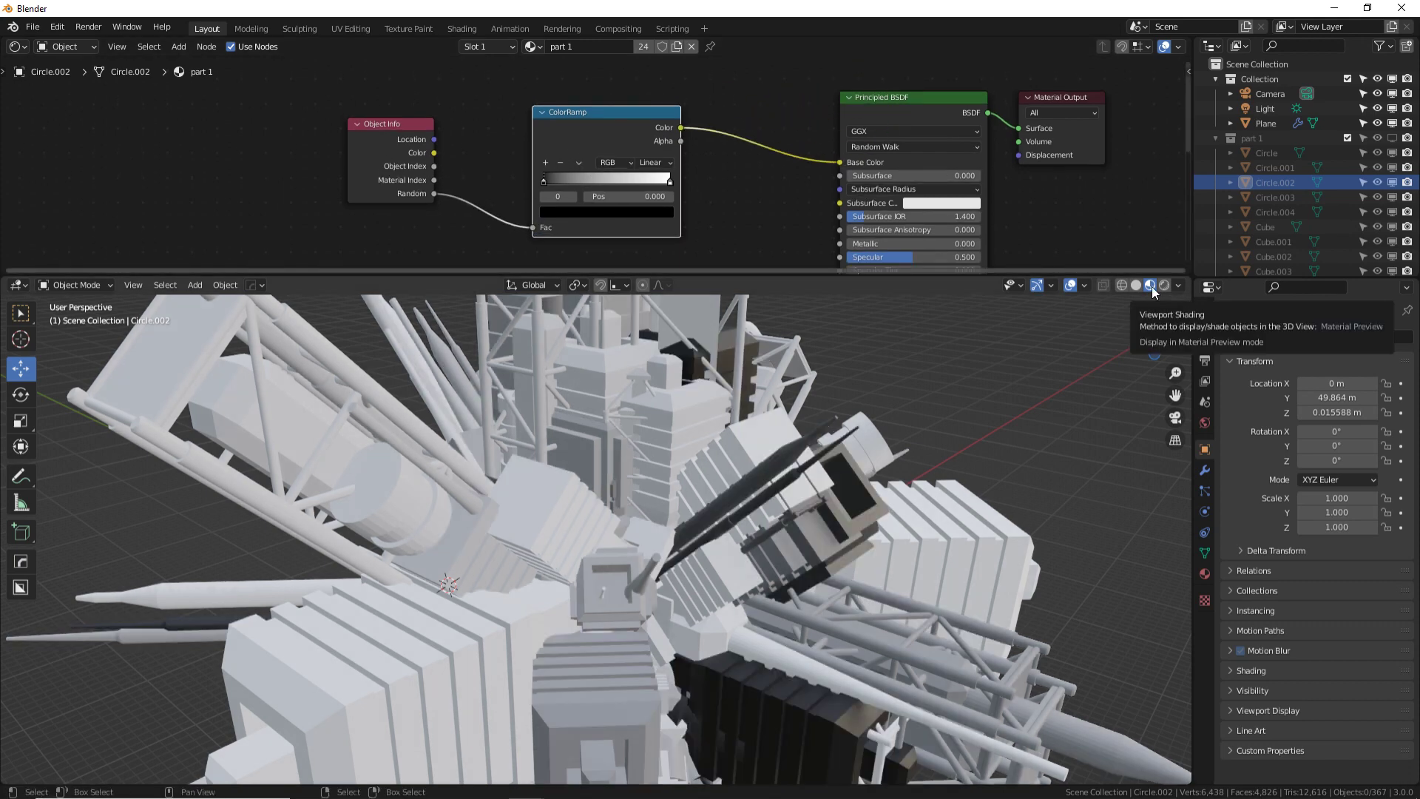
- Examine the randomly shaded buildings on the block and reopen the part 1 material through Circle.004
mouse_move(1120, 327)
middle_mouse_down()
mouse_move(952, 433)
mouse_move(739, 445)
mouse_move(885, 422)
mouse_move(915, 398)
mouse_move(855, 366)
mouse_move(743, 425)
middle_mouse_up()
left_click(665, 464)
middle_click_drag(717, 479, 578, 481)
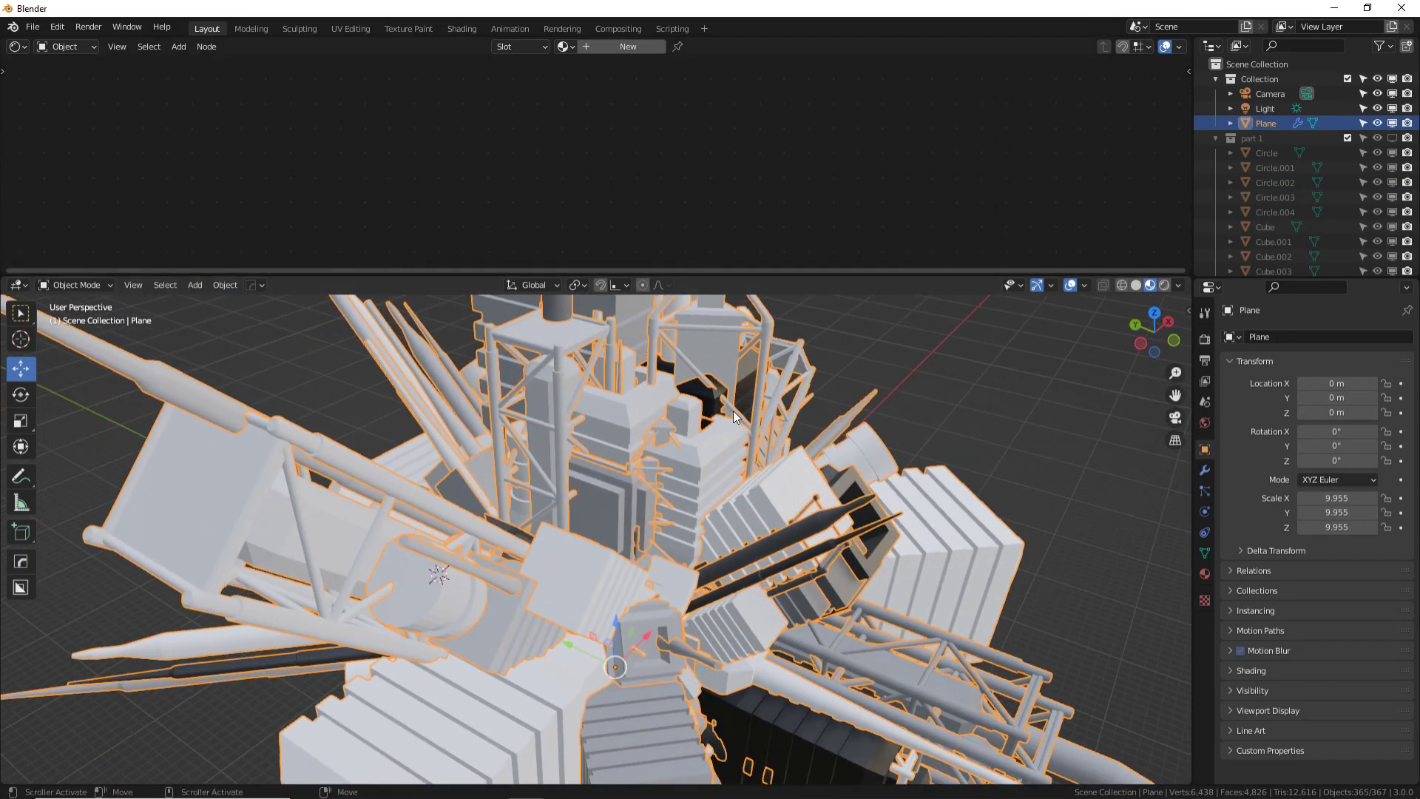
left_click(807, 518)
scroll(721, 210, "up", 2)
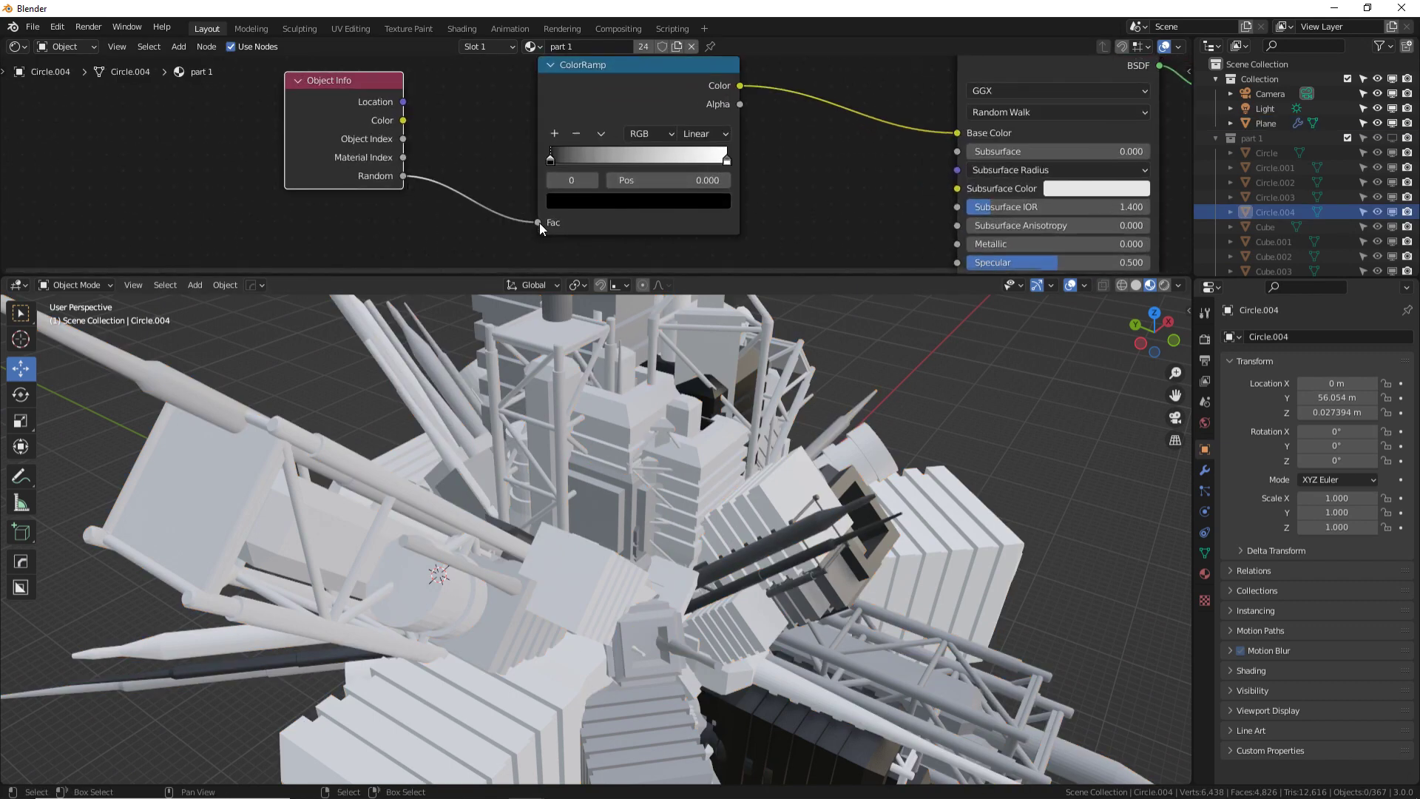
- Try blue as the colour of the ColorRamp's first stop
left_click(614, 109)
left_click_drag(558, 152, 512, 161)
mouse_move(725, 157)
left_mouse_down()
mouse_move(586, 163)
mouse_move(725, 159)
left_mouse_up()
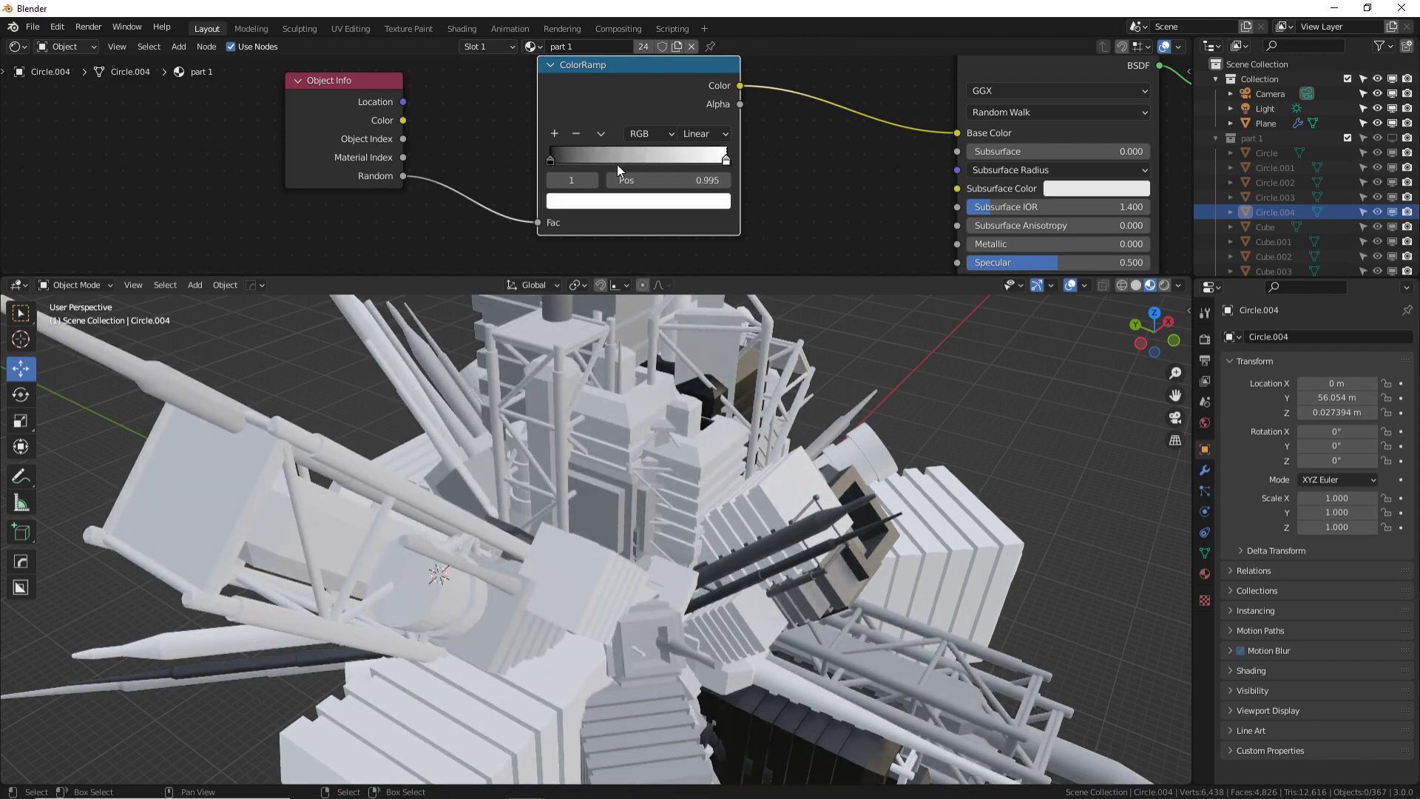
left_click(552, 159)
left_click(570, 199)
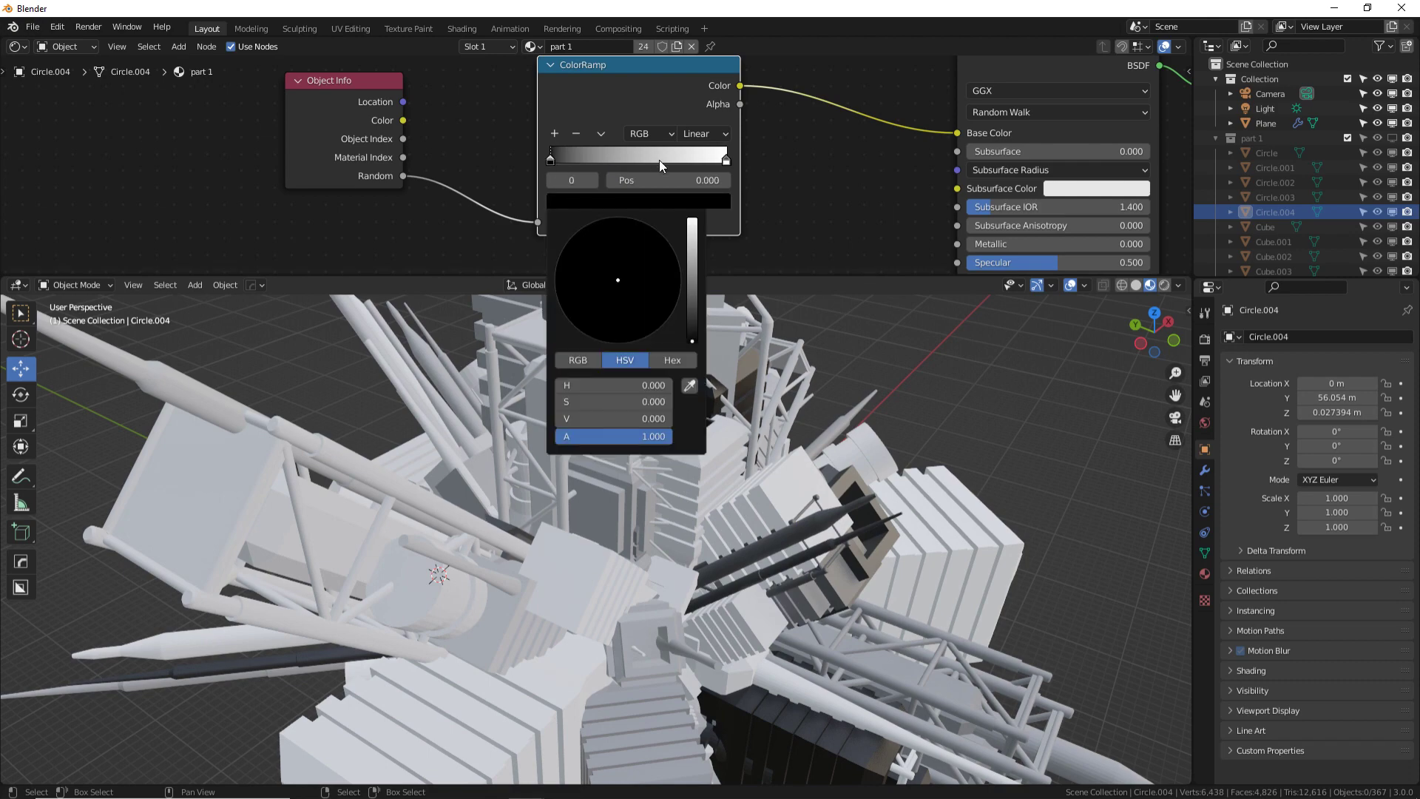
left_click(692, 231)
left_click(673, 242)
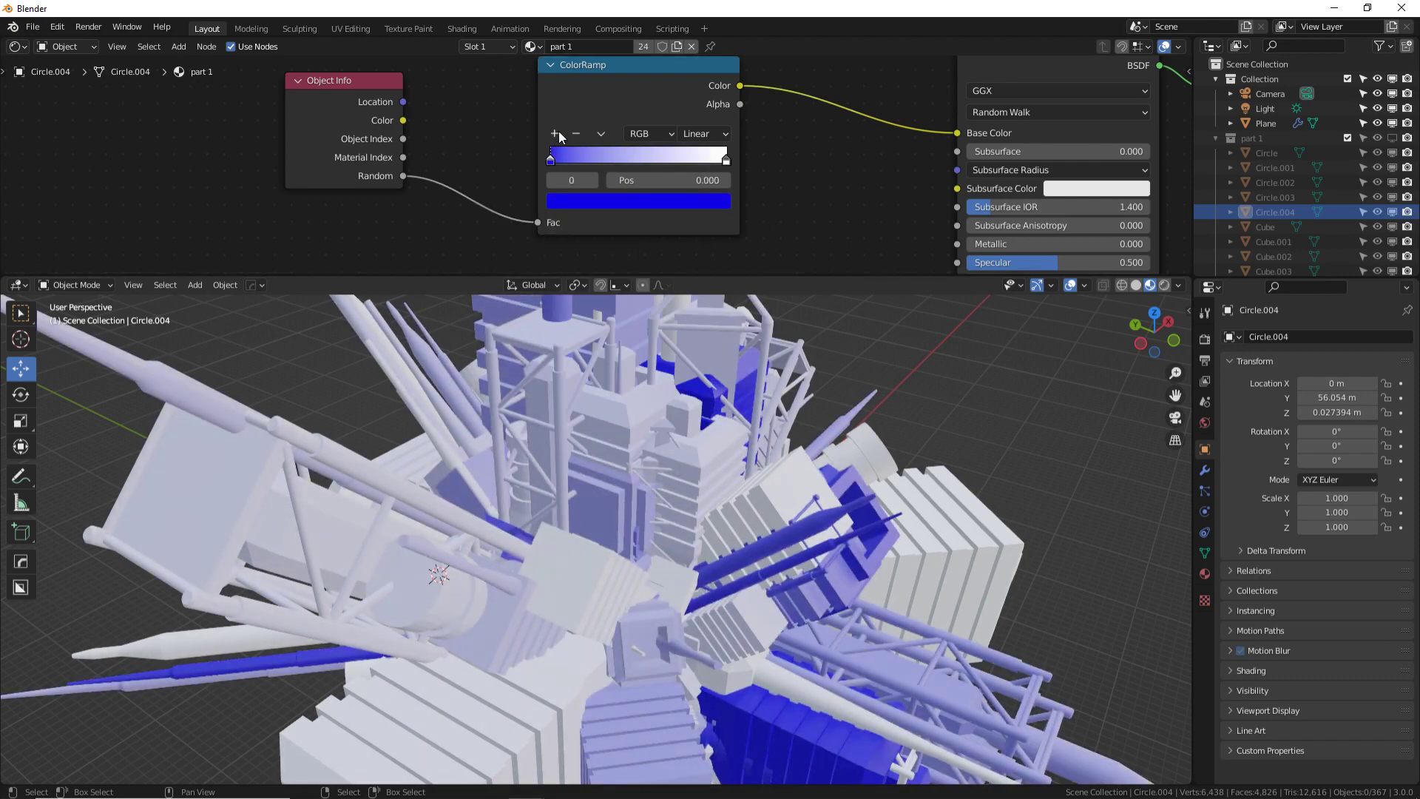
- Try adding a middle stop at 0.498 to the ColorRamp with a different colour, and open the end stop's colour
left_click(555, 133)
left_click(635, 201)
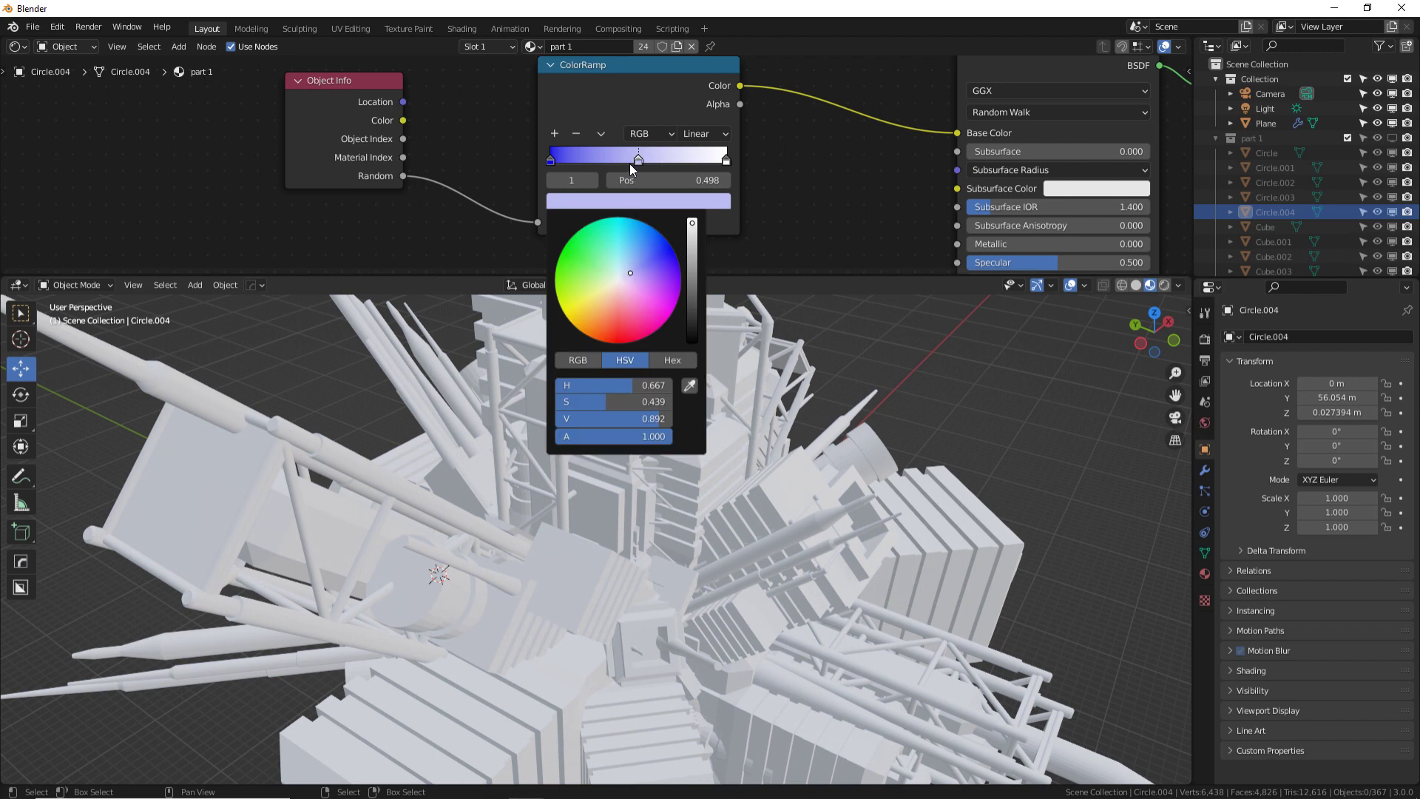
left_click(644, 200)
left_click_drag(630, 254, 616, 346)
left_click(726, 158)
left_click(692, 203)
- Set the part 1 material's Specular to 1.000 and Metallic to 0.977, and view the metallic buildings up close
middle_click_drag(806, 474, 37, 398)
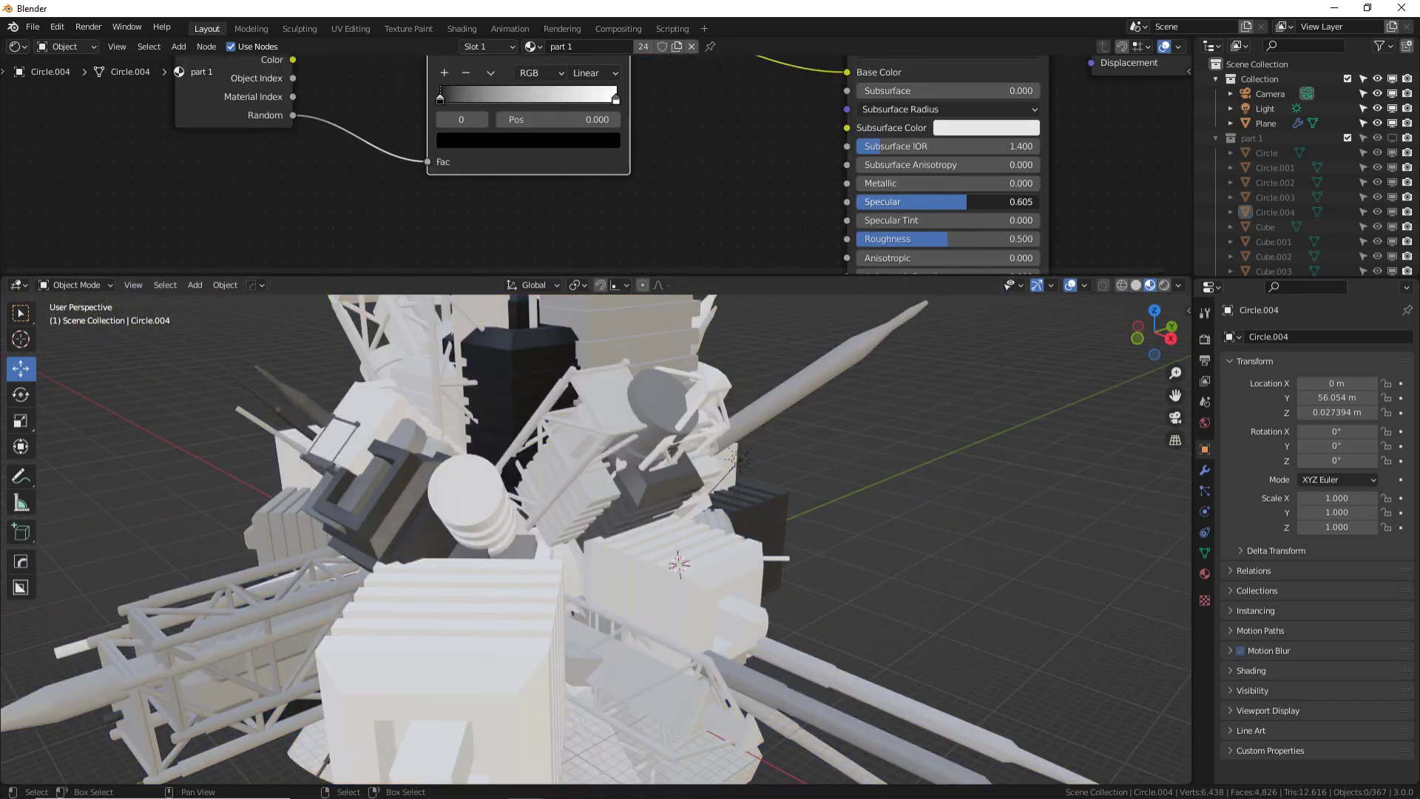
left_click_drag(922, 183, 1035, 183)
scroll(629, 499, "up", 5)
middle_click_drag(629, 498, 753, 554)
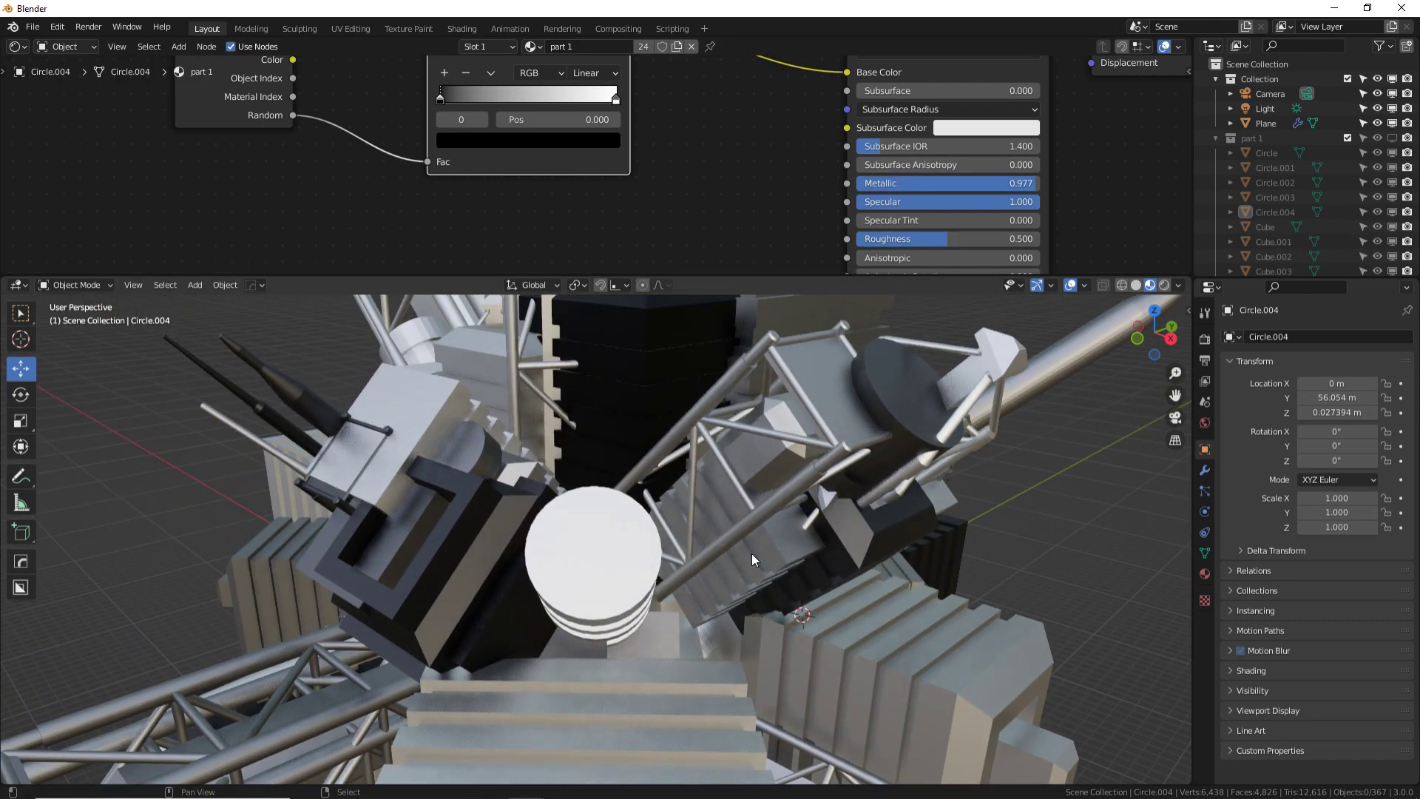
- Align the scene camera to the current view and shift it about 2.5 m sideways and 0.55 m down in view space
left_click(753, 405)
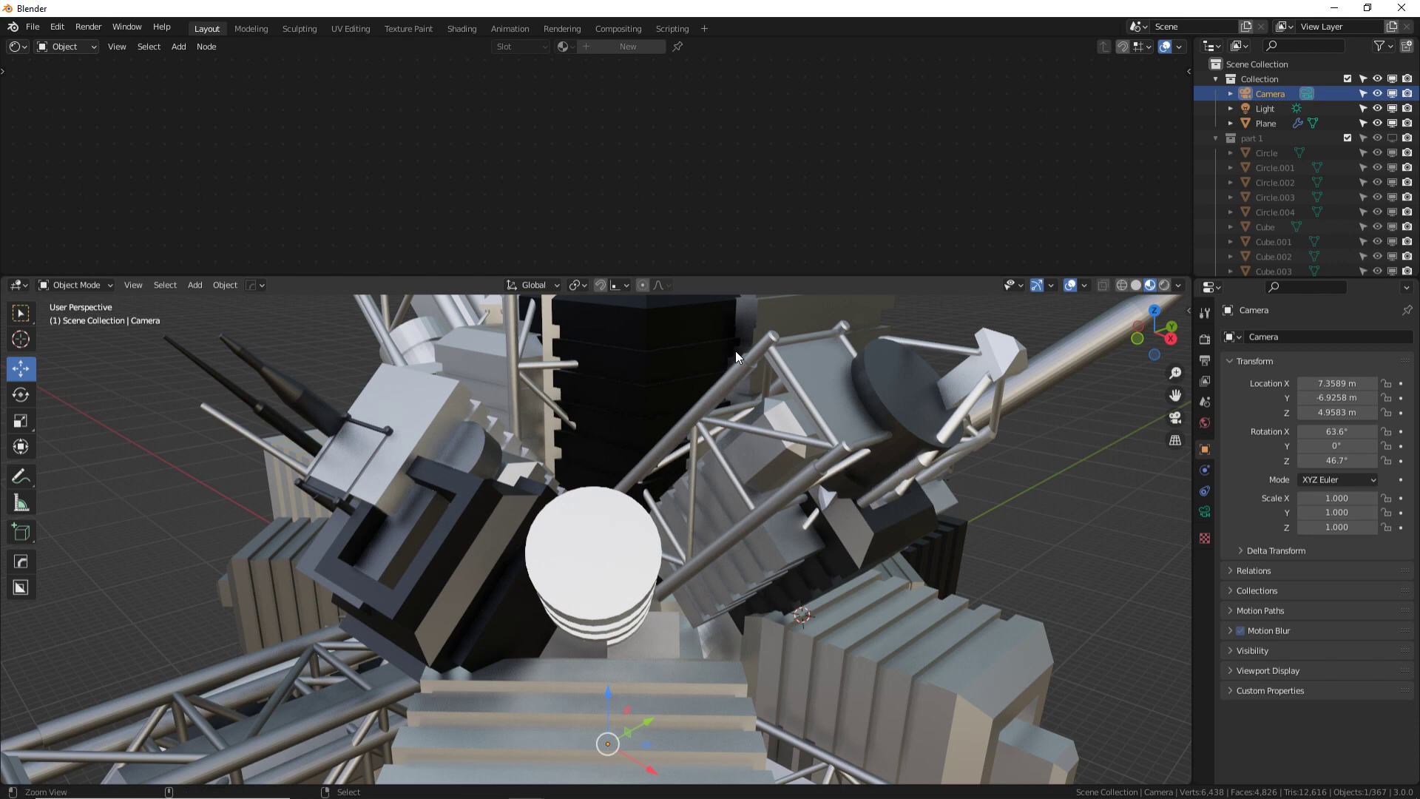
key("ctrl+alt+KP_0")
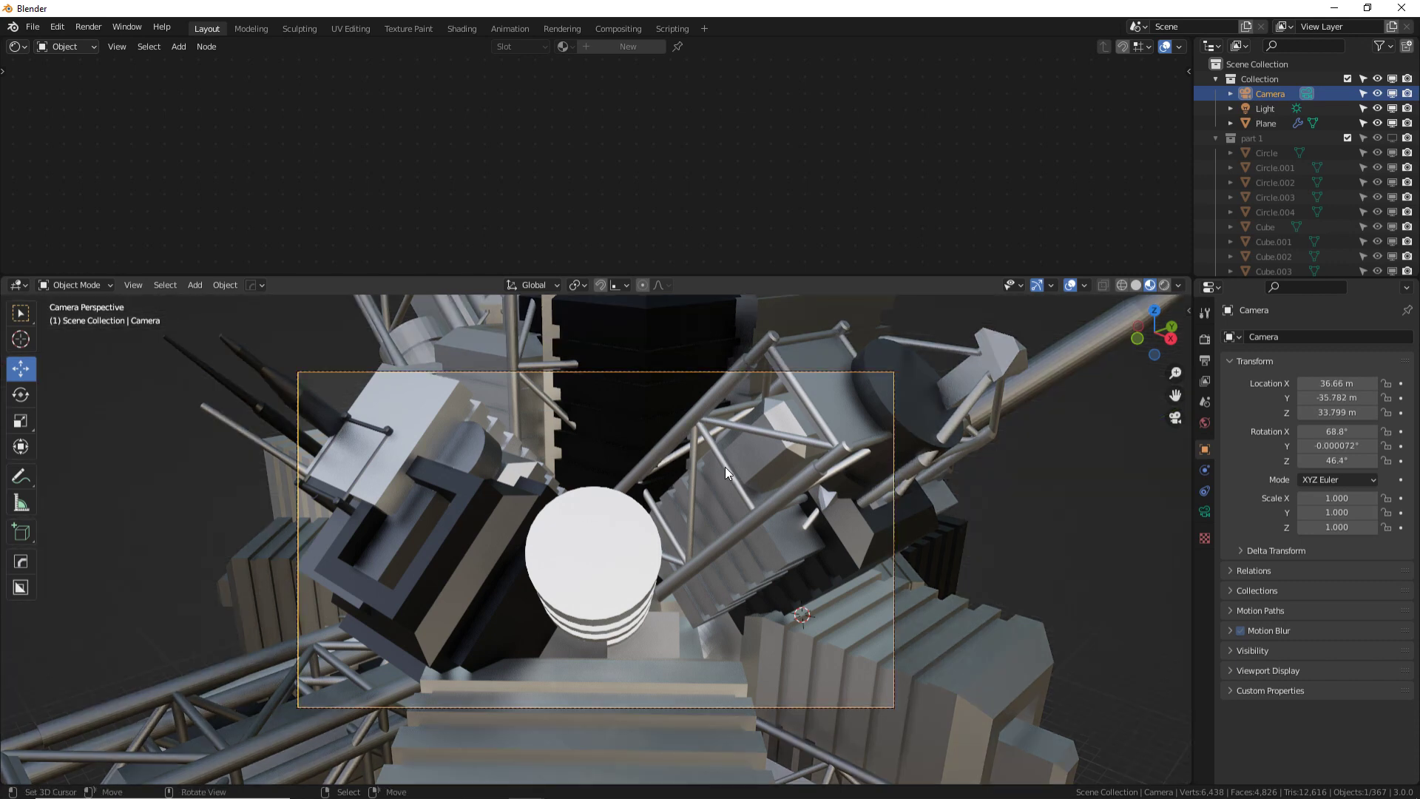
key("g")
left_click(877, 539)
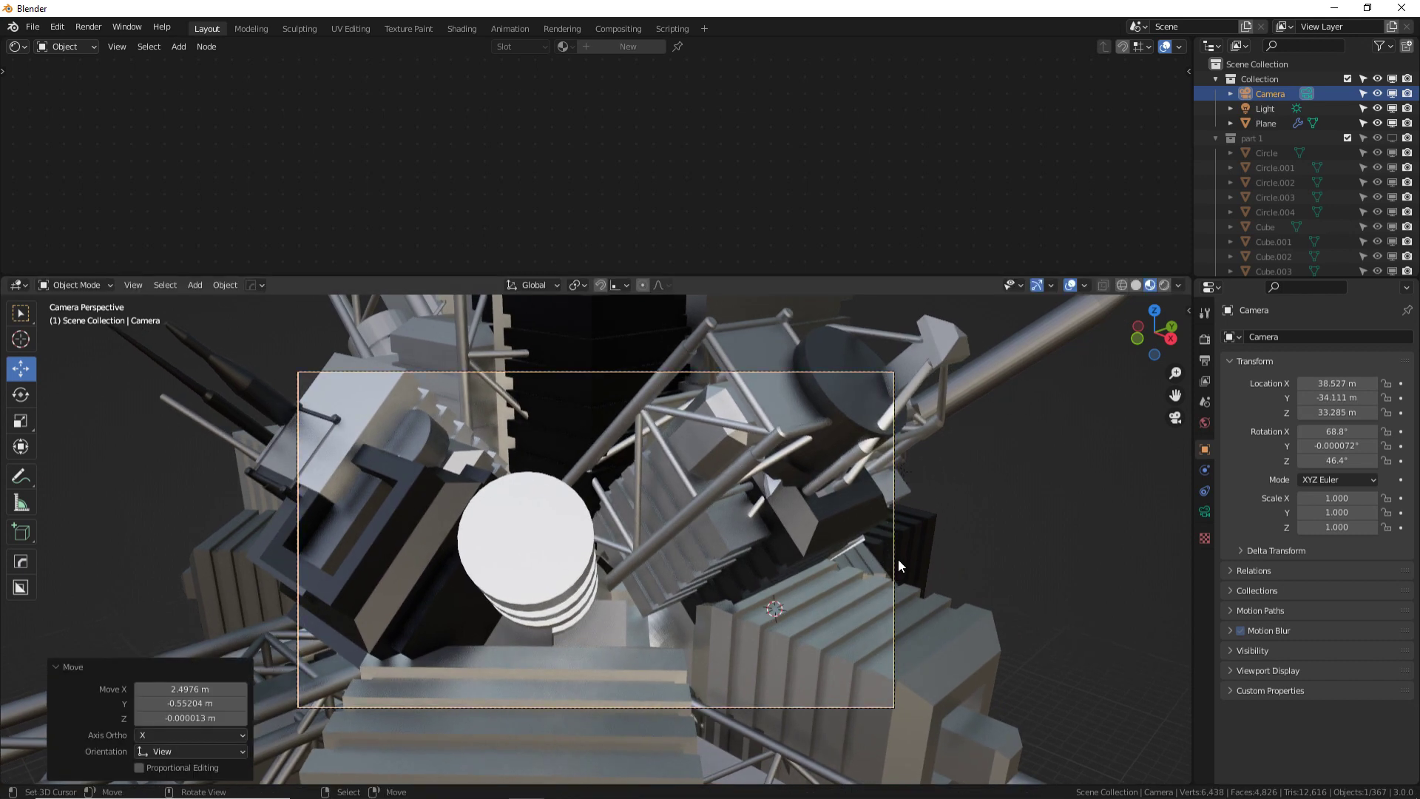
- Roll the camera -41.1° in the view plane, trackball-rotate it by about 12° and 3.4°, and shift its position slightly
key("r")
left_click(784, 385)
key("r")
key("r")
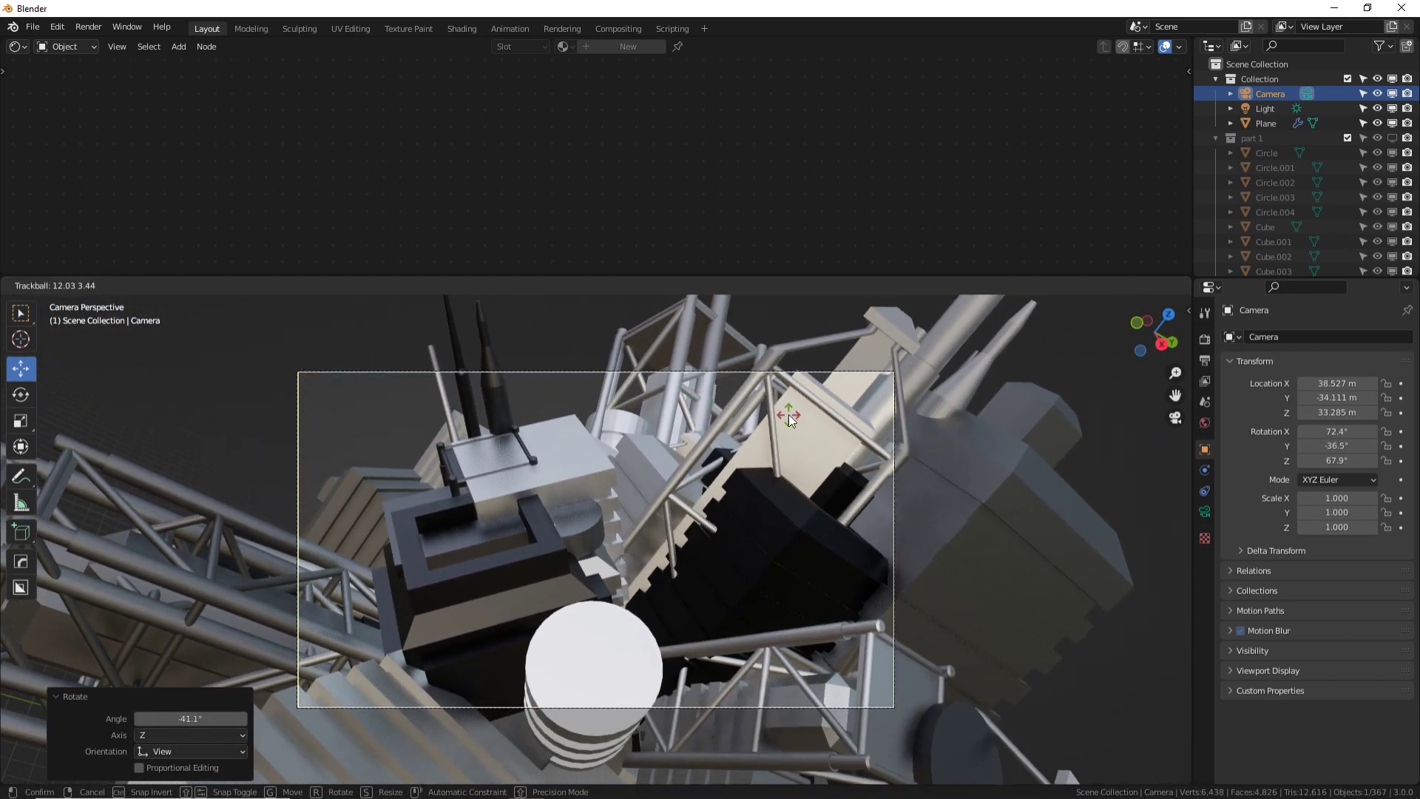
left_click(788, 417)
key("g")
left_click(743, 533)
- Select the scatter plane, bring up its Scatter node tree in an enlarged Geometry Node Editor, and show its modifier properties
right_click(615, 648)
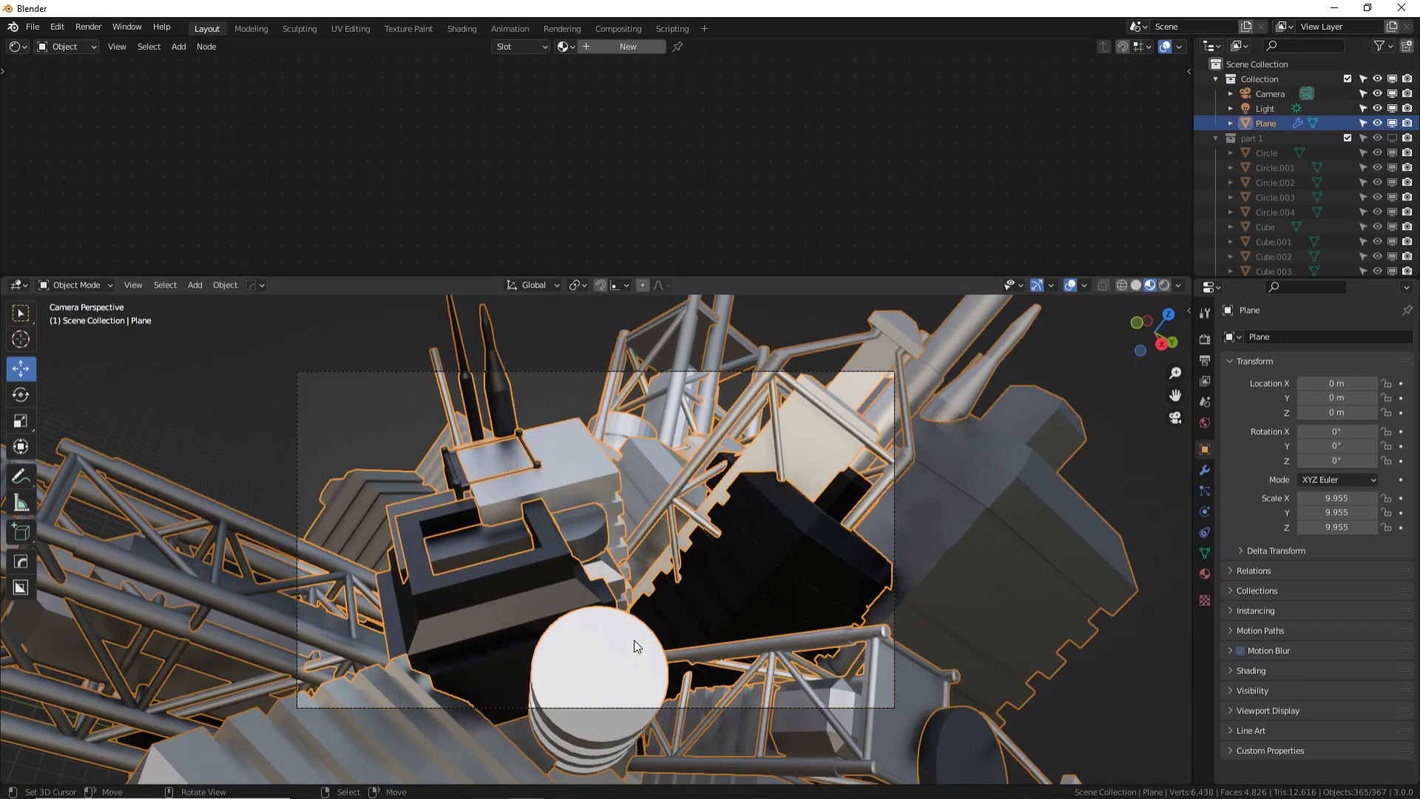
left_click(18, 46)
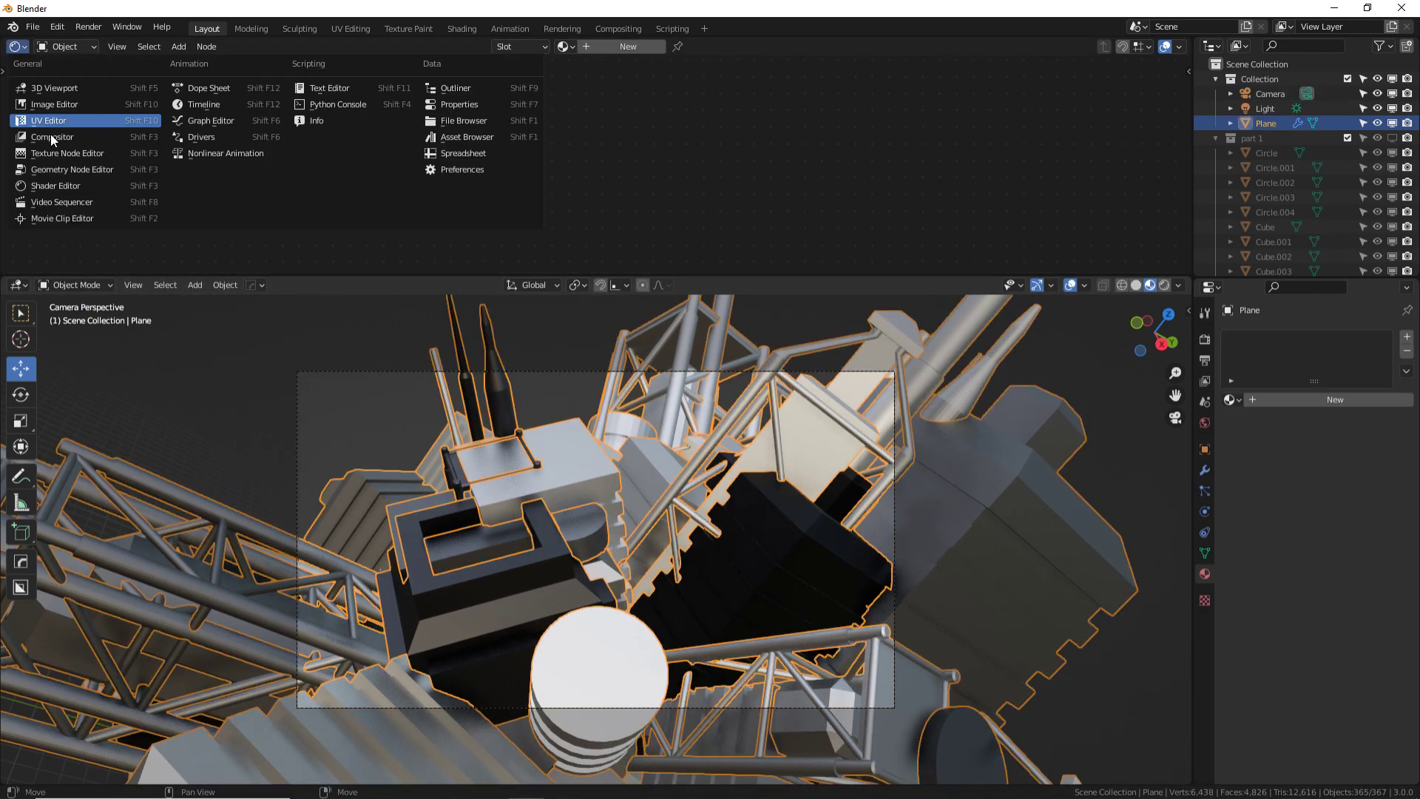
left_click(63, 171)
left_click(1206, 472)
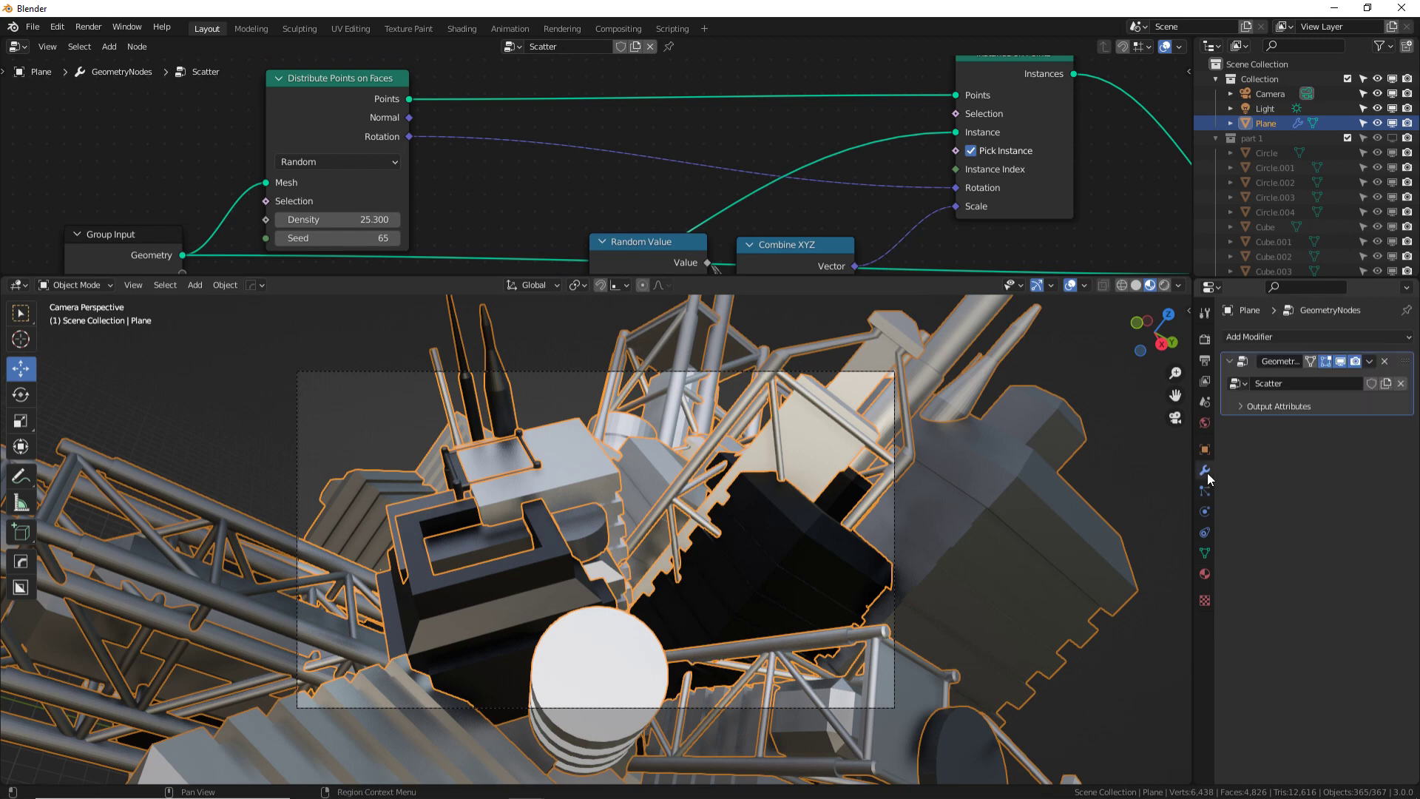
left_click(1242, 407)
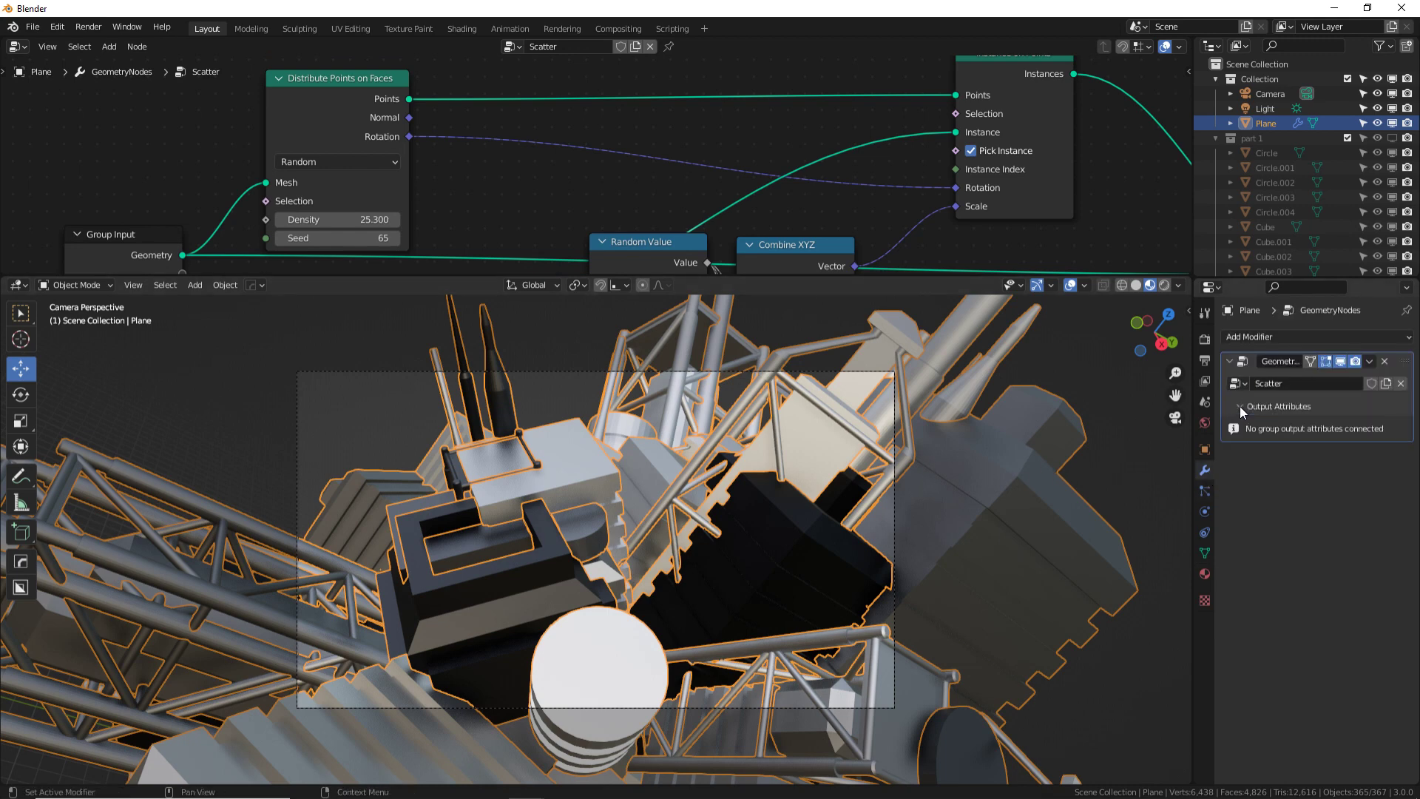
middle_click_drag(498, 188, 534, 172)
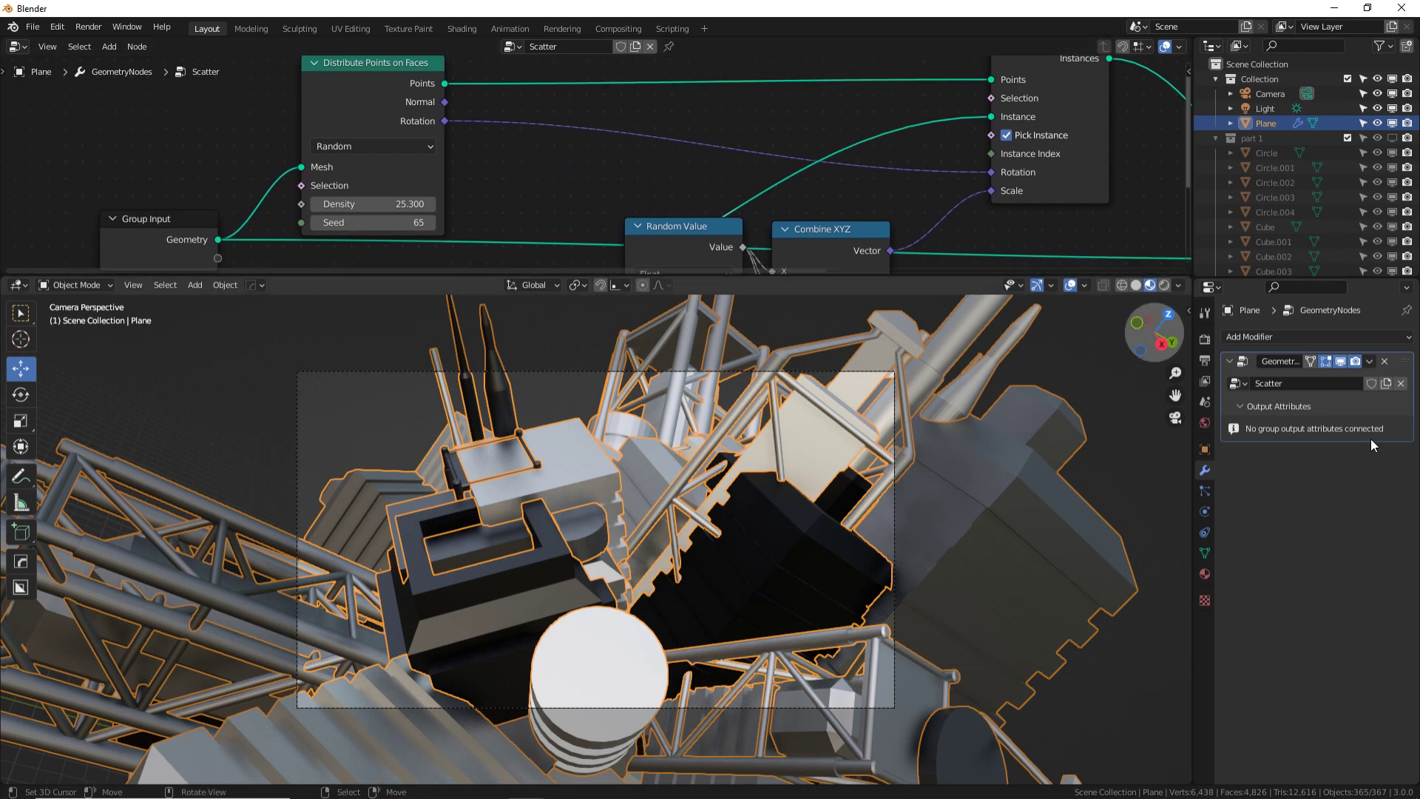
middle_click_drag(25, 101, 108, 73)
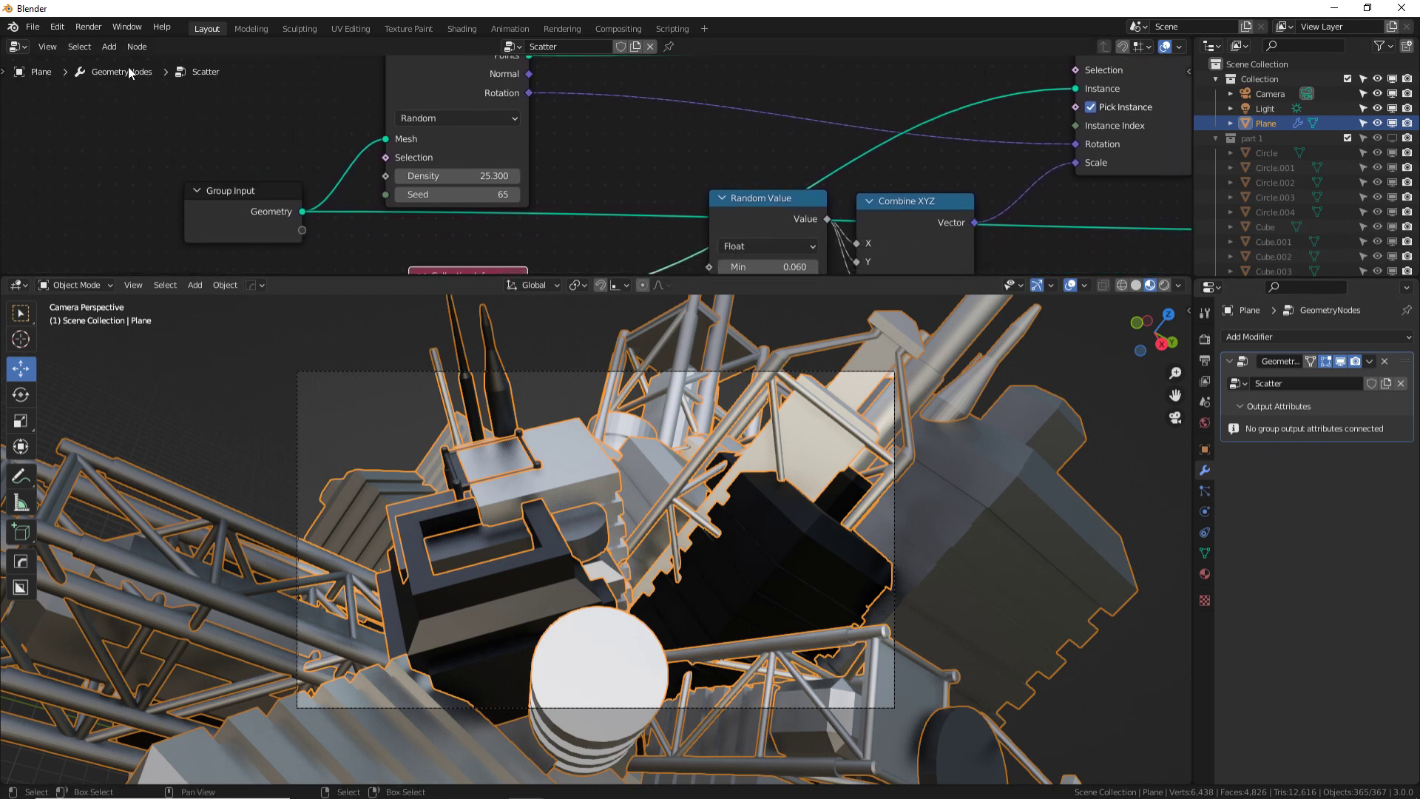
scroll(327, 152, "down", 2)
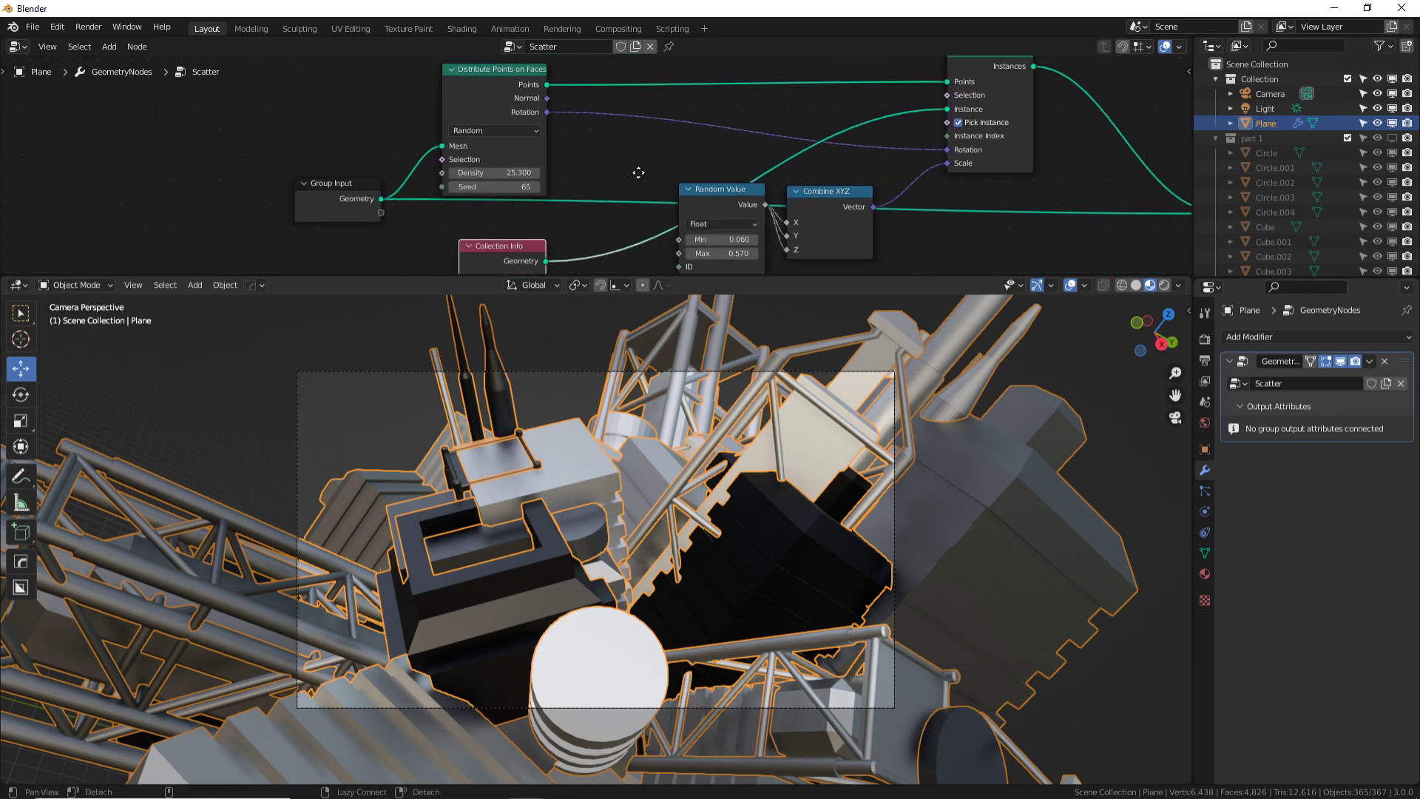
left_click_drag(620, 273, 619, 464)
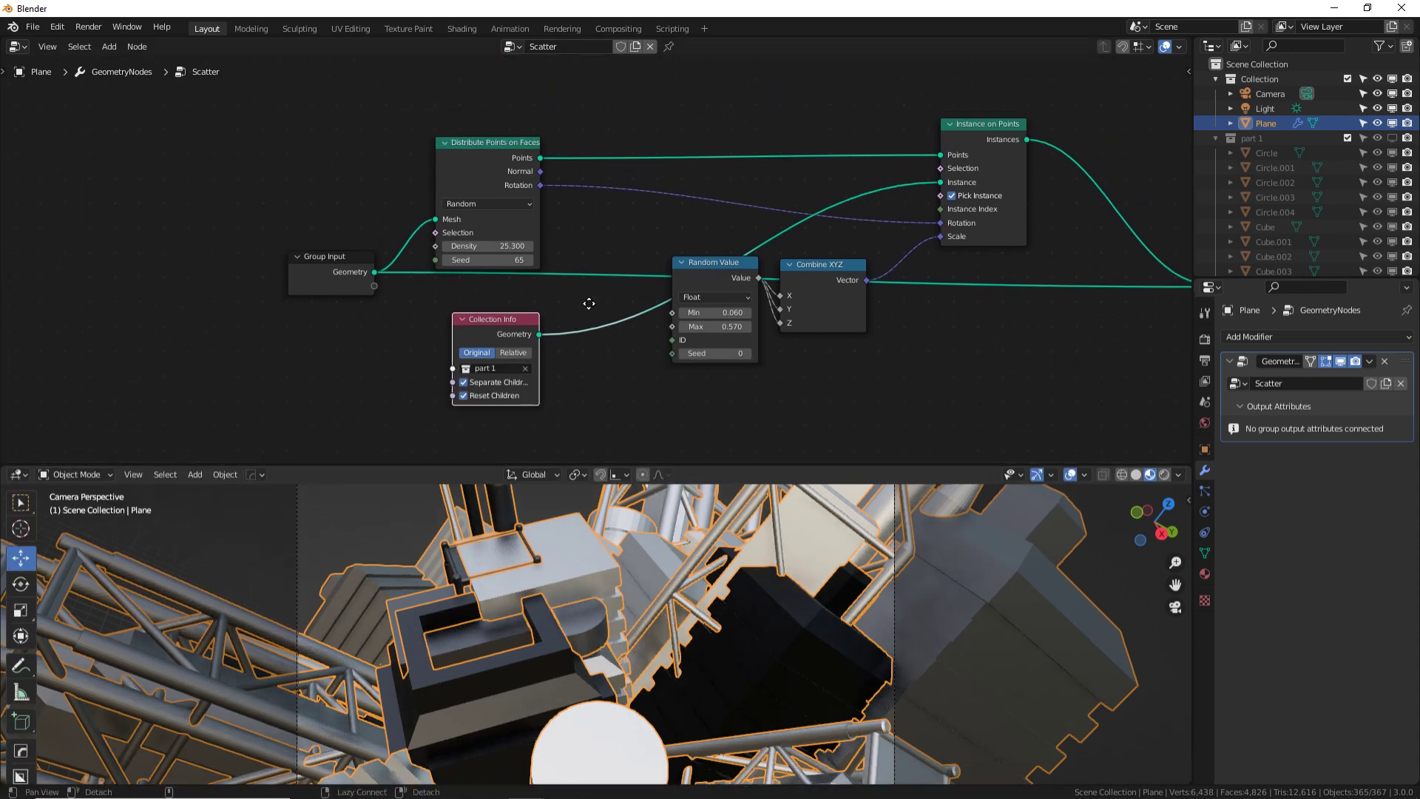
- Expose Distribute Points on Faces' Density and Seed and Random Value's Min and Max as inputs on the Group Input node
scroll(569, 296, "up", 2)
left_click_drag(424, 228, 345, 279)
left_click_drag(423, 246, 300, 361)
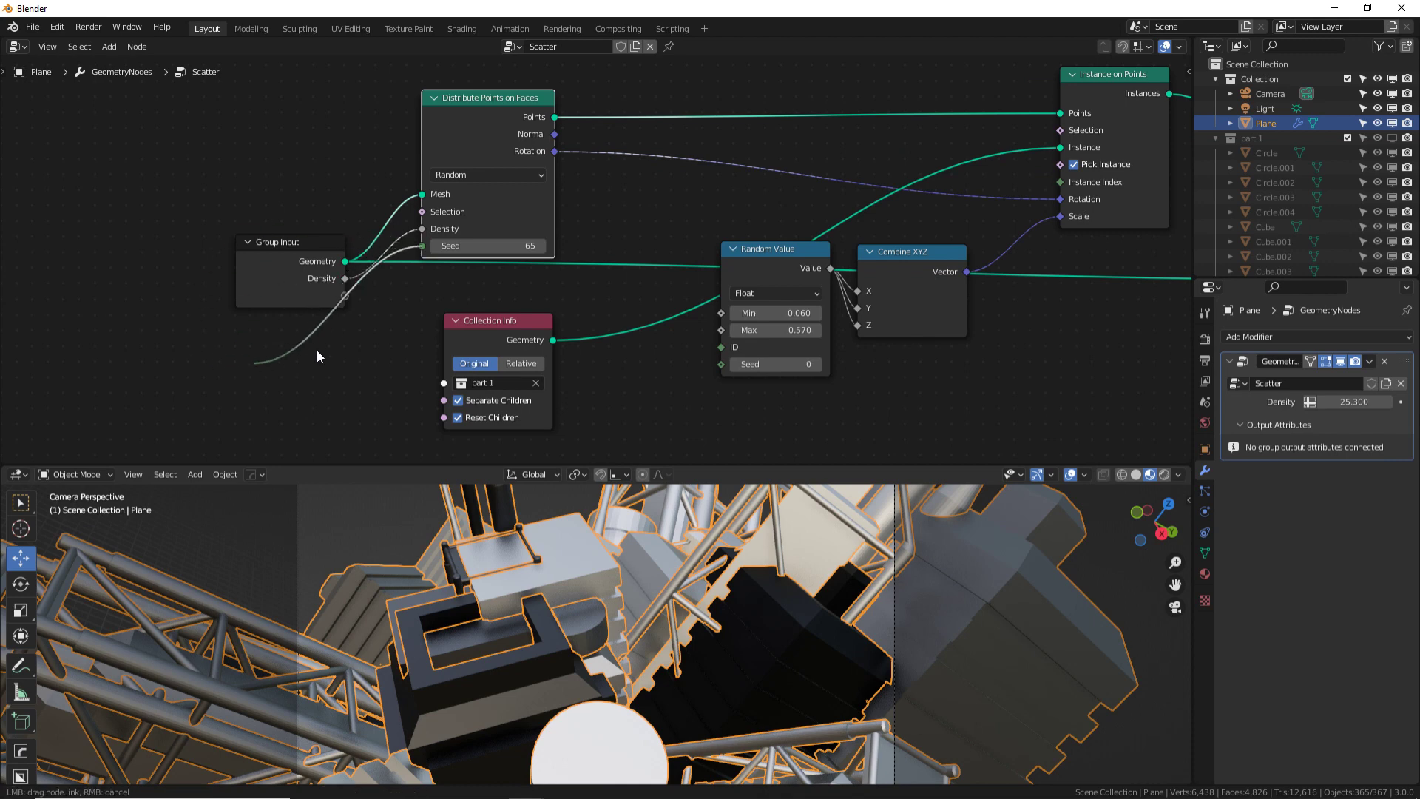
left_click_drag(343, 296, 344, 296)
left_click_drag(721, 313, 344, 313)
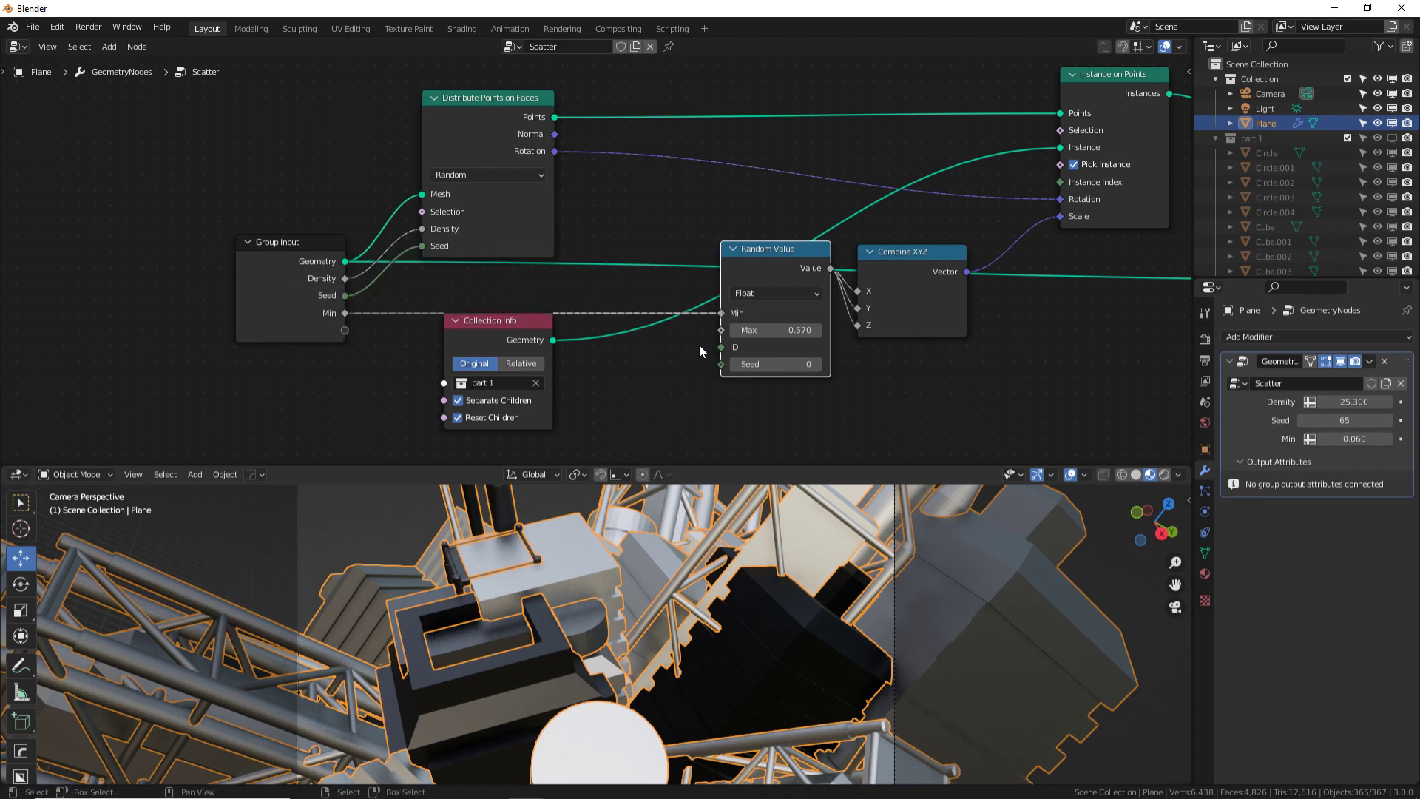
left_click_drag(721, 330, 345, 329)
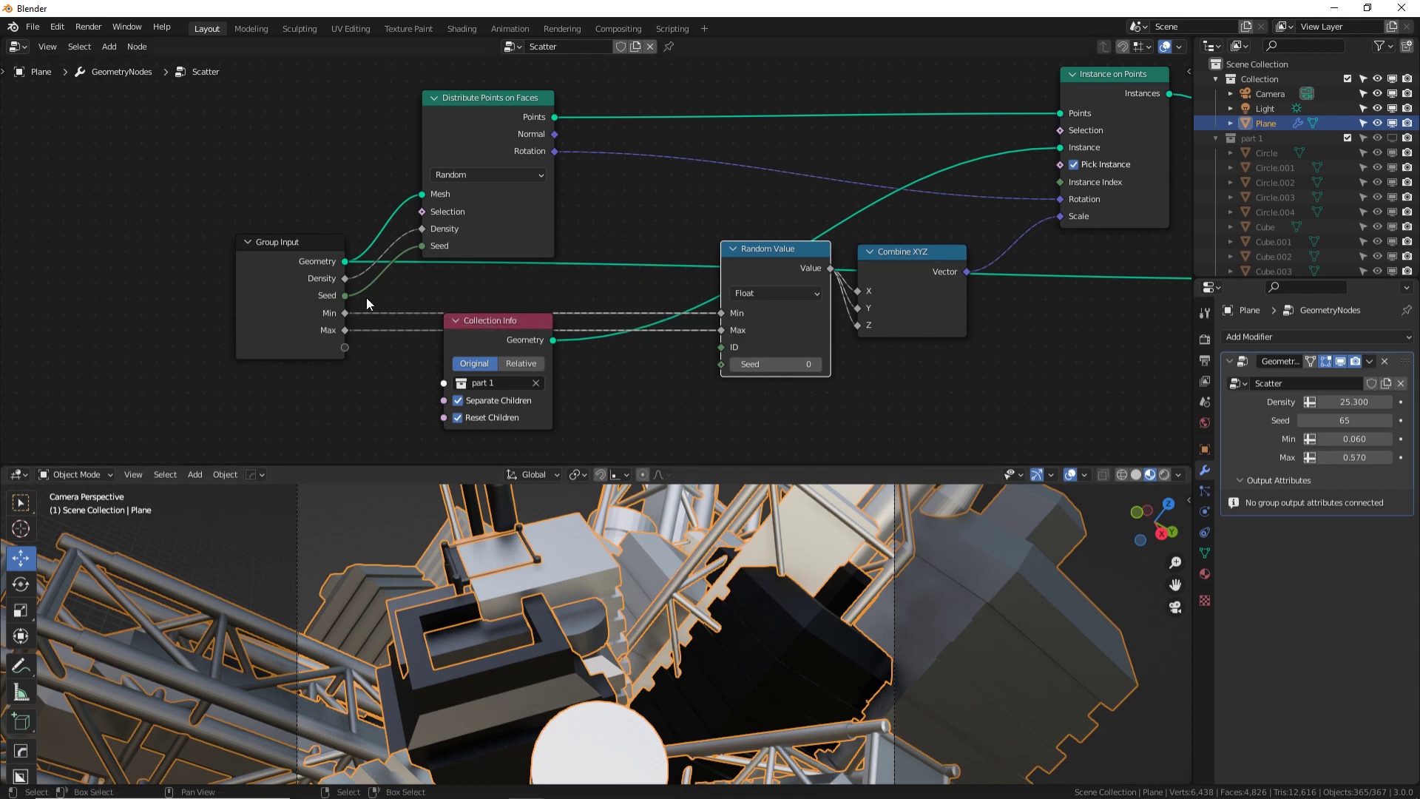
- Switch the node area back to the Shader Editor and shrink it to give the 3D viewport more room
left_click(18, 46)
left_click(78, 185)
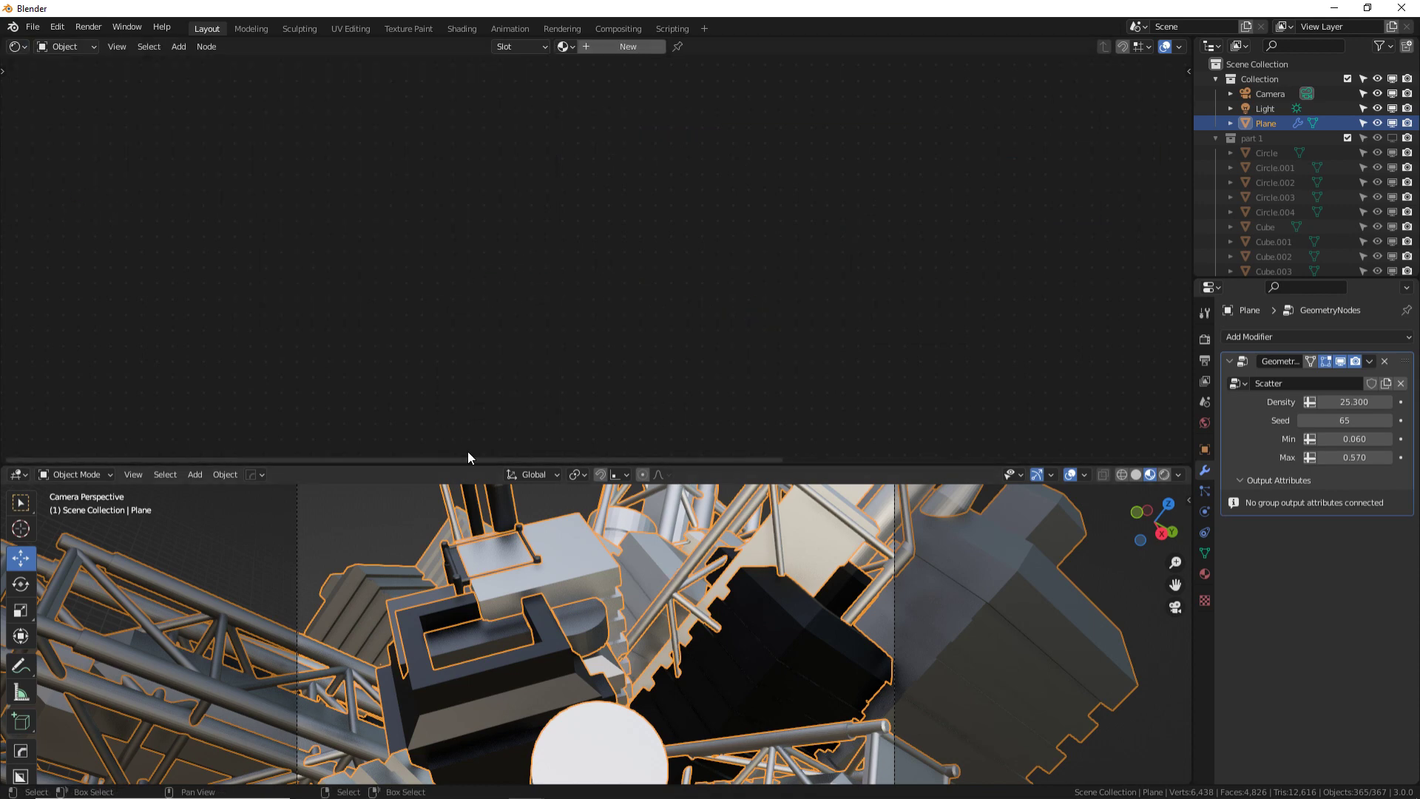
left_click_drag(477, 467, 517, 147)
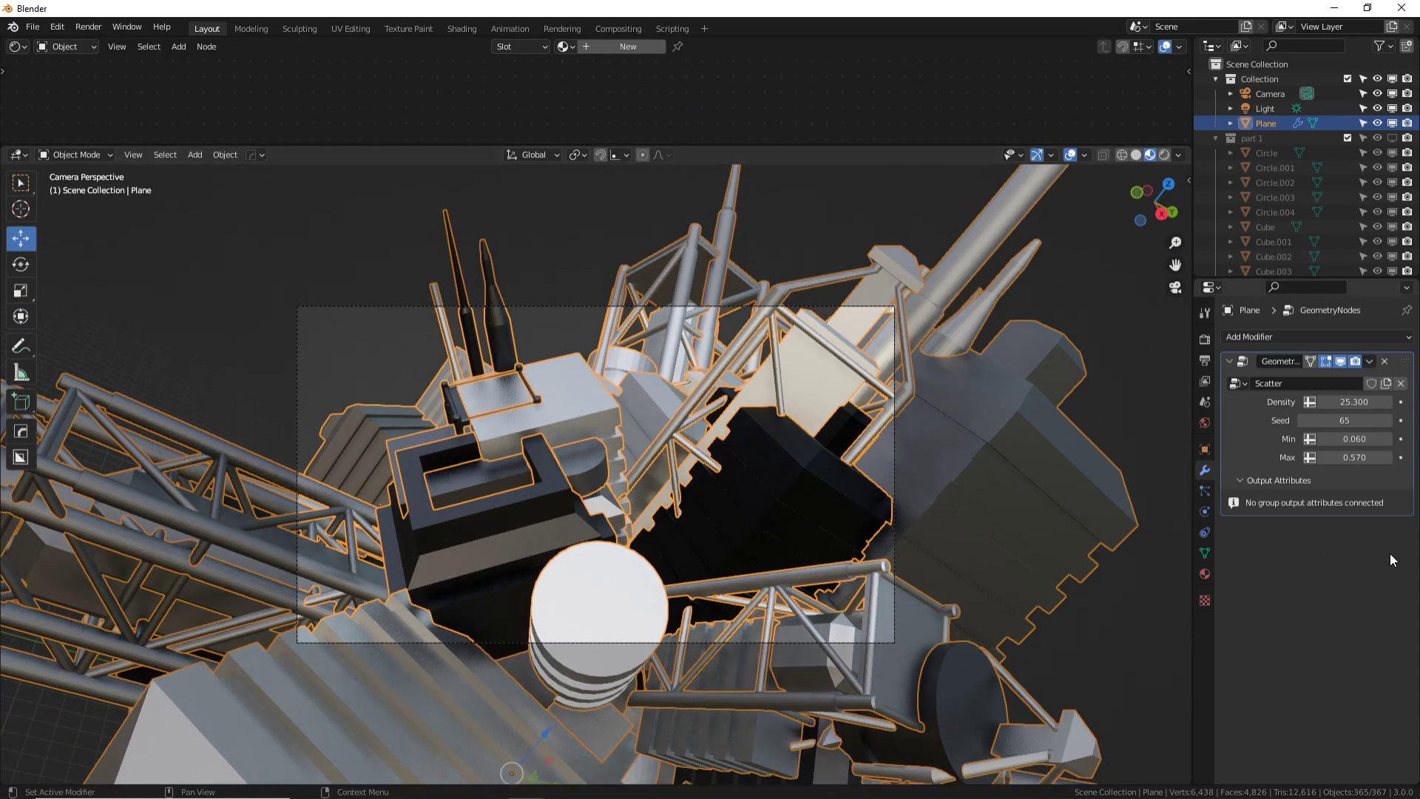
- Set the Scatter modifier's Density to 55.470, Seed to 119, Min to 0.051 and Max to 0.421
left_click_drag(1346, 429, 1313, 457)
mouse_move(1355, 402)
left_mouse_down()
mouse_move(1343, 402)
mouse_move(1381, 401)
mouse_move(1351, 402)
left_mouse_up()
middle_click_drag(508, 515, 561, 474, "shift")
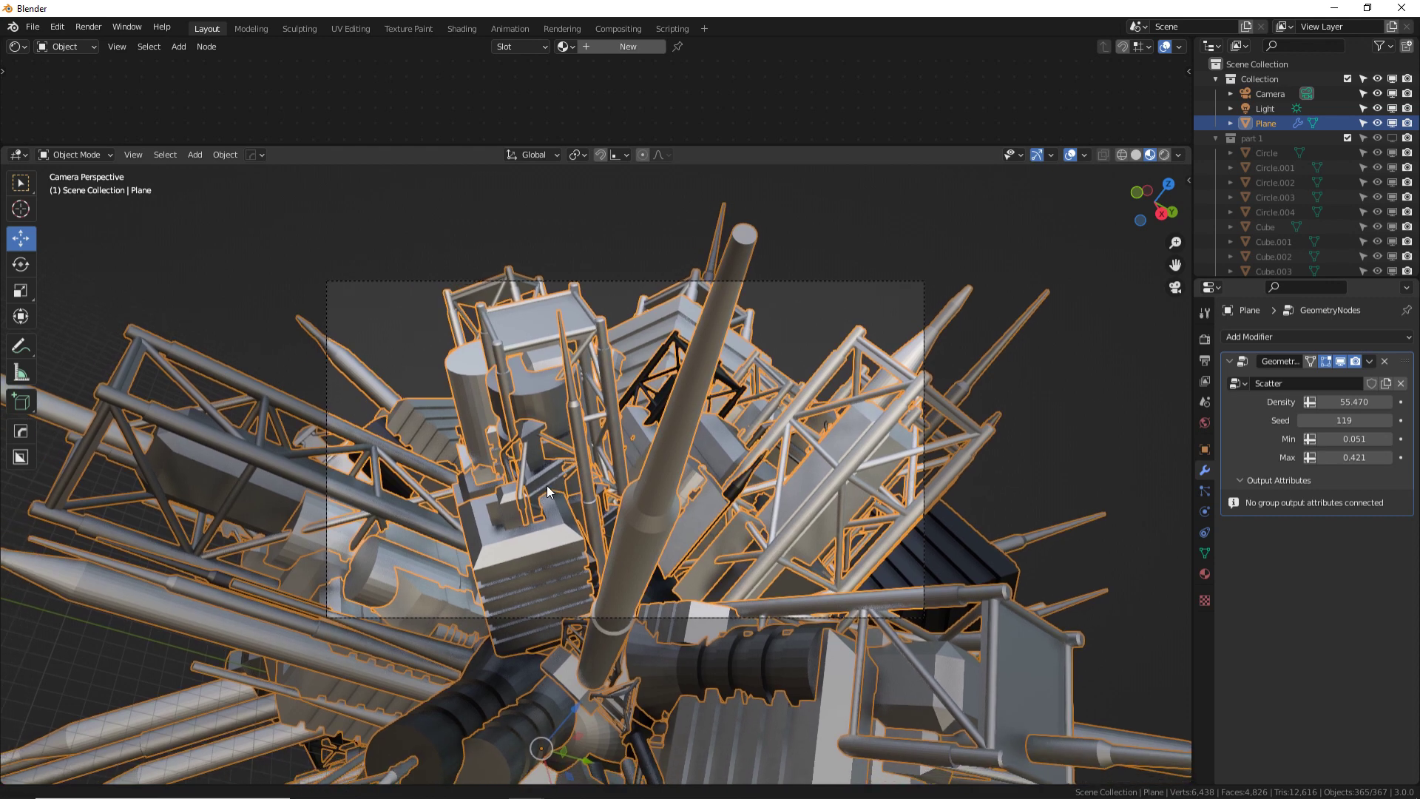
- Select the scene camera and set its focal length to 15 mm
left_click(507, 269)
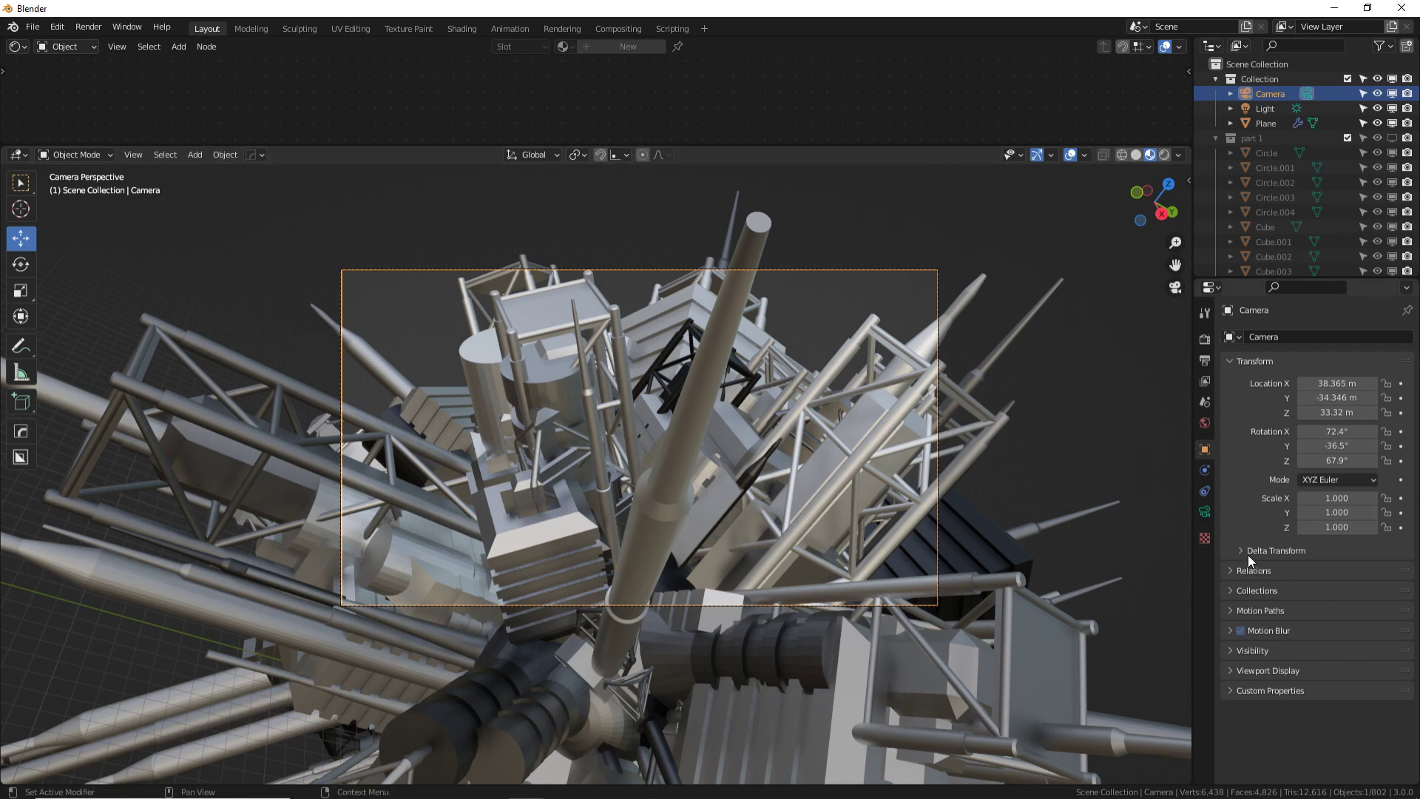
left_click(1205, 512)
left_click(1342, 407)
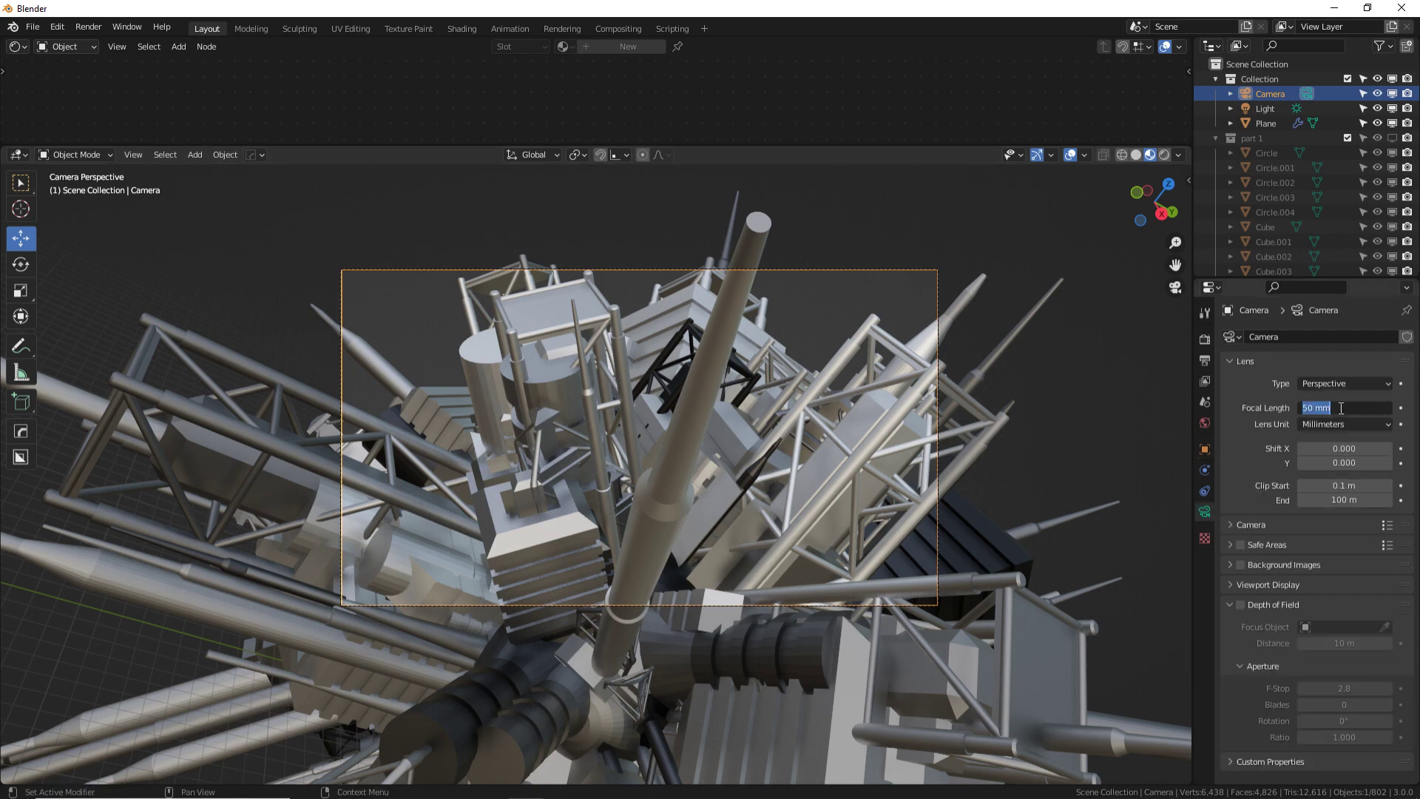
key("Return")
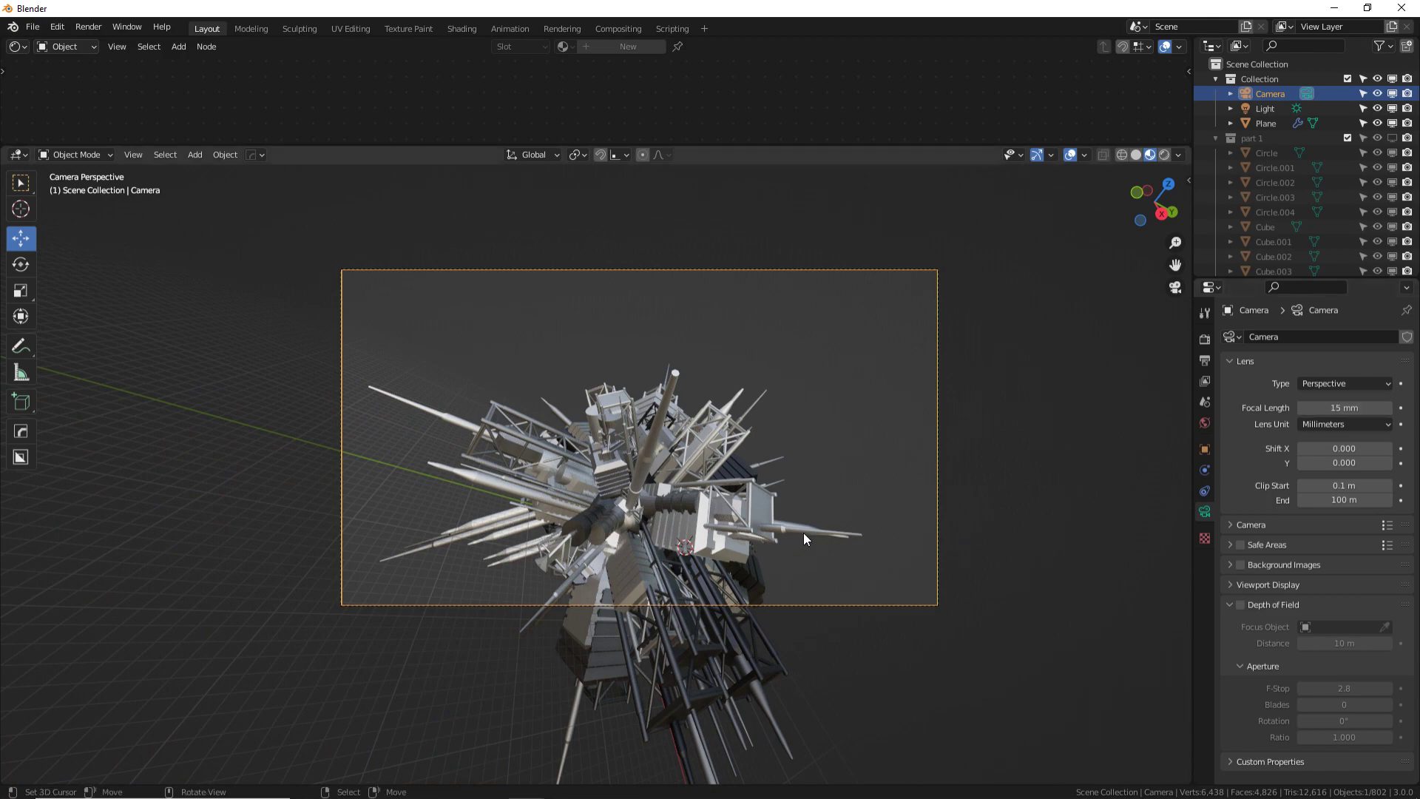
- Move the camera about 22.6 m forward along its local Z axis and roll it 41.1° in the view plane
key("g")
key("z")
key("z")
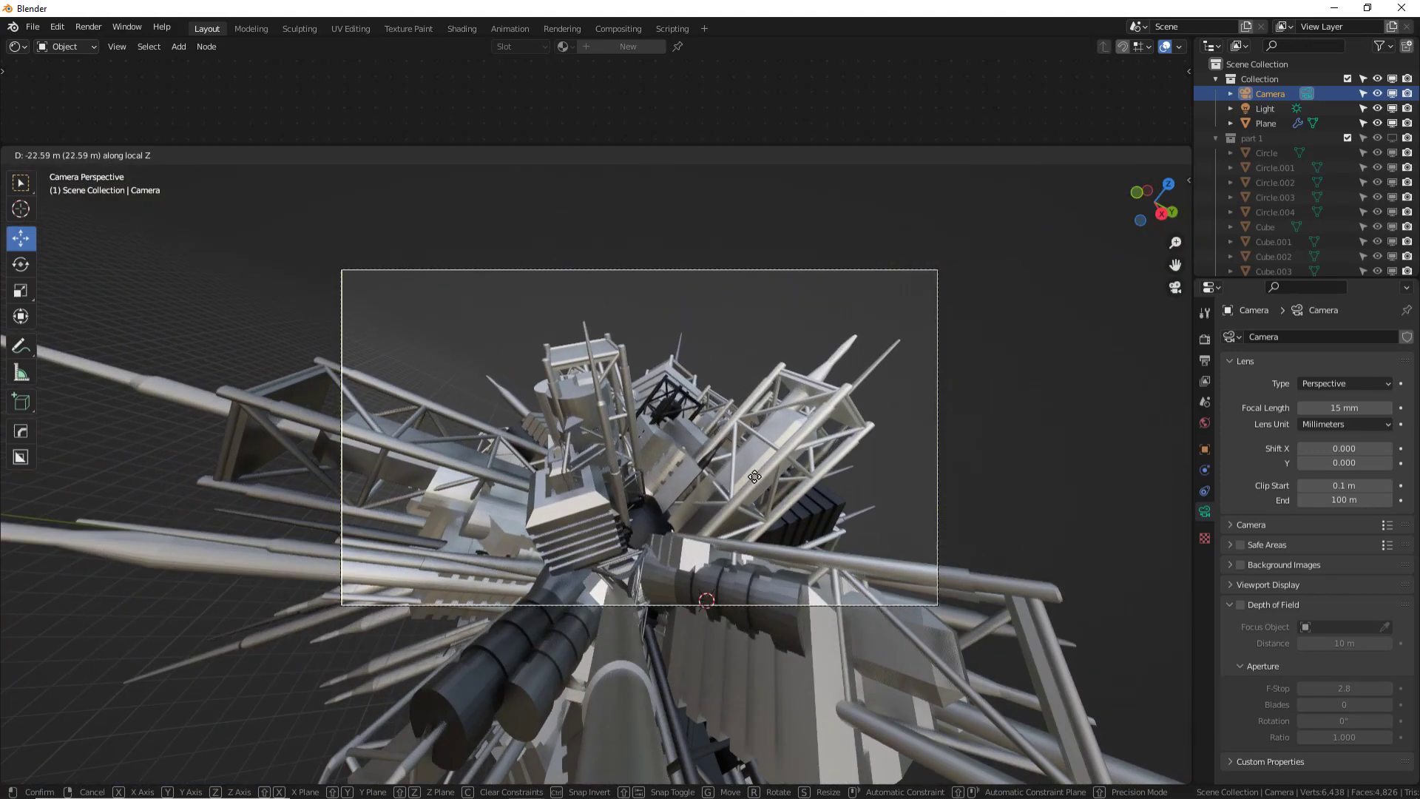
left_click(930, 537)
key("r")
left_click(773, 521)
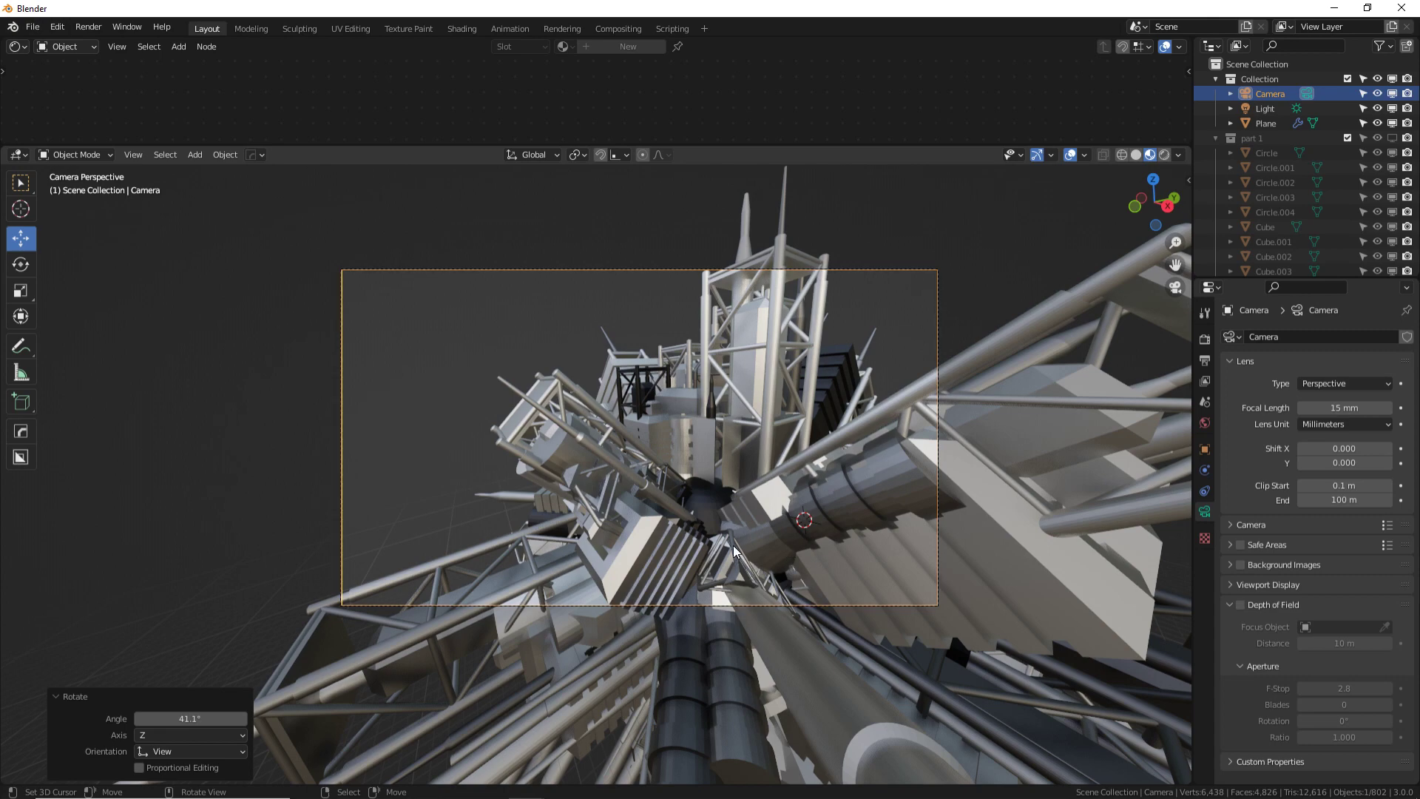
- Set the transform pivot to the 3D Cursor and trackball-rotate the camera around it by 340° and 76.2°
key("KP_0")
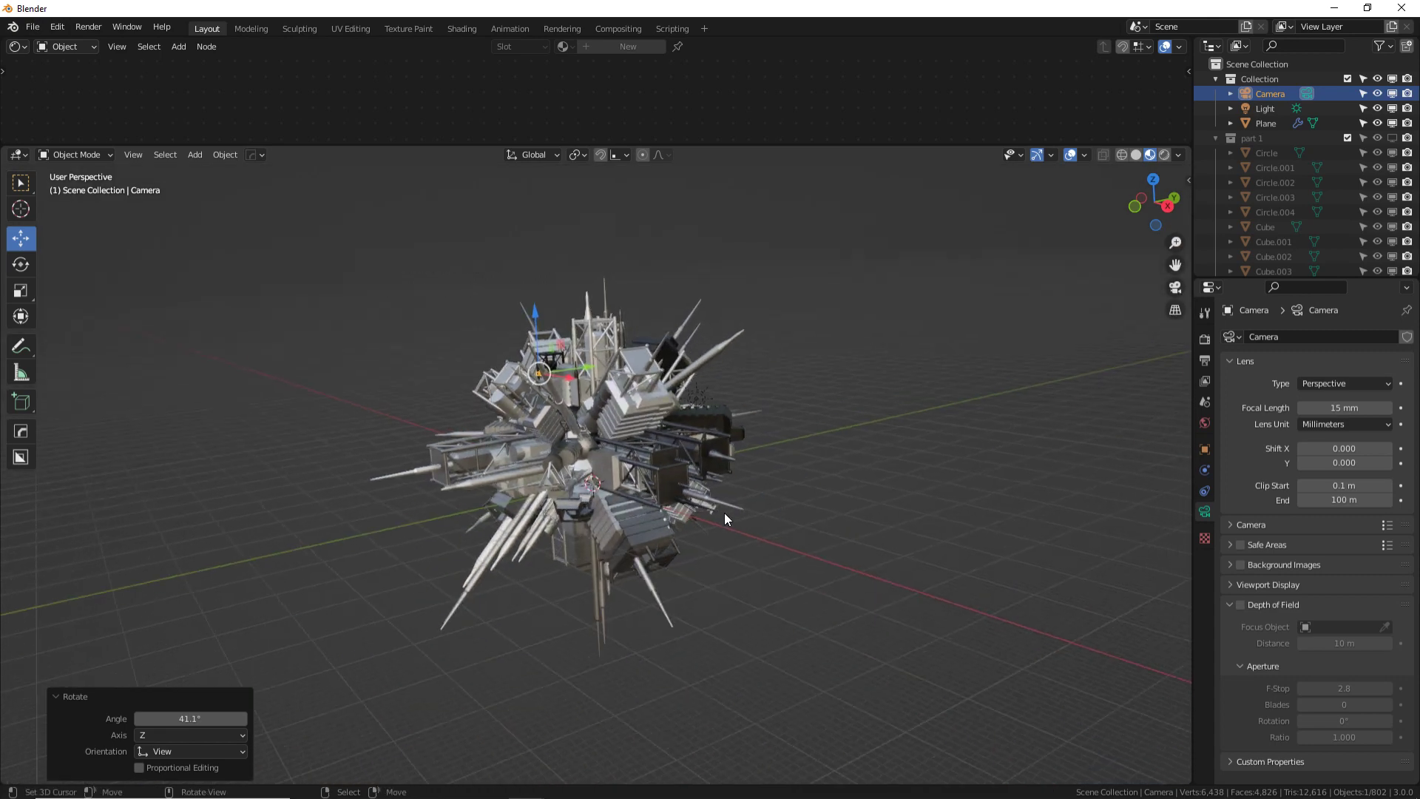
key("KP_0")
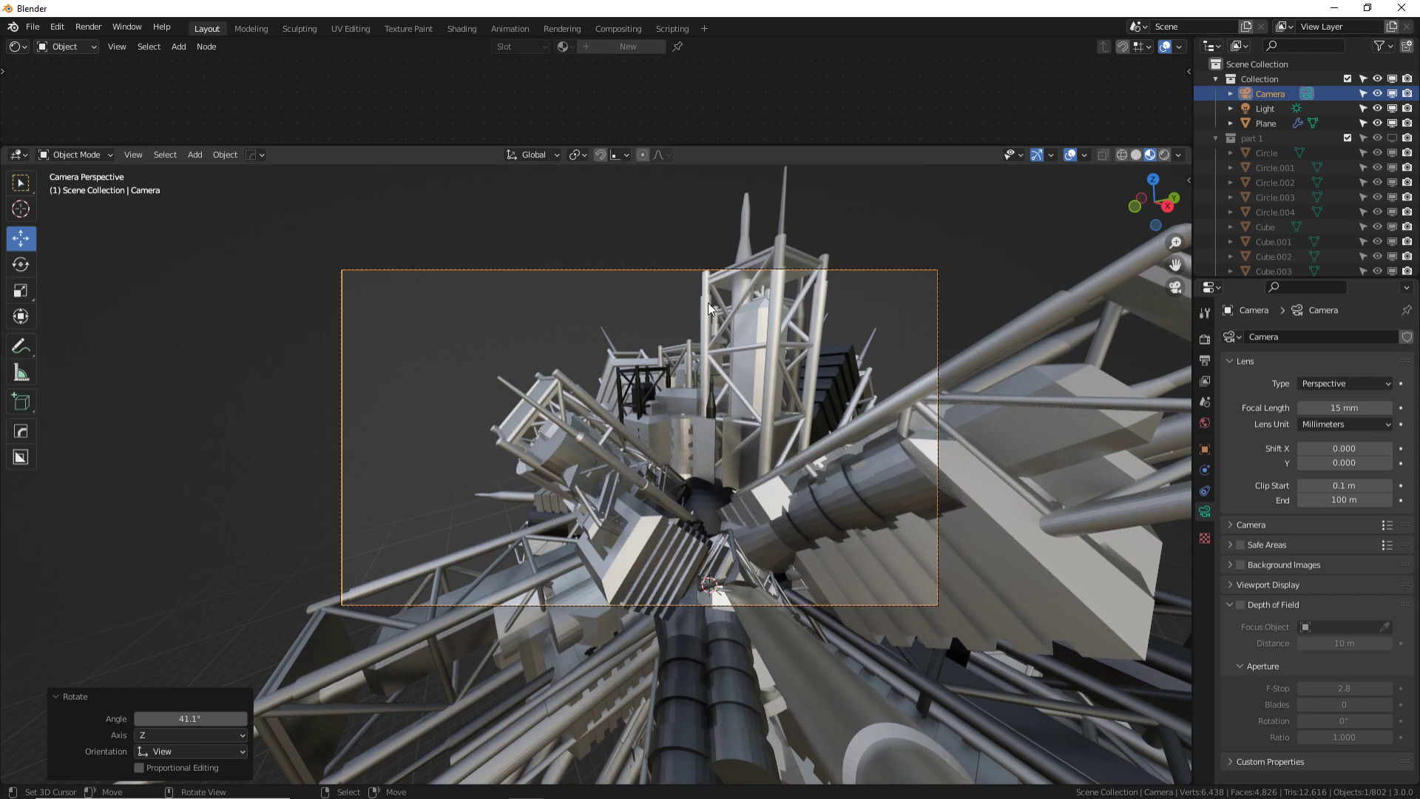
left_click(576, 154)
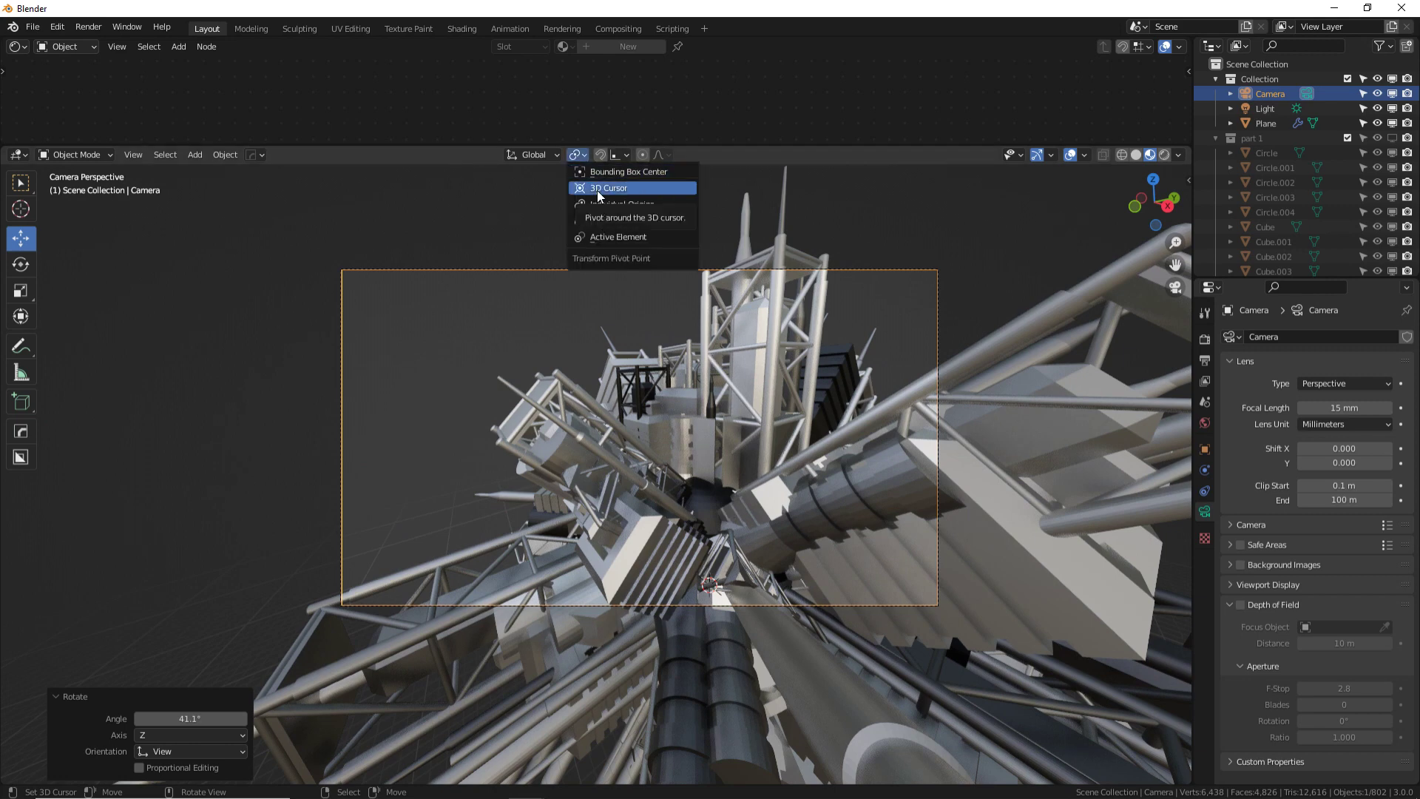
left_click(597, 190)
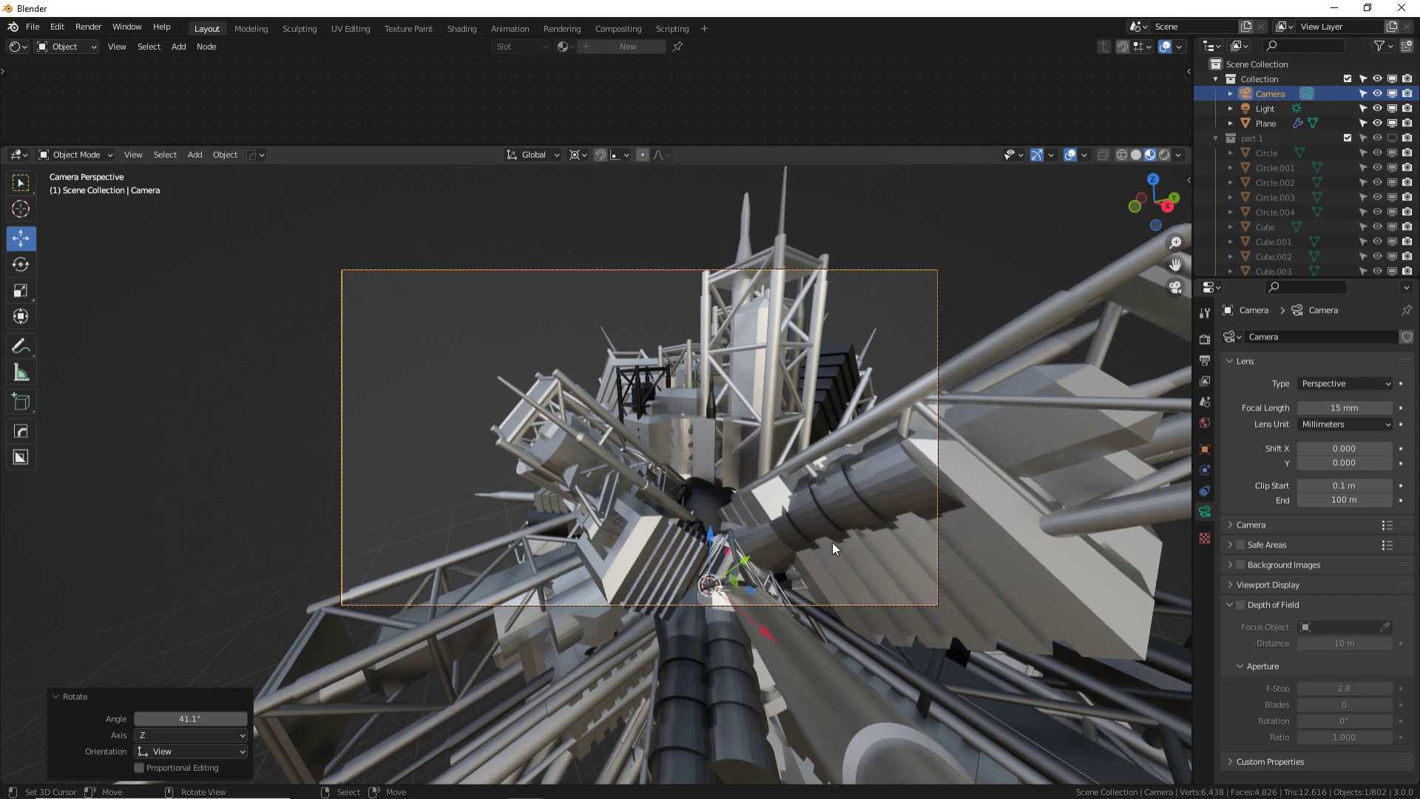
key("r")
key("r")
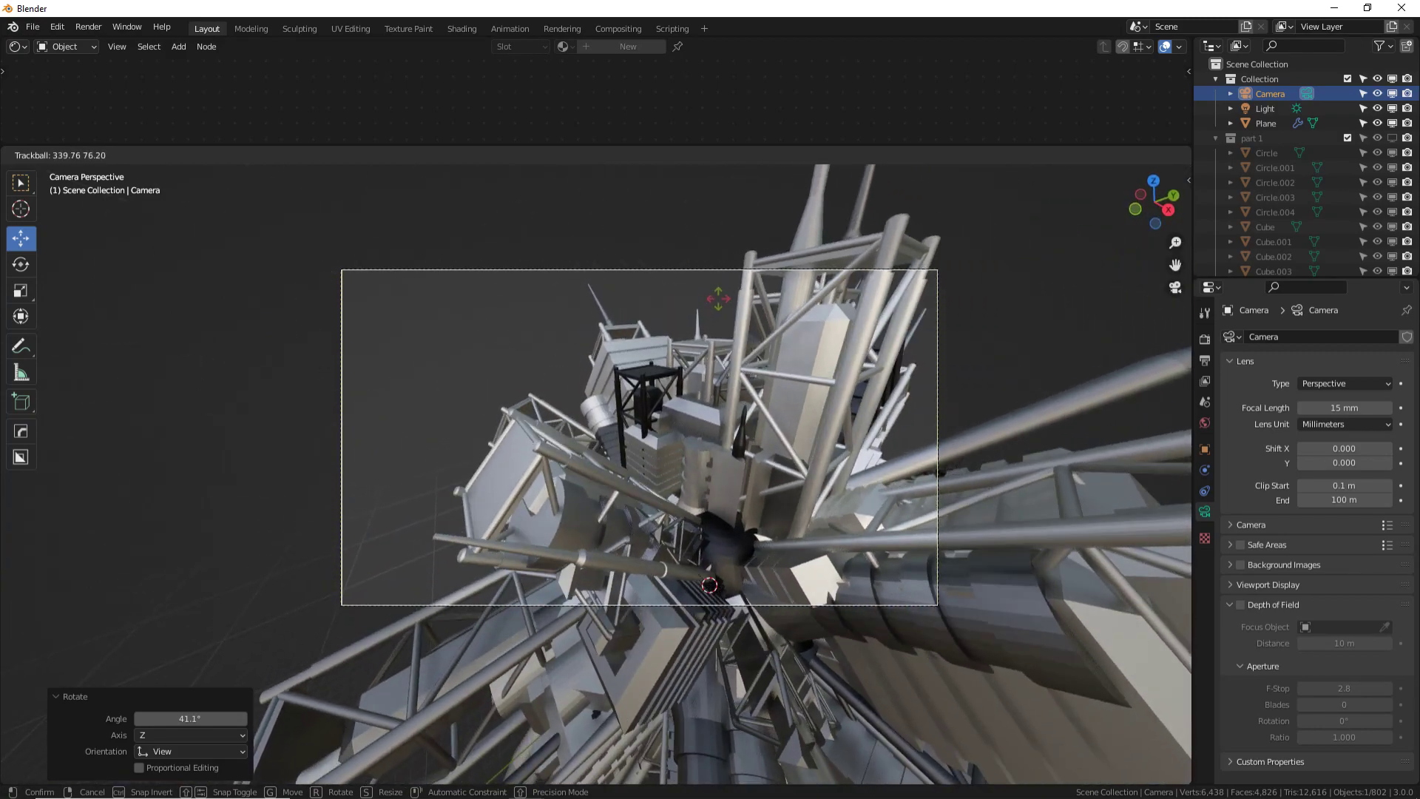
left_click(718, 300)
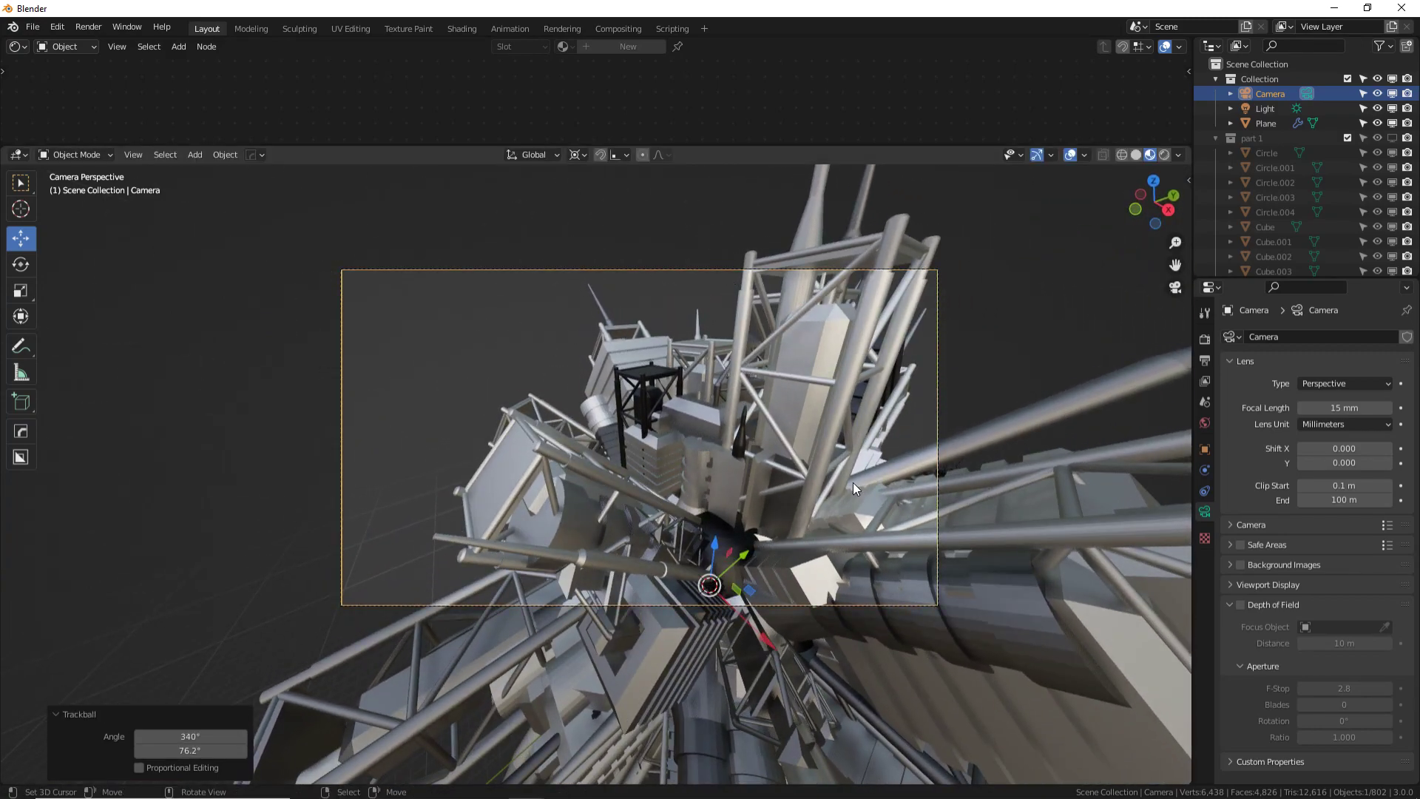
- Pull the camera back 8.8668 m along its local Z axis
key("g")
key("z")
key("z")
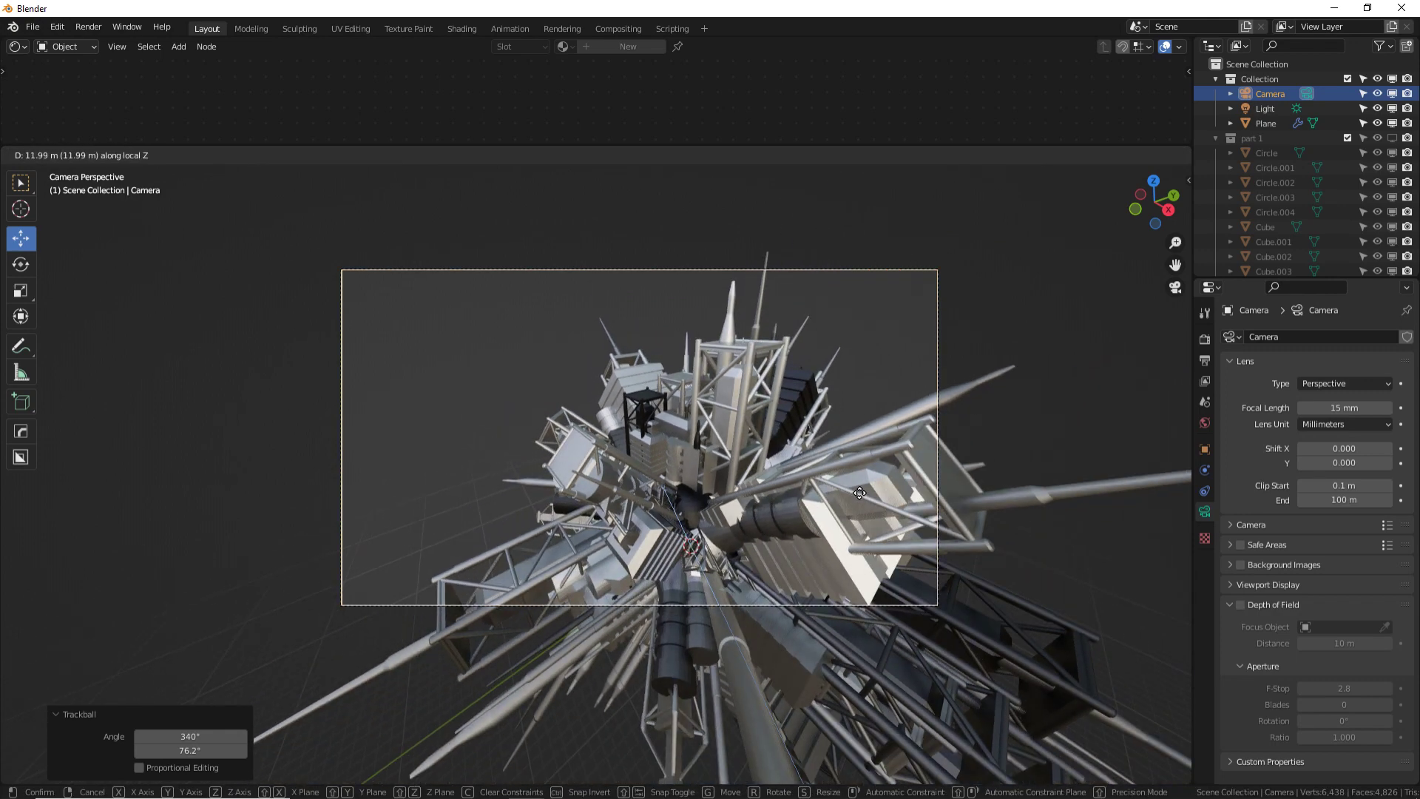
left_click(859, 488)
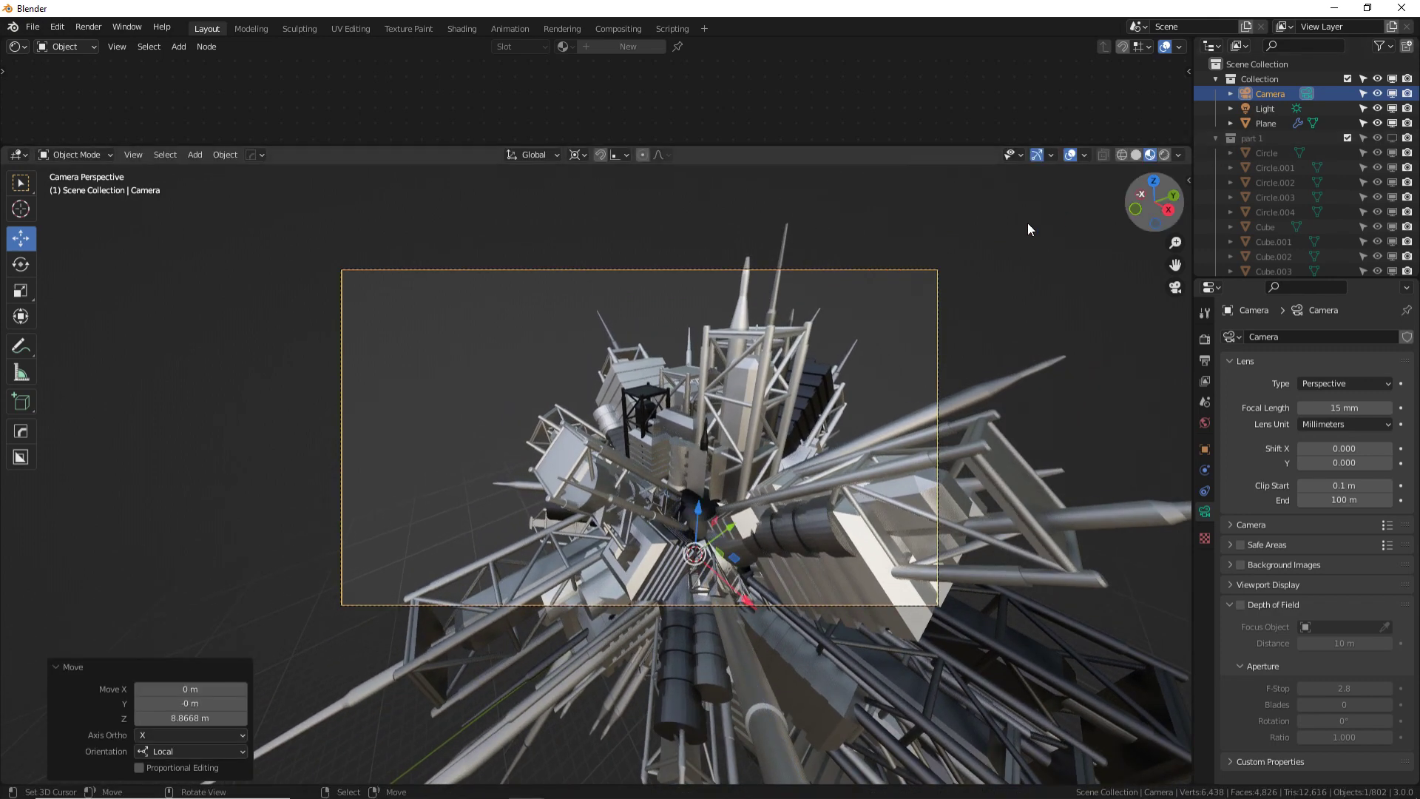
- In rendered shading, switch the pivot off the 3D Cursor and trackball-rotate the sun light by 1.72° and -154°
left_click(1164, 155)
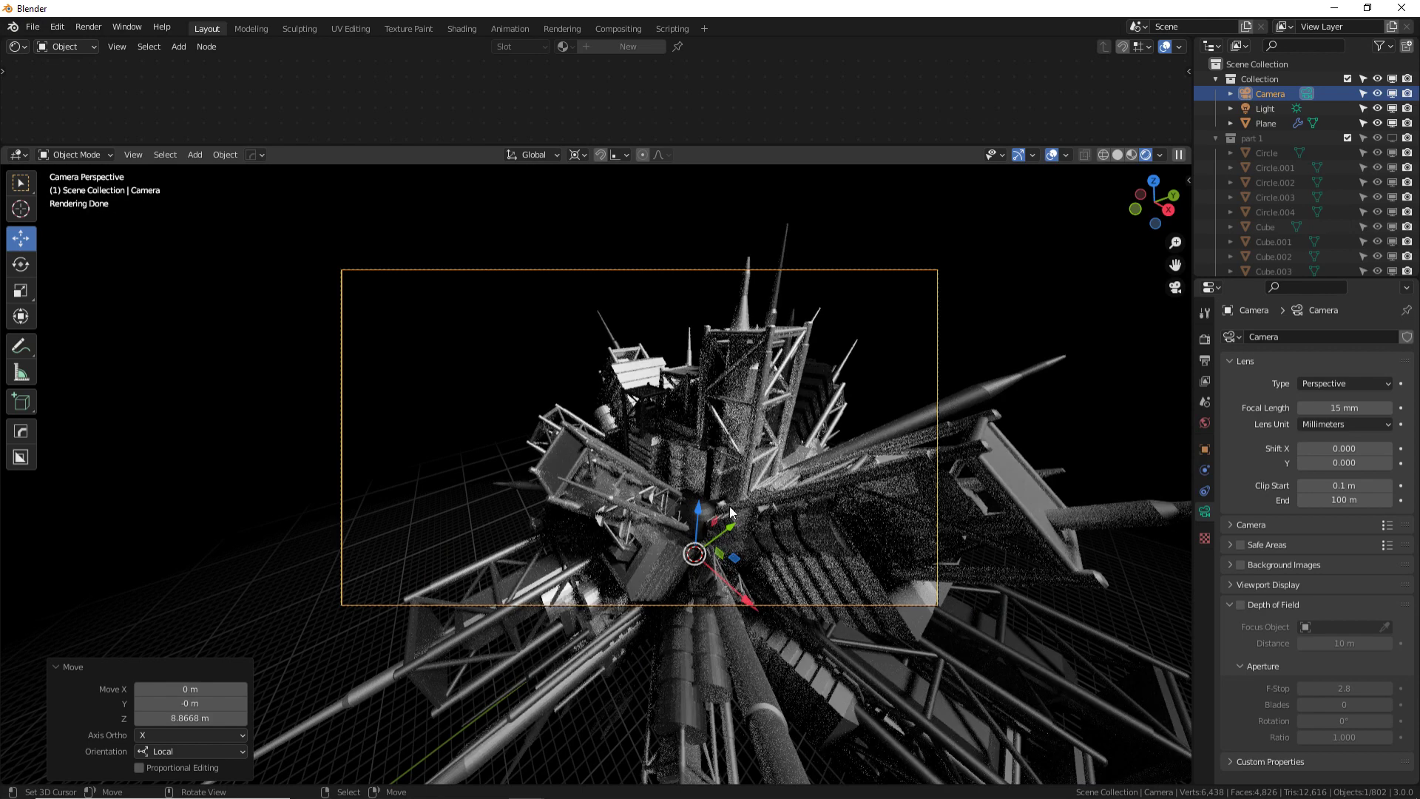
left_click(1263, 108)
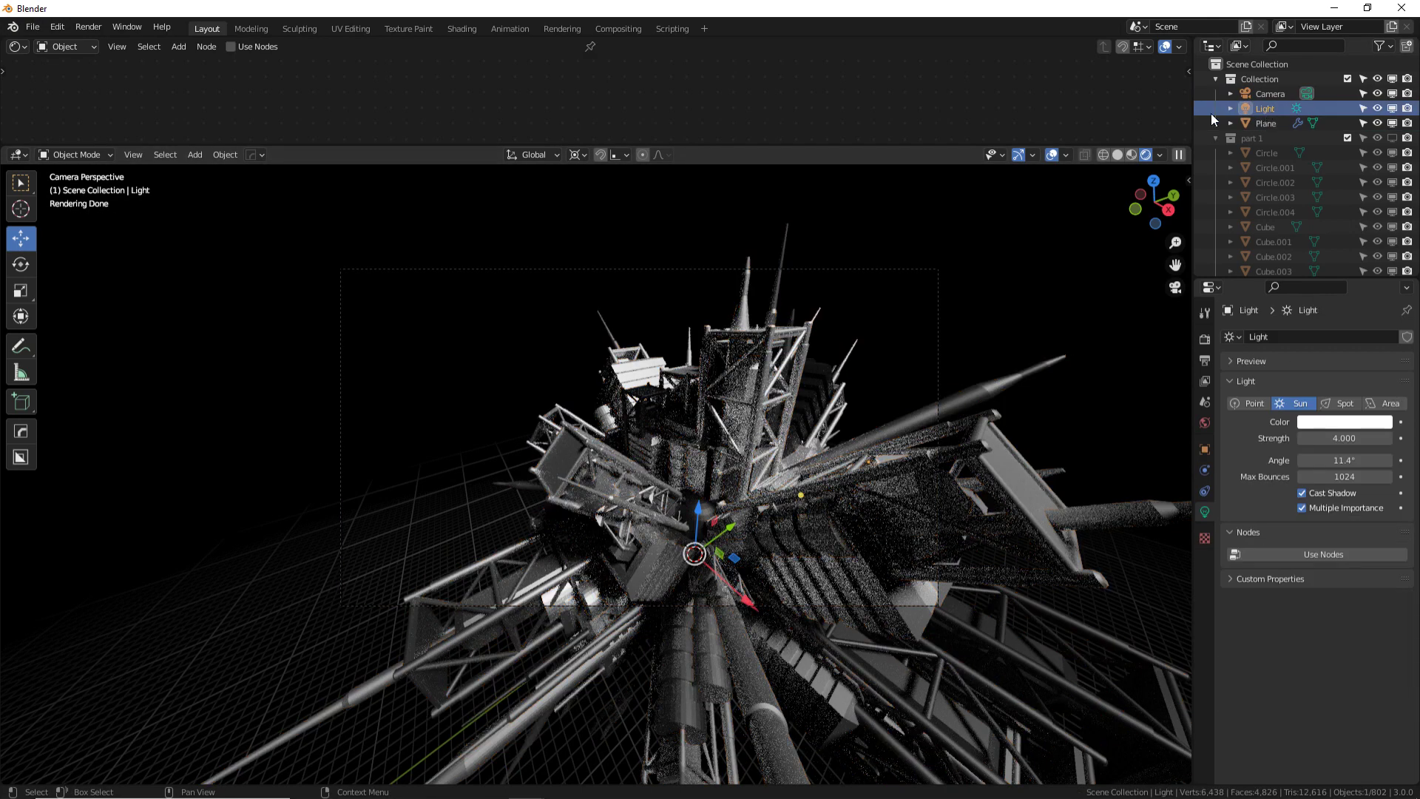
left_click(573, 155)
left_click(614, 201)
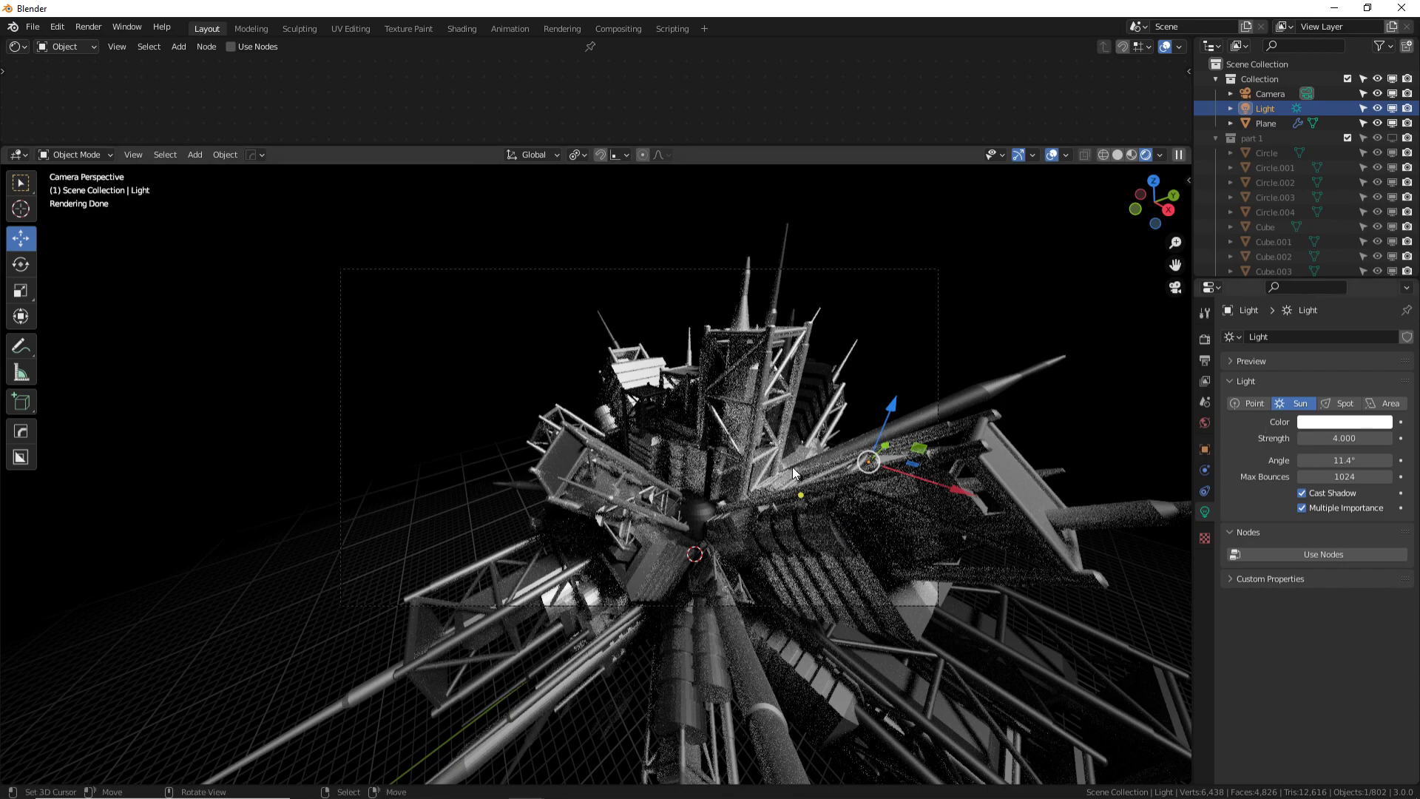
key("r")
key("r")
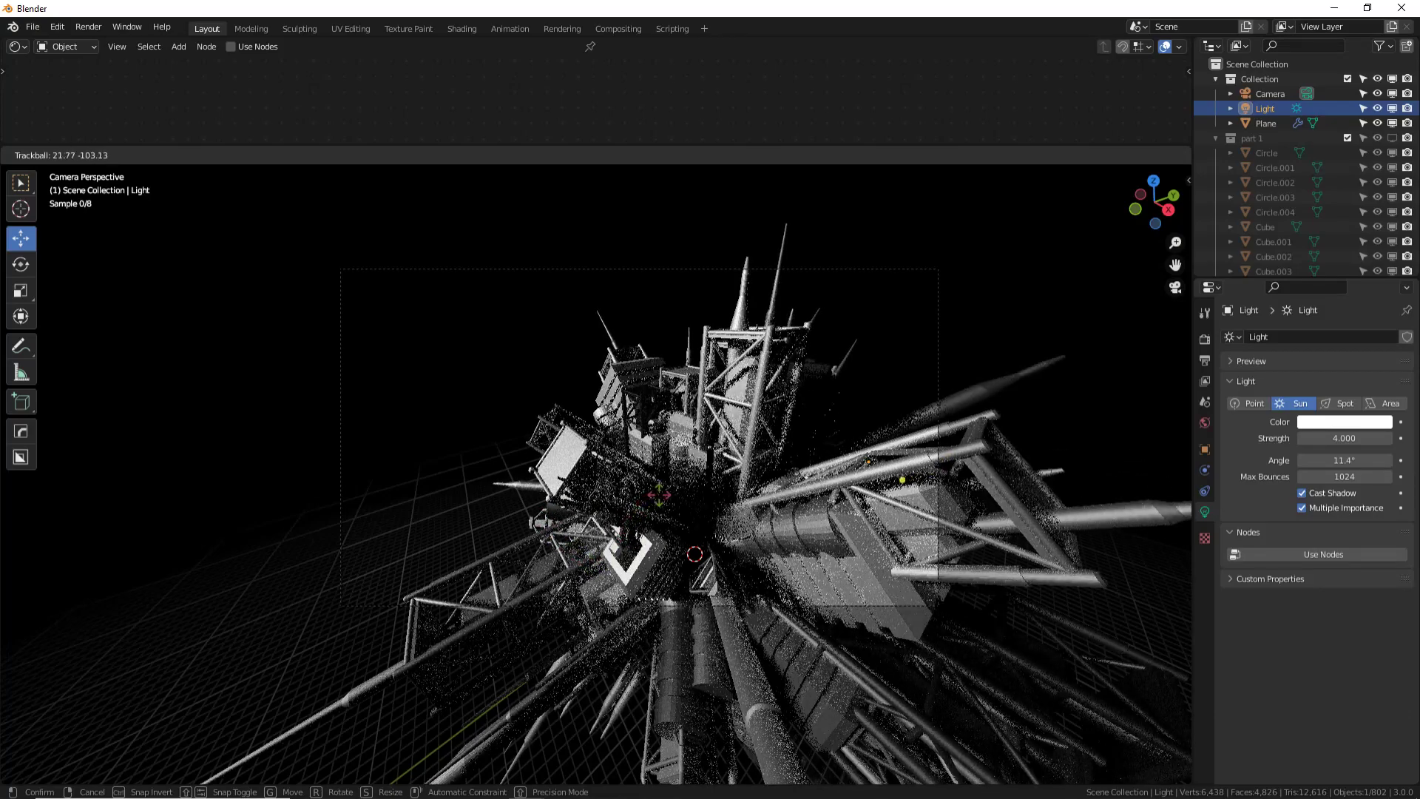
left_click(595, 473)
- Show the part 1 collection in the viewport and frame its Circle building in solid shading
left_click_drag(1306, 279, 1305, 407)
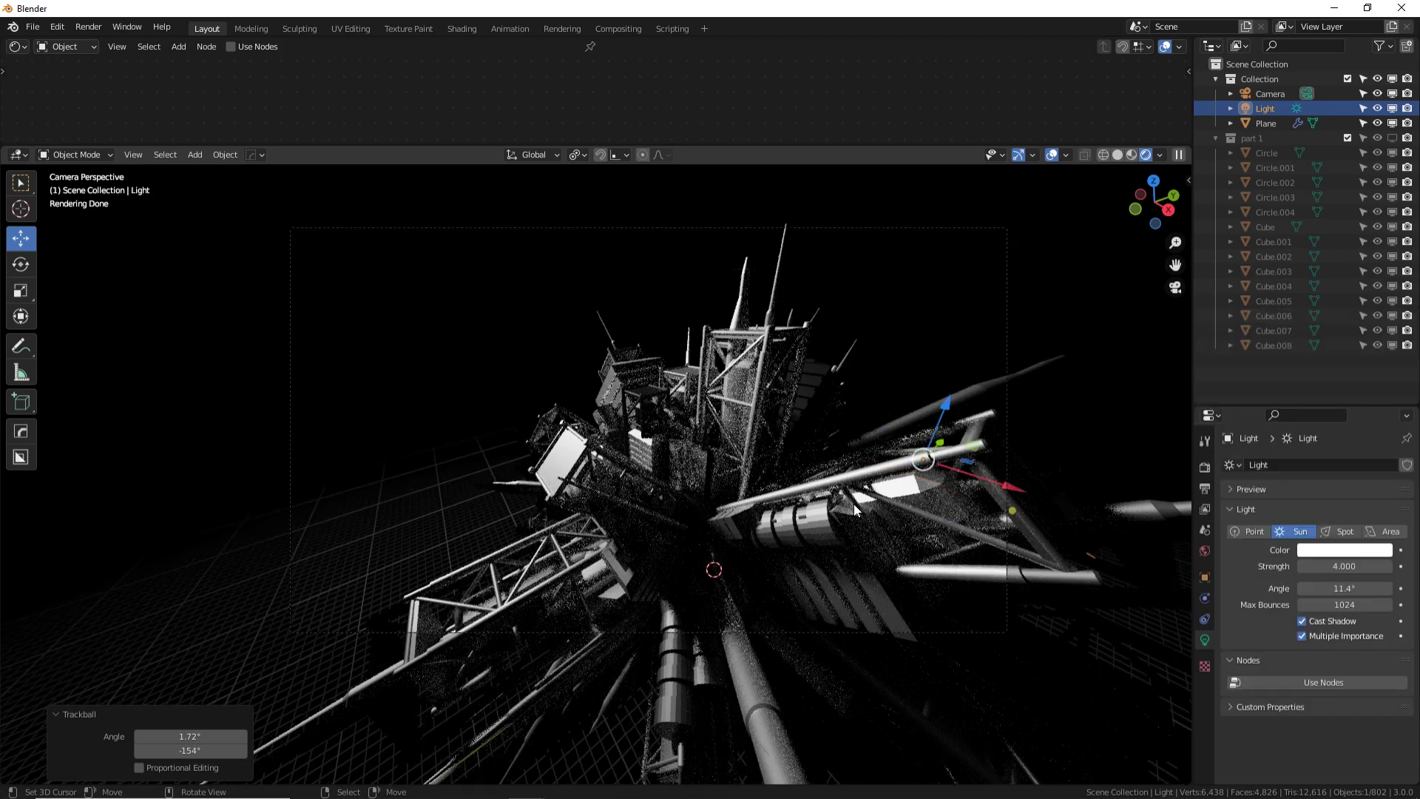
scroll(813, 503, "up", 4)
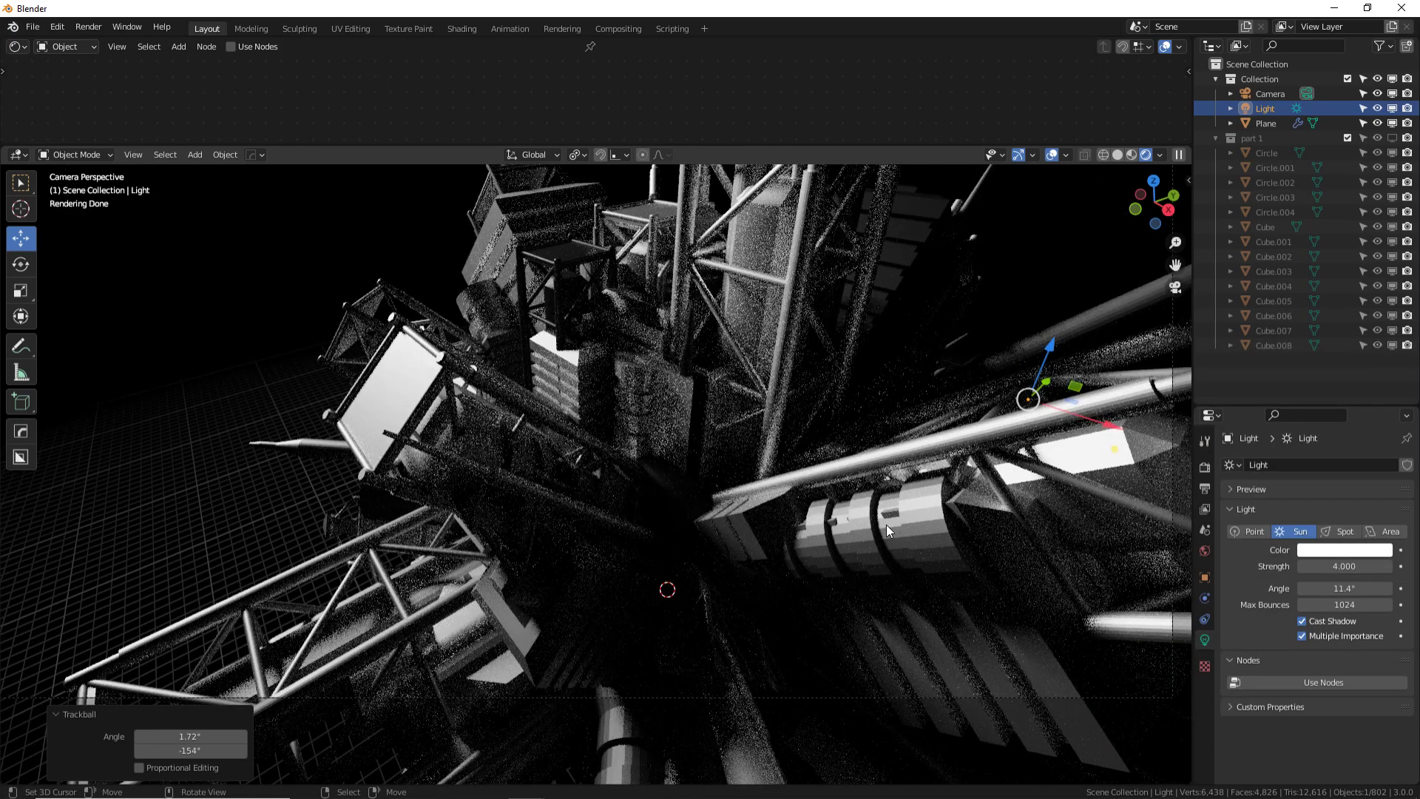
left_click(1273, 155)
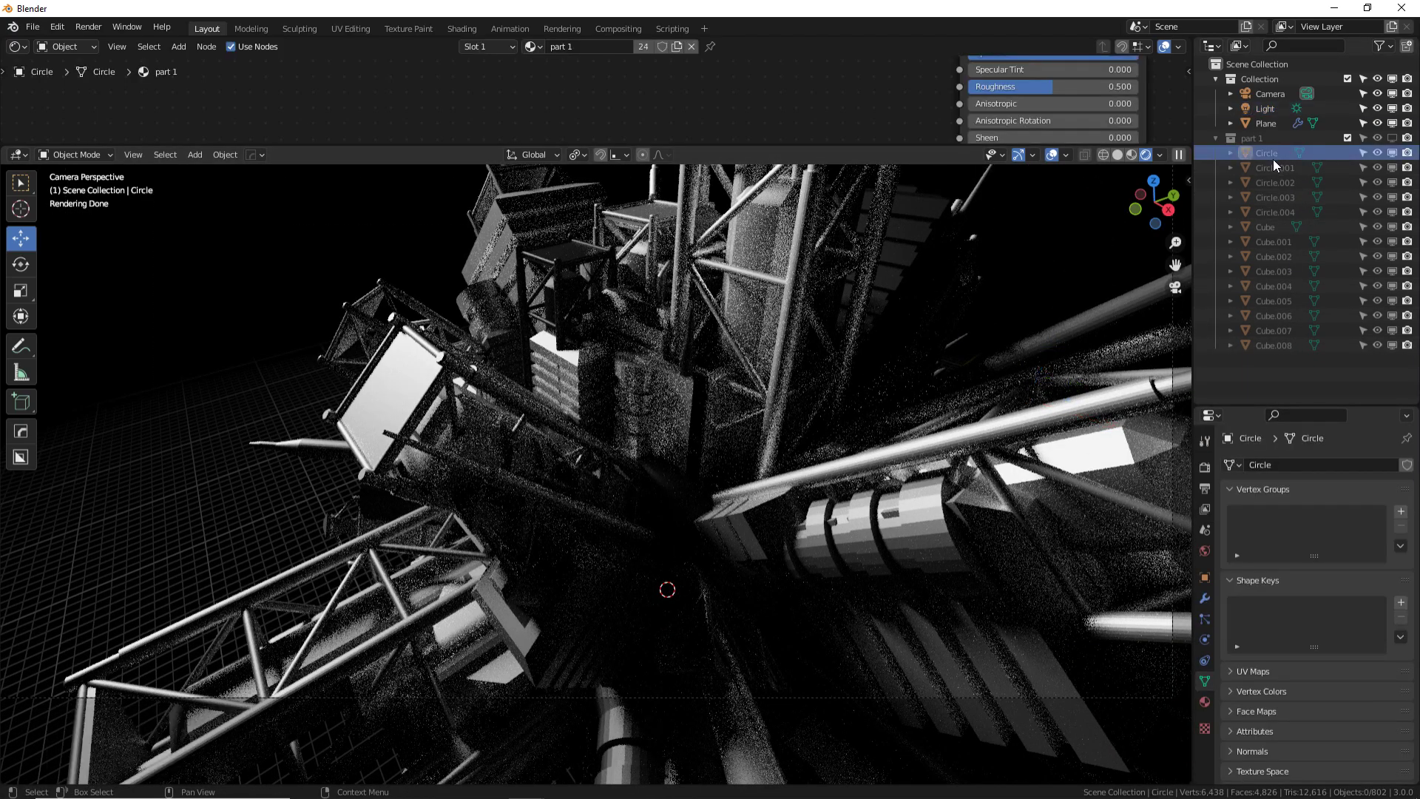
left_click(1378, 152)
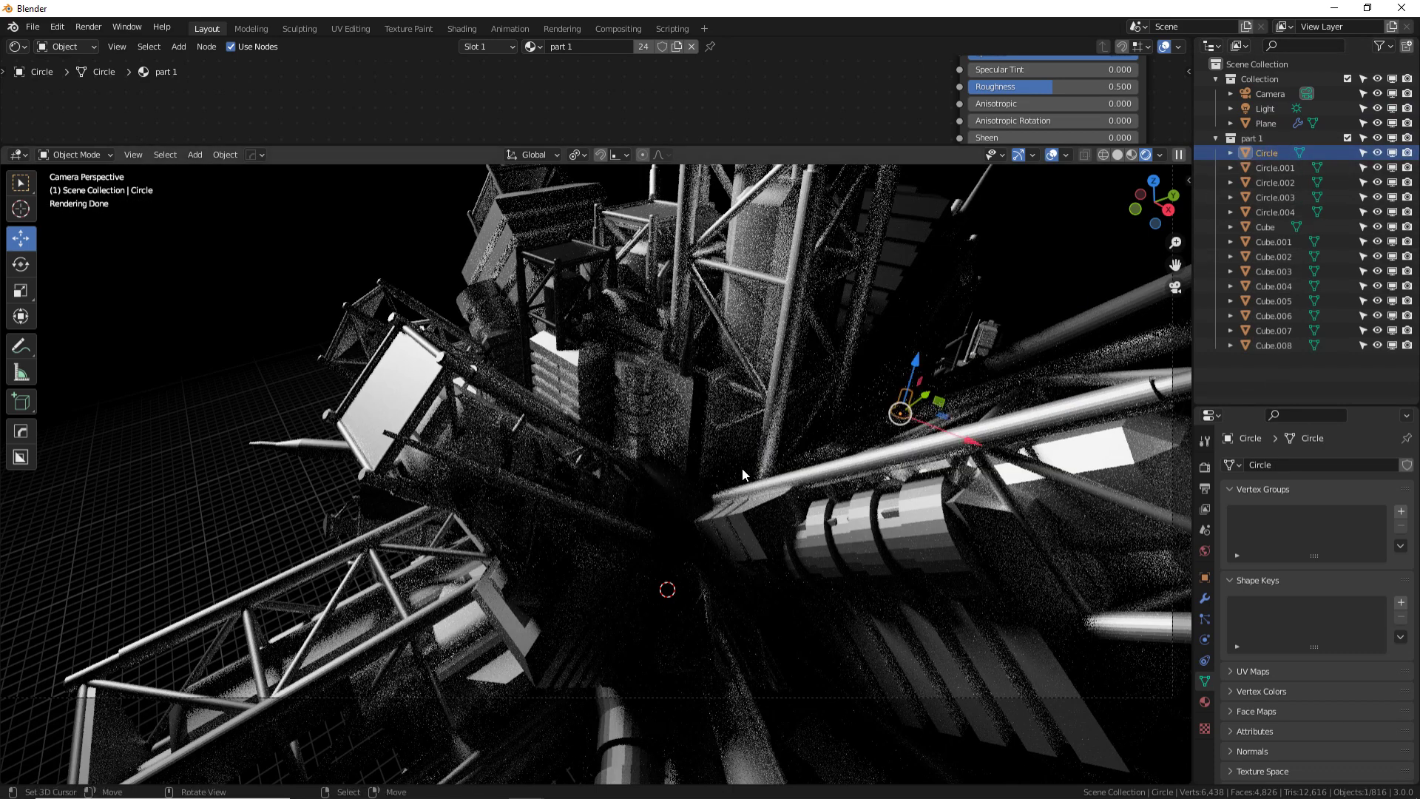
key("KP_Decimal")
key("KP_3")
scroll(943, 459, "down", 8)
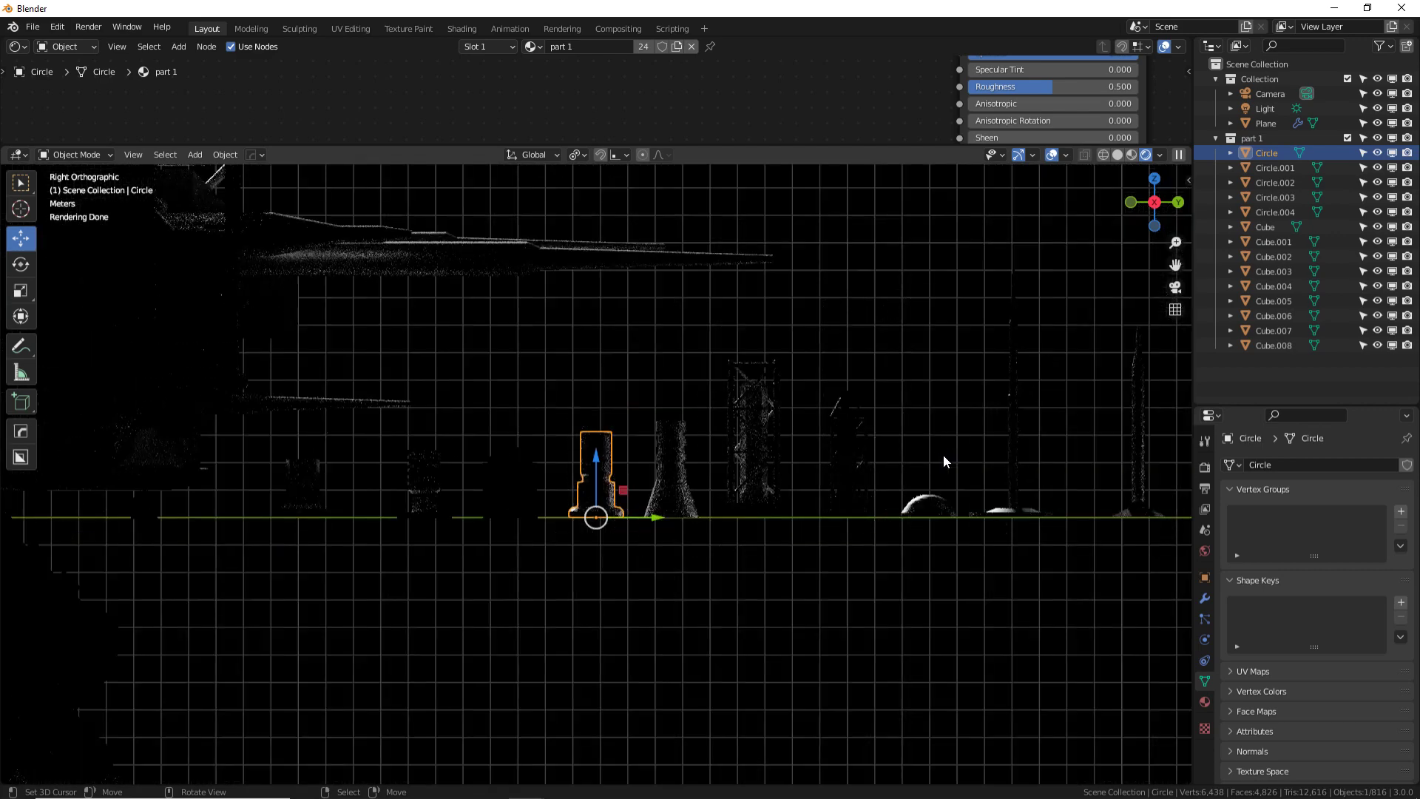
left_click(1119, 156)
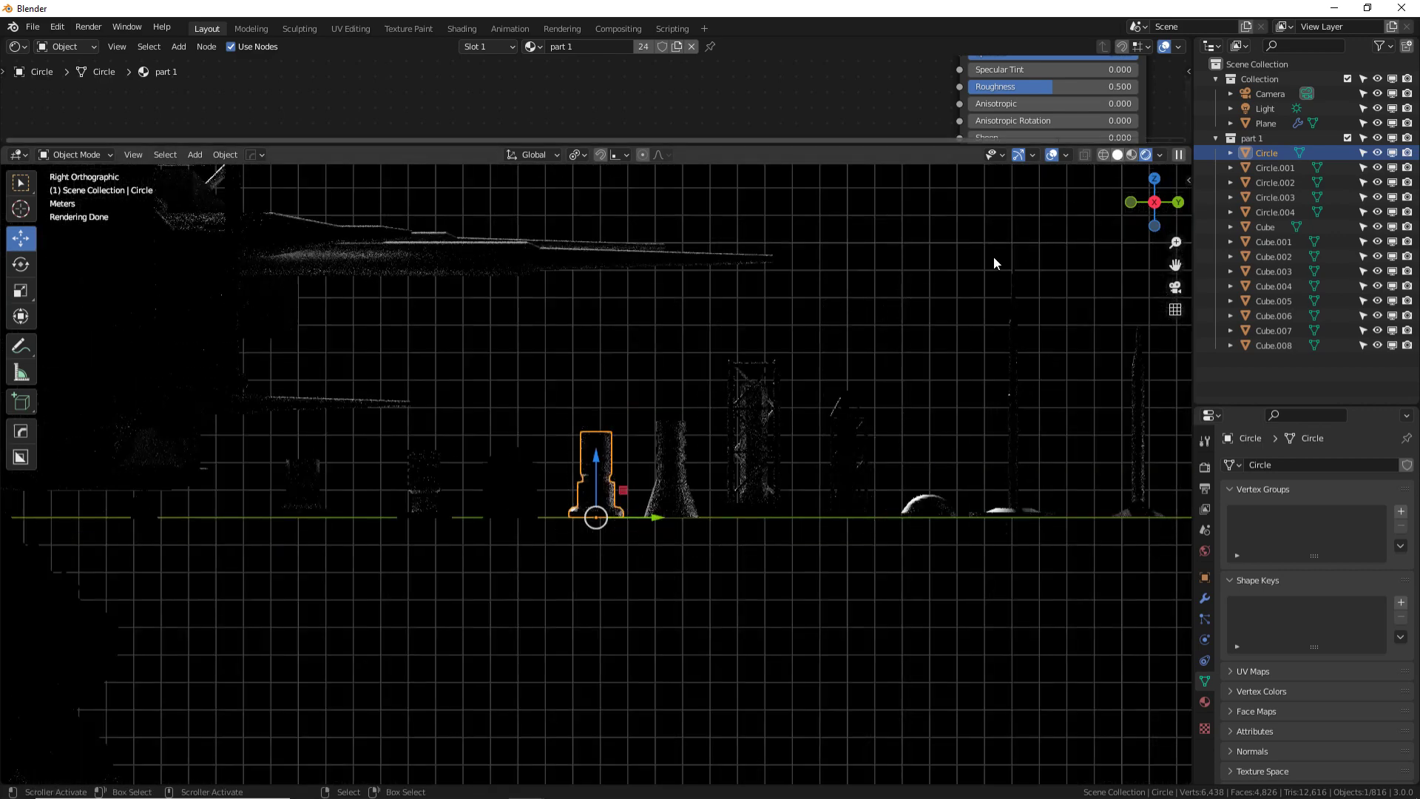
middle_click_drag(1099, 167, 466, 511)
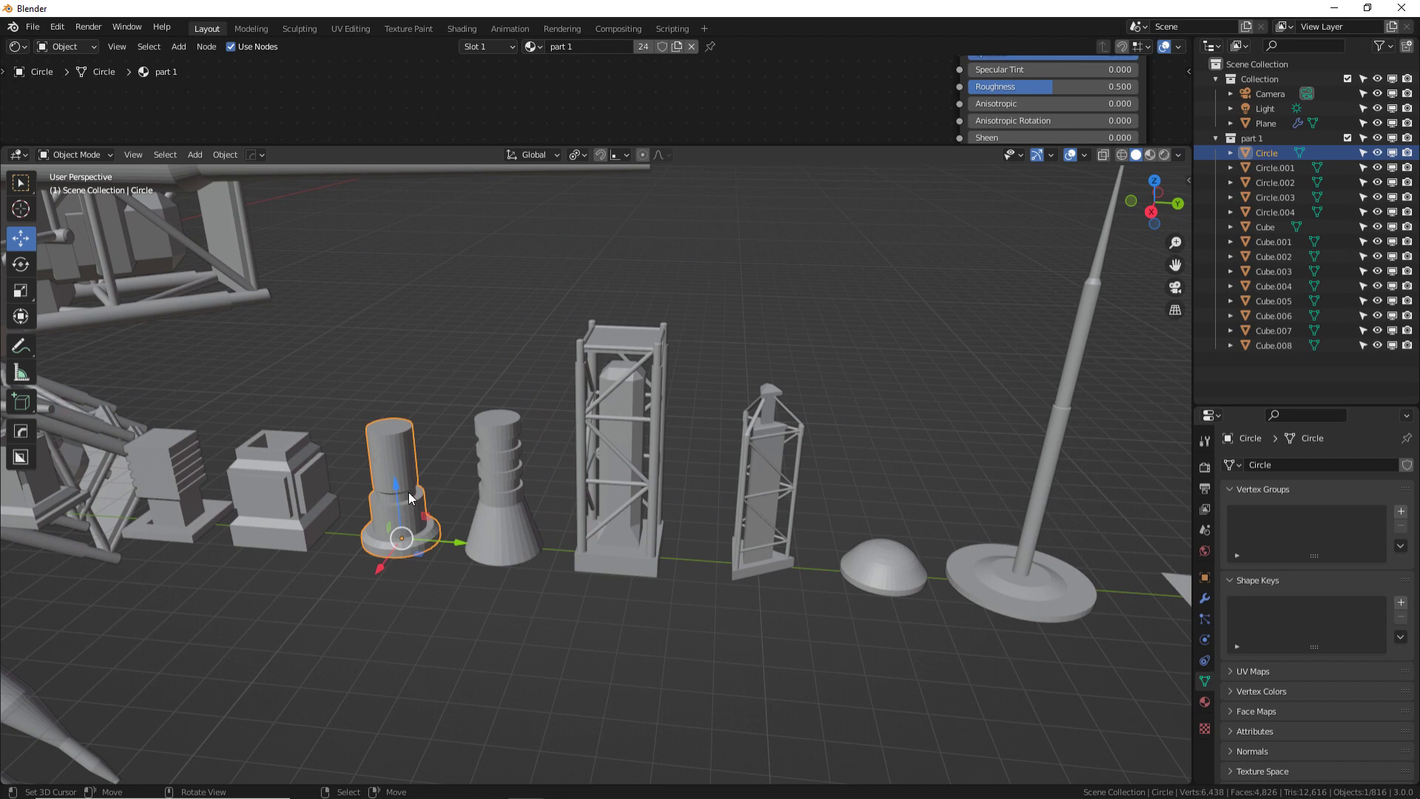
- Apply smooth shading to the Circle and Circle.001 buildings, the Circle.003 dome and the Circle.004 antenna
right_click(432, 441)
right_click(486, 479)
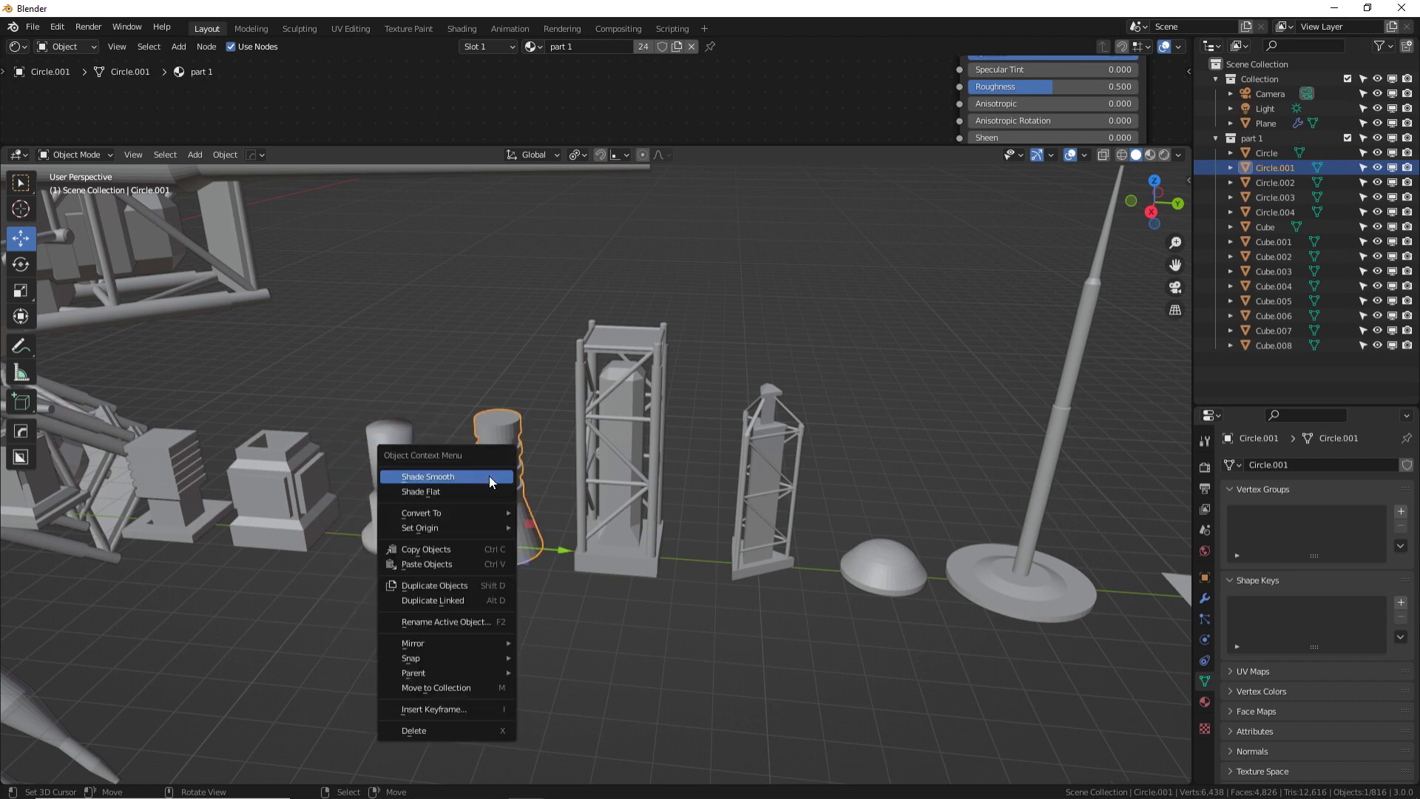
left_click(489, 477)
left_click(914, 585)
right_click(911, 579)
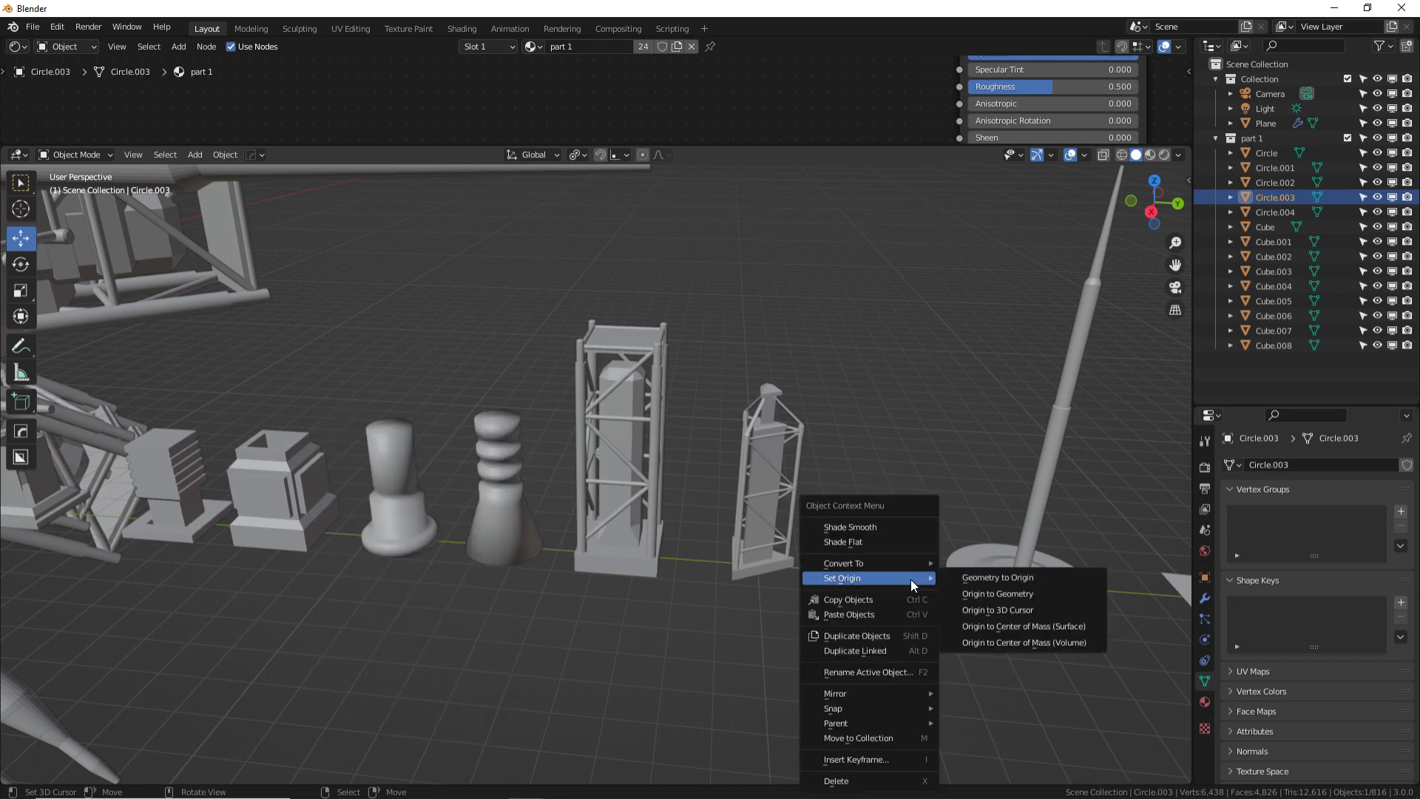
left_click(859, 539)
left_click(1085, 583)
right_click(1058, 573)
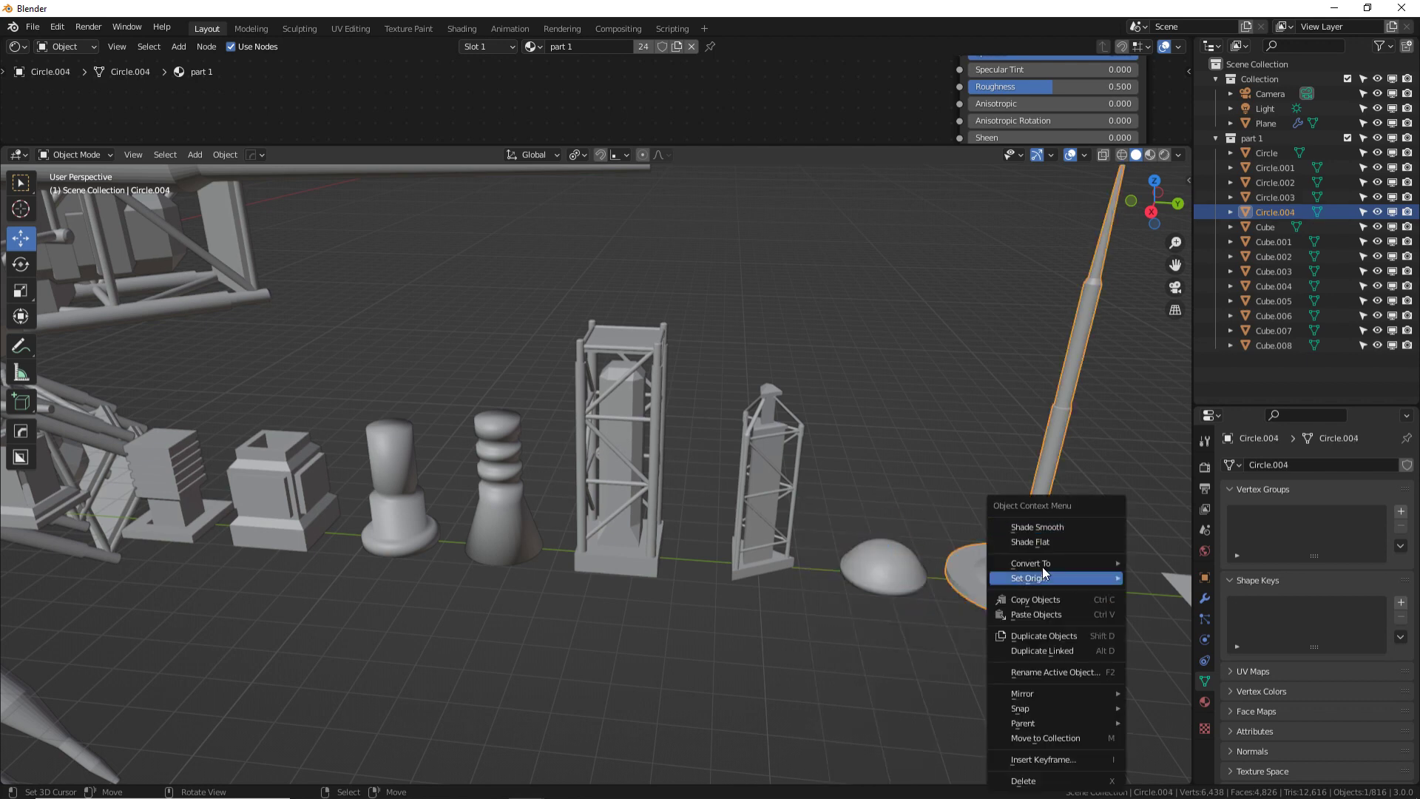
left_click(1028, 527)
- Apply smooth shading to the square-based spire and the small Cube.005 antenna beside it
middle_click_drag(967, 545, 590, 531, "shift")
middle_click_drag(762, 555, 665, 546, "shift")
left_click(784, 543)
right_click(784, 543)
left_click(781, 525)
left_click(931, 537)
right_click(911, 528)
left_click(910, 526)
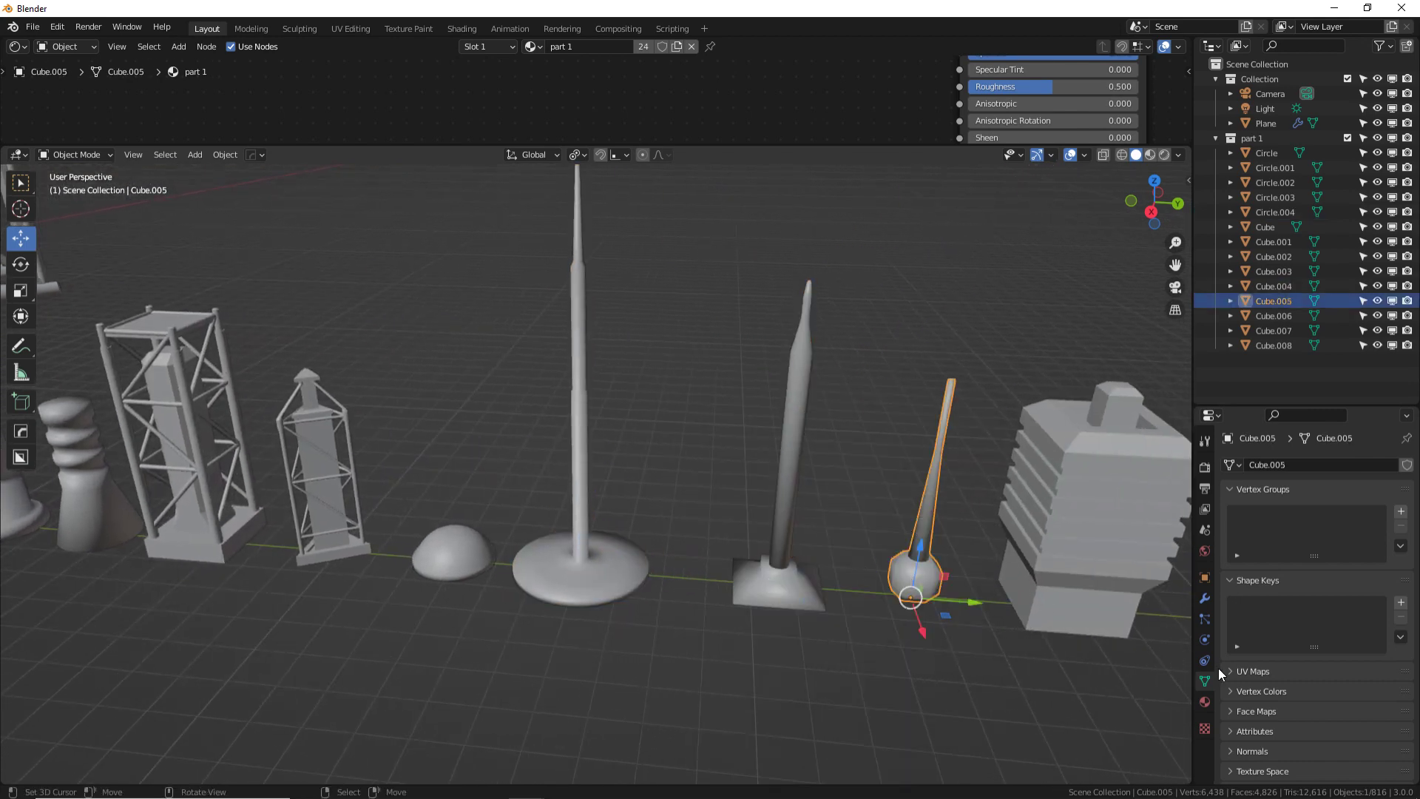
- Expand the Normals settings in the mesh data properties to reach the Auto Smooth option
left_click(1240, 771)
left_click(1243, 750)
left_click(1242, 732)
scroll(1240, 695, "down", 4)
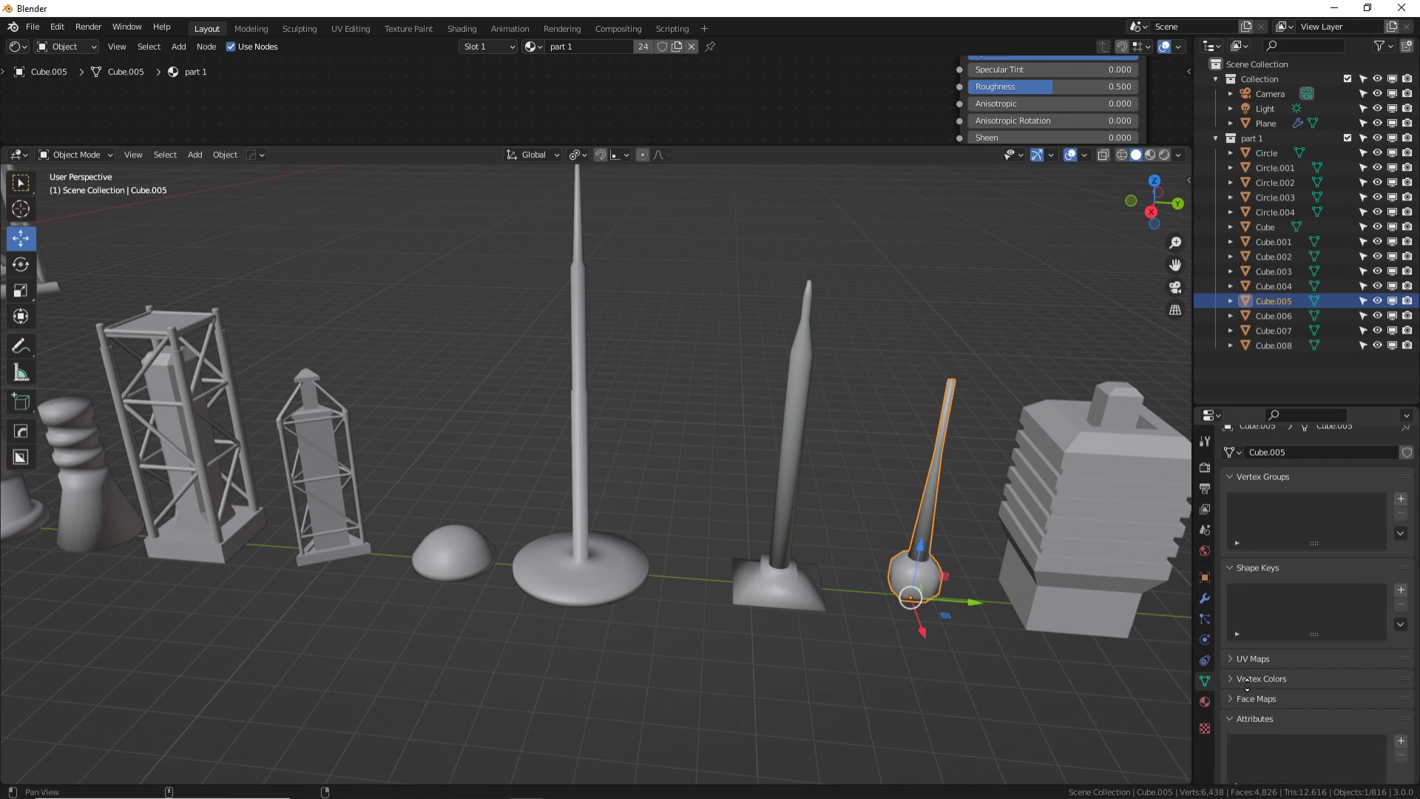
left_click(1234, 618)
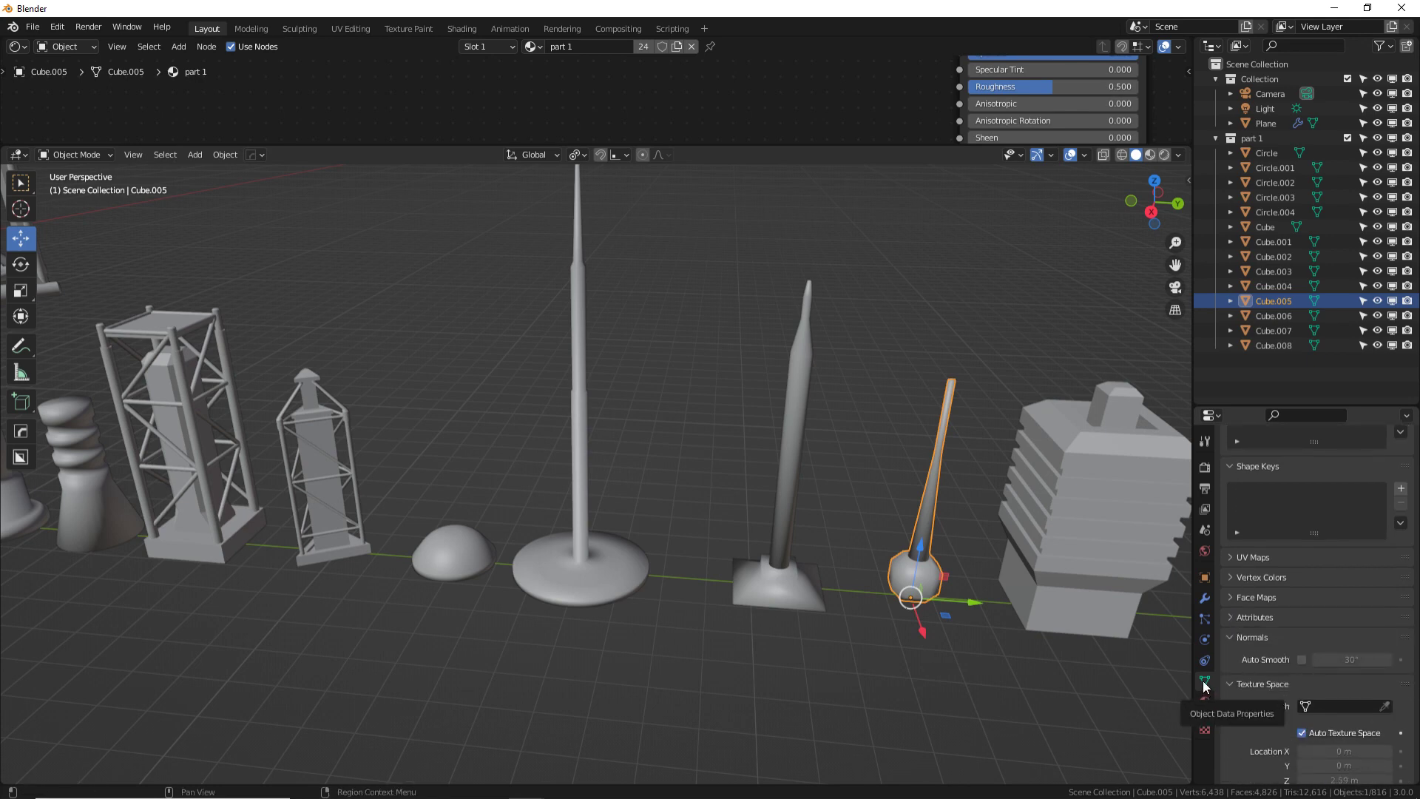
- Undo the smooth shading on the square-based spire and the small Cube.005 antenna
left_click(1300, 659)
right_click(793, 579)
key("ctrl+z")
key("ctrl+z")
key("ctrl+z")
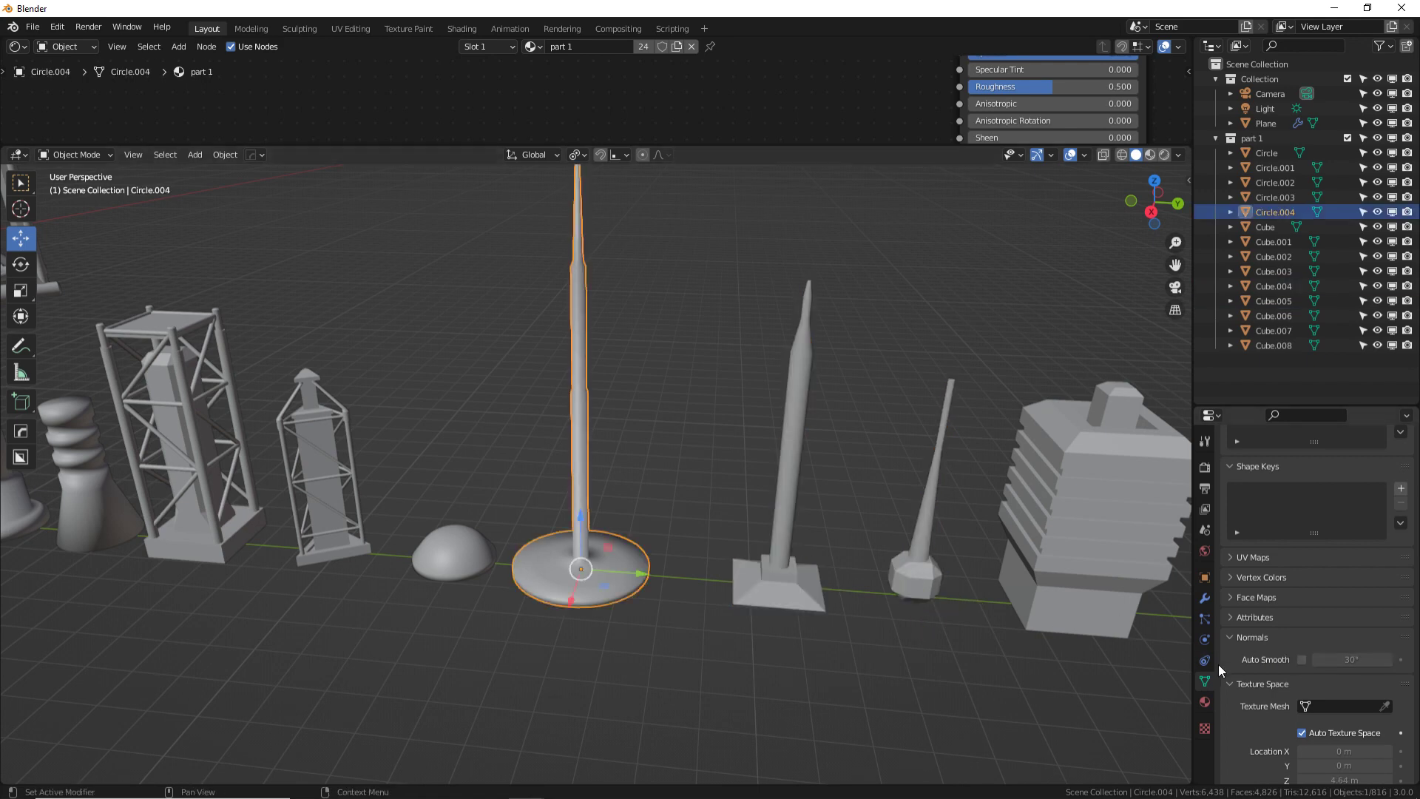
- Enable Auto Smooth for the Circle.004 antenna and the round Circle.001 and Circle buildings
left_click(1302, 659)
scroll(875, 628, "down", 5, "ctrl")
right_click(565, 530)
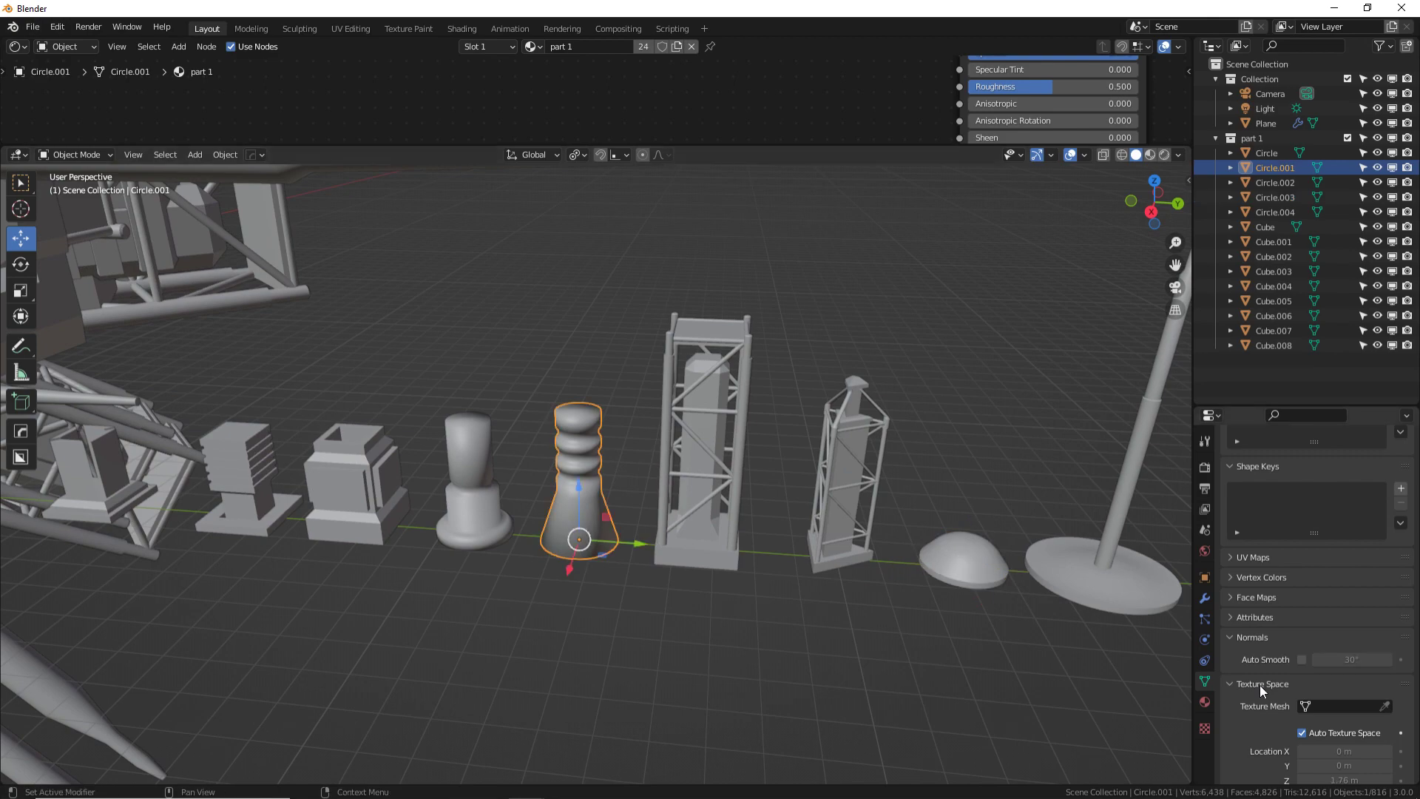
left_click(1302, 659)
left_click(469, 501)
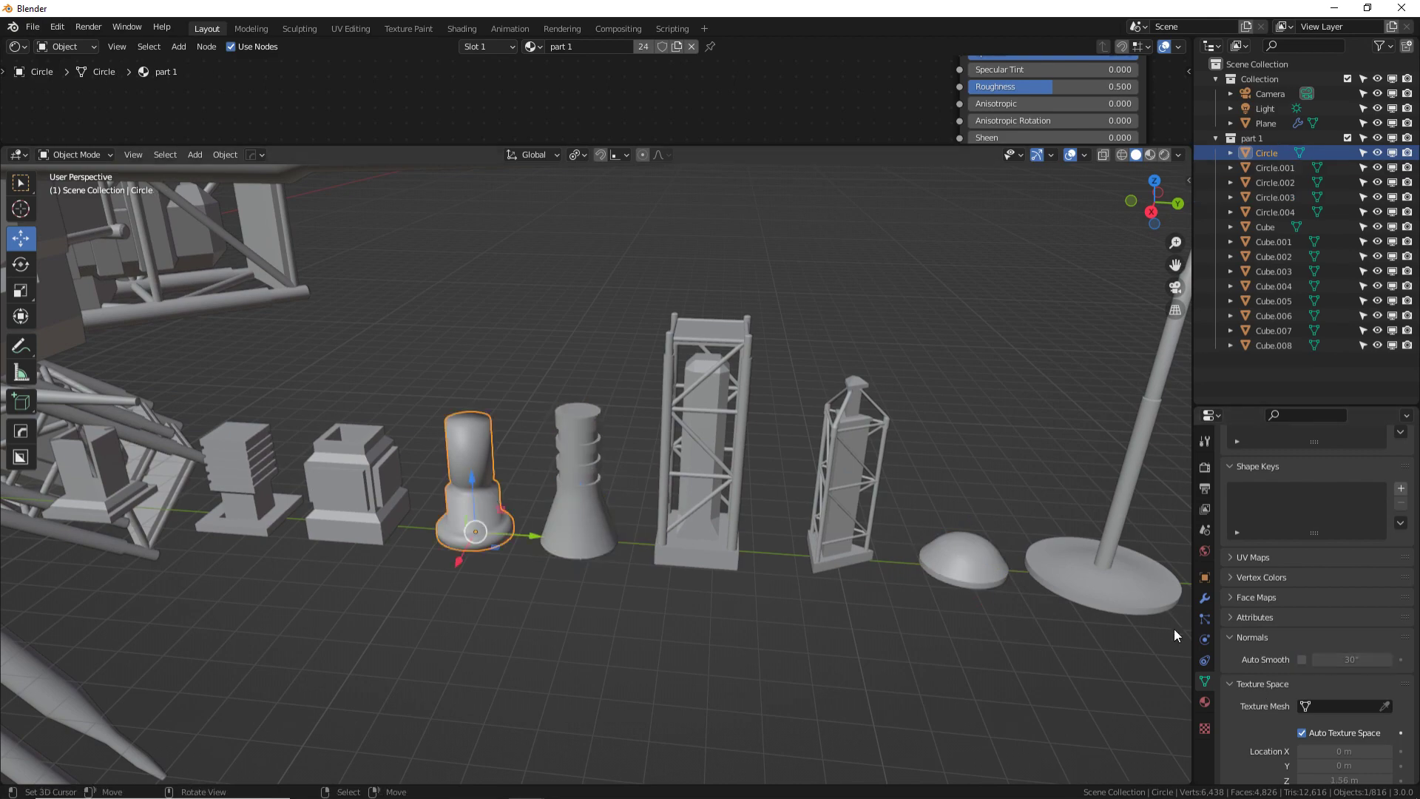
left_click(1302, 660)
middle_click_drag(591, 588, 629, 507)
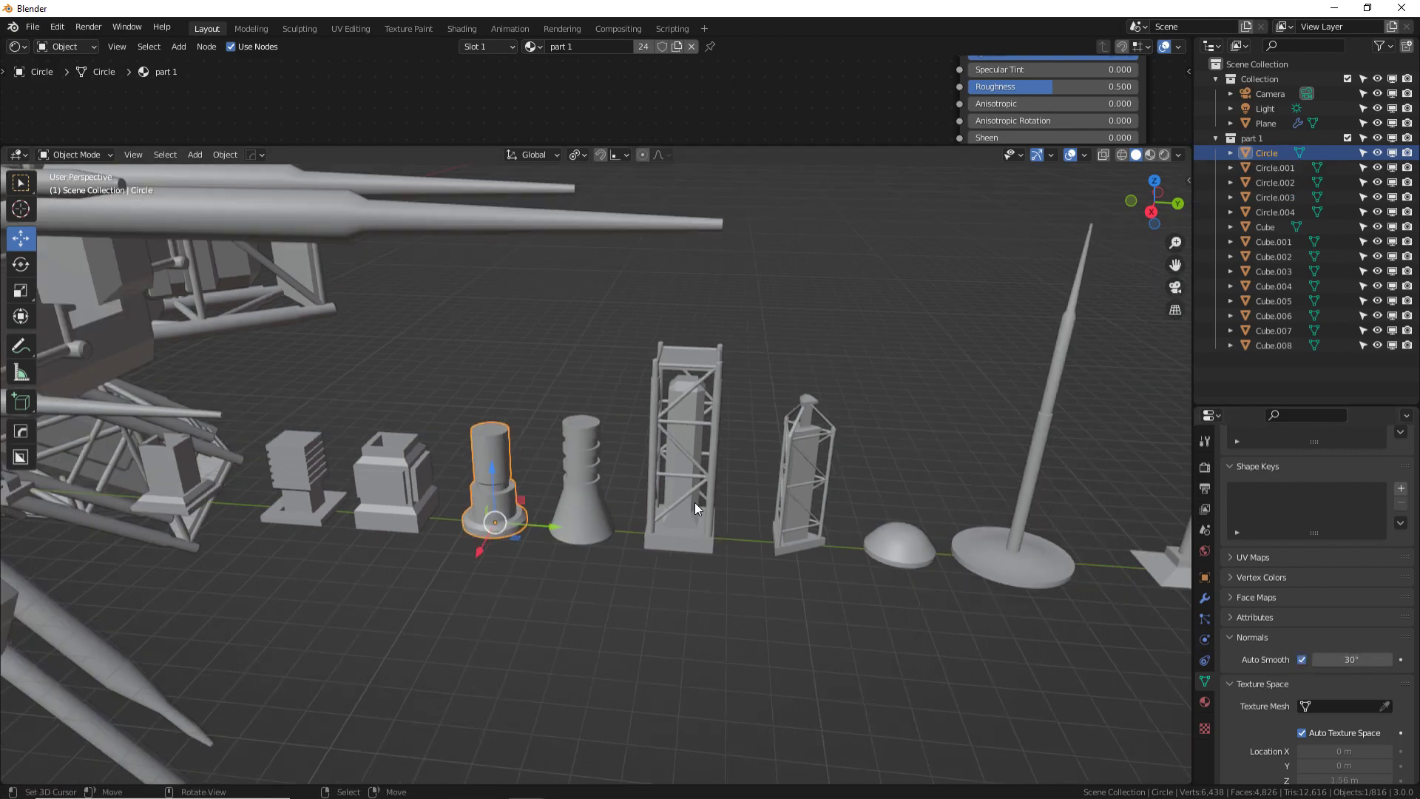
- Return to the camera view, then enlarge the upper node editor and switch it to the Compositor
key("KP_0")
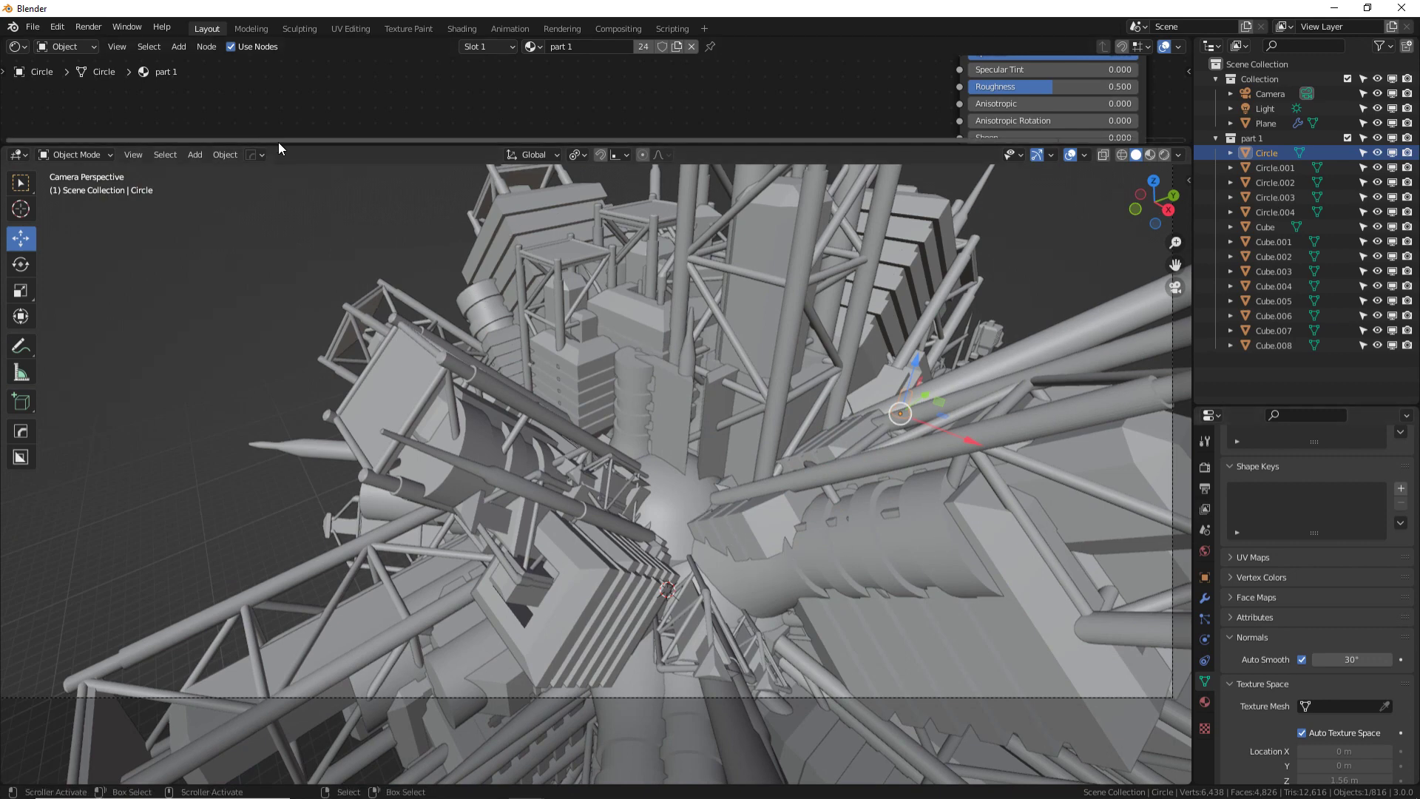
left_click_drag(278, 145, 290, 259)
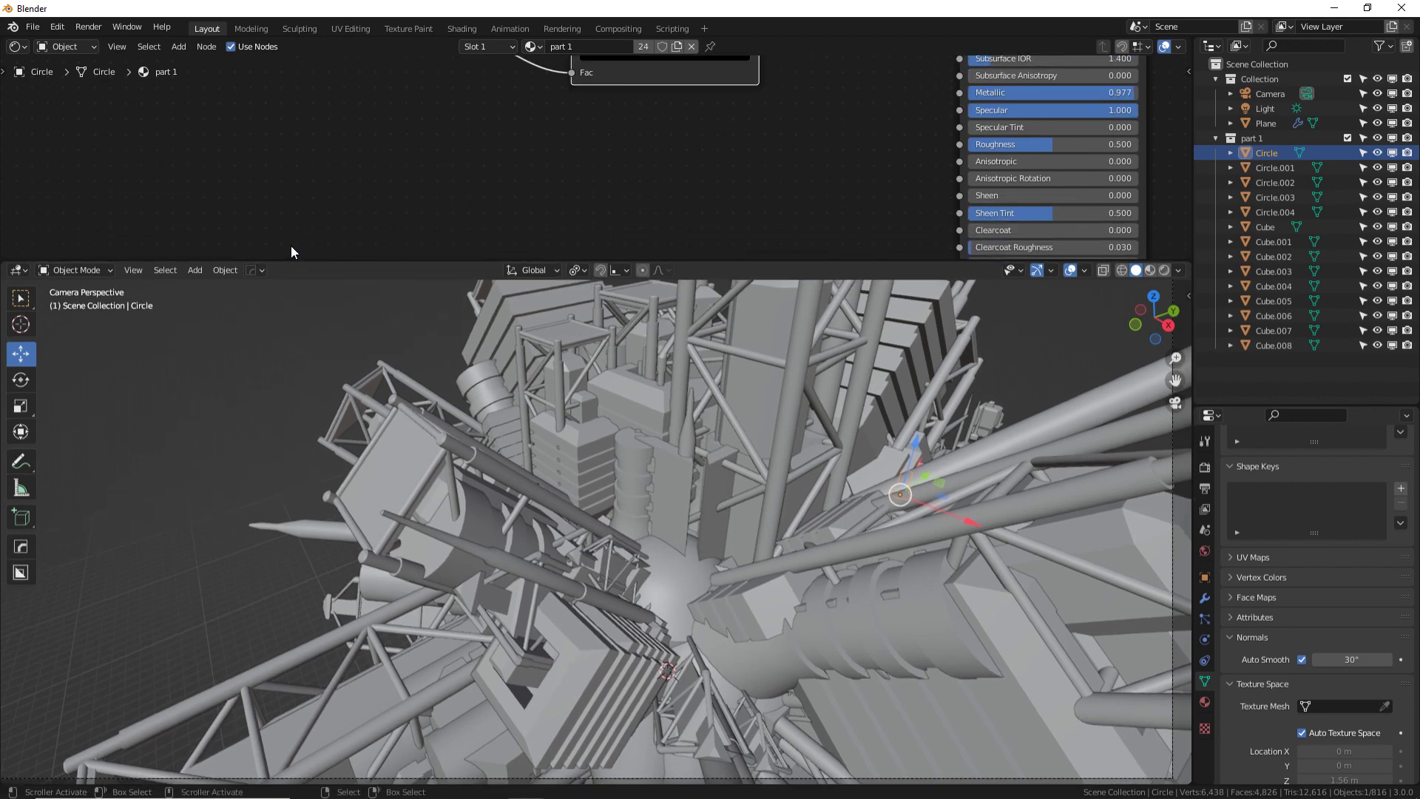
left_click(17, 47)
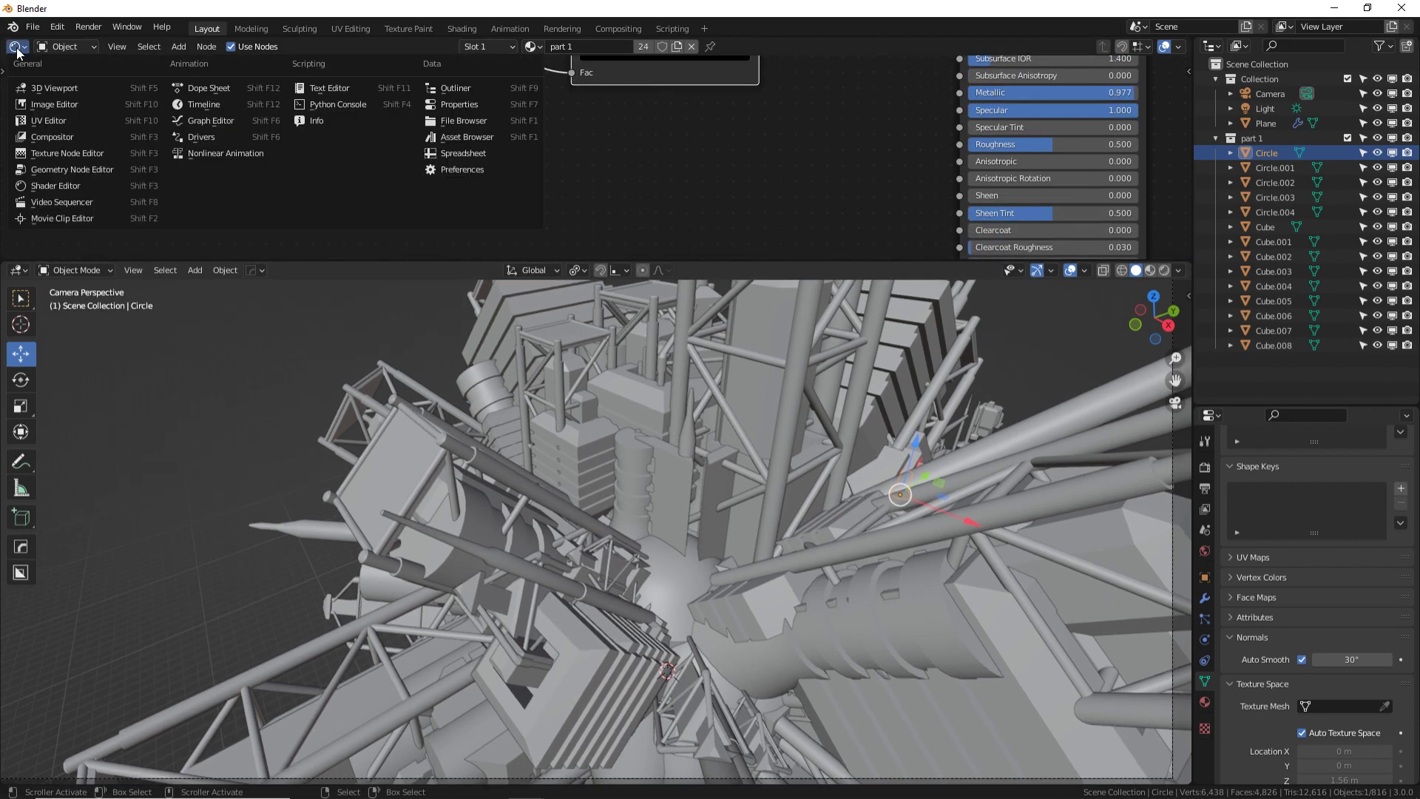
left_click(73, 138)
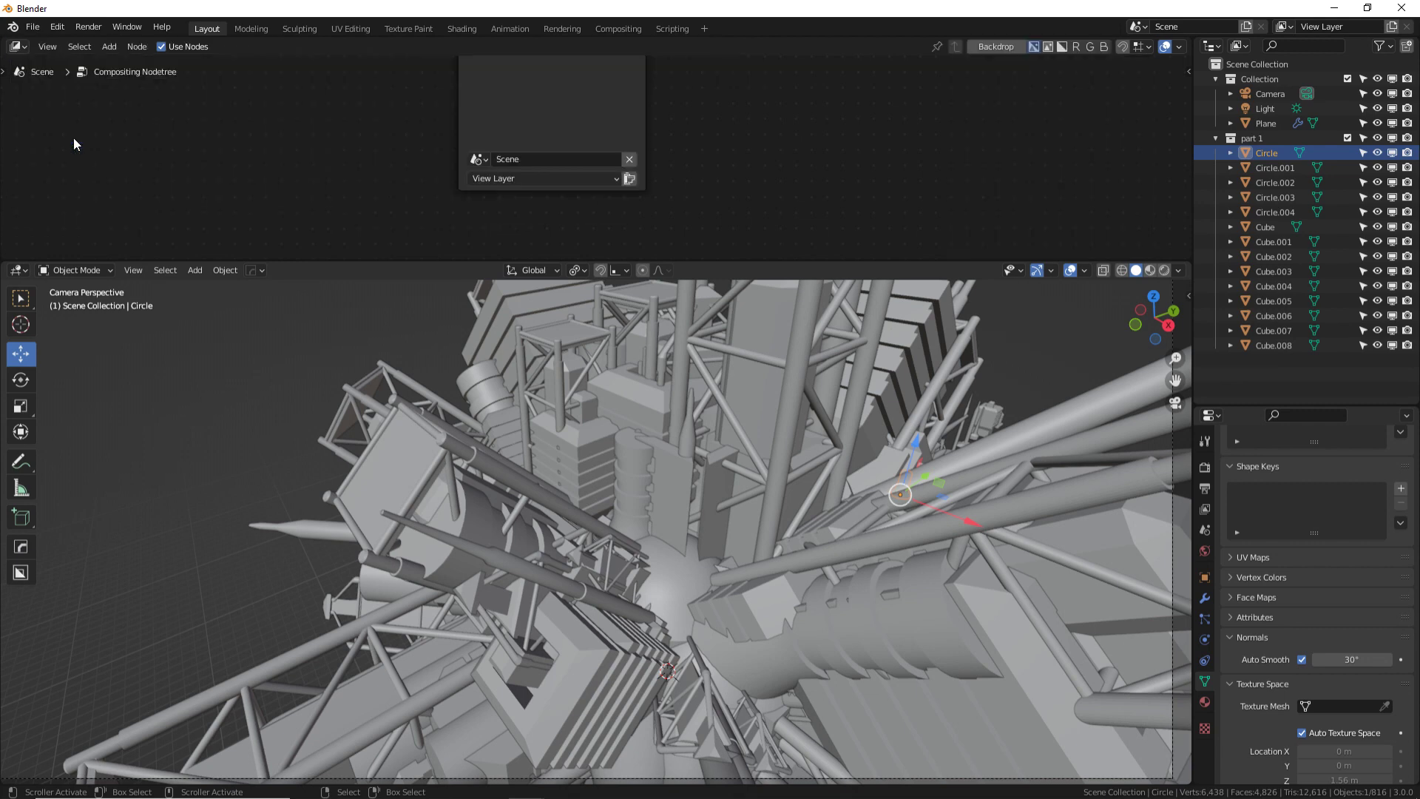
- Move the Composite node closer and insert a Mix node on the link between Render Layers and Composite
middle_click_drag(645, 141, 344, 173)
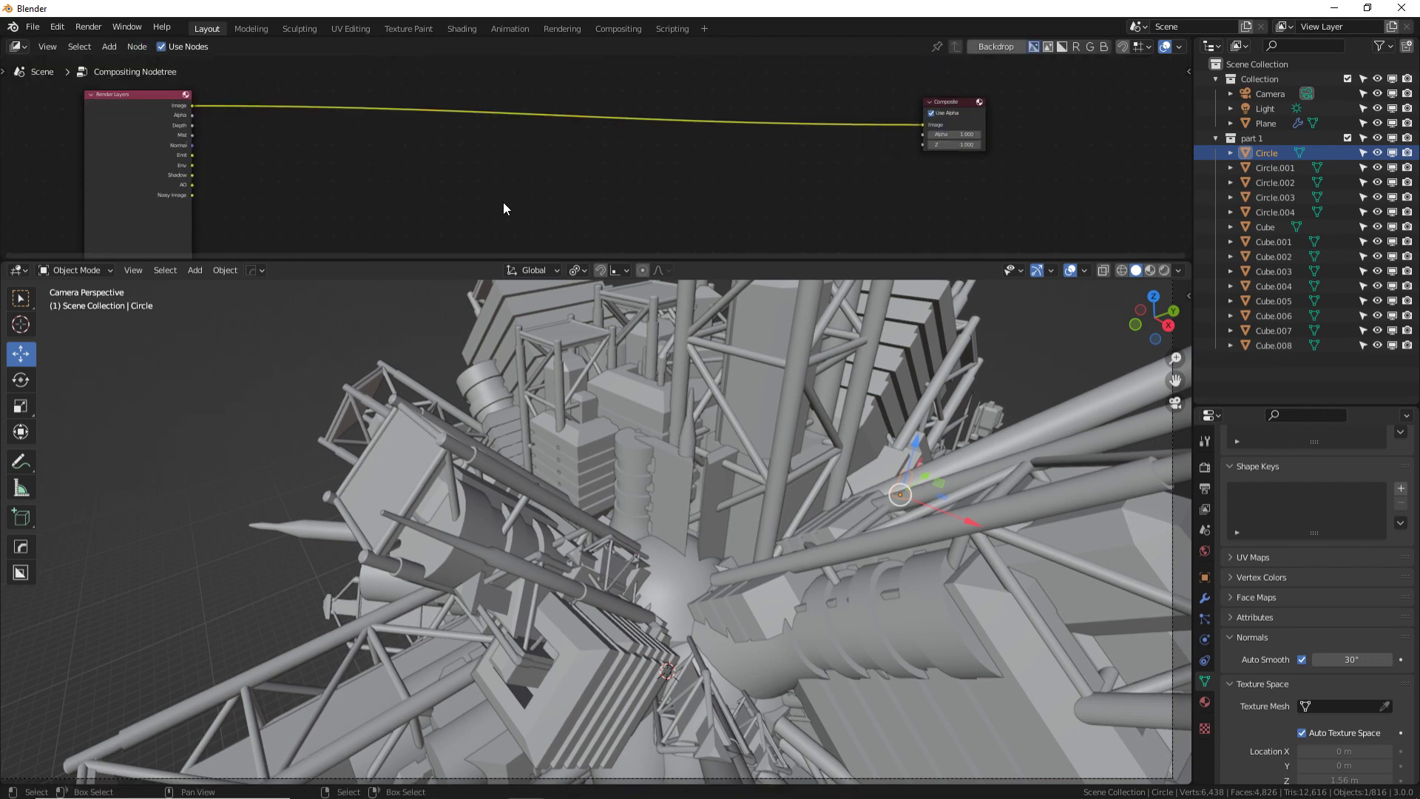
middle_click_drag(450, 176, 486, 175)
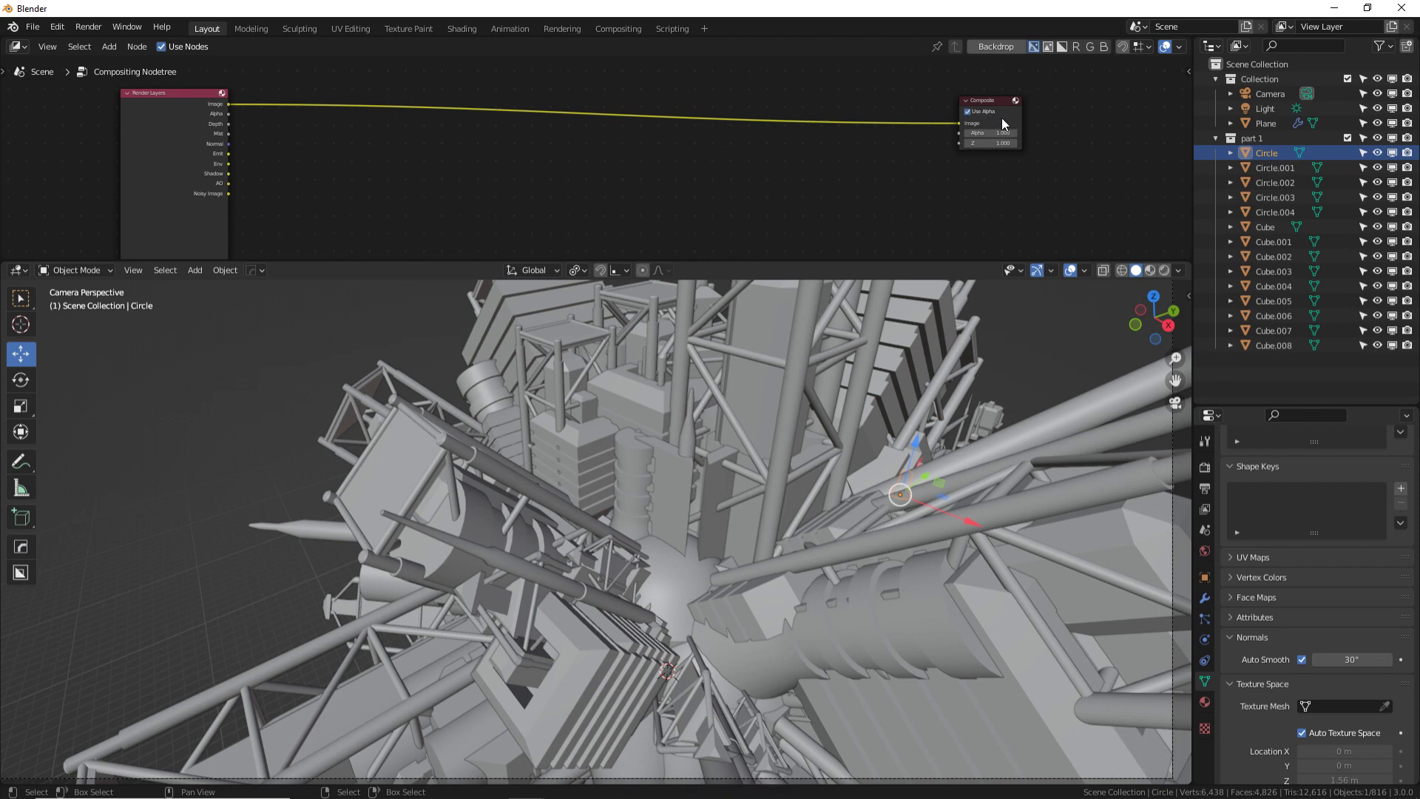
left_click_drag(988, 108, 889, 104)
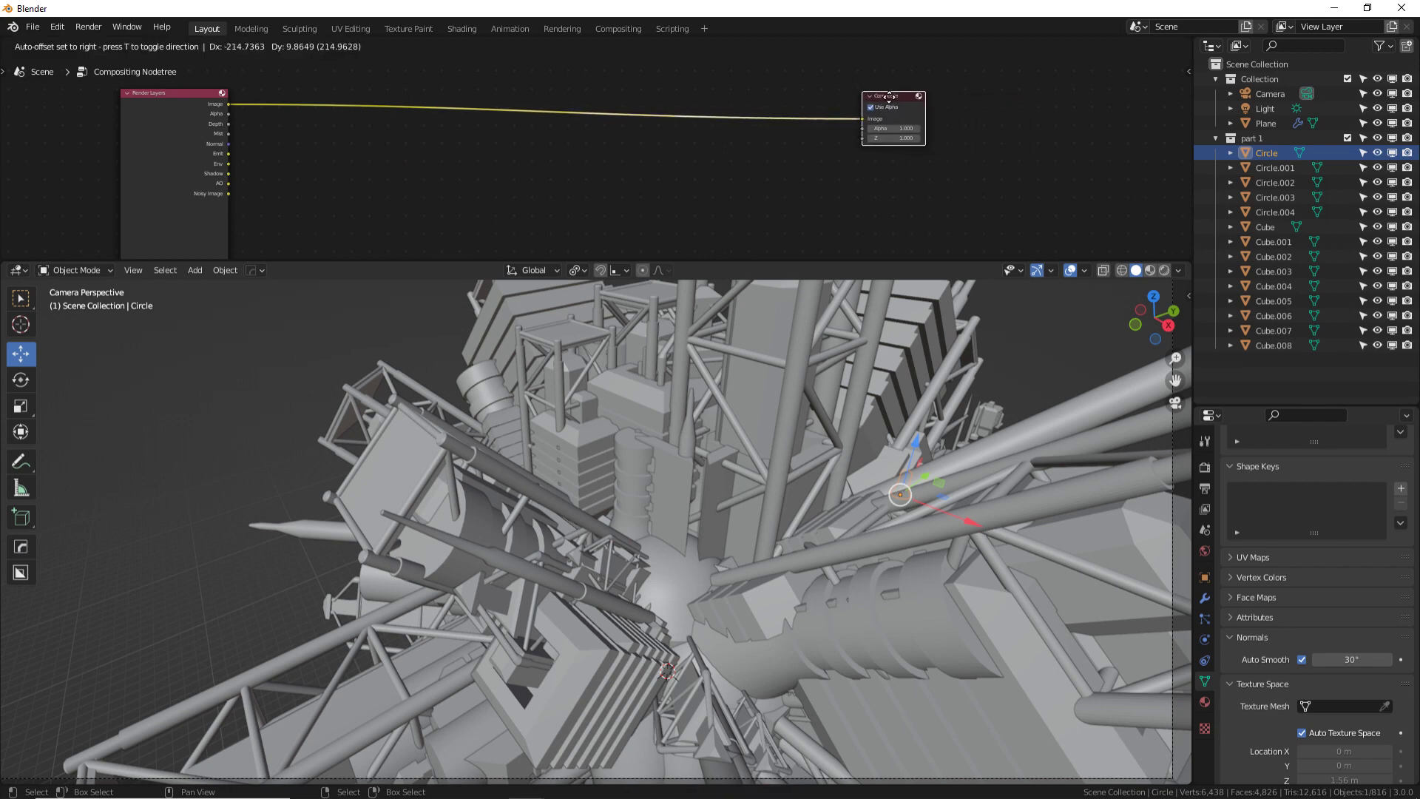
key("shift+a")
left_click(561, 137)
type("mix")
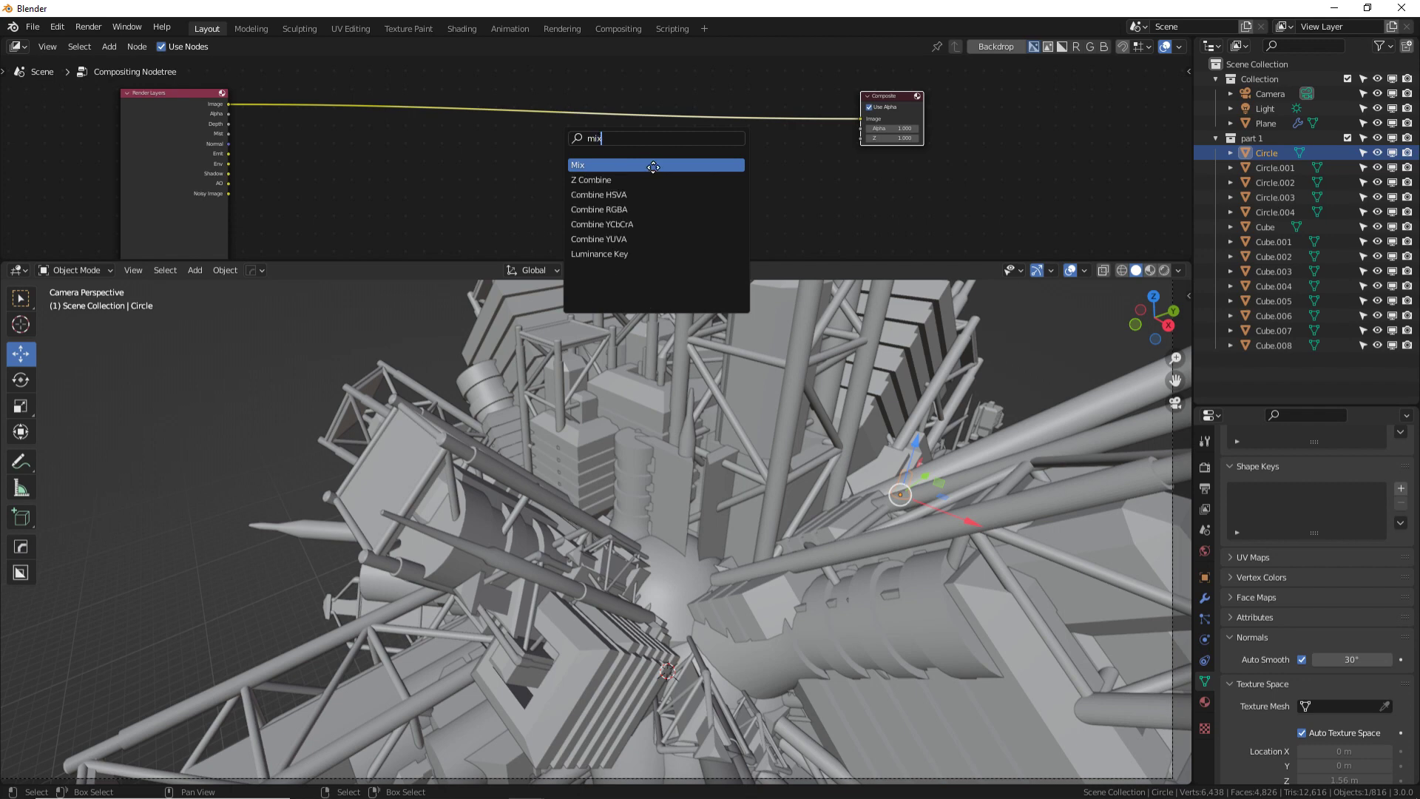
left_click(652, 165)
left_click(765, 118)
key("Home")
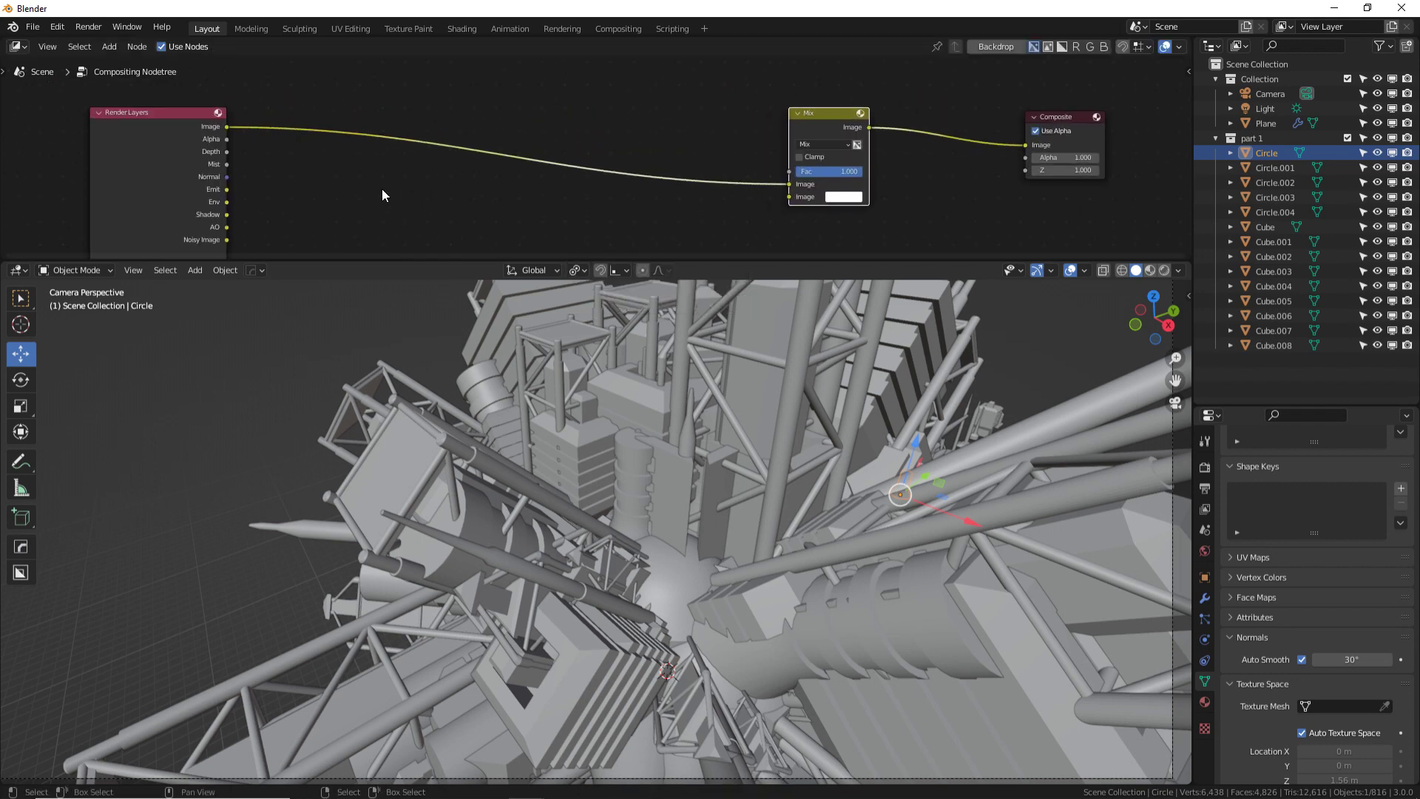
- Connect the Mist output of Render Layers to the Mix node's Fac and check the enabled view layer passes
scroll(384, 190, "up", 2)
left_click_drag(163, 138, 823, 158)
left_click(1205, 509)
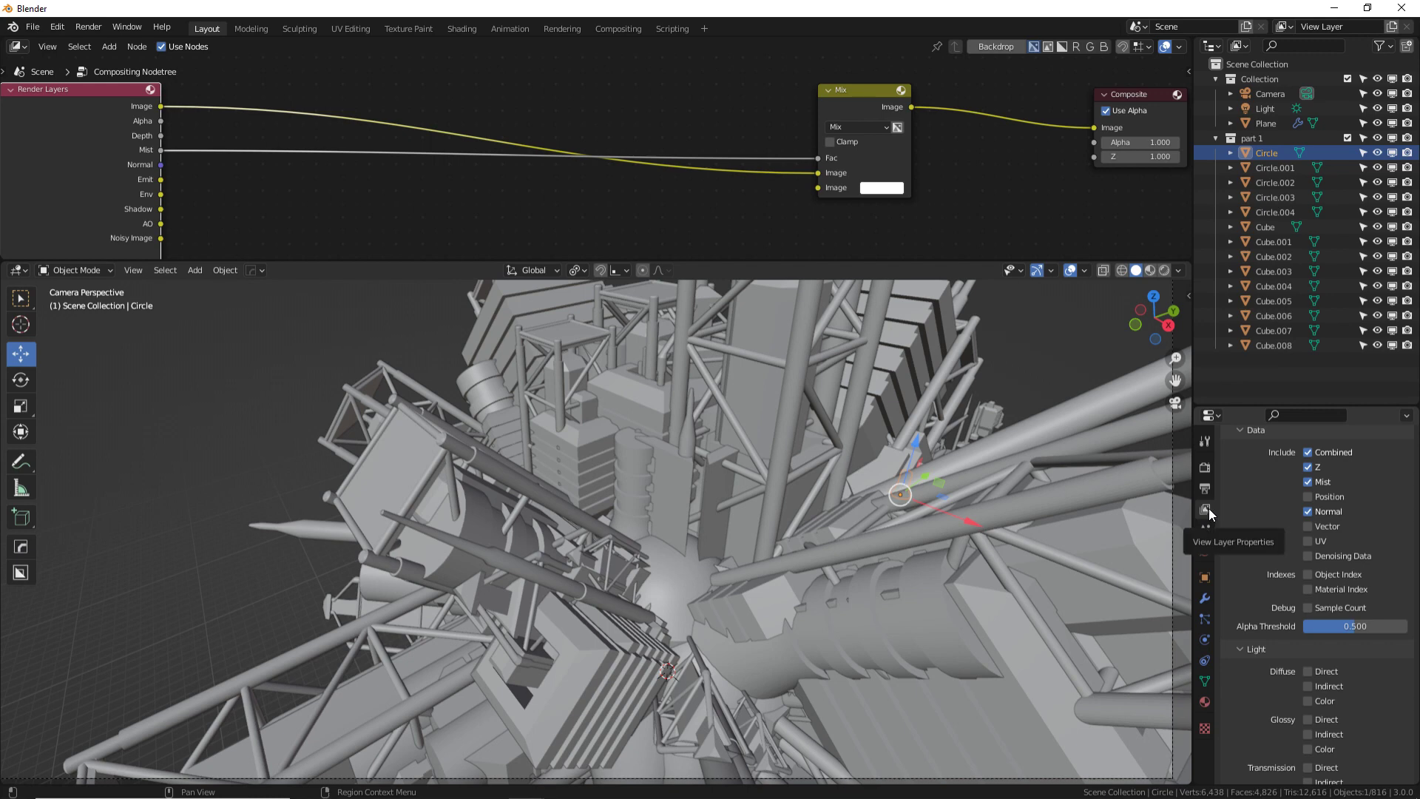
scroll(1252, 703, "up", 4)
scroll(1252, 704, "down", 1)
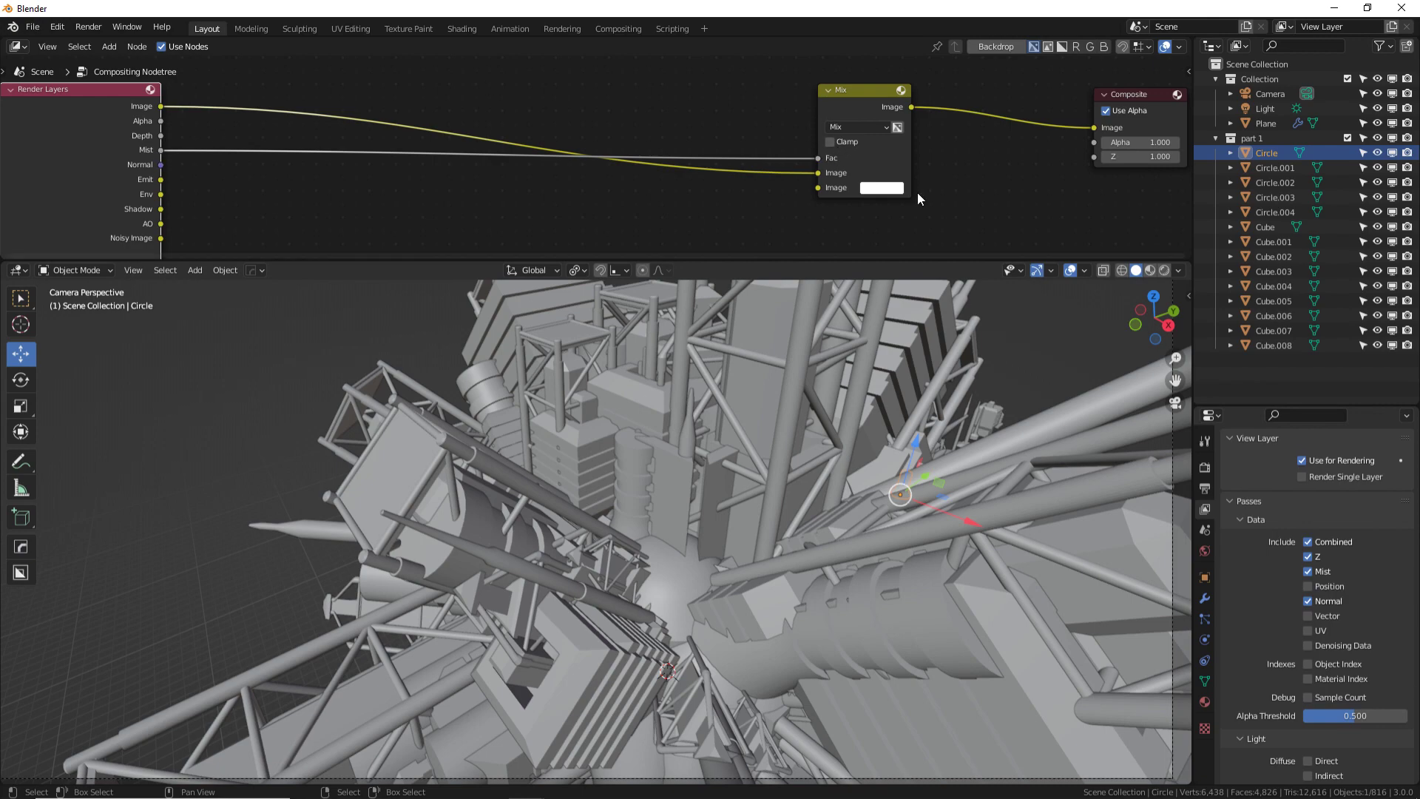
- Select the camera in front view and scale the camera object up by a factor of 13.784
left_click(1205, 551)
scroll(799, 480, "down", 2)
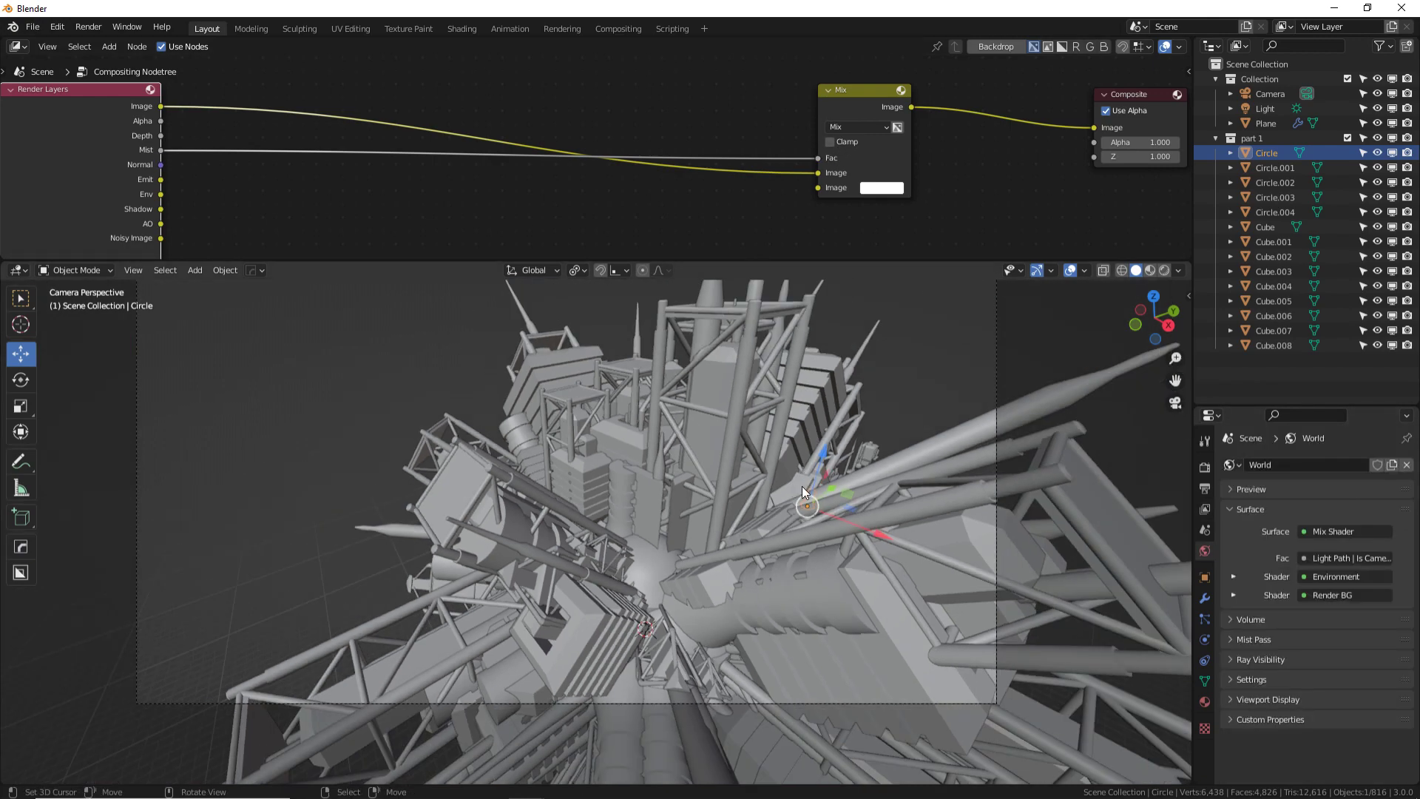
key("KP_1")
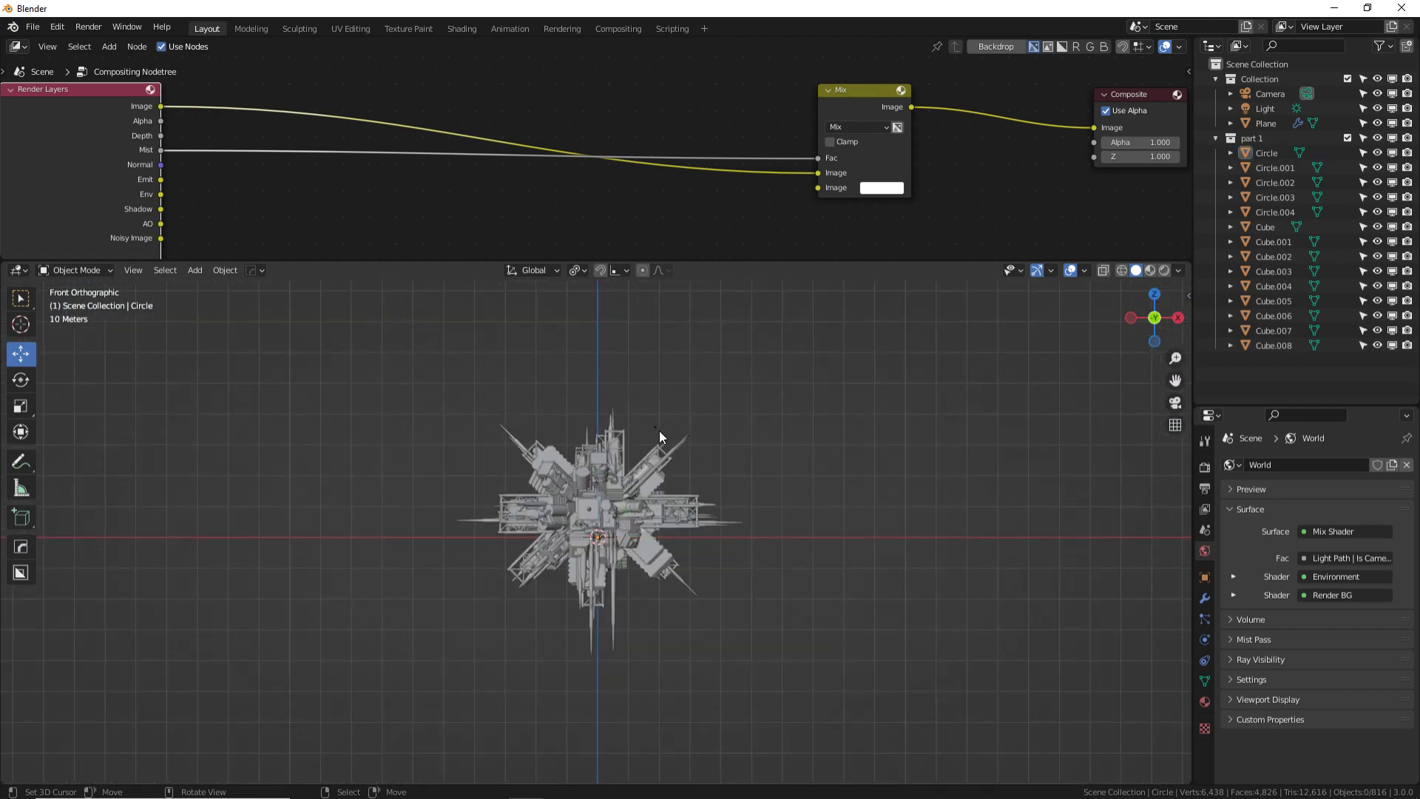
left_click(657, 427)
scroll(669, 424, "up", 4)
scroll(744, 492, "up", 3)
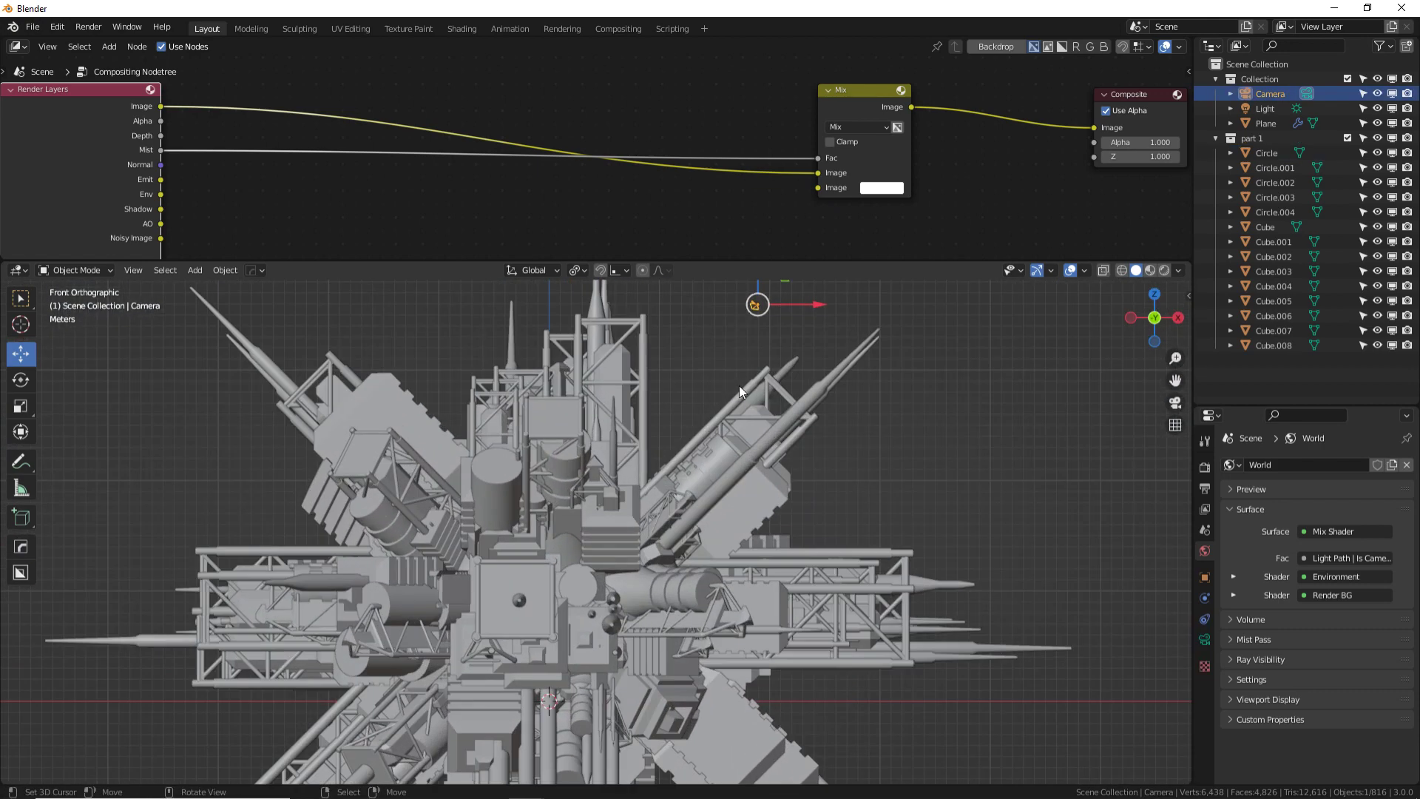
key("s")
left_click(684, 466)
middle_click_drag(684, 466, 711, 485)
scroll(651, 436, "down", 10)
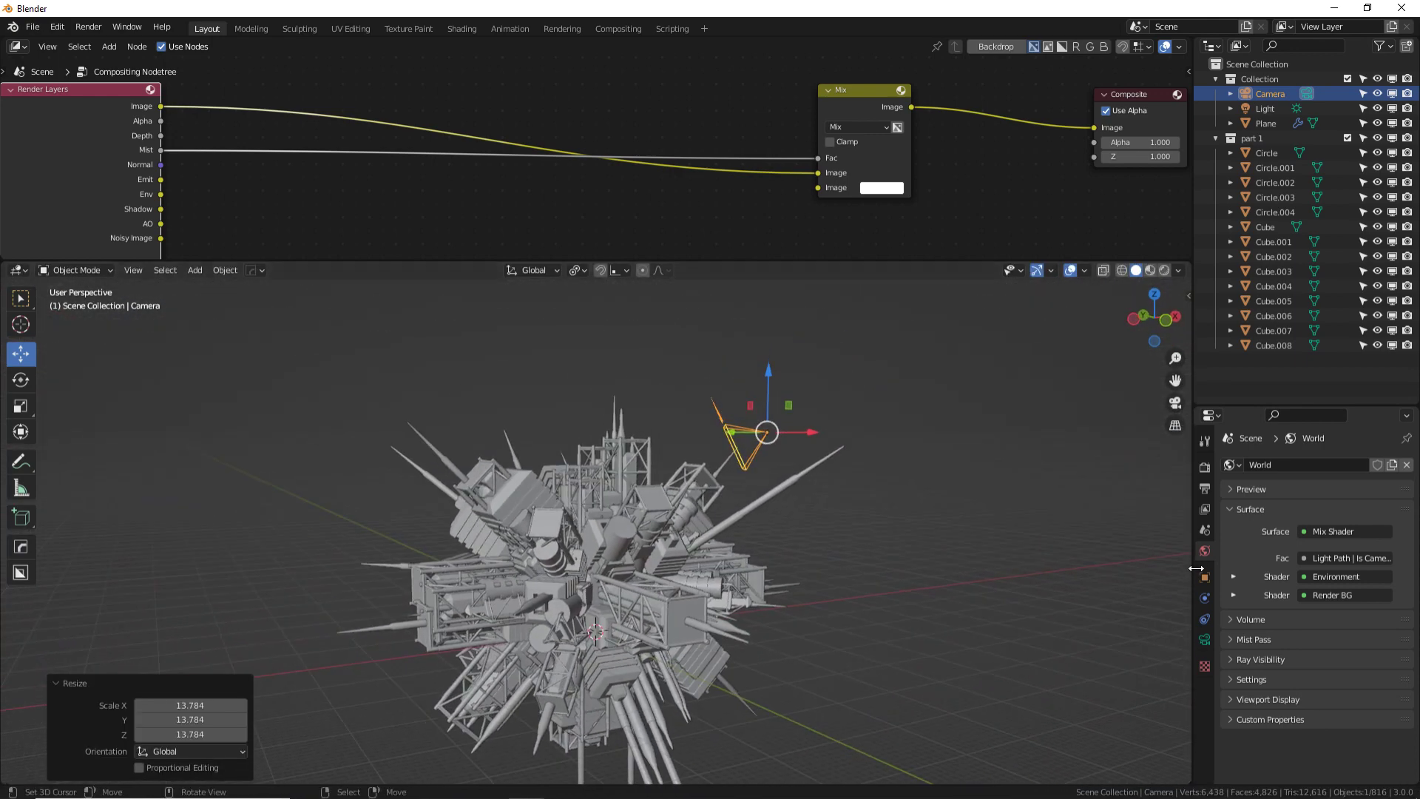
- Enable the Mist range display for the camera in the viewport and return to the World properties
left_click(1205, 639)
scroll(1273, 676, "down", 4)
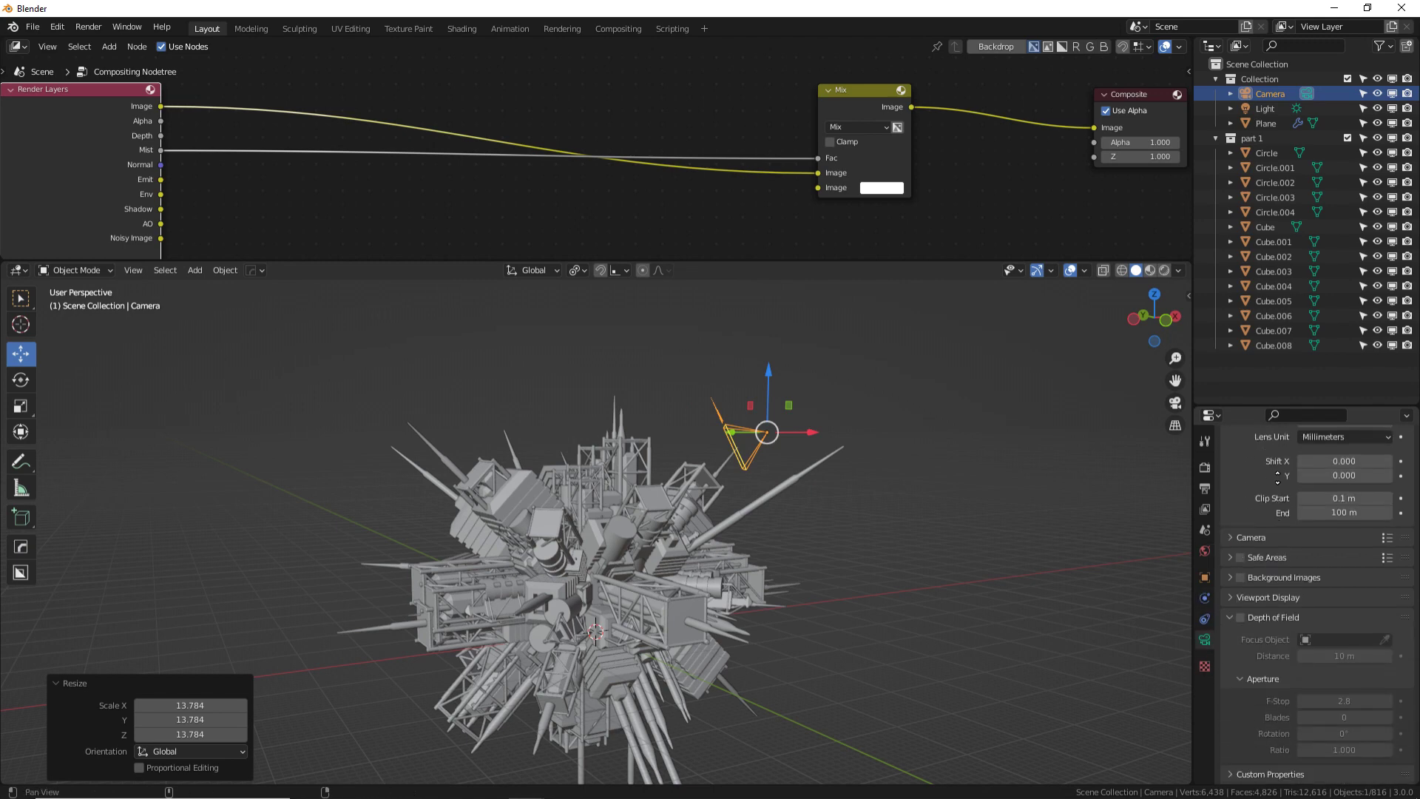
left_click(1227, 597)
scroll(1299, 580, "down", 3)
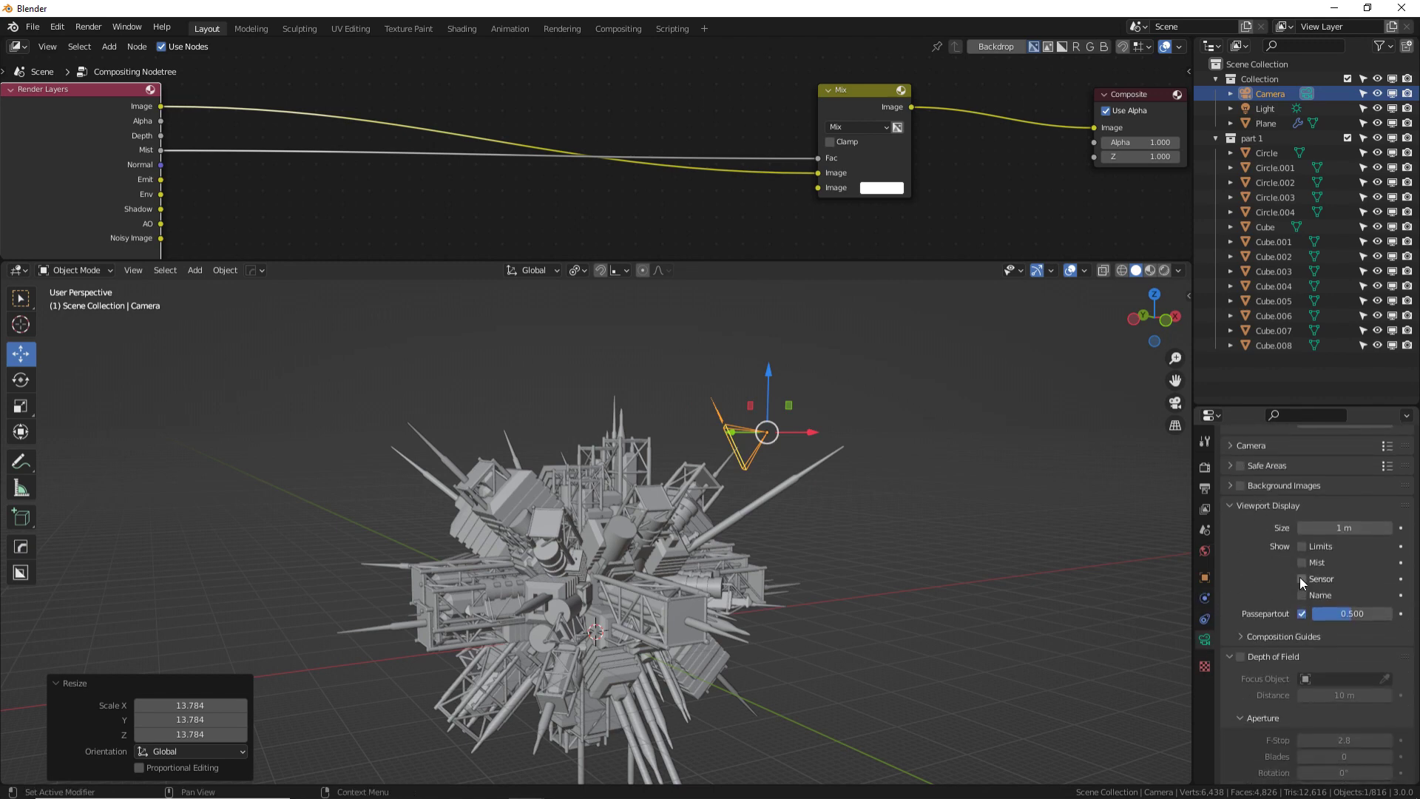
left_click(1205, 552)
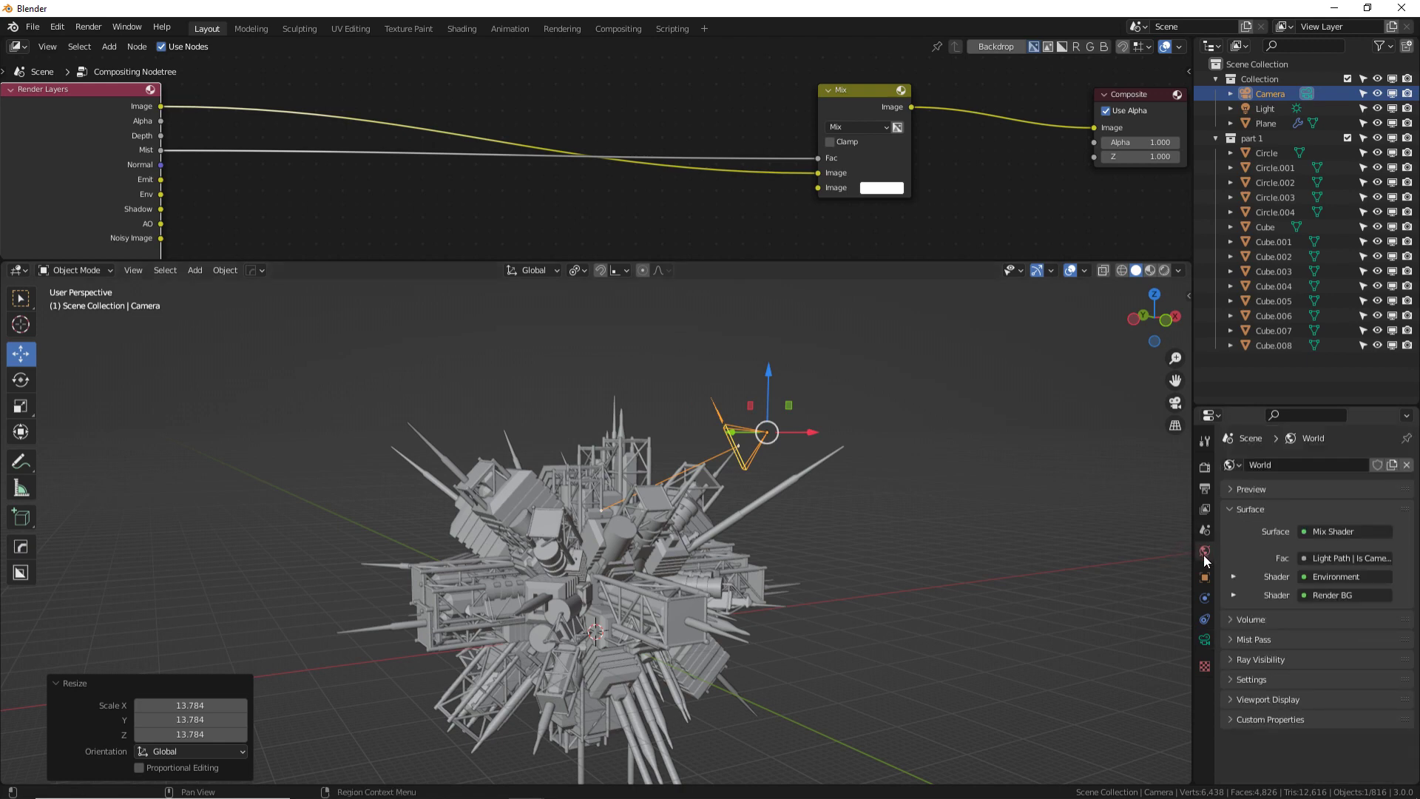
- In the World's Mist Pass settings, set the start to 16 m and the depth to 74 m while checking the range against the scattered structure
left_click(1231, 637)
mouse_move(1339, 657)
left_mouse_down()
mouse_move(1310, 657)
mouse_move(1347, 657)
left_mouse_up()
middle_click_drag(874, 471, 1041, 547)
mouse_move(1342, 657)
left_mouse_down()
mouse_move(1331, 664)
mouse_move(1343, 657)
left_mouse_up()
middle_click_drag(976, 546, 967, 580)
mouse_move(1345, 671)
left_mouse_down()
mouse_move(1377, 672)
mouse_move(1355, 671)
left_mouse_up()
middle_click_drag(569, 437, 561, 513)
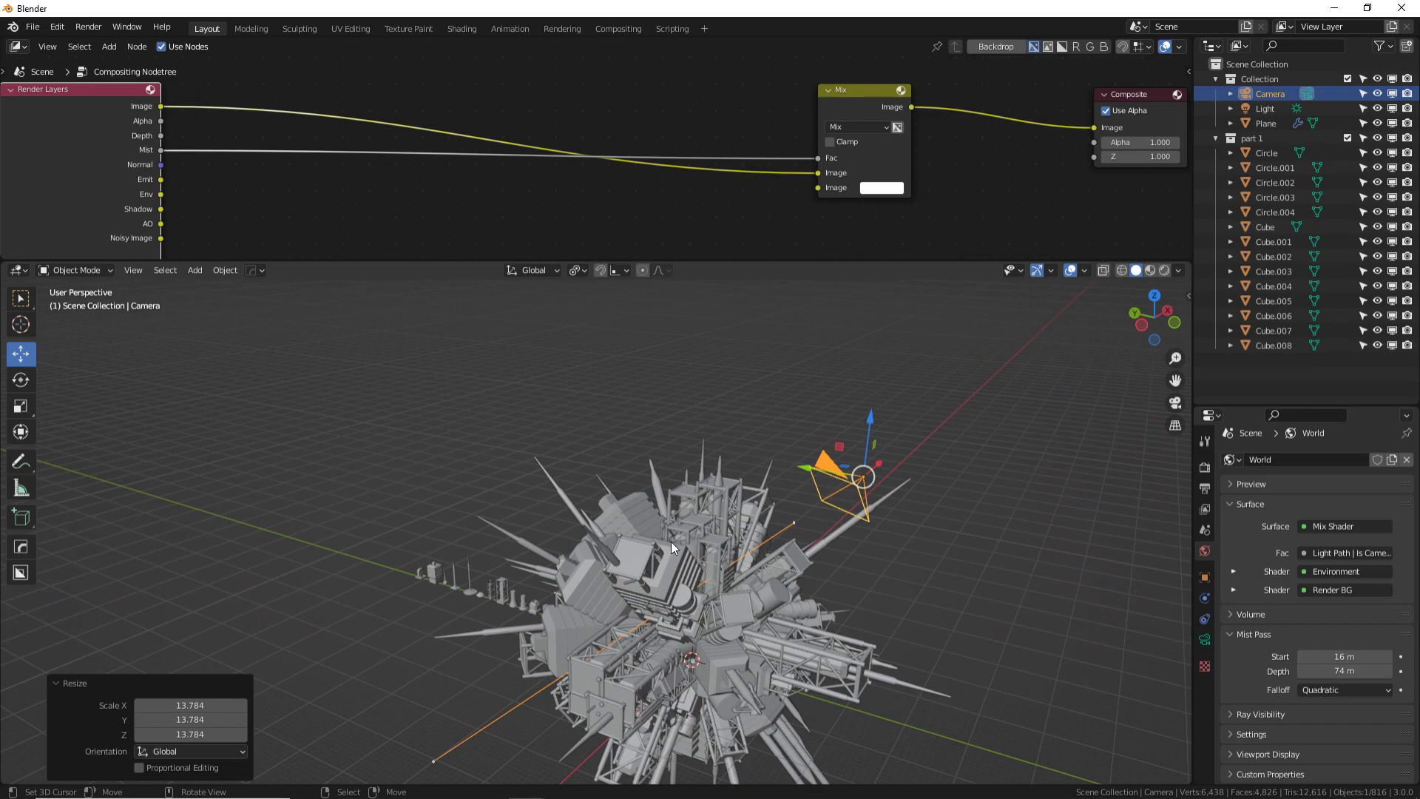
- Render the scene to check the mist, and return to the render window to prepare a second render slot for comparison
key("F12")
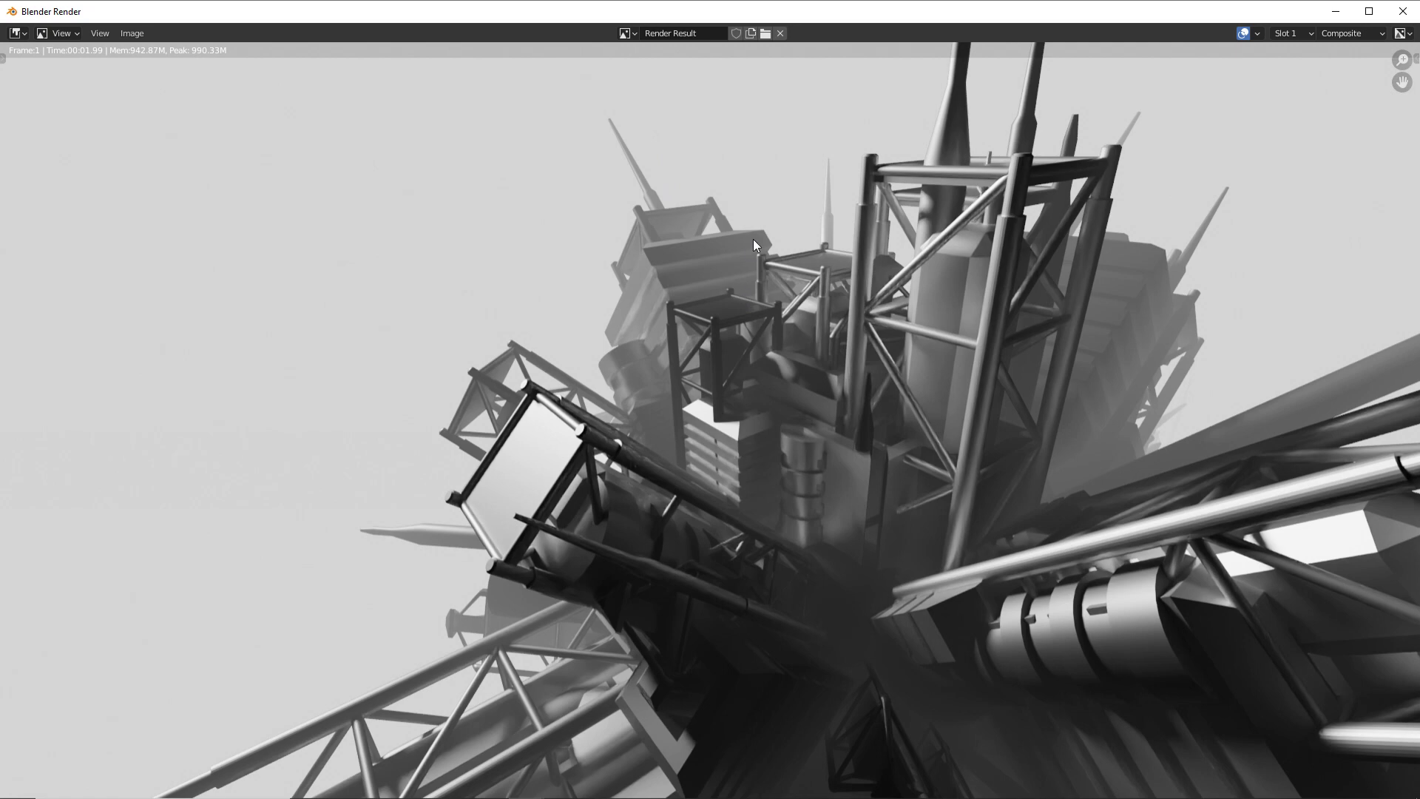
key("Escape")
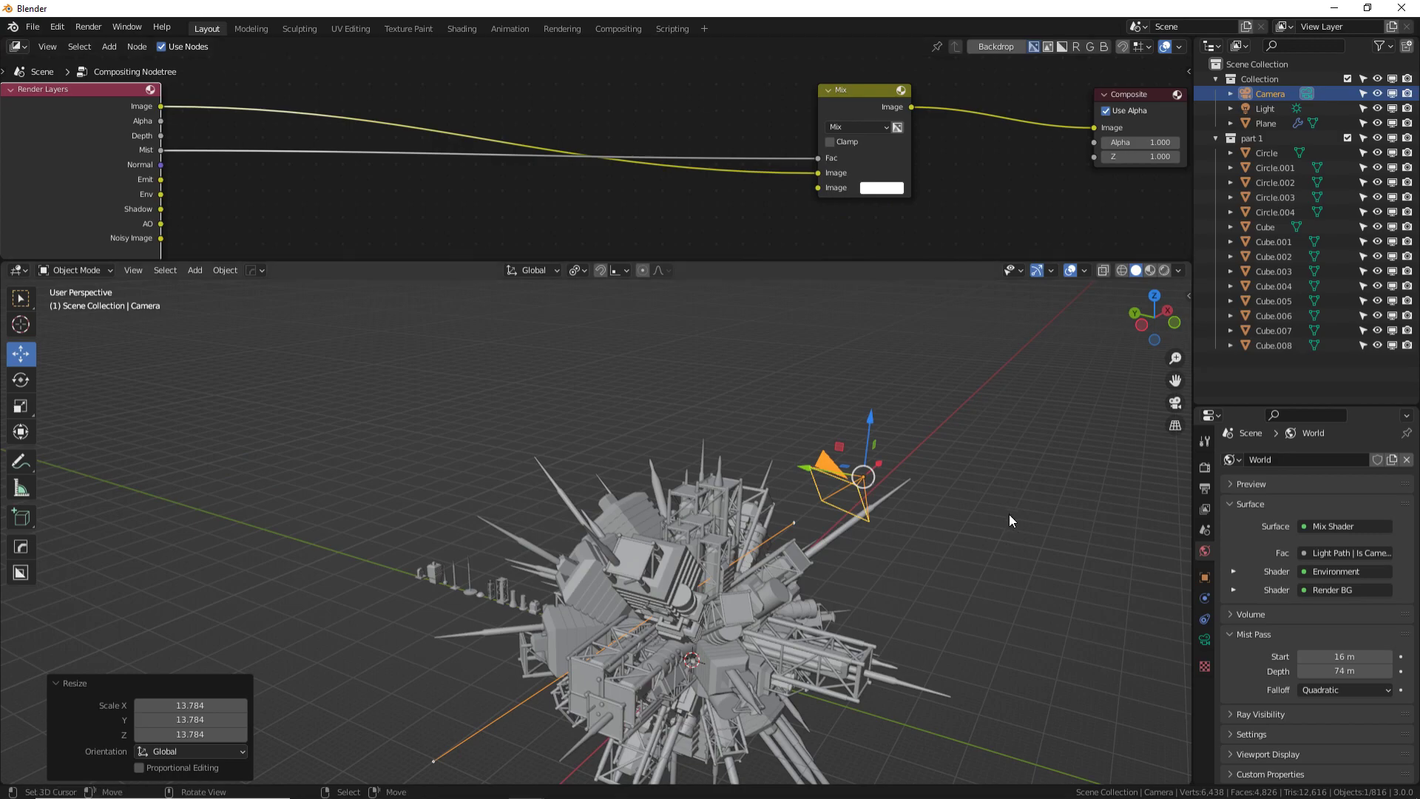
key("alt+Tab")
key("alt+Tab")
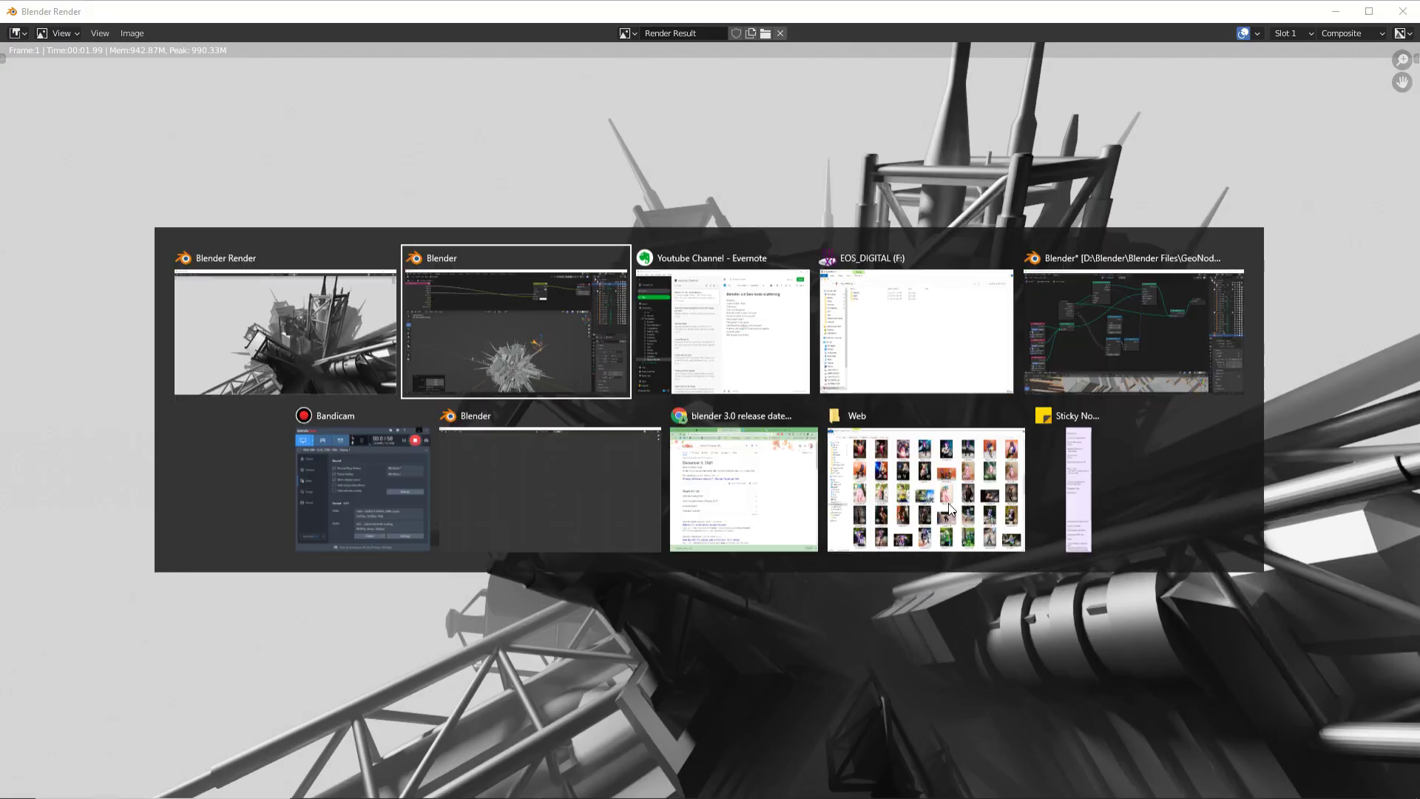
- Set the Mist Pass depth to 45 m and compare a new render in Slot 2 with the previous one
left_click_drag(1330, 671, 1324, 671)
key("F12")
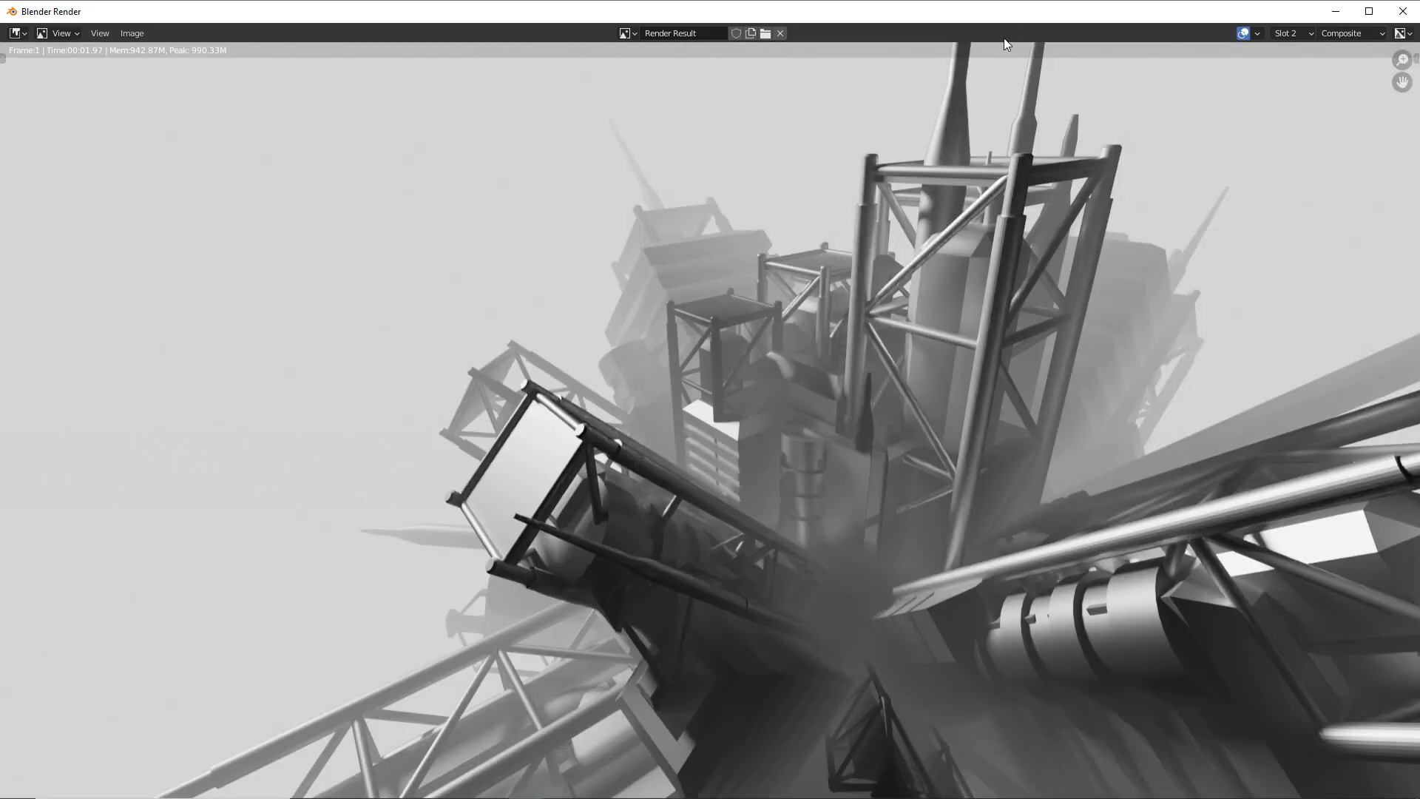
key("j")
key("j")
key("j")
key("j")
key("j")
key("j")
key("Escape")
- Create a new collection in the scene and name it "parts 2"
left_click_drag(674, 255, 679, 151)
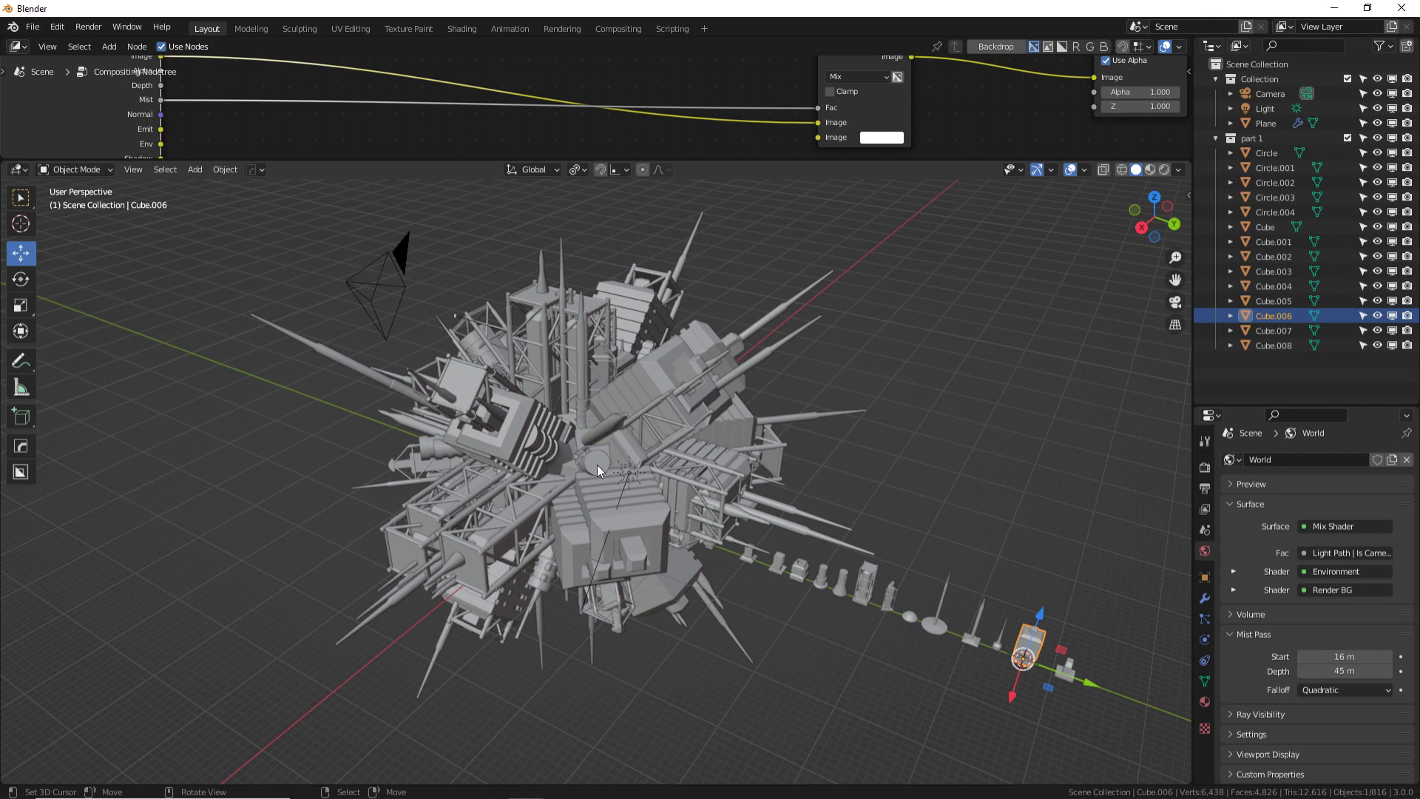
left_click(588, 485)
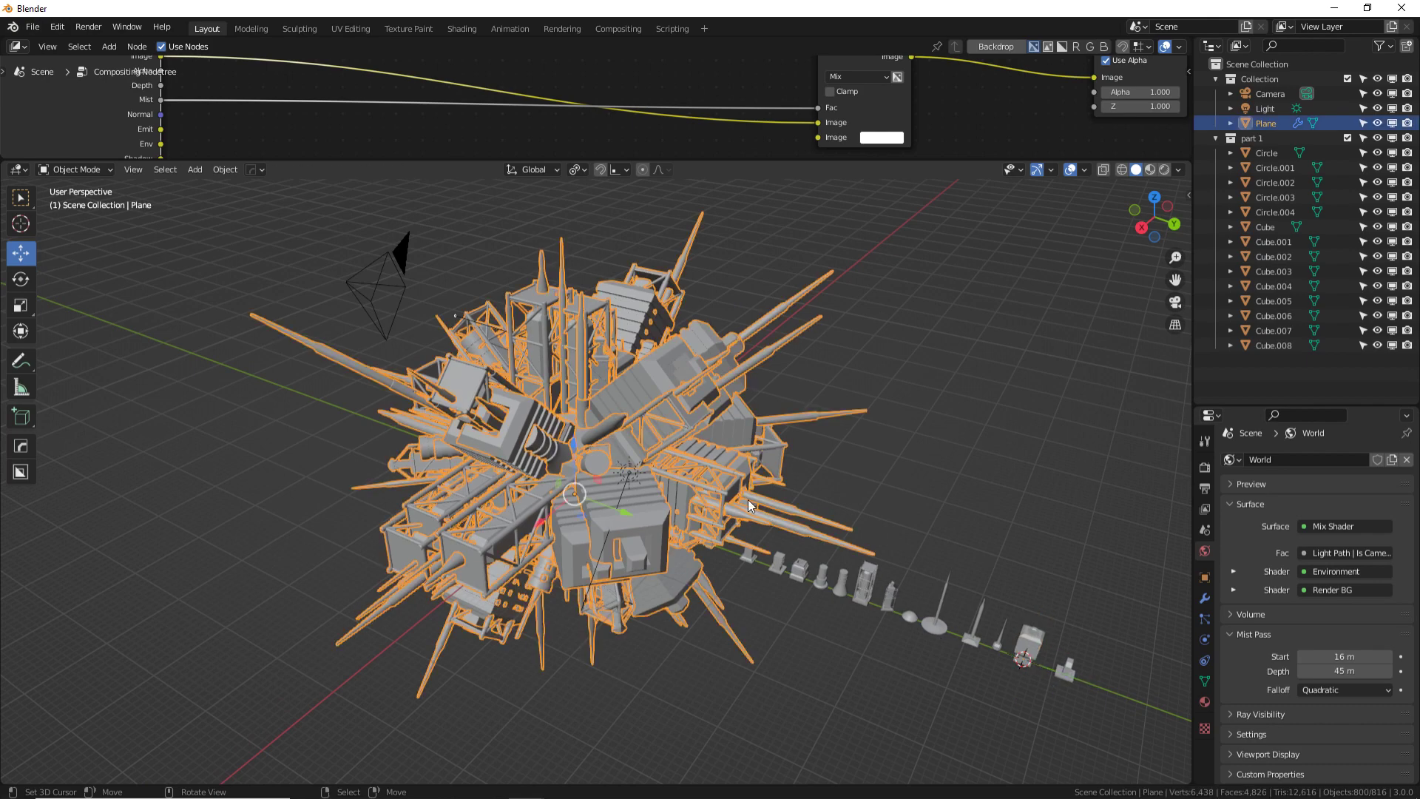
middle_click_drag(806, 516, 747, 510)
right_click(1243, 370)
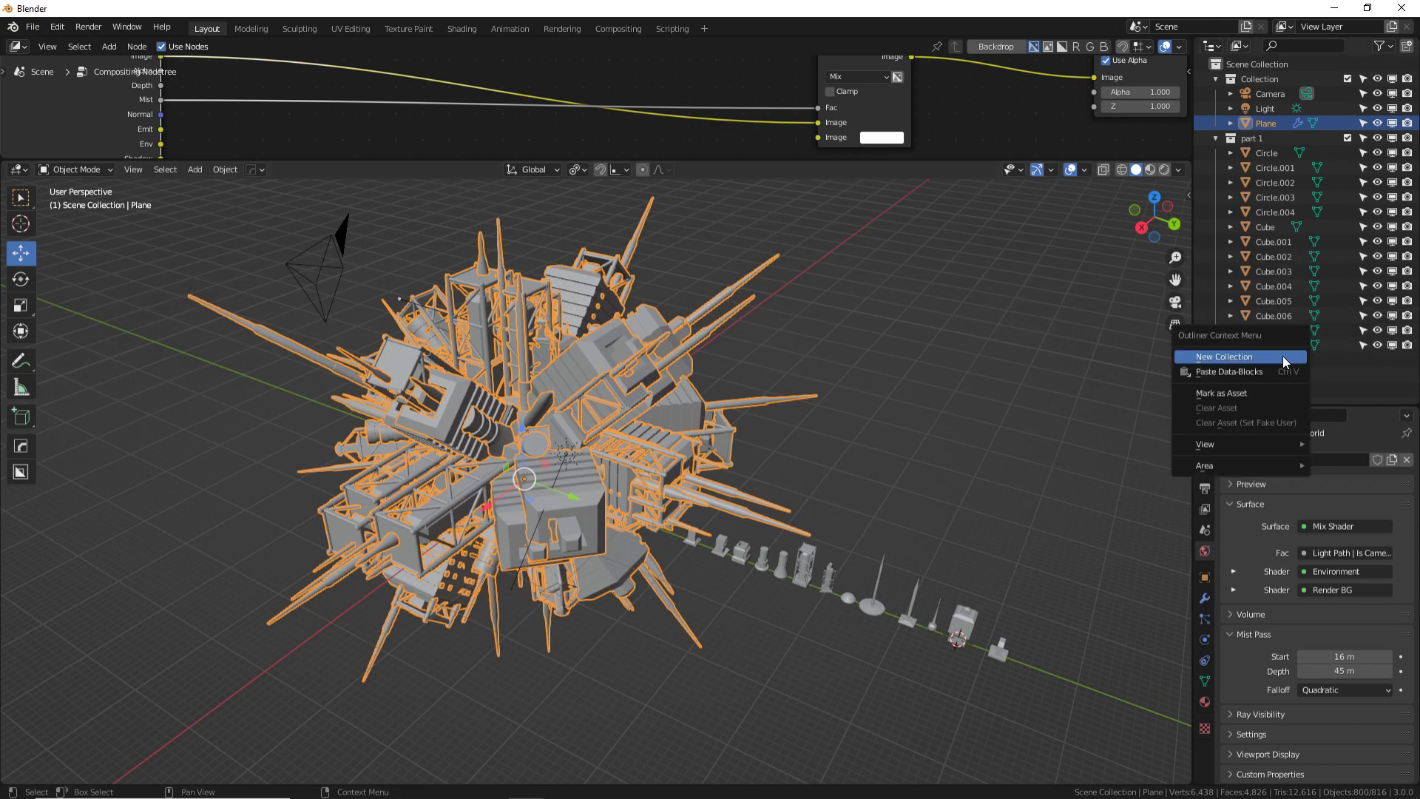
right_click(1345, 374)
left_click(1344, 373)
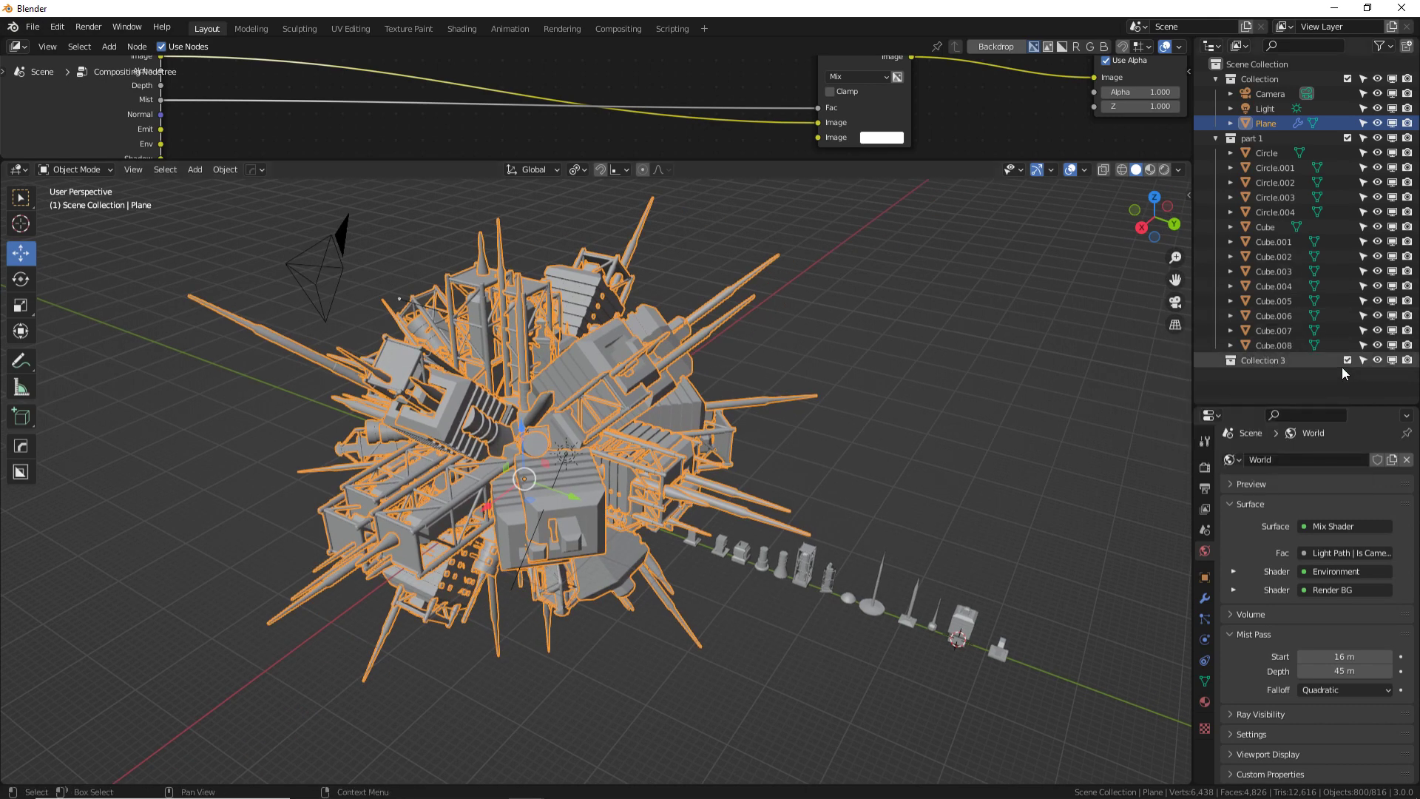
double_click(1277, 360)
type("parts 2")
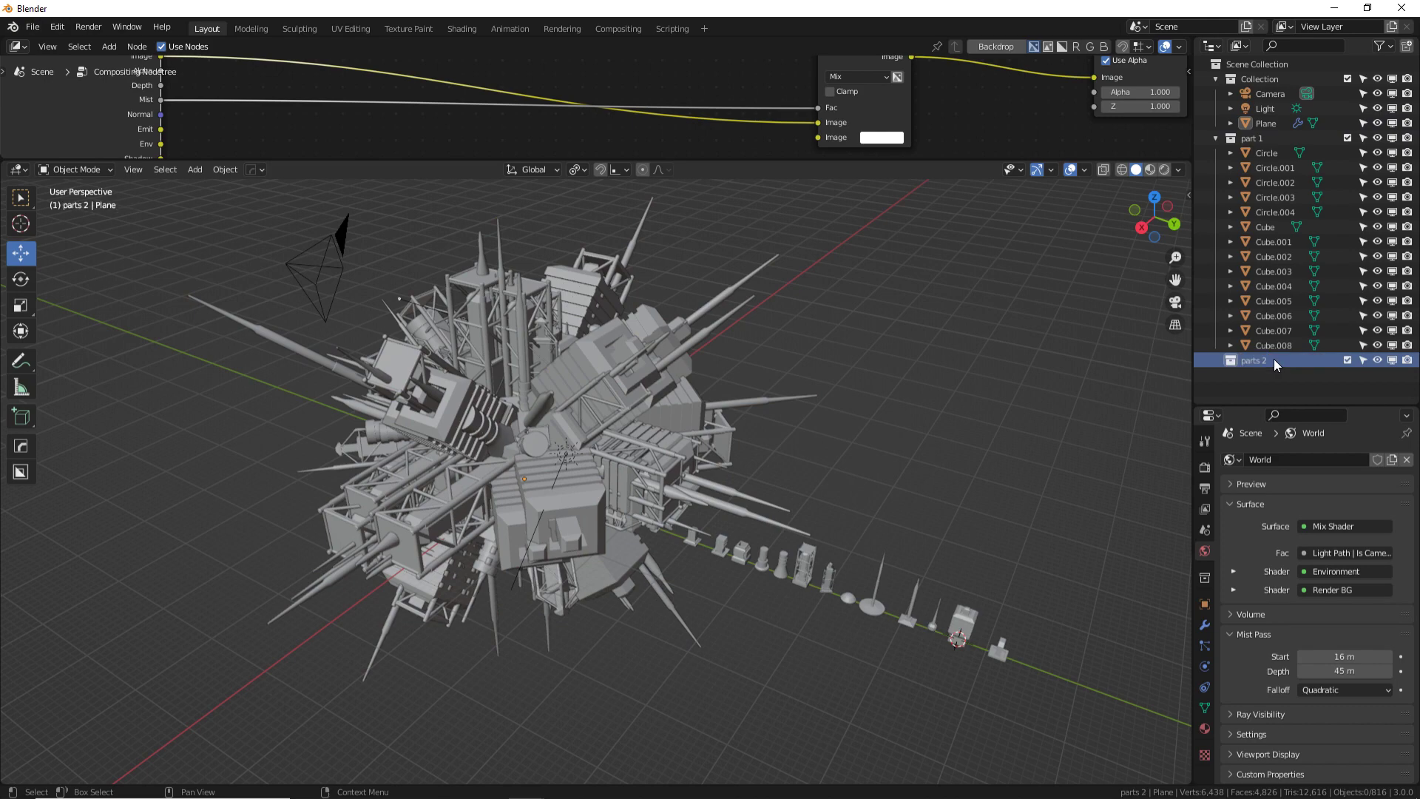
key("Return")
- Add a cube to the parts 2 collection, clear its location, and move it 71.866 m along Y and -12.581 m along X
key("shift+a")
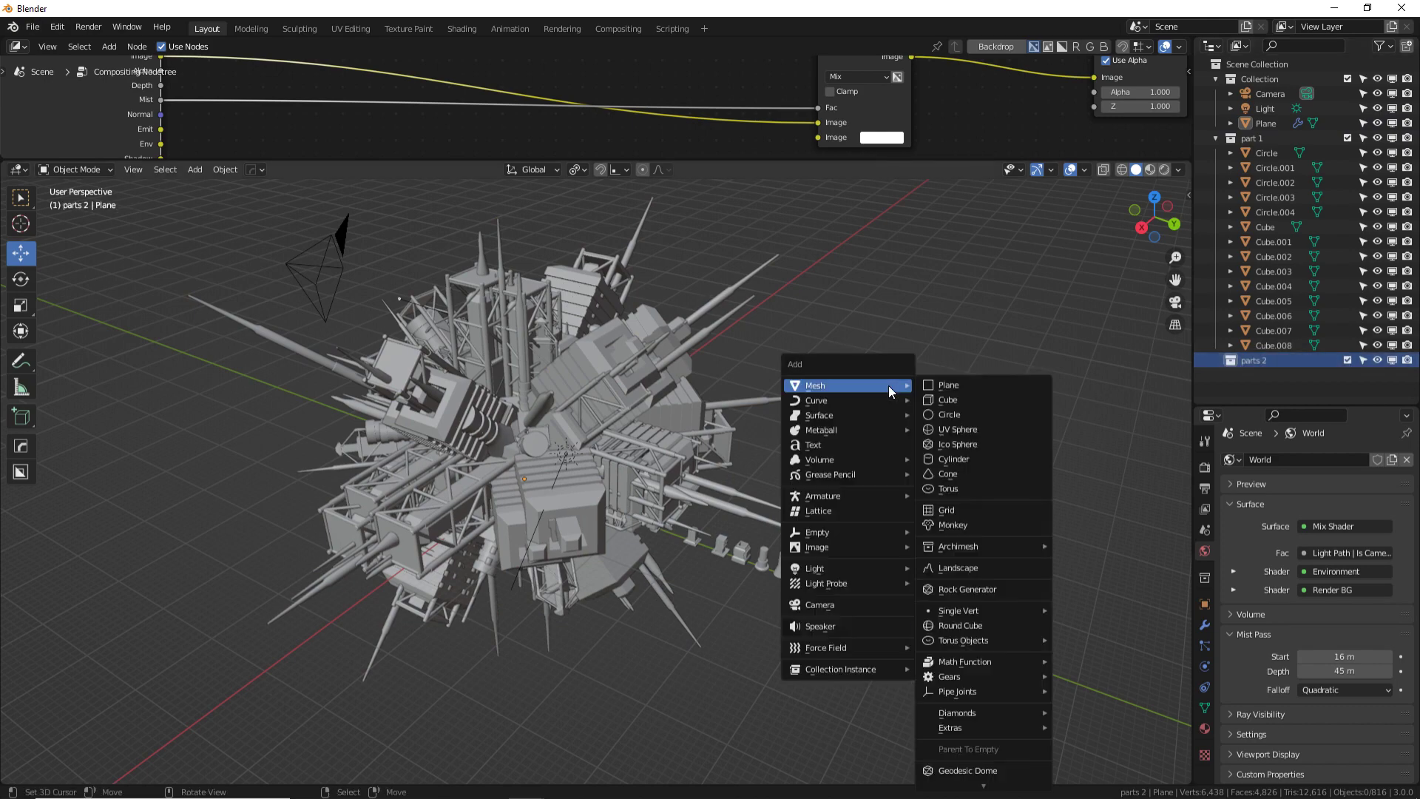
left_click(961, 385)
key("alt+g")
key("g")
key("x")
left_click(1040, 662)
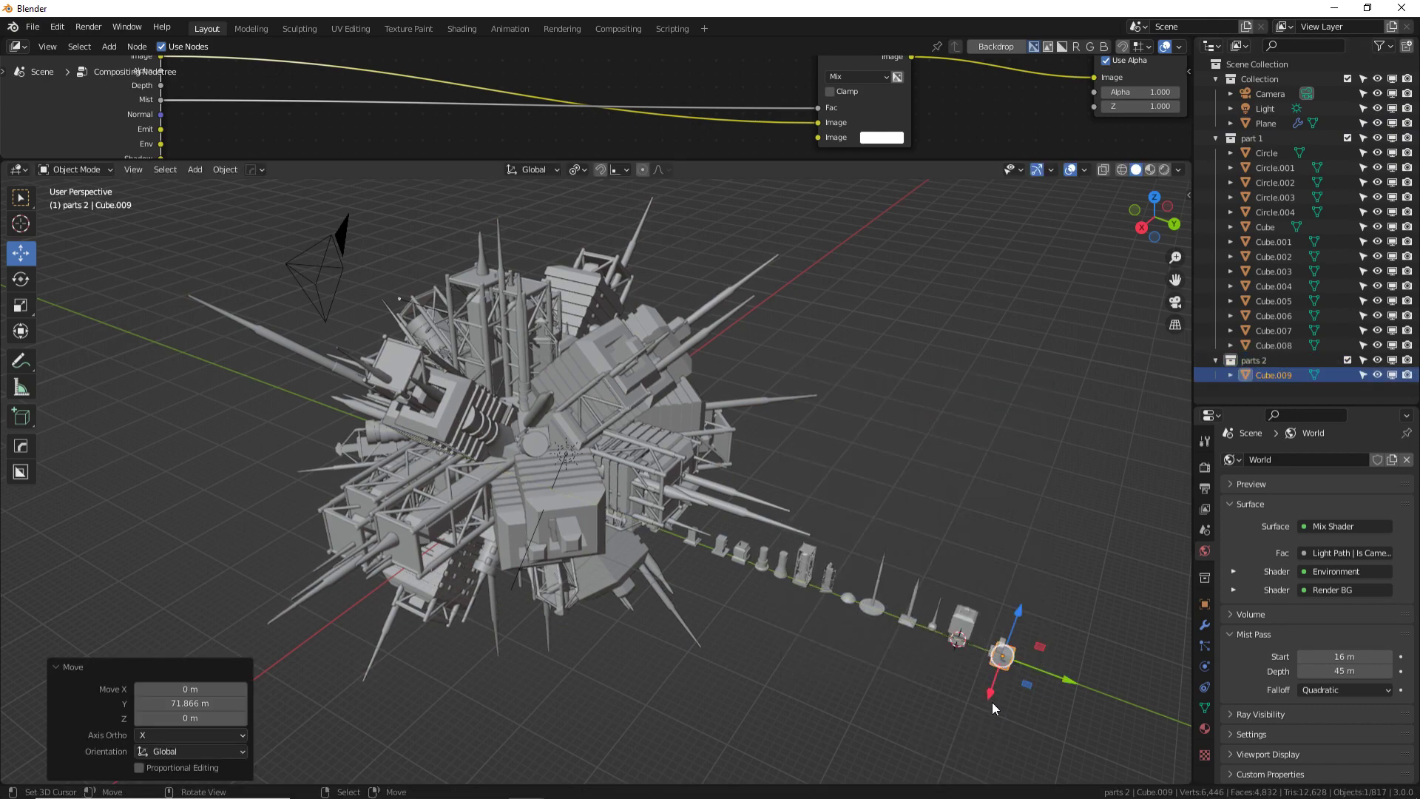
middle_click_drag(667, 459, 775, 504)
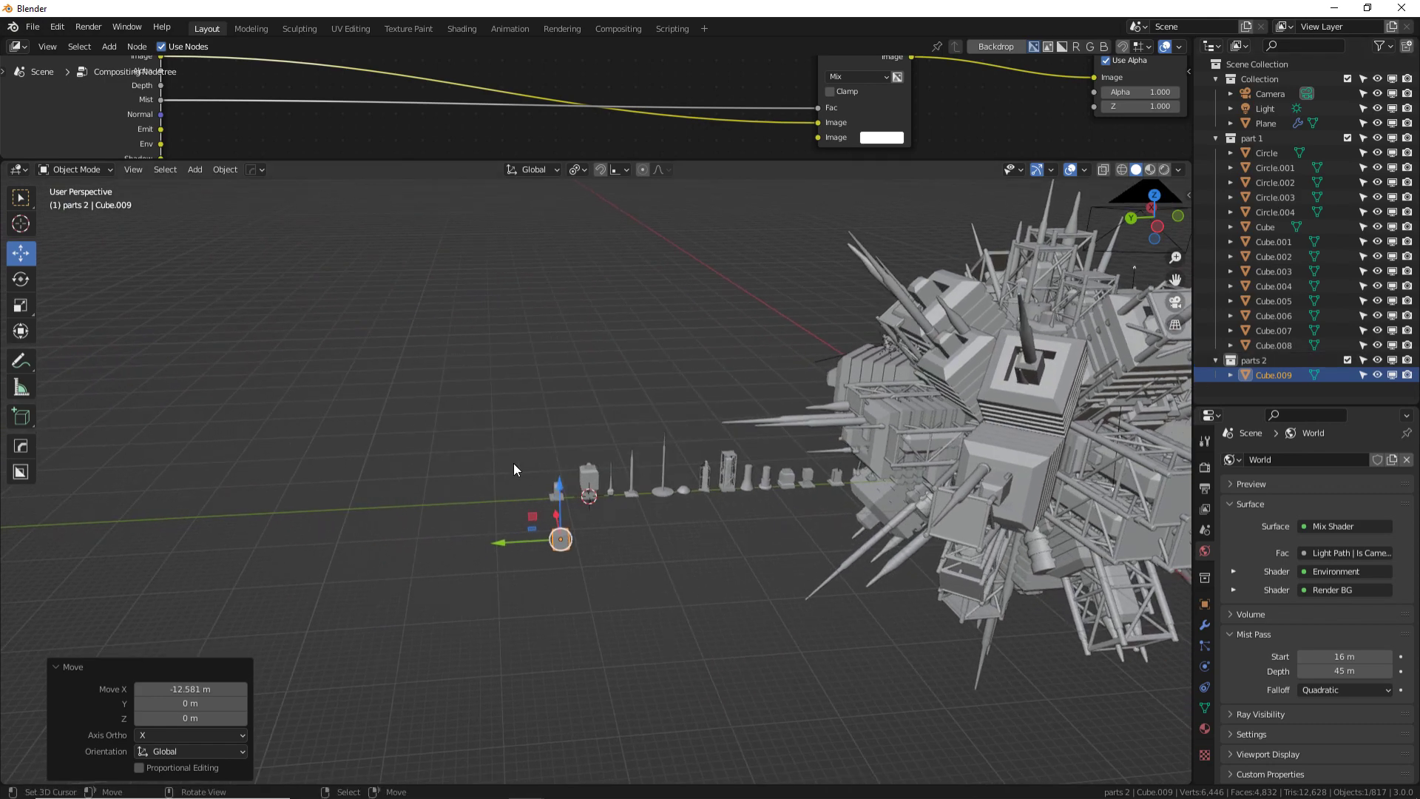
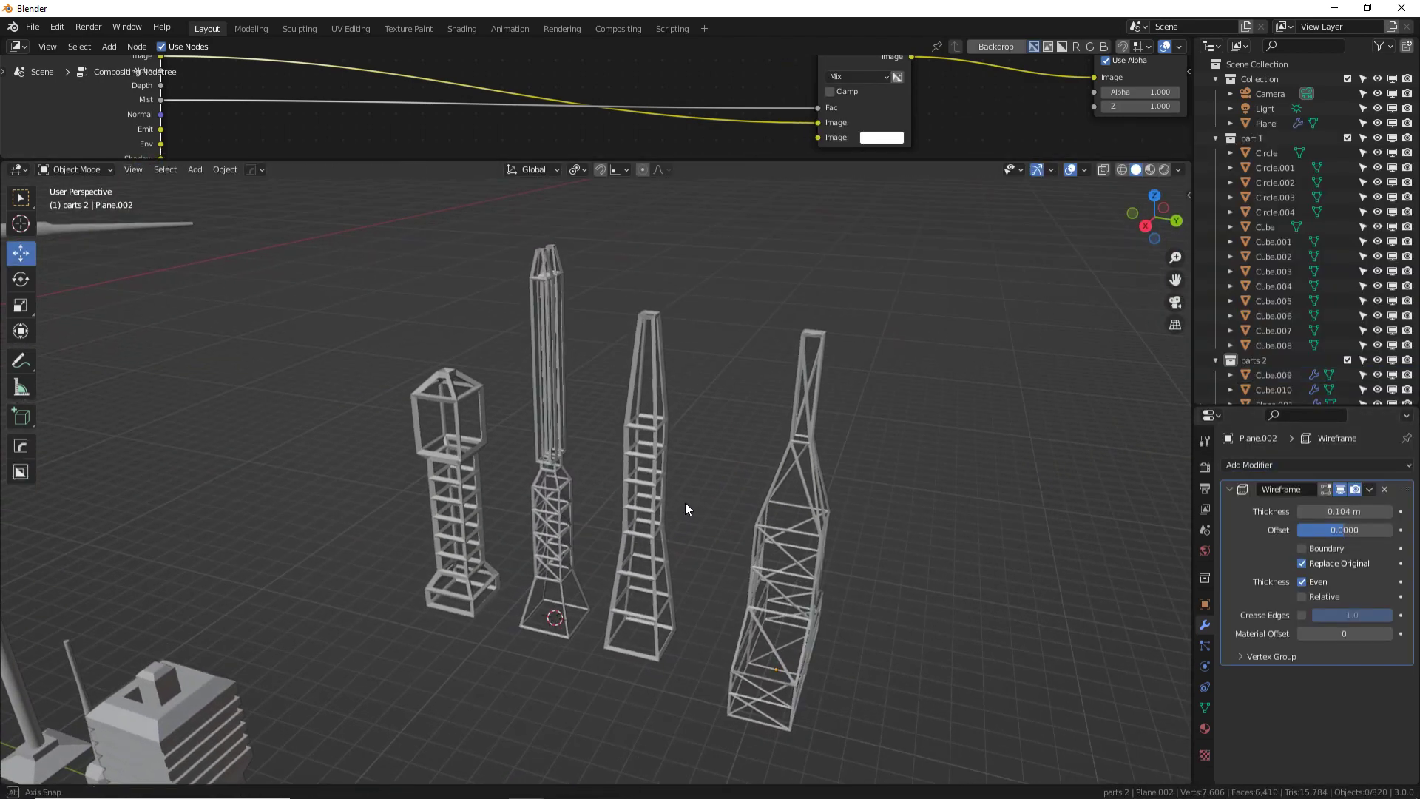
- Enlarge the node editor area, select the scattered Plane object, and show its geometry nodes in place of the compositor
left_click(567, 465)
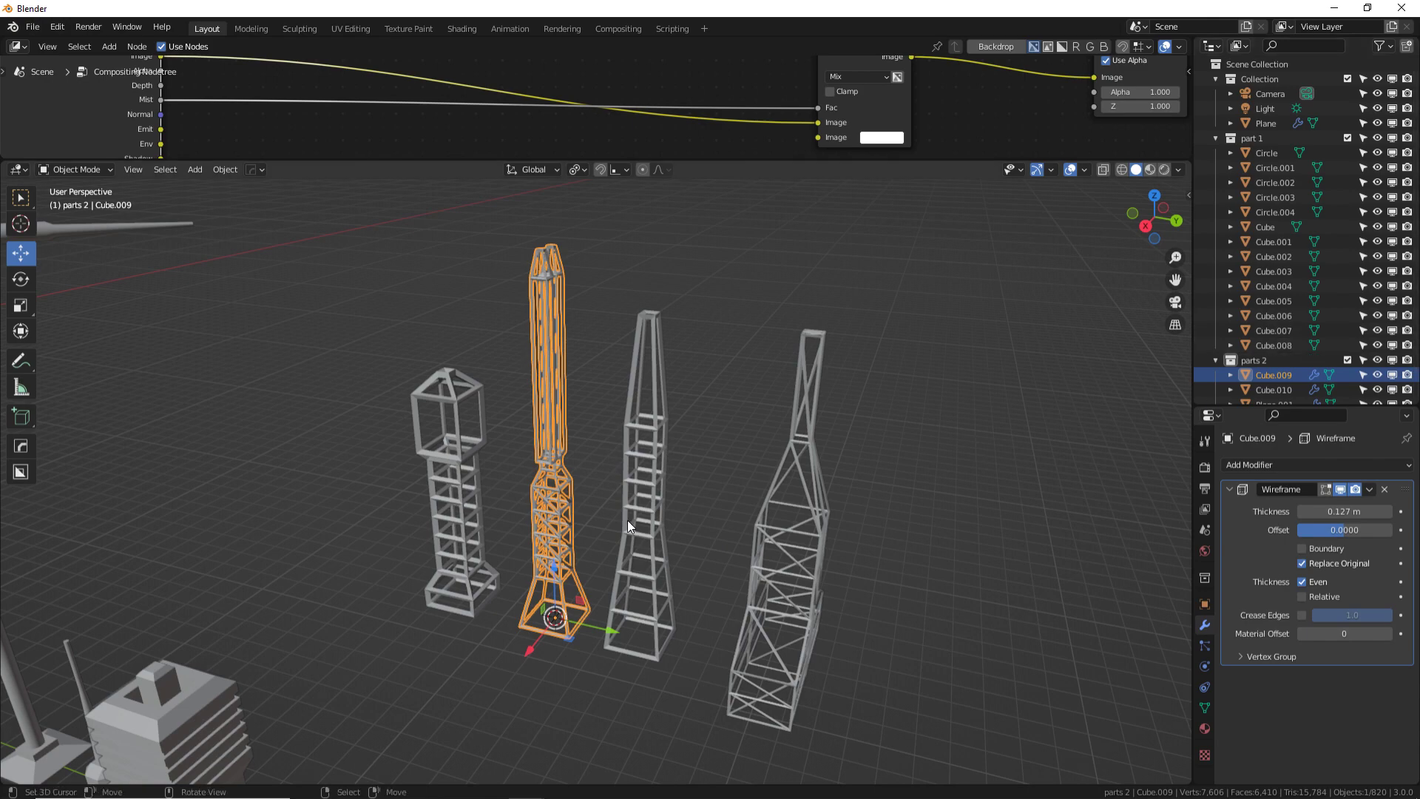
left_click_drag(553, 162, 553, 341)
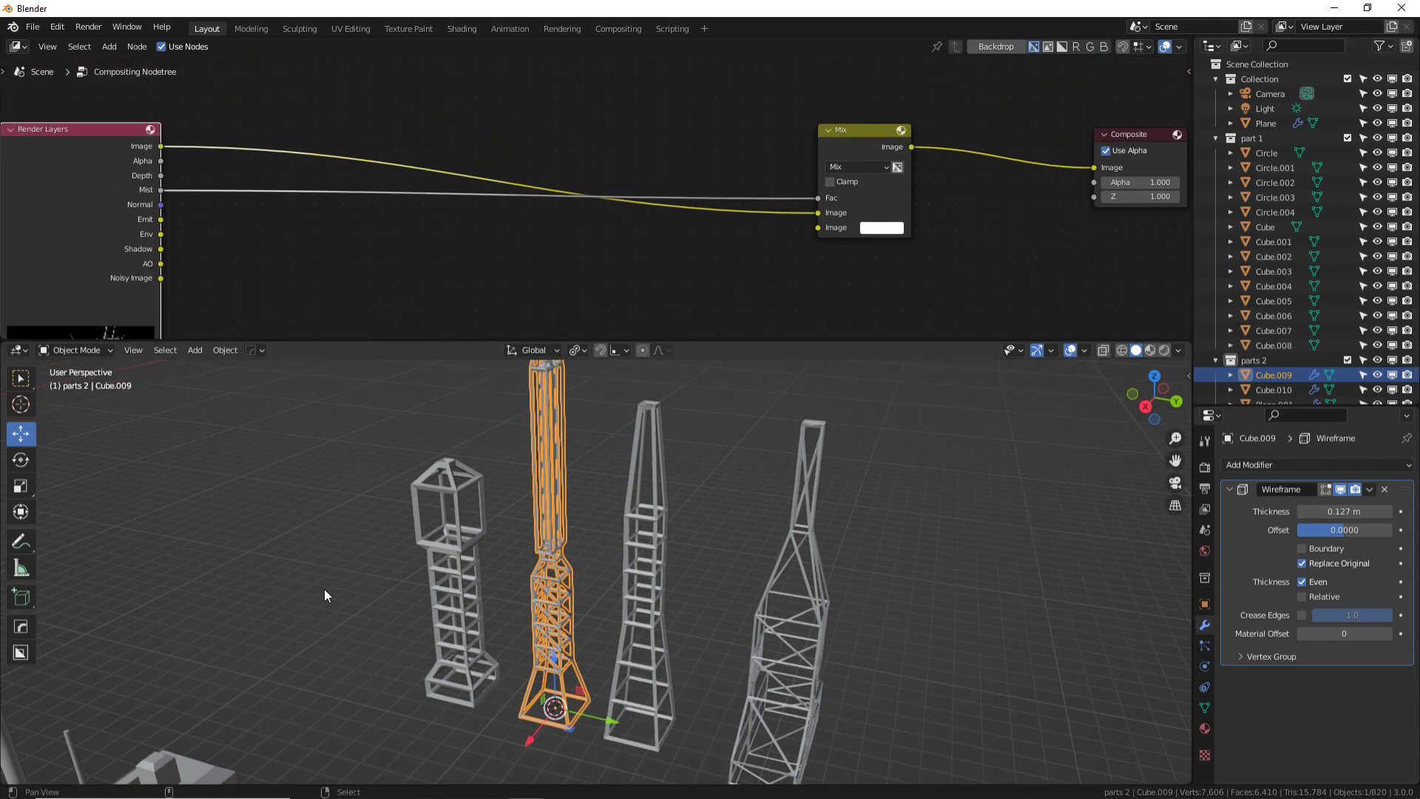
middle_click_drag(324, 589, 679, 527, "shift")
scroll(555, 510, "down", 5)
scroll(392, 488, "up", 3)
left_click(348, 482)
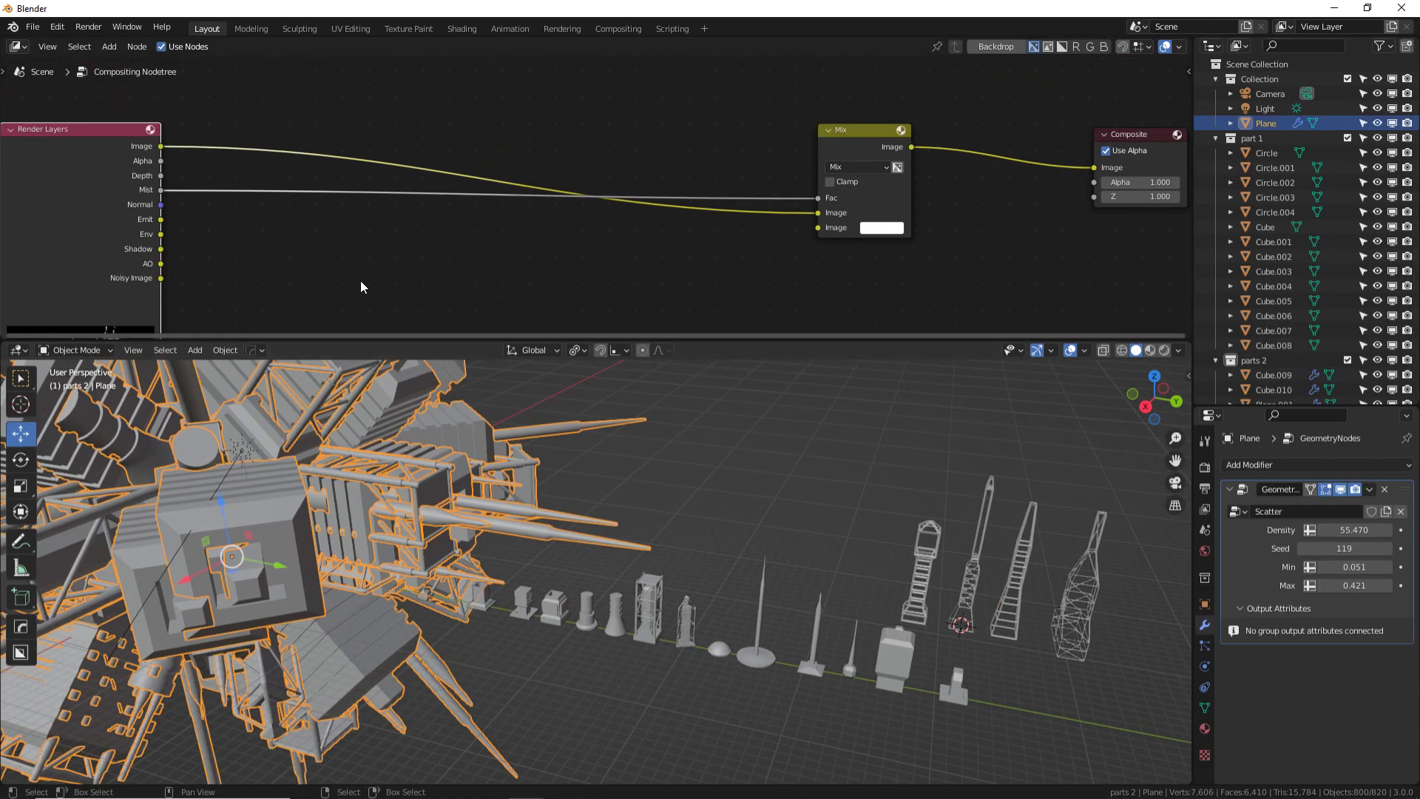
left_click(17, 46)
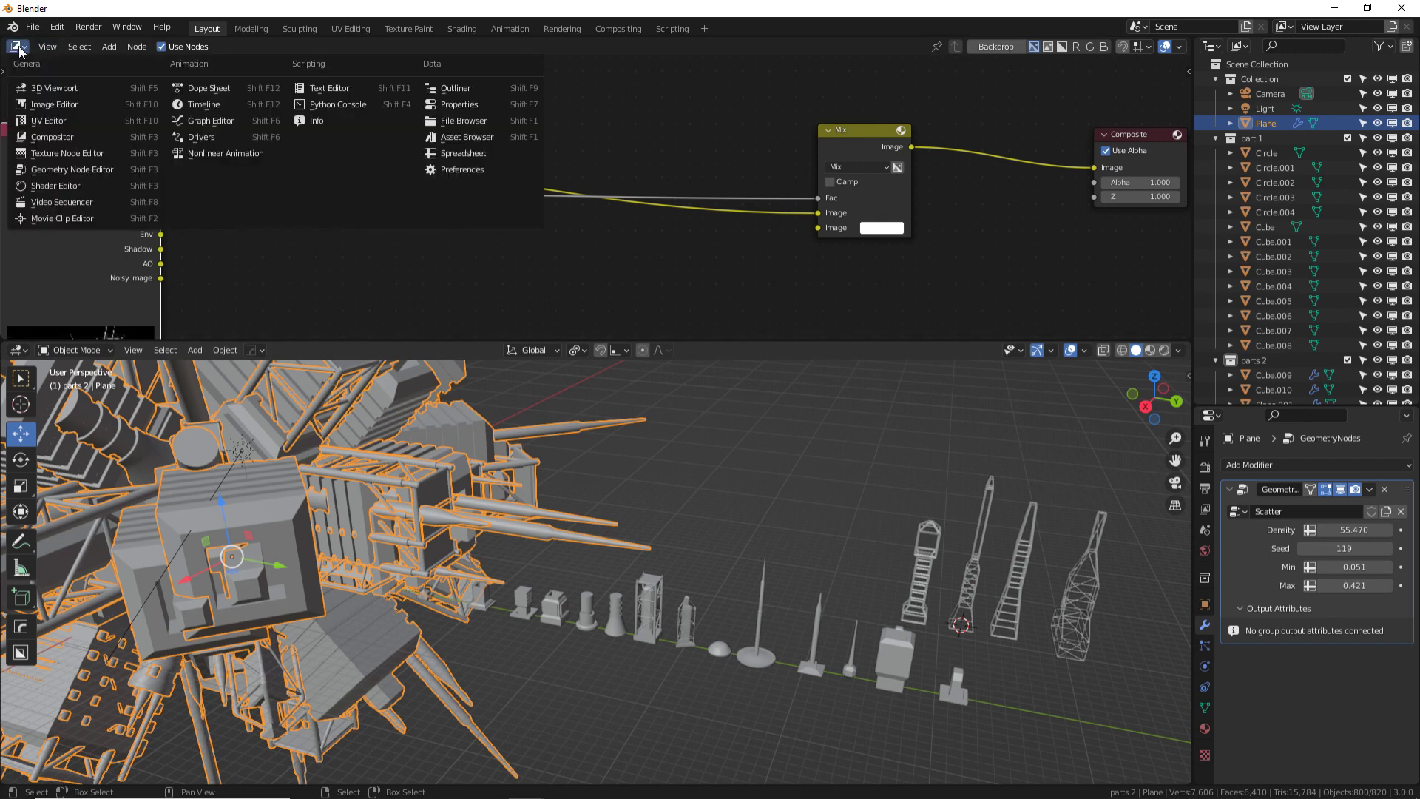
left_click(48, 171)
- Duplicate the Collection Info node below the original and set the copy's collection to parts 2
middle_click_drag(365, 273, 743, 245)
left_click(506, 158)
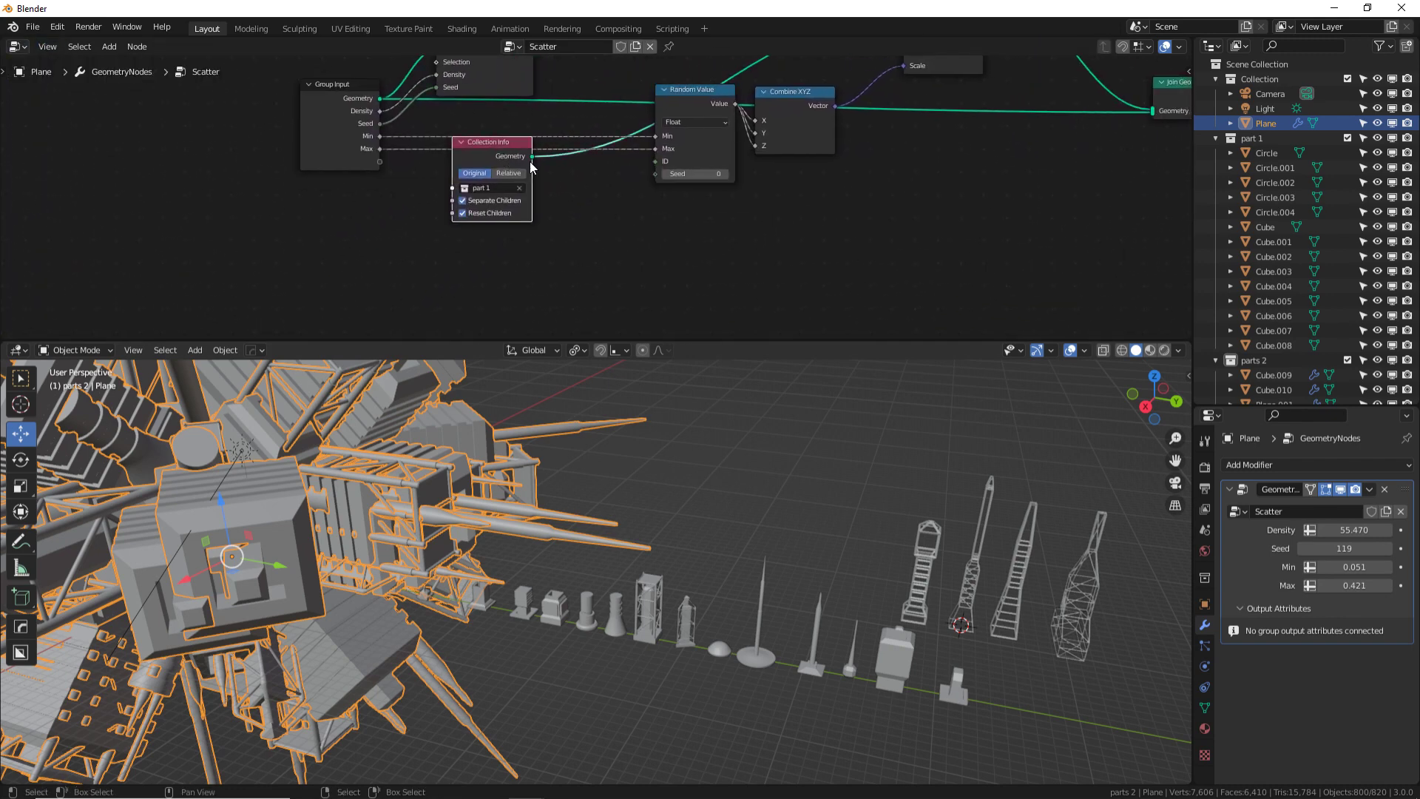
left_click_drag(531, 164, 496, 197)
key("shift+d")
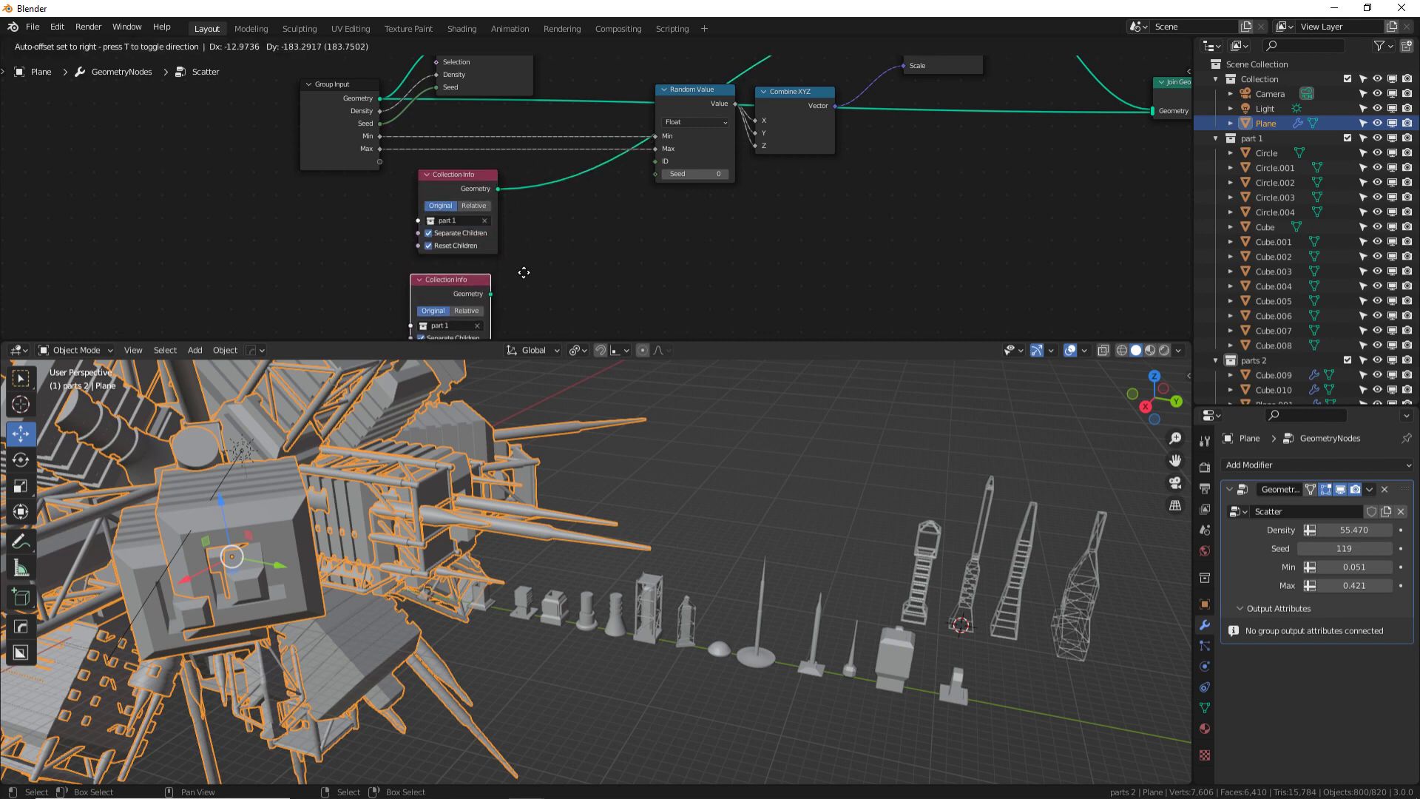
left_click(532, 267)
middle_click_drag(532, 267, 512, 224)
left_click(432, 275)
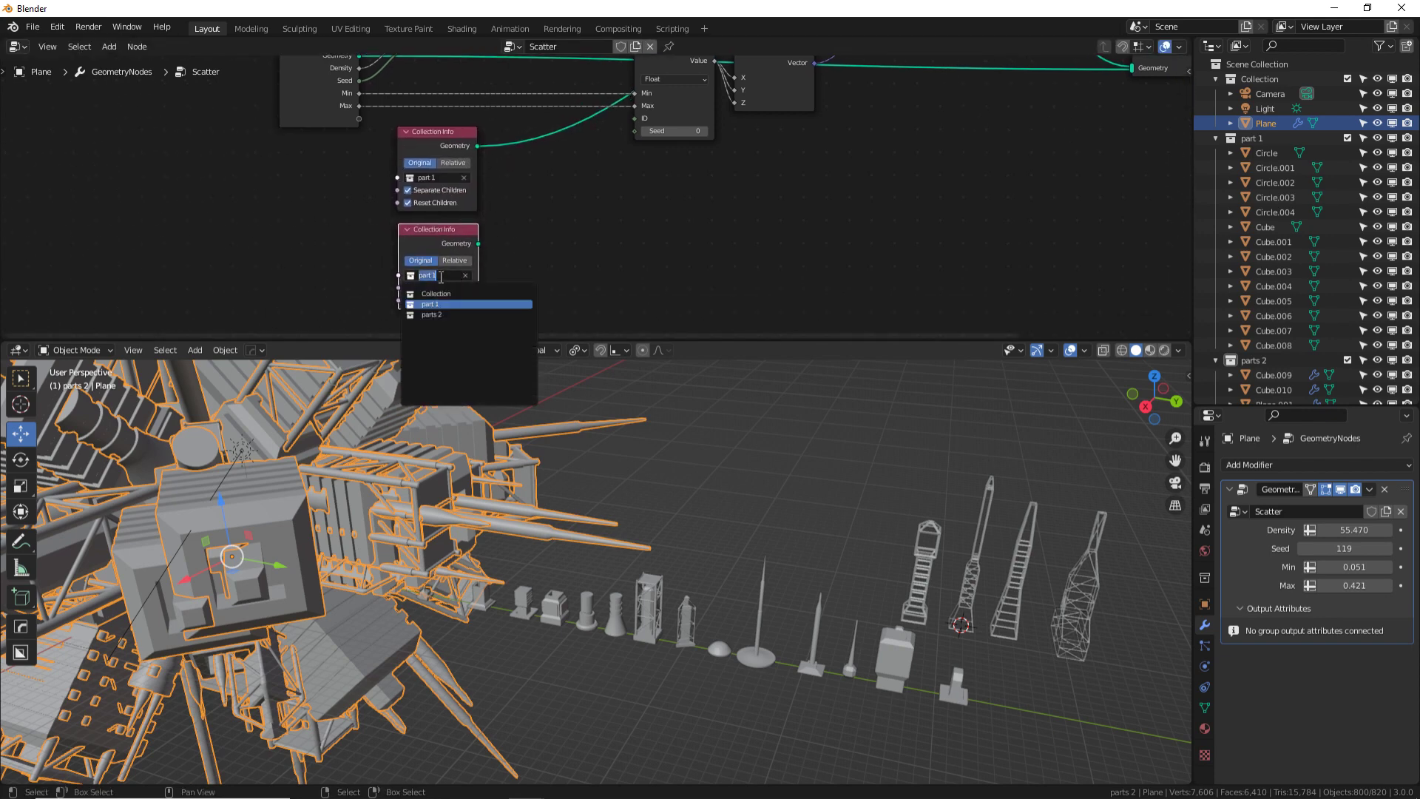
left_click(436, 315)
- Insert a Join Geometry node after the part 1 Collection Info node and connect the parts 2 Collection Info geometry to it
middle_click_drag(664, 192, 612, 234)
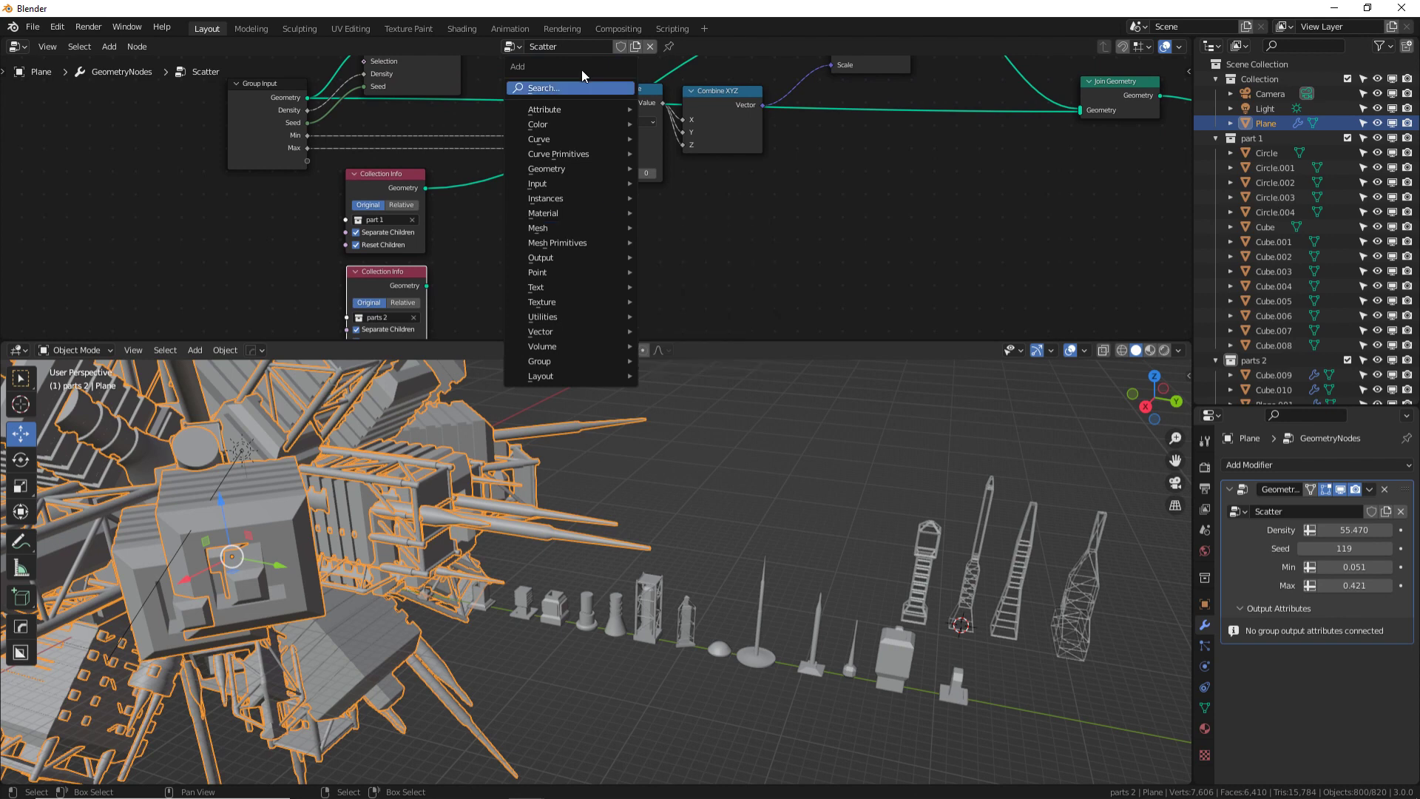
left_click(578, 89)
type("join")
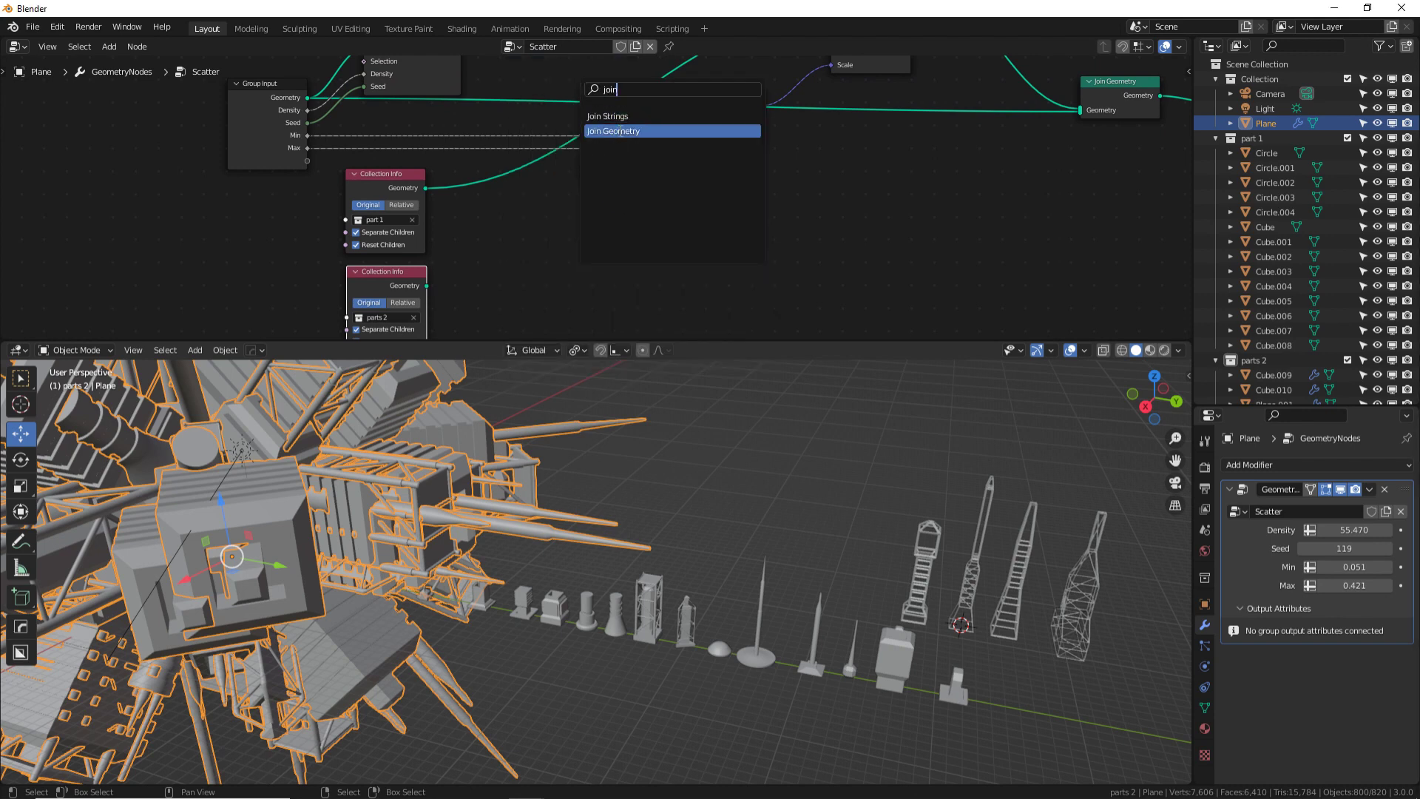
left_click(620, 131)
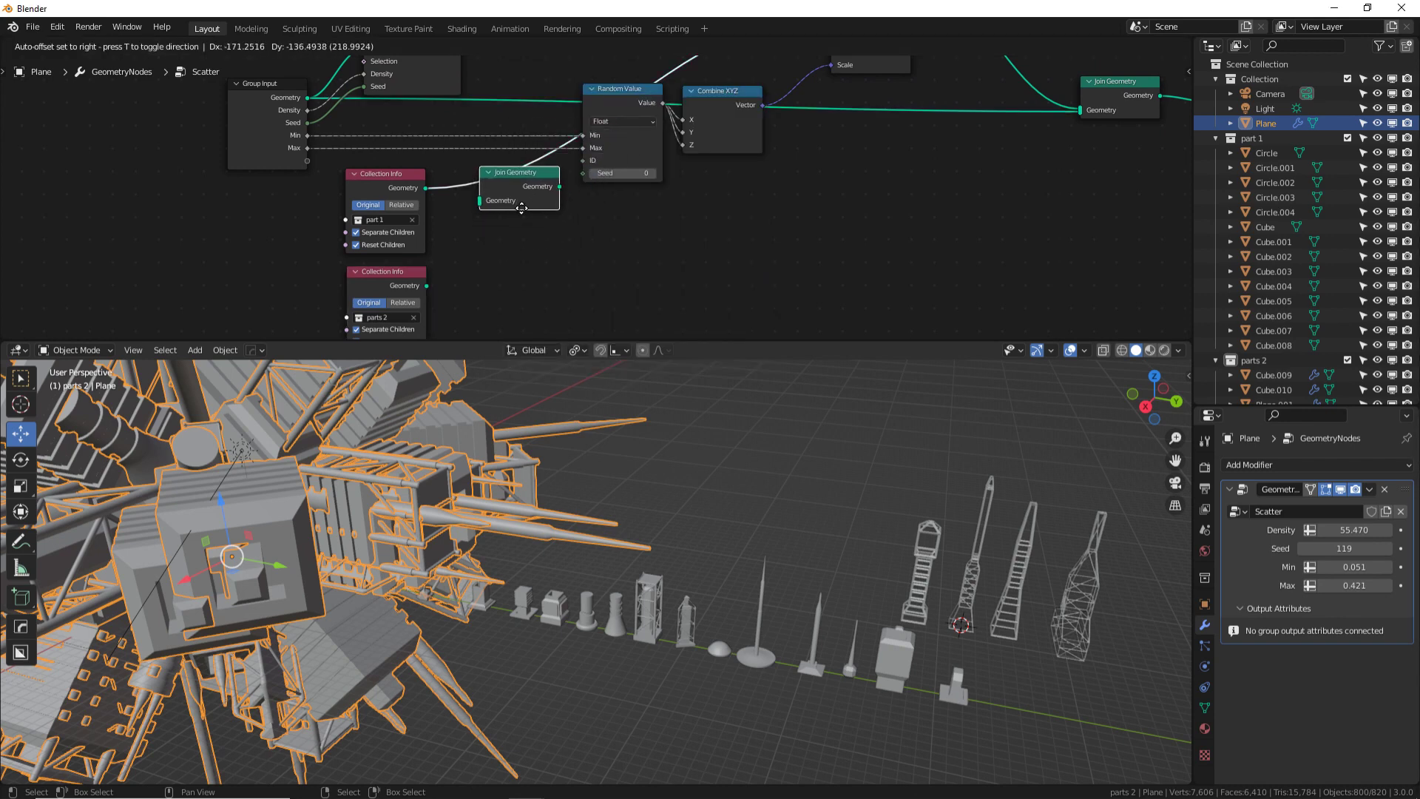
left_click(524, 202)
left_click_drag(427, 286, 483, 198)
- Examine the joined collection nodes and inspect the combined scatter in the viewport and through the camera
scroll(554, 222, "up", 2)
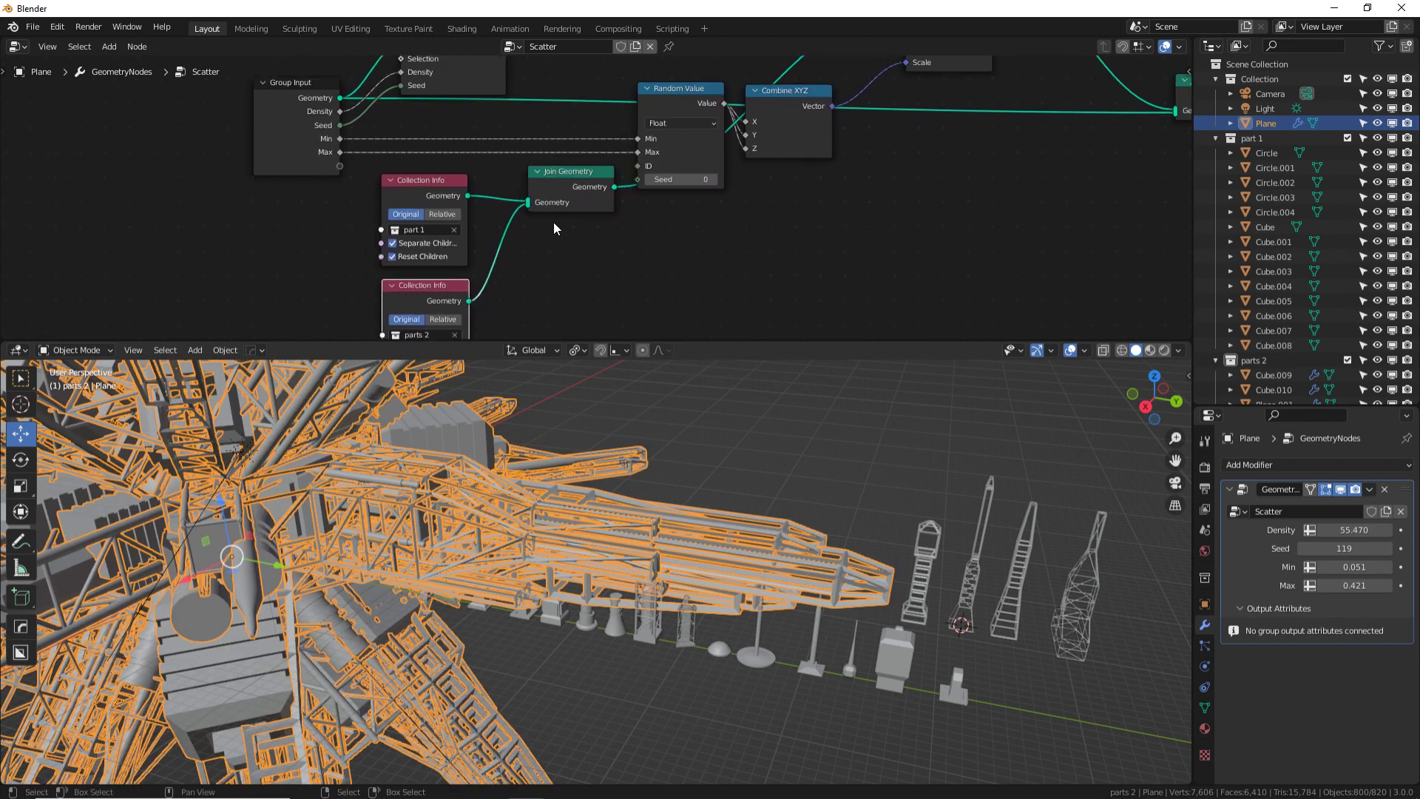
middle_click_drag(555, 222, 687, 215)
scroll(688, 211, "up", 3)
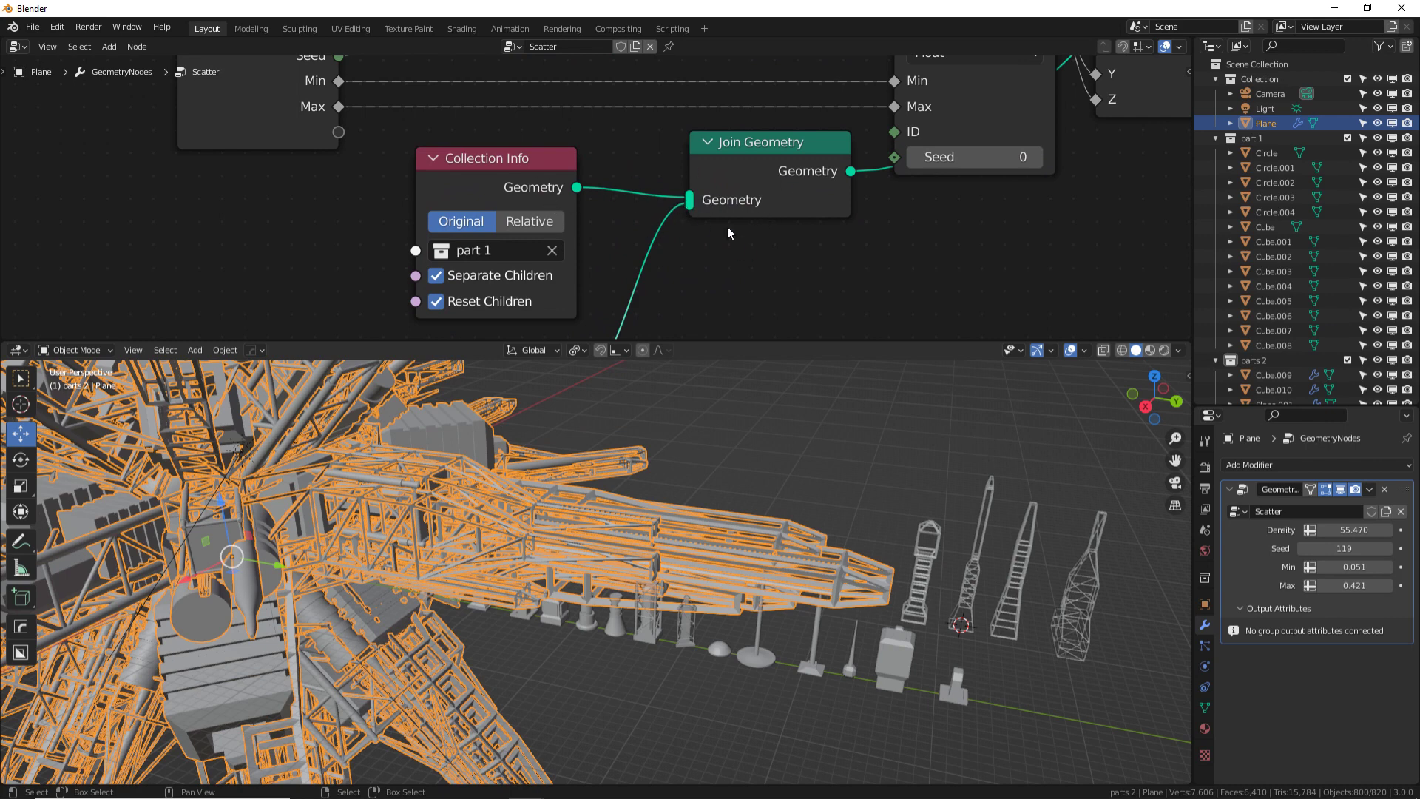
scroll(688, 239, "down", 3)
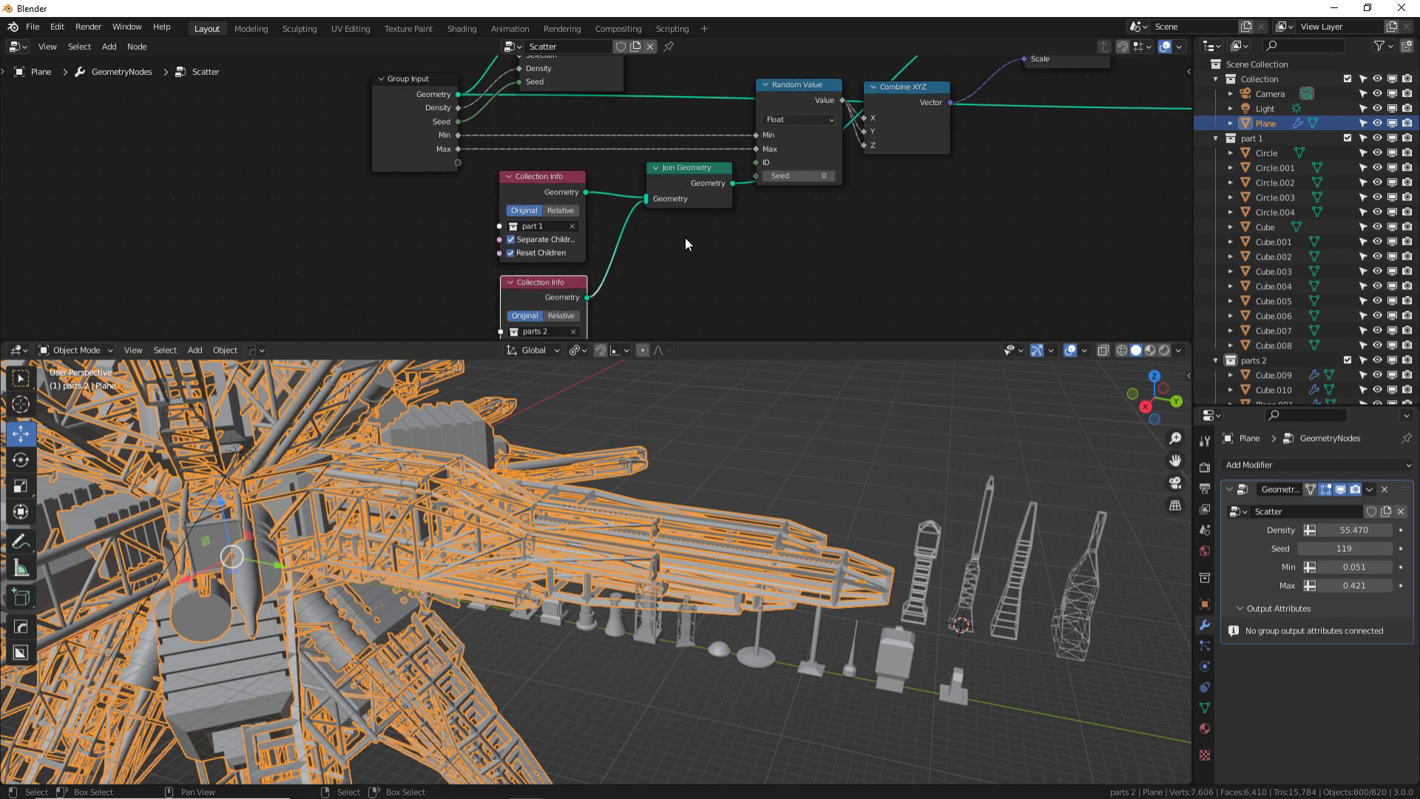
middle_click_drag(680, 256, 669, 201)
scroll(419, 512, "down", 4)
key("alt+a")
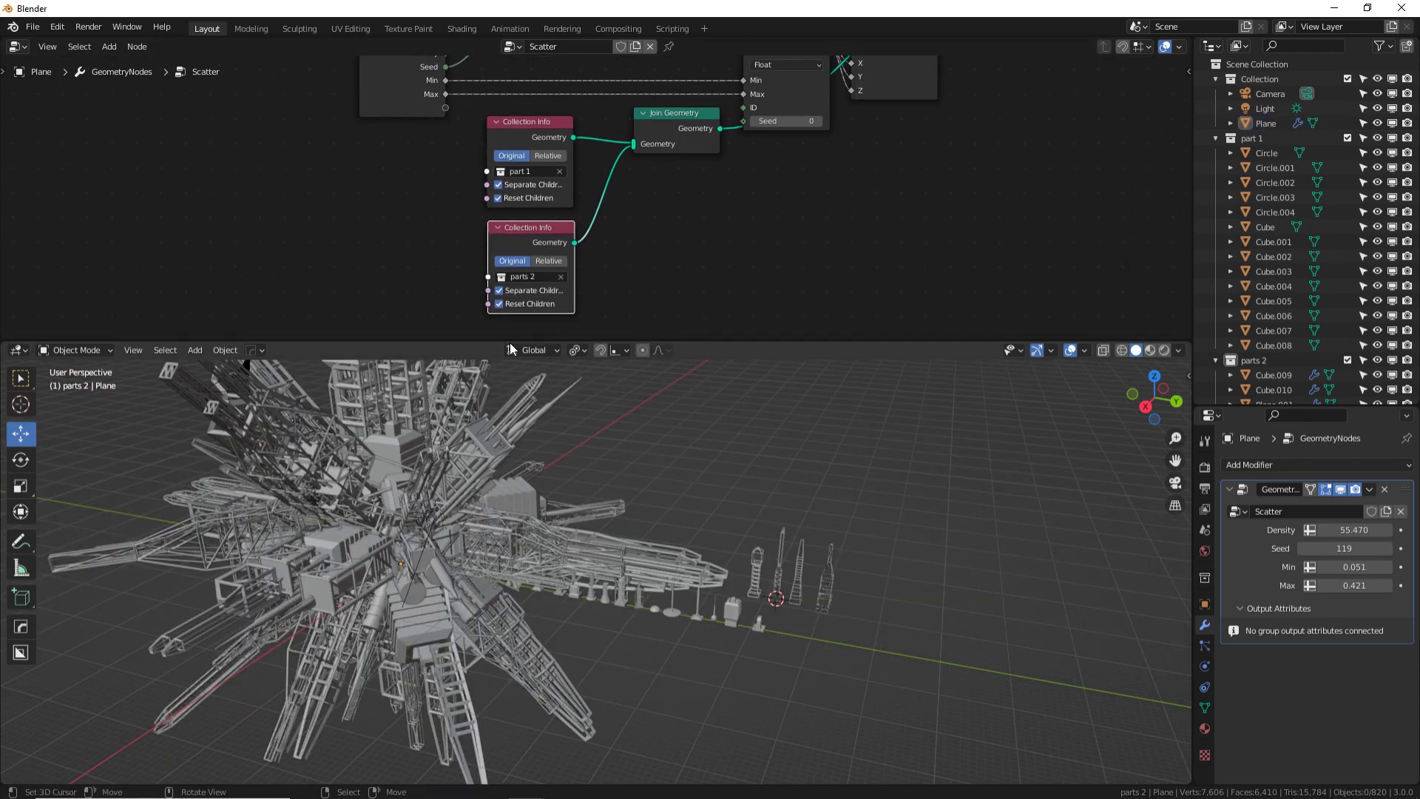
left_click(646, 135)
middle_click_drag(736, 159, 625, 269)
middle_click_drag(546, 635, 698, 598)
key("KP_0")
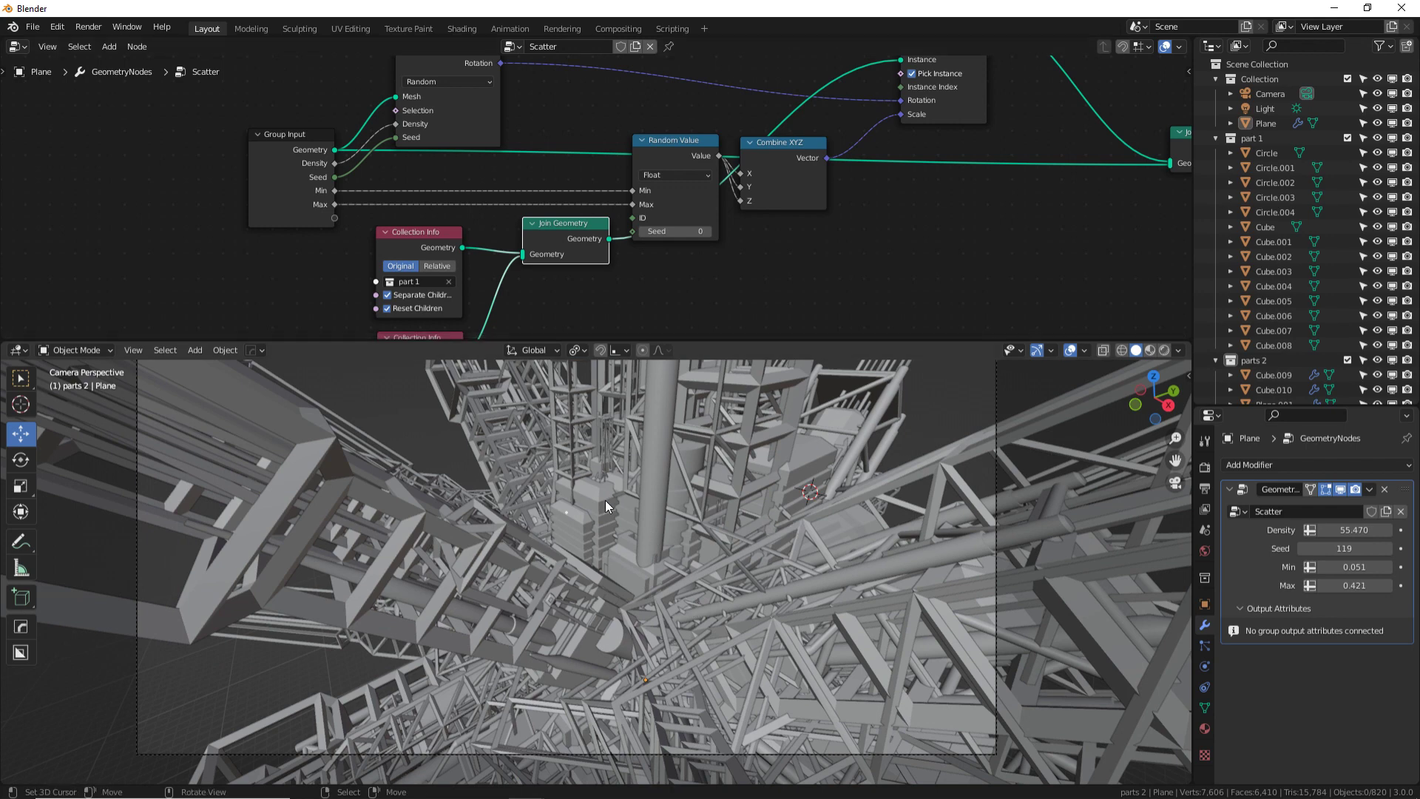
- Scale the four wireframe towers of parts 2 by 0.557 and apply their scale
middle_click_drag(721, 569, 594, 532)
scroll(614, 563, "down", 10)
left_click(828, 609)
left_click(802, 597, "shift")
left_click(786, 590, "shift")
left_click(776, 594, "shift")
key("s")
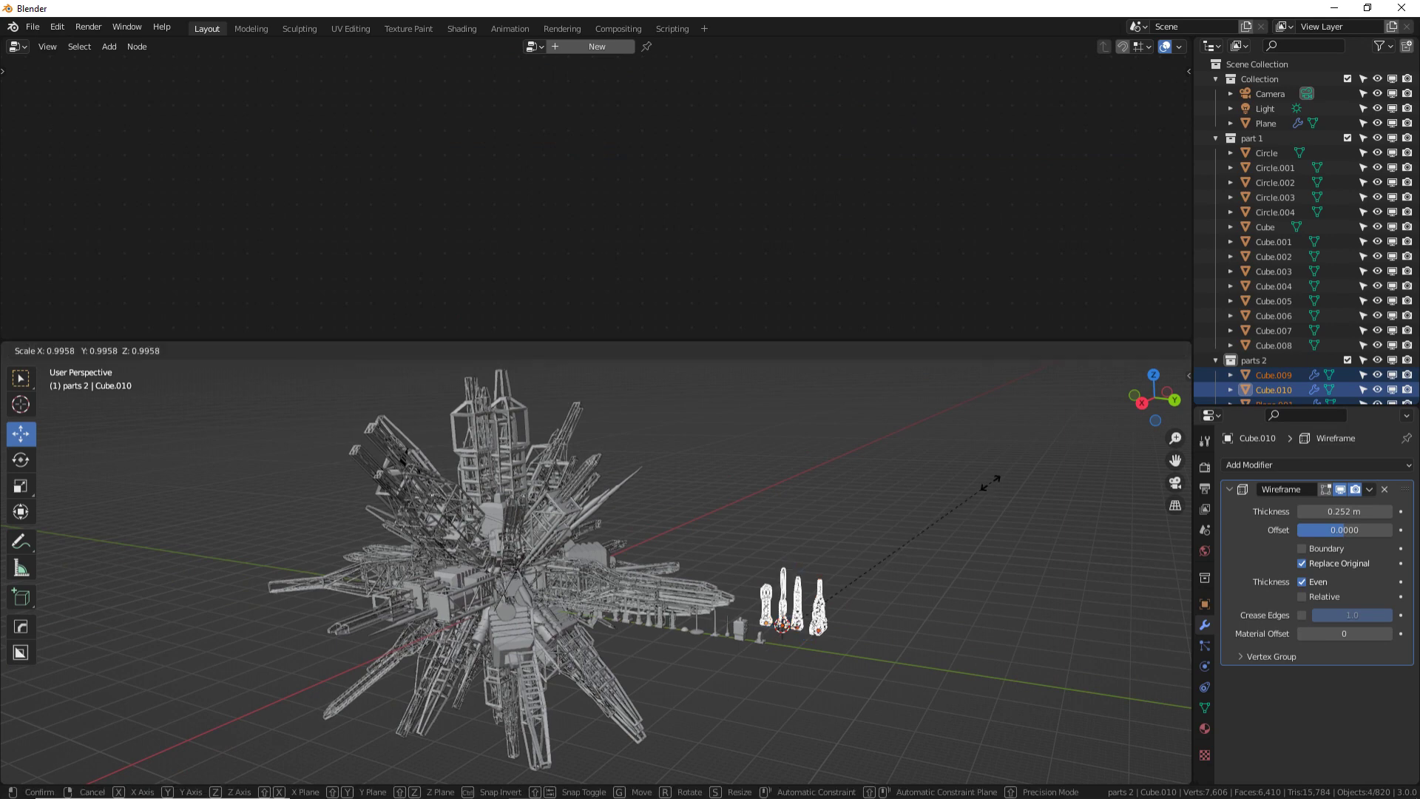
left_click(908, 552)
key("ctrl+a")
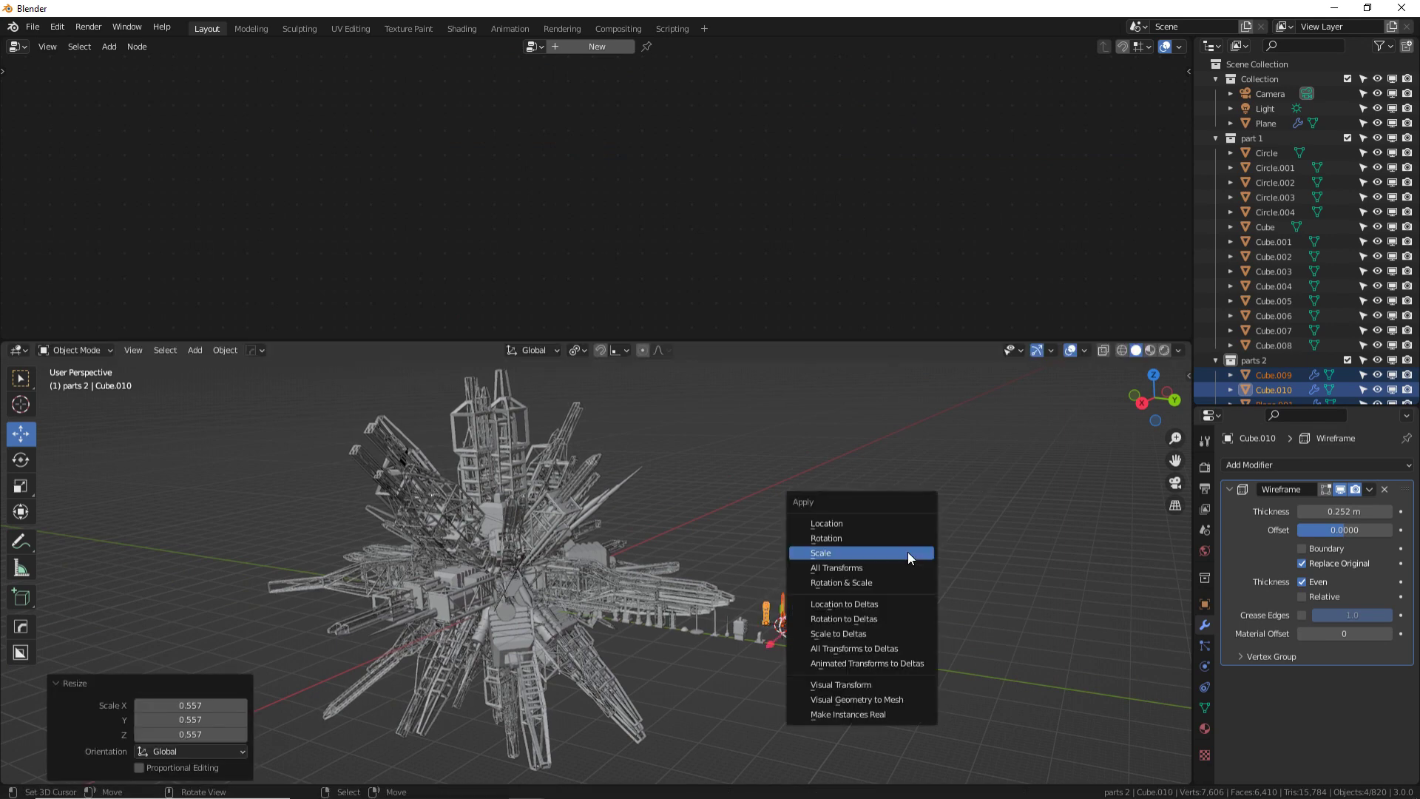
left_click(908, 552)
- View the scatter through the camera, render the scene, and compare the new image with the earlier render slot
scroll(567, 544, "up", 2)
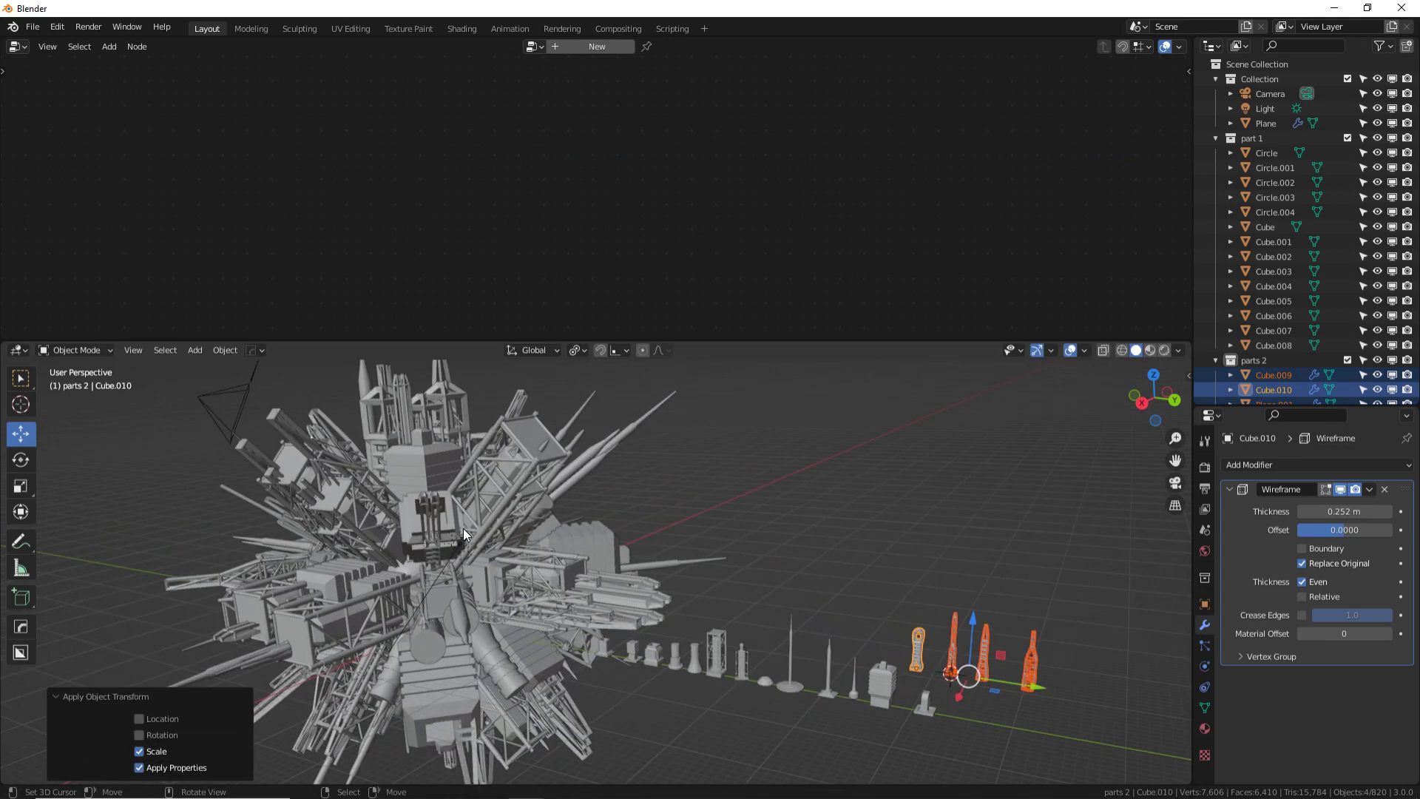
key("KP_0")
scroll(481, 526, "up", 4)
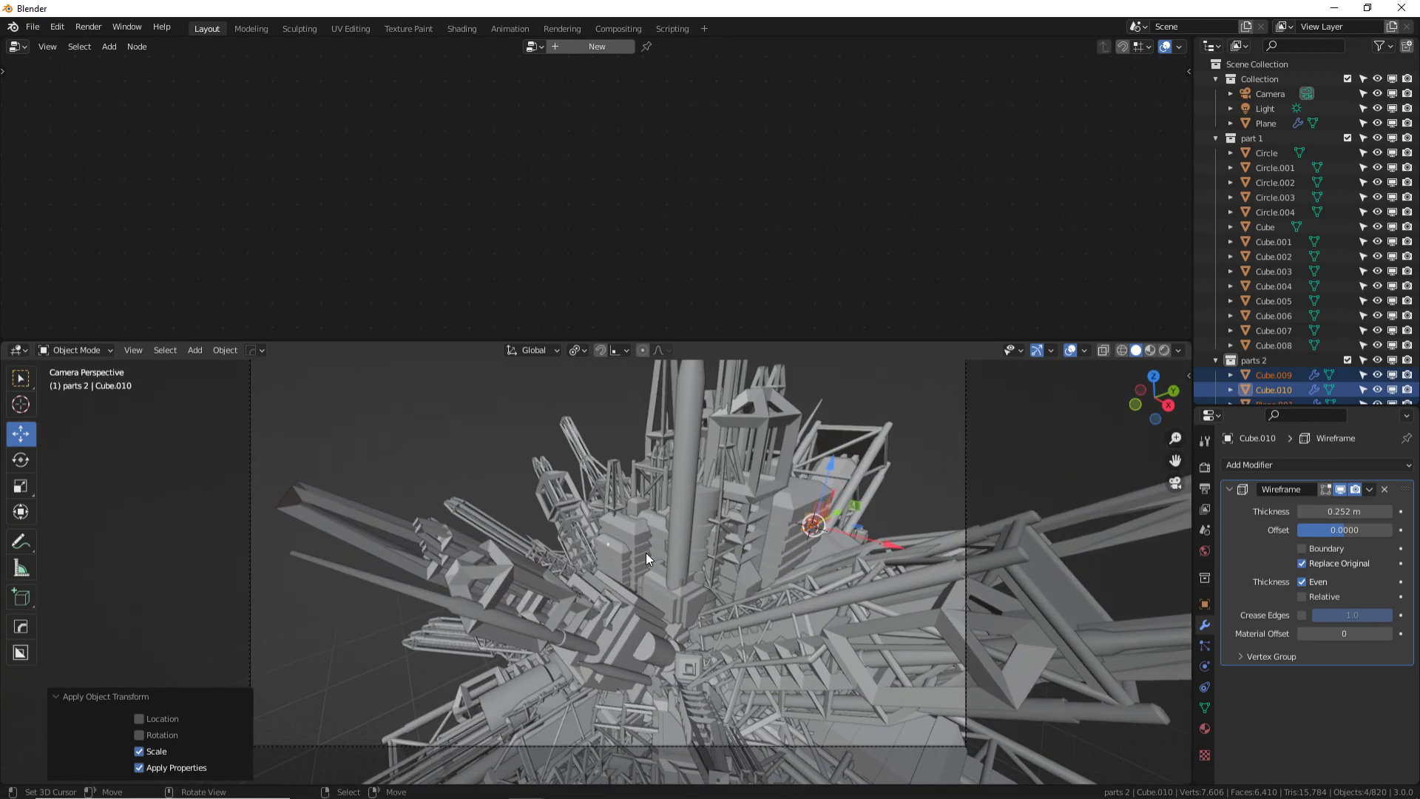
key("F12")
key("j")
key("j")
key("j")
key("j")
key("j")
key("j")
key("j")
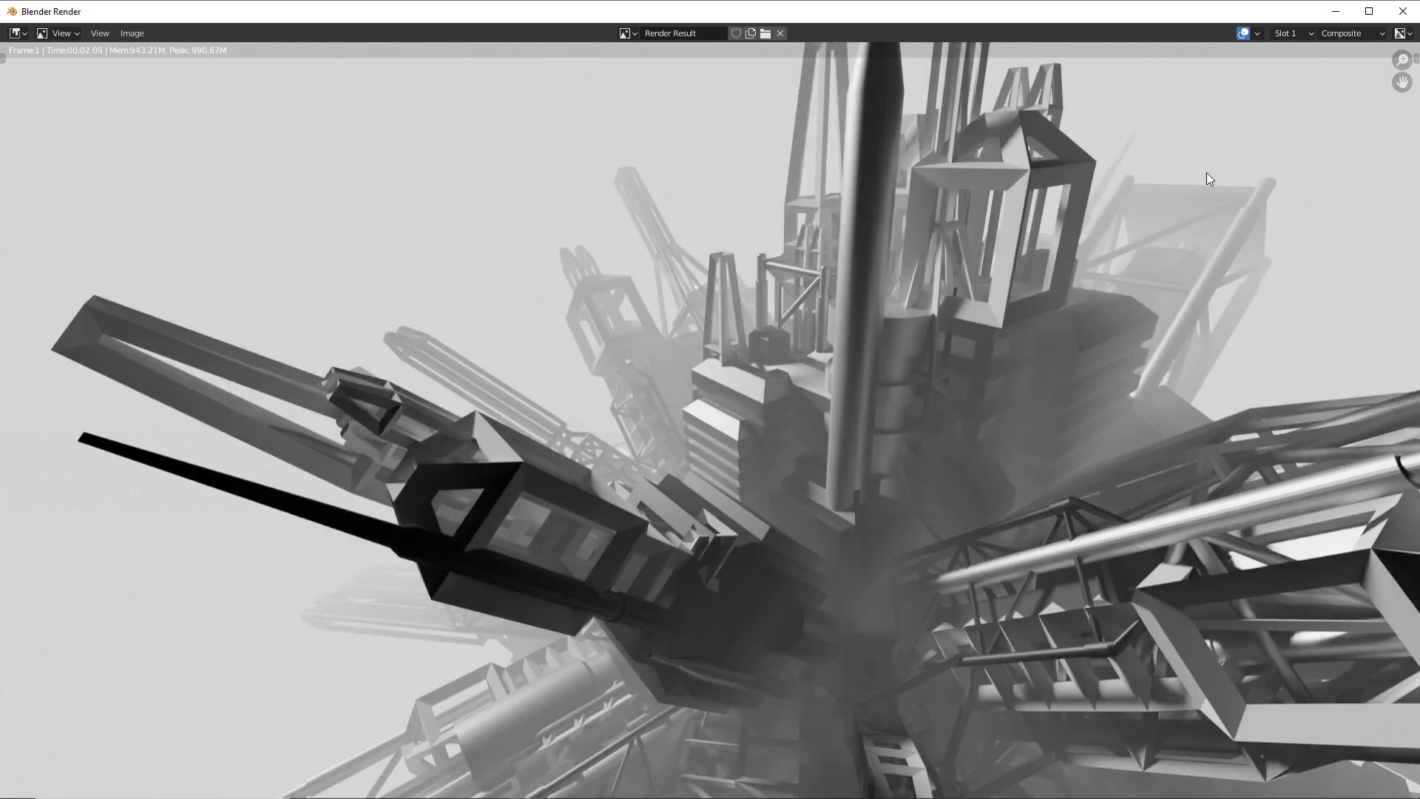